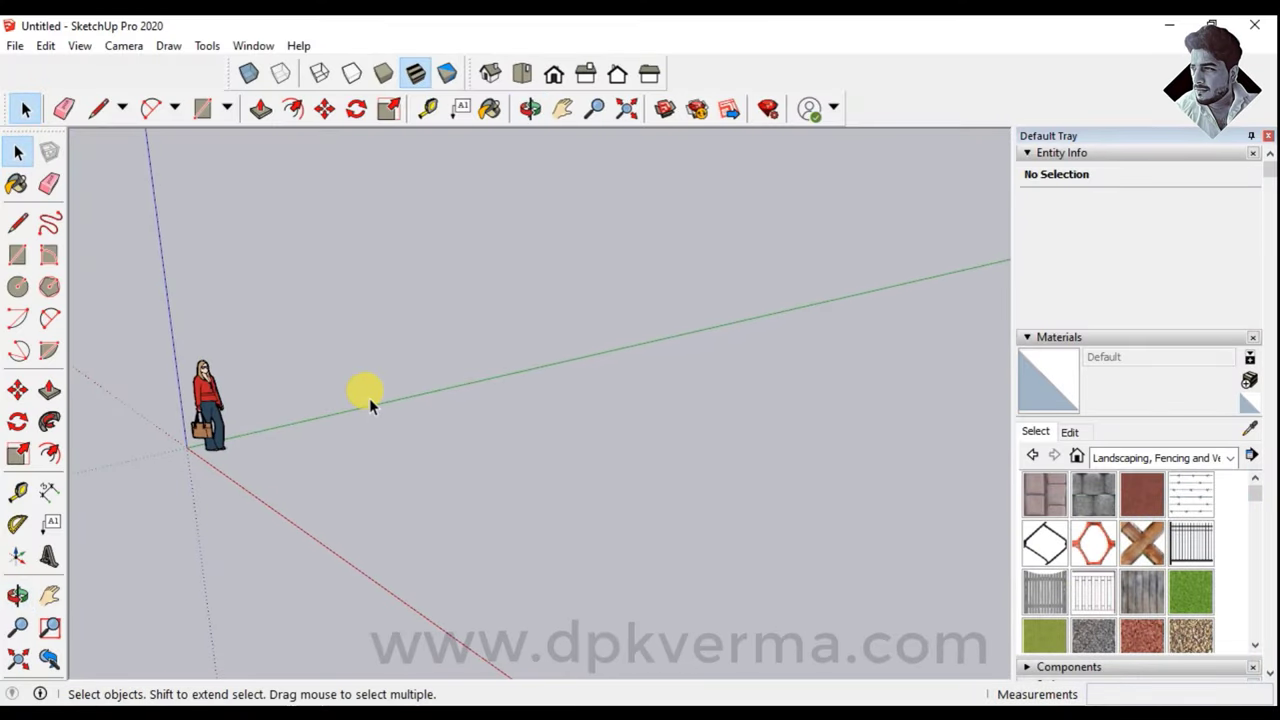
Try the three-point and corner-to-corner rectangle tools, then cancel the unfinished rectangle
middle_click_drag(369, 398, 349, 403)
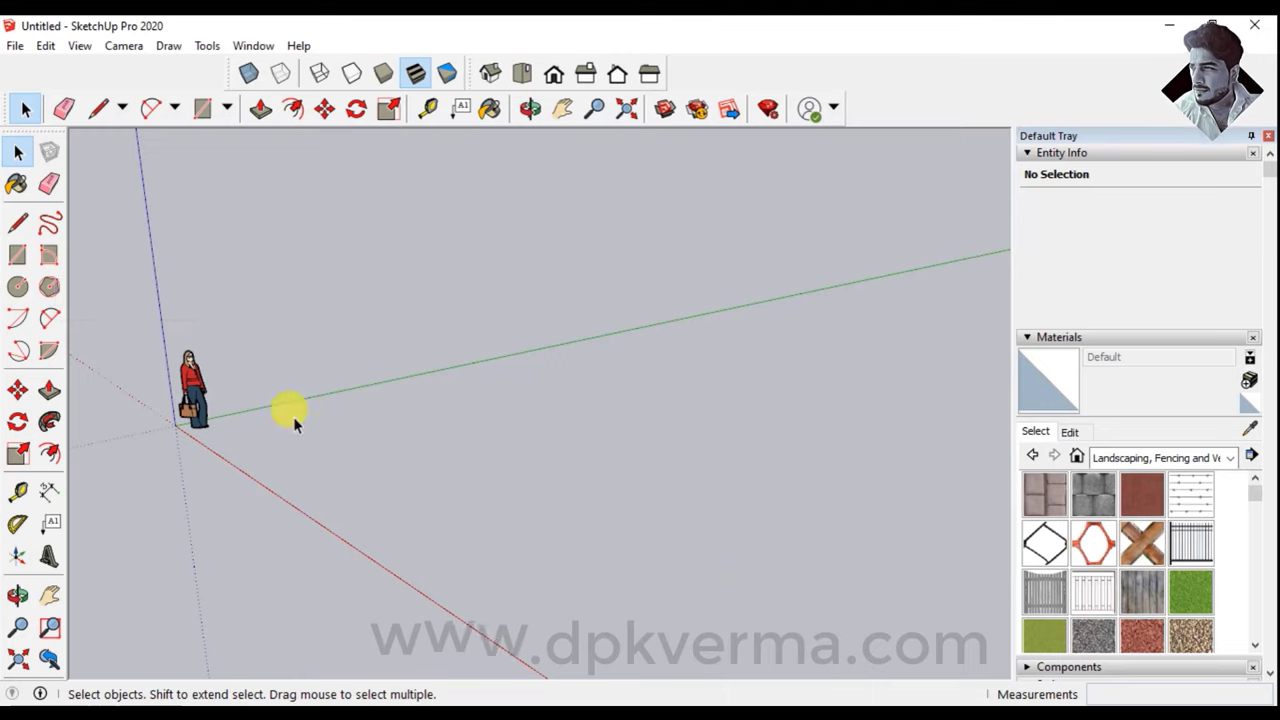
left_click(50, 254)
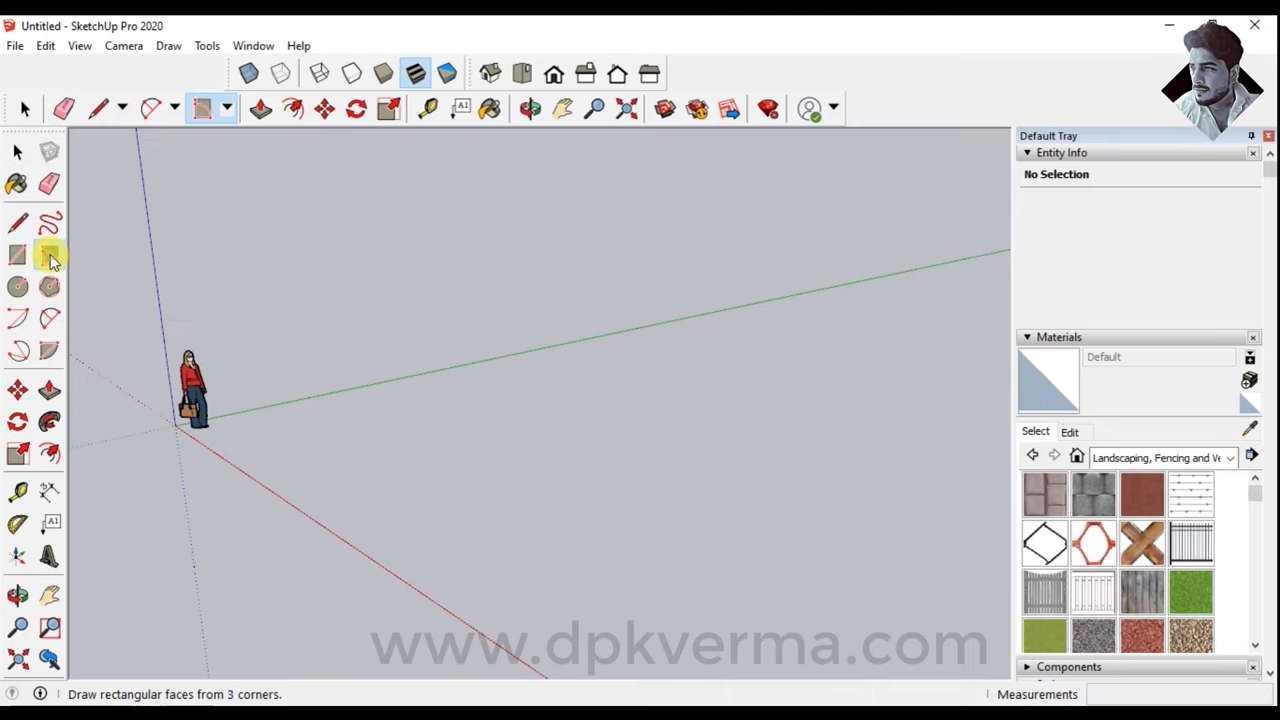
left_click(17, 254)
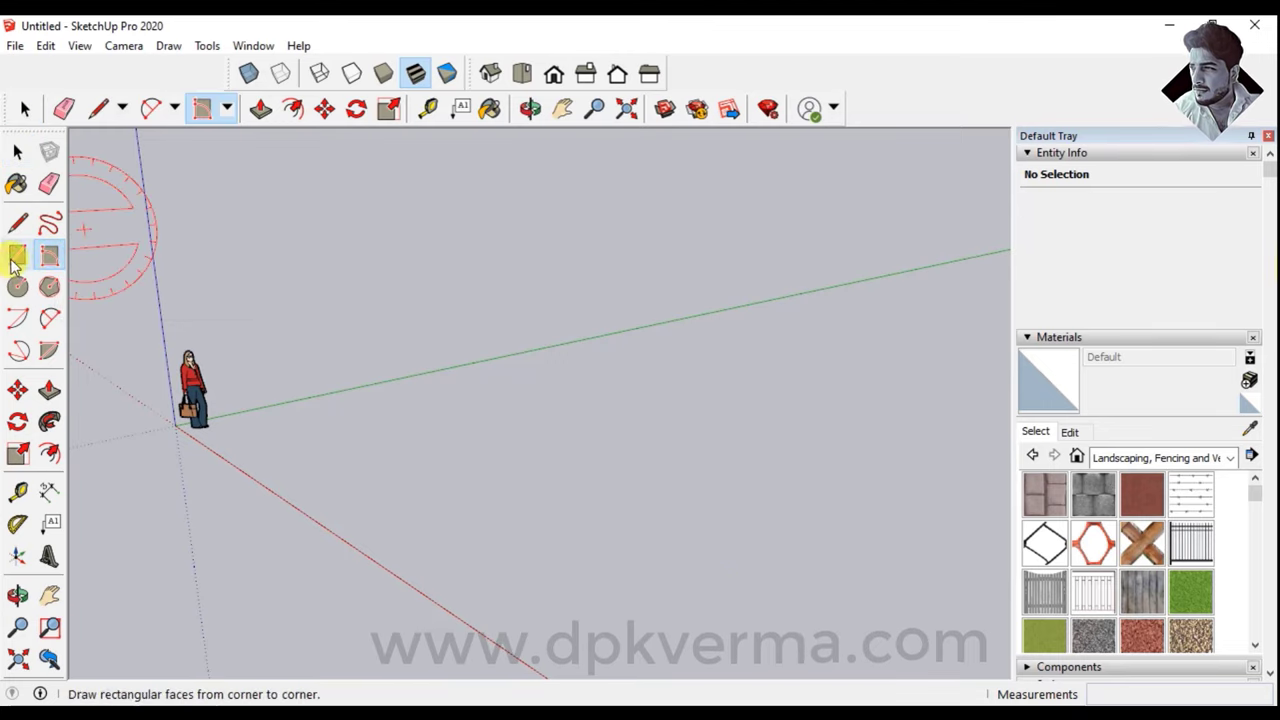
left_click(313, 458)
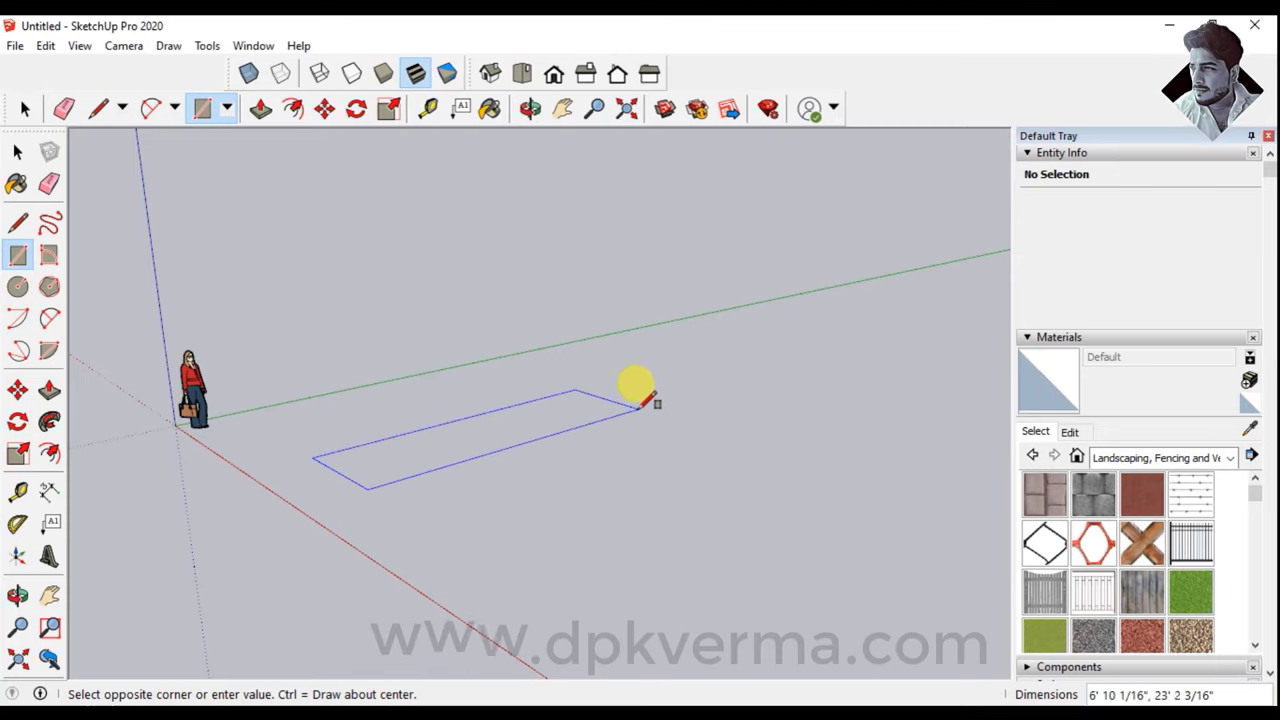
key("Escape")
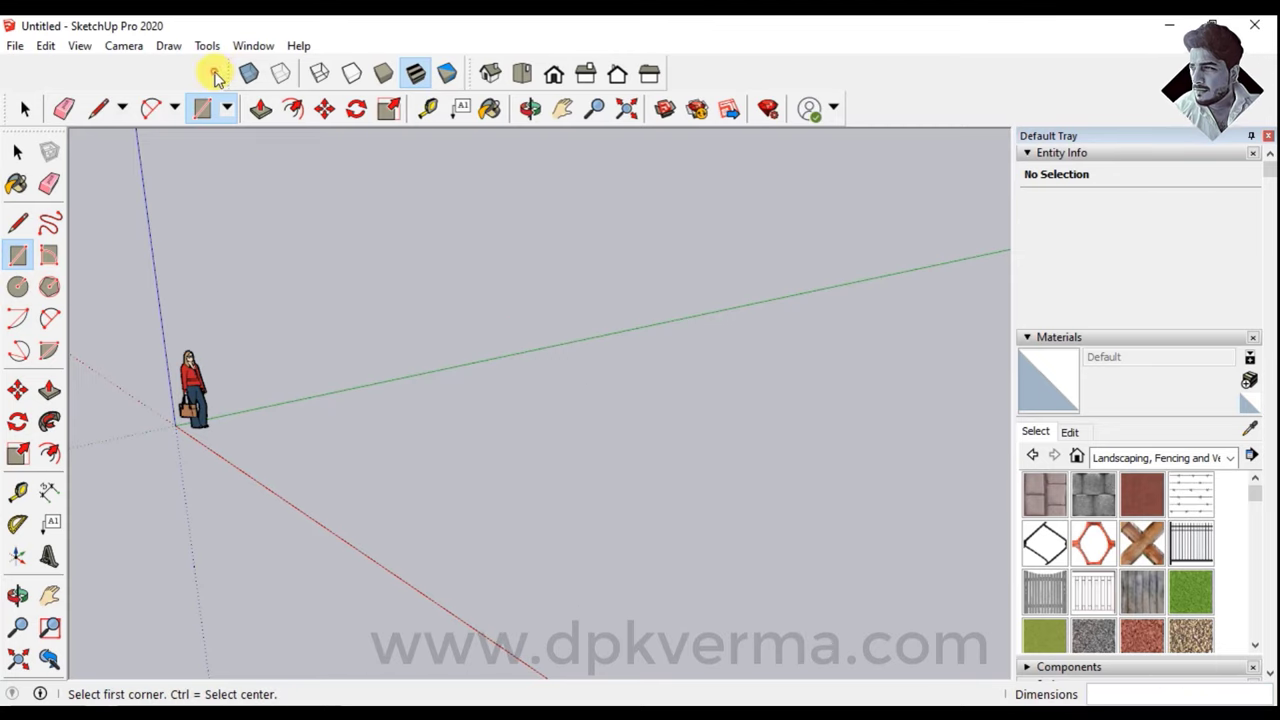
Turn on the Measurements toolbar and float it over the canvas
right_click(216, 77)
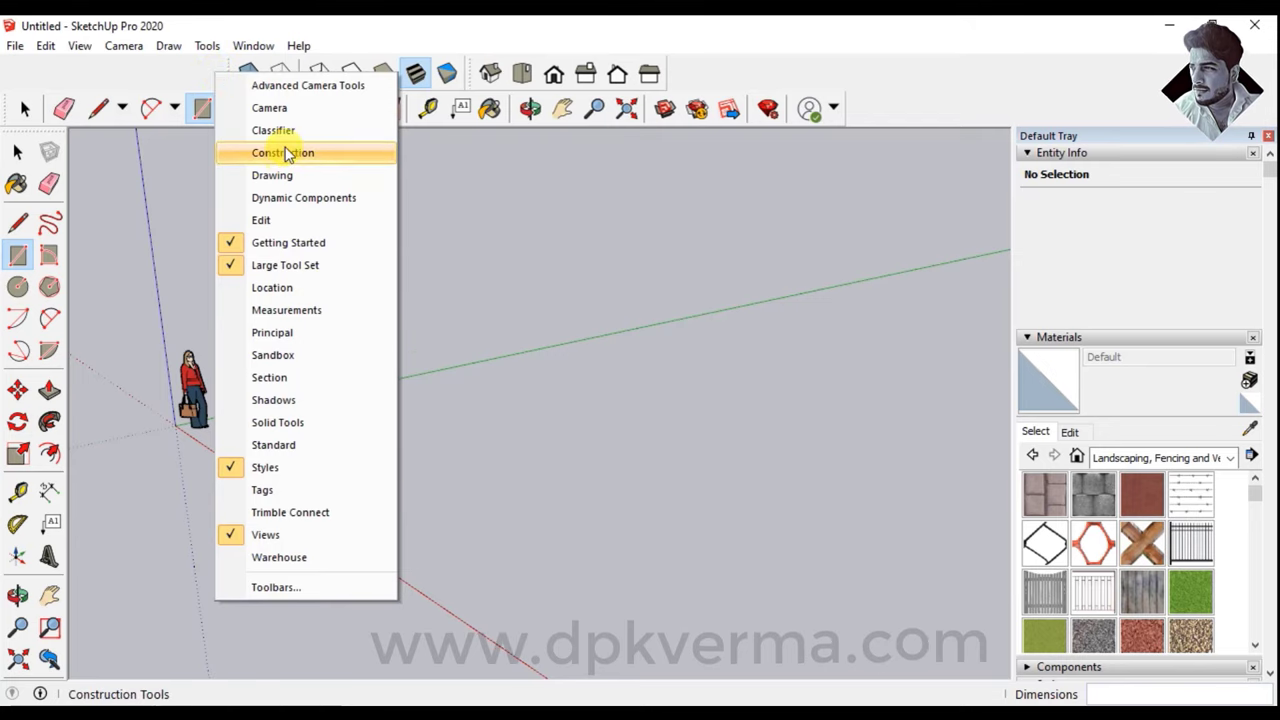
left_click(300, 310)
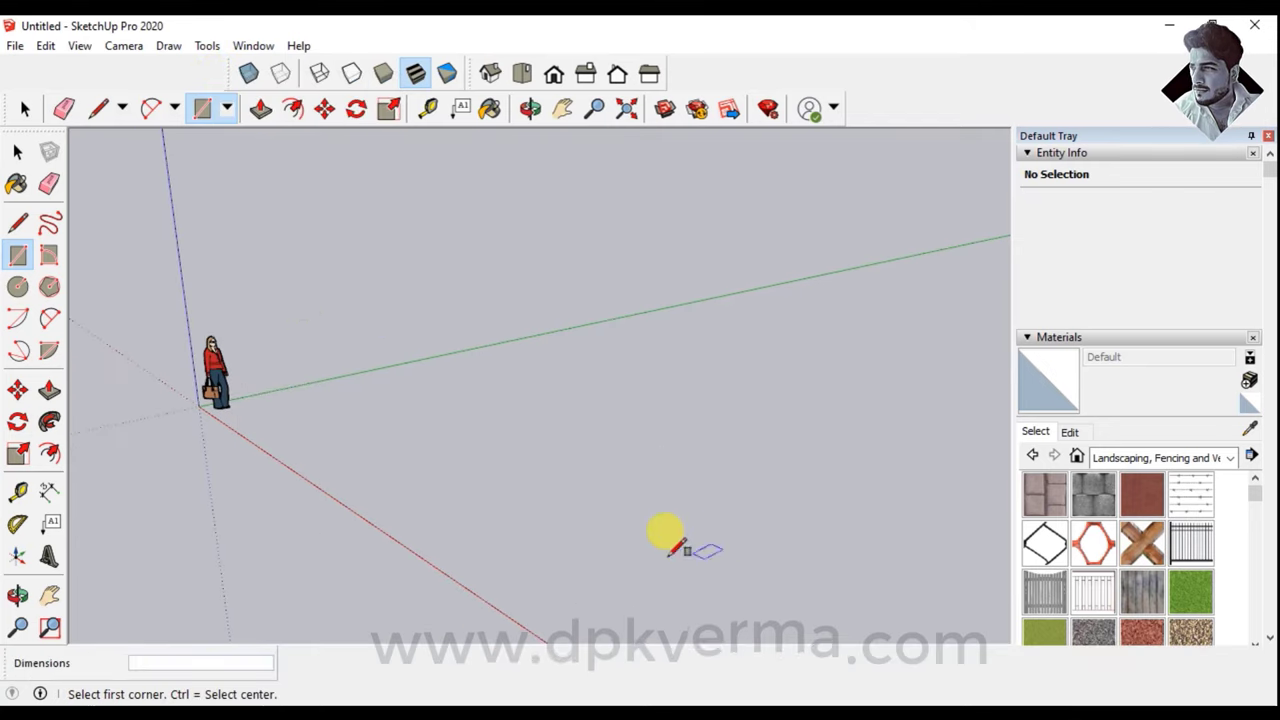
left_click_drag(36, 663, 862, 570)
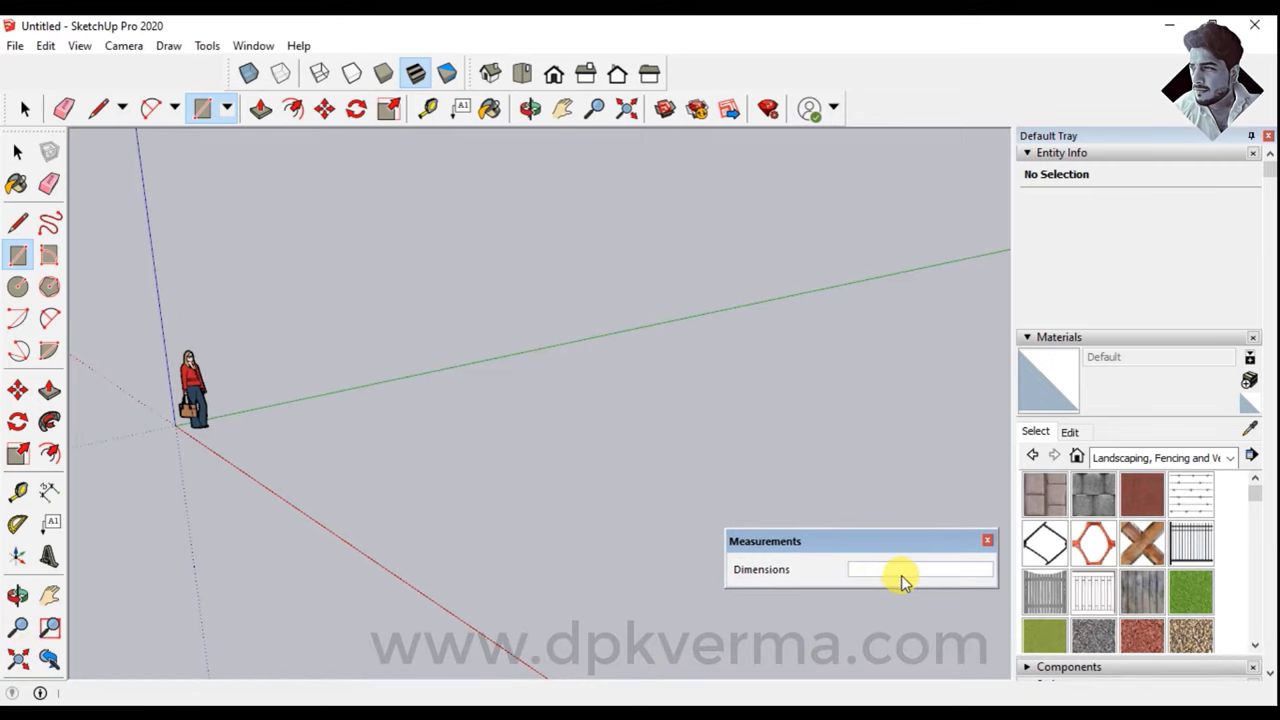
Draw a 20' by 10' rectangle, undo it, and start a new one
left_click(313, 473)
type("20',10'")
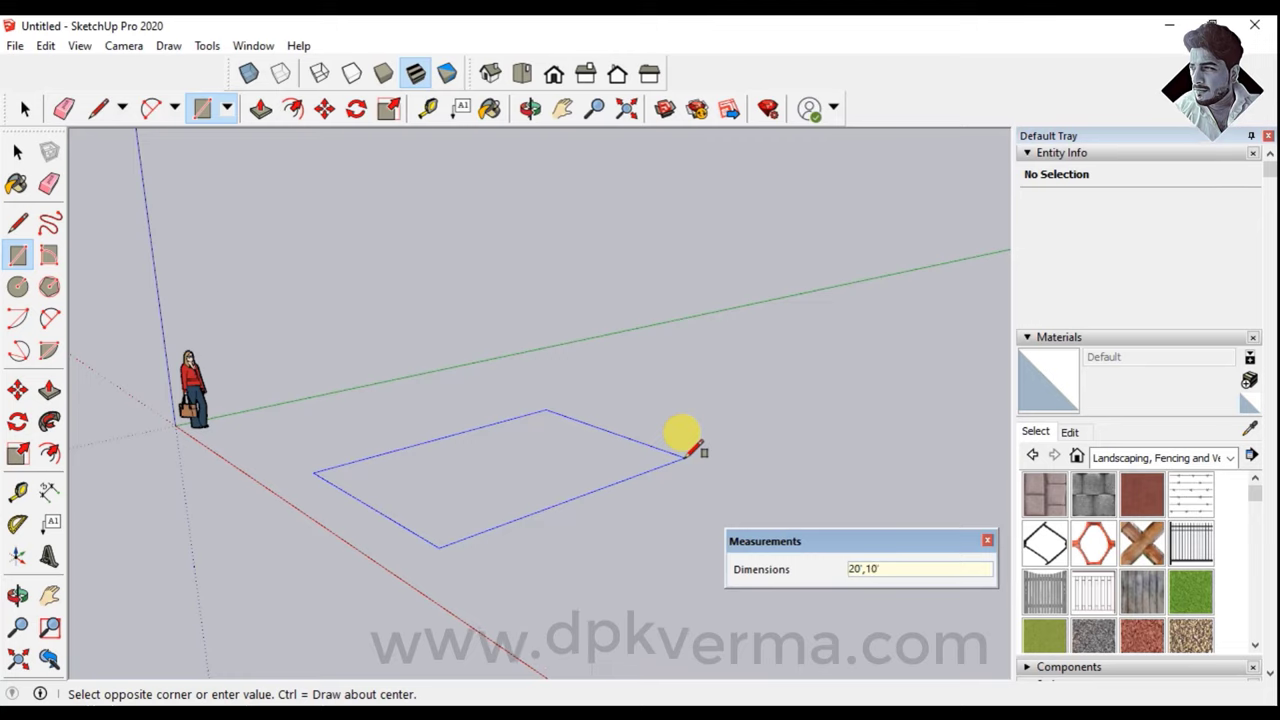
key("Return")
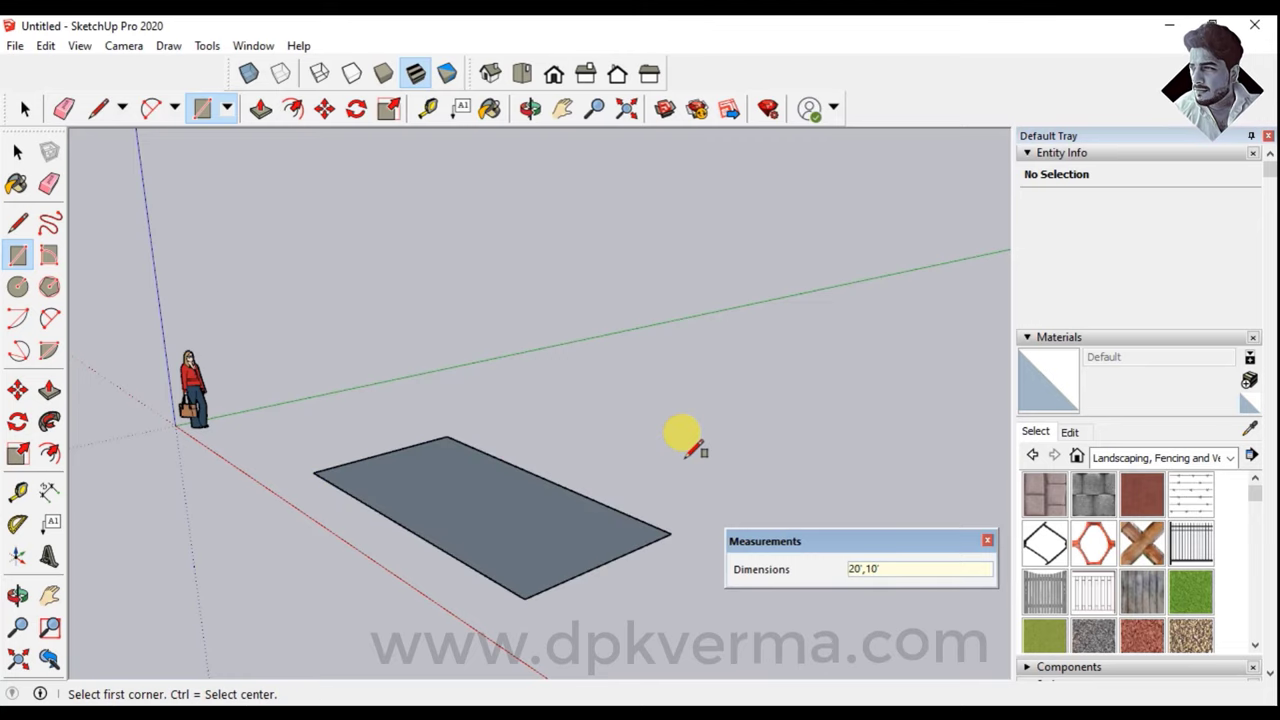
key("ctrl+z")
left_click(418, 472)
type("10',20")
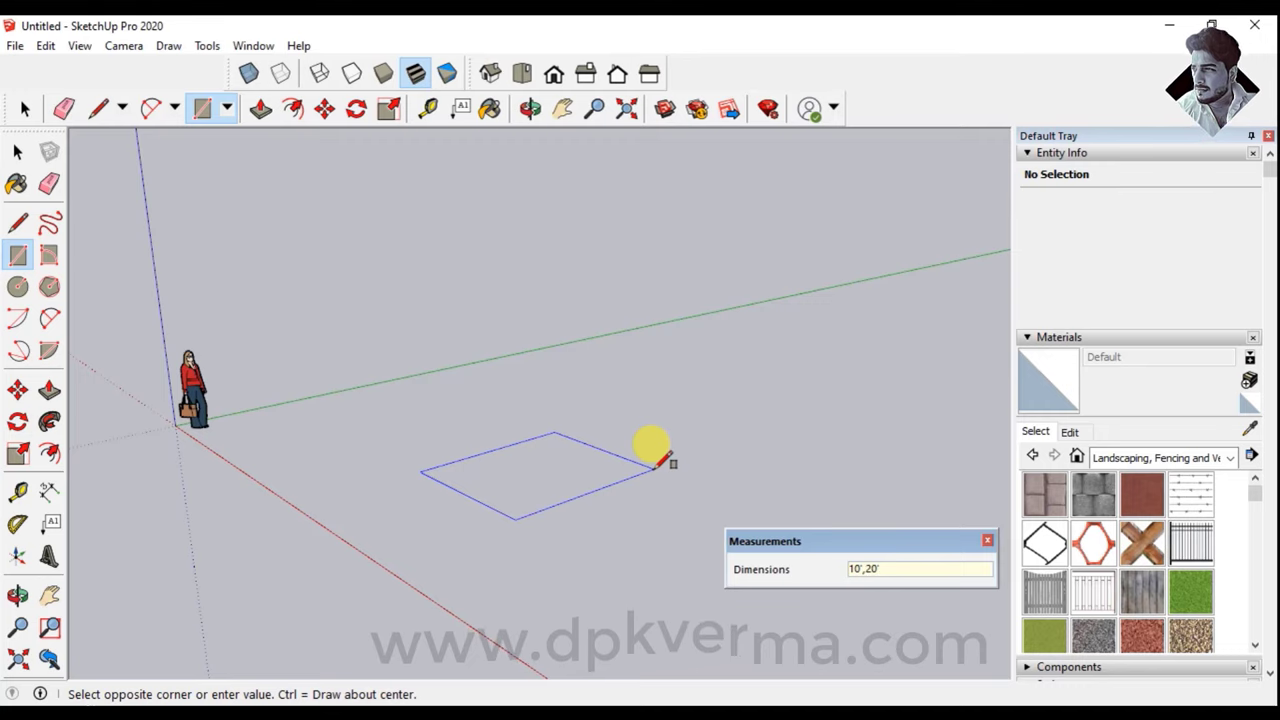
Finish the 10' by 20' rectangle and extrude it 10' up into a box
key("Return")
mouse_move(651, 477)
middle_mouse_down()
mouse_move(662, 528)
mouse_move(617, 514)
mouse_move(600, 470)
middle_mouse_up()
left_click(49, 391)
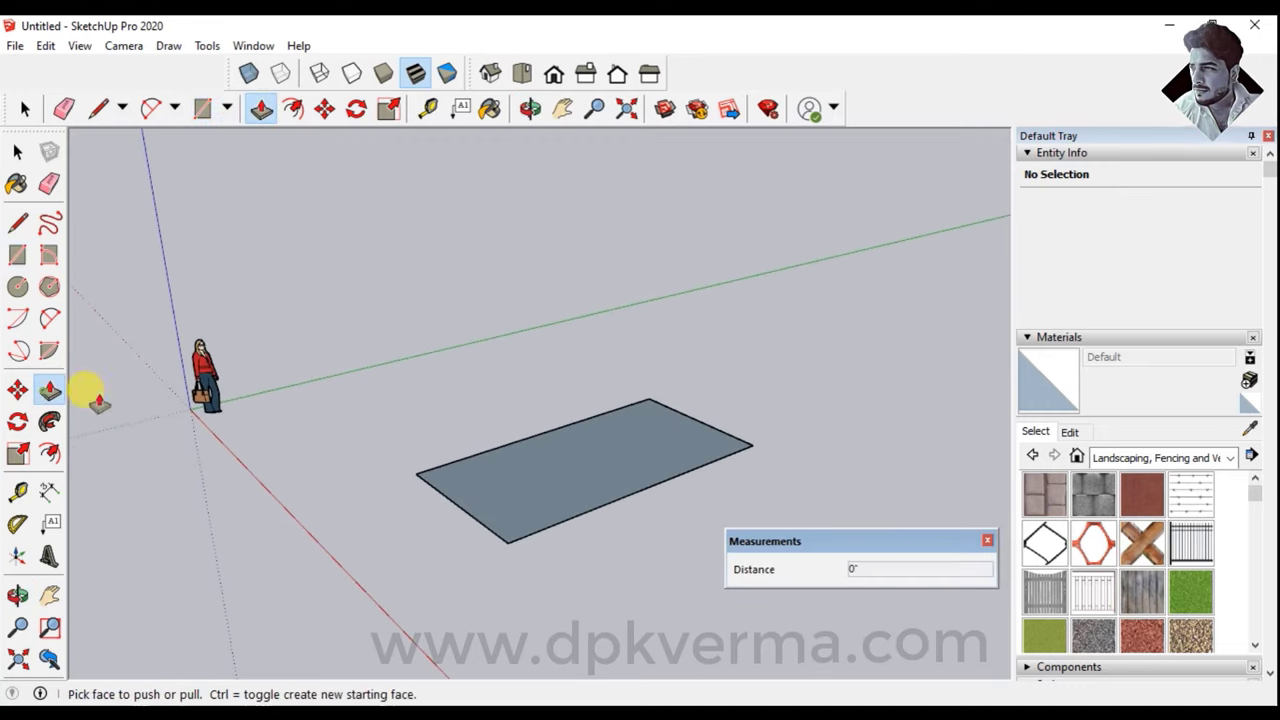
left_click_drag(597, 462, 580, 363)
left_click_drag(563, 437, 581, 373)
left_click(575, 460)
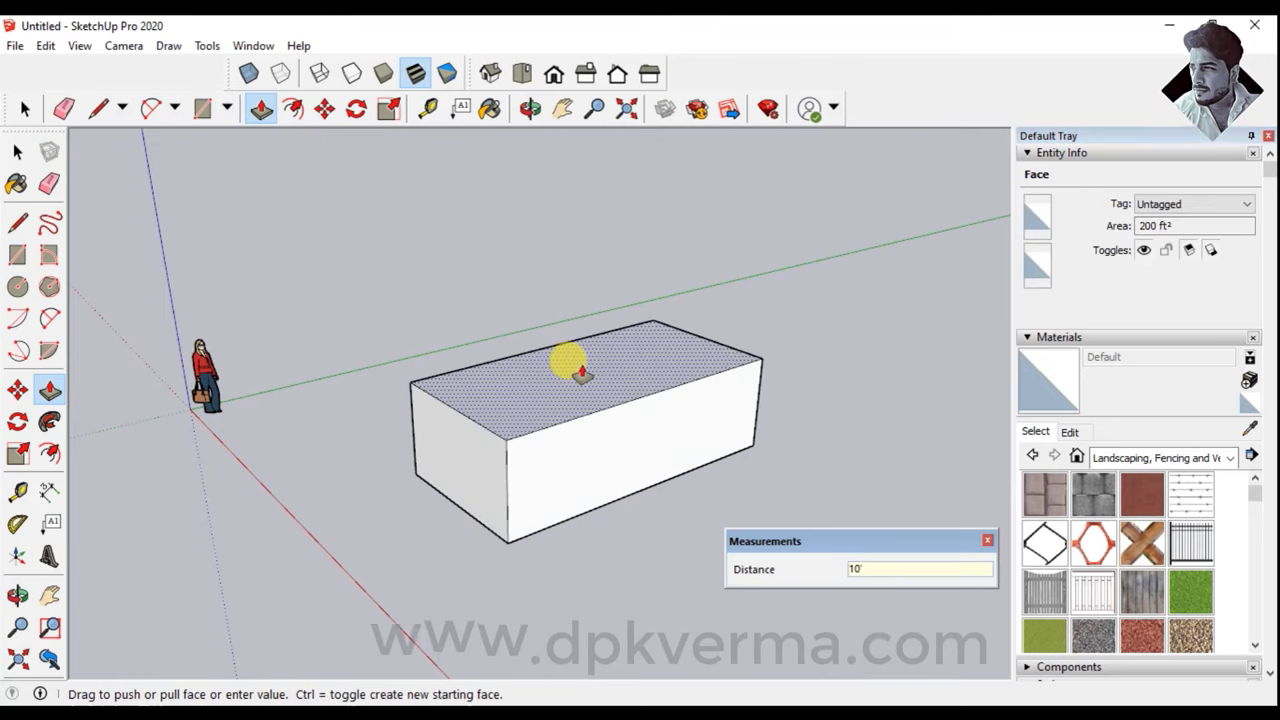
key("Return")
mouse_move(570, 368)
middle_mouse_down()
mouse_move(568, 388)
mouse_move(428, 371)
mouse_move(480, 366)
mouse_move(486, 380)
middle_mouse_up()
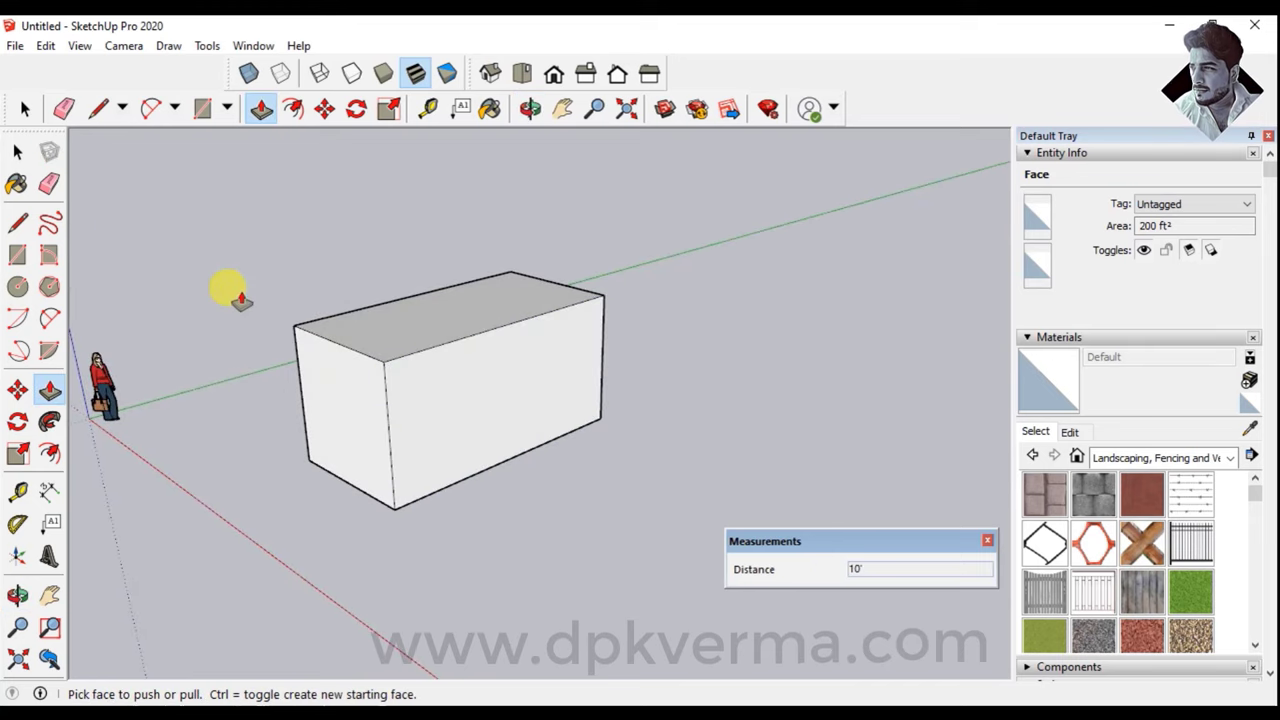
Split the front face with a vertical line and push that section out 10'
left_click(18, 222)
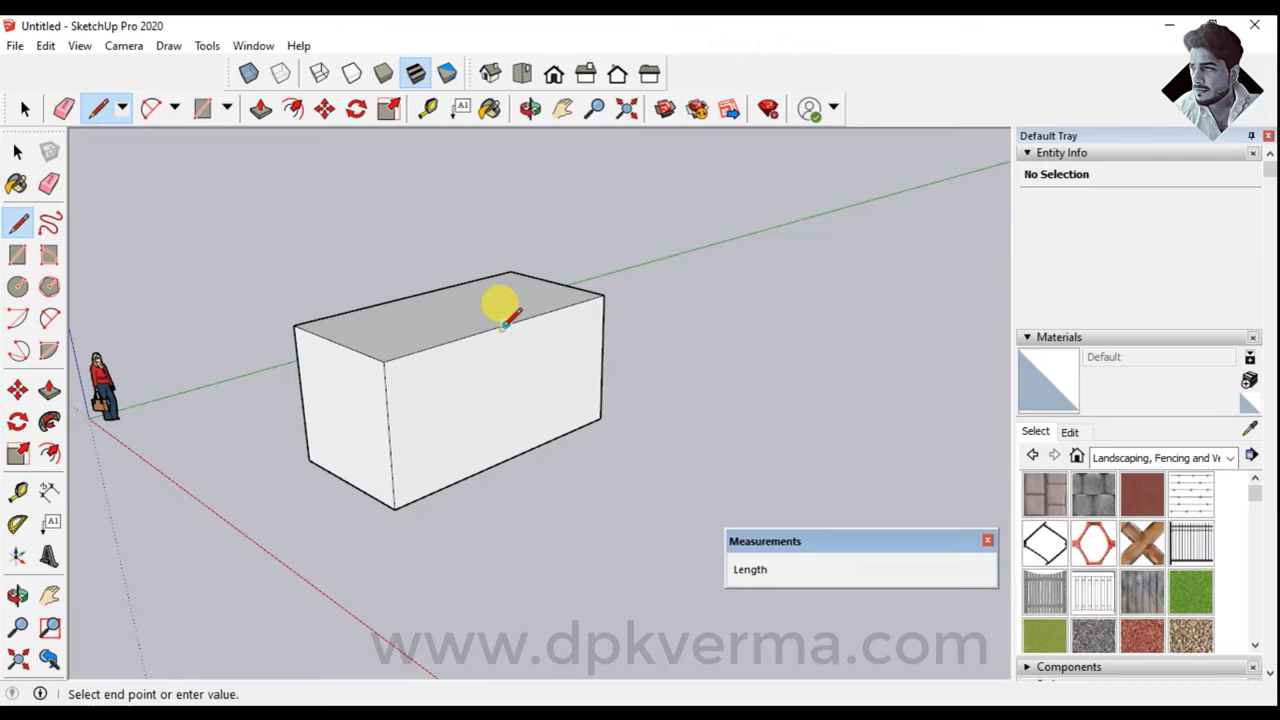
left_click(508, 440)
key("space")
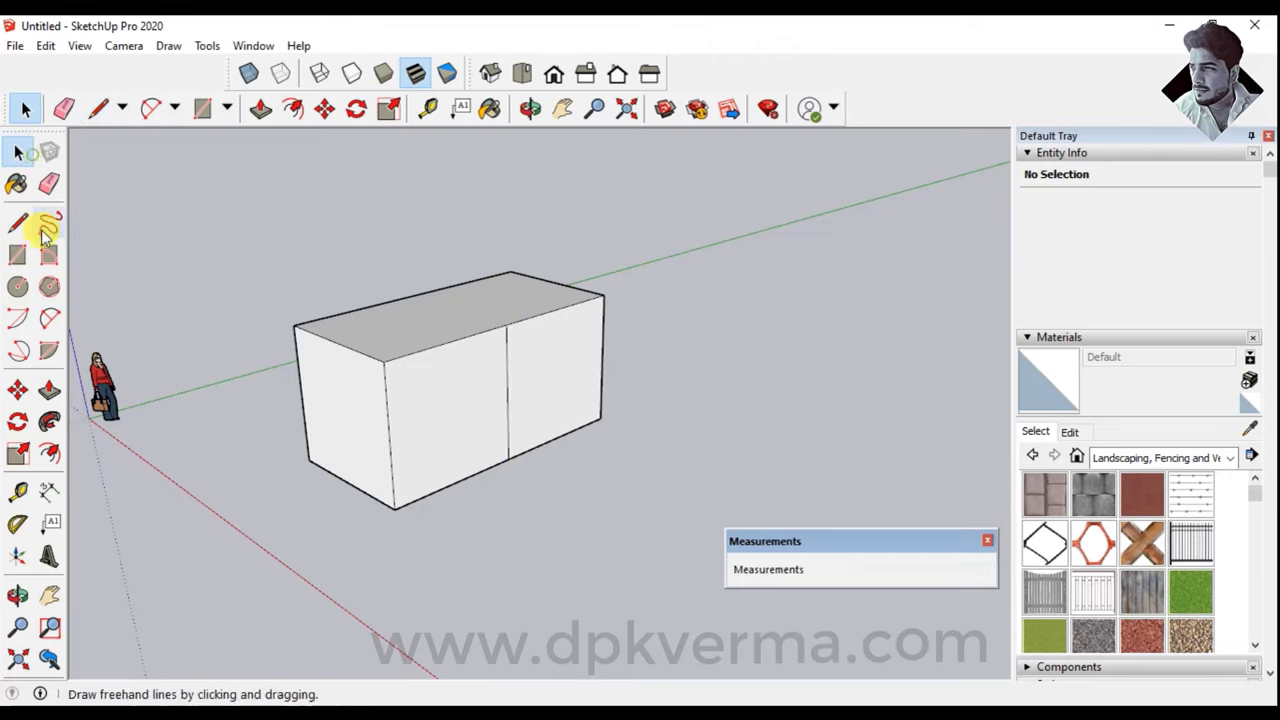
left_click(50, 390)
left_click_drag(560, 380, 636, 422)
type("10'")
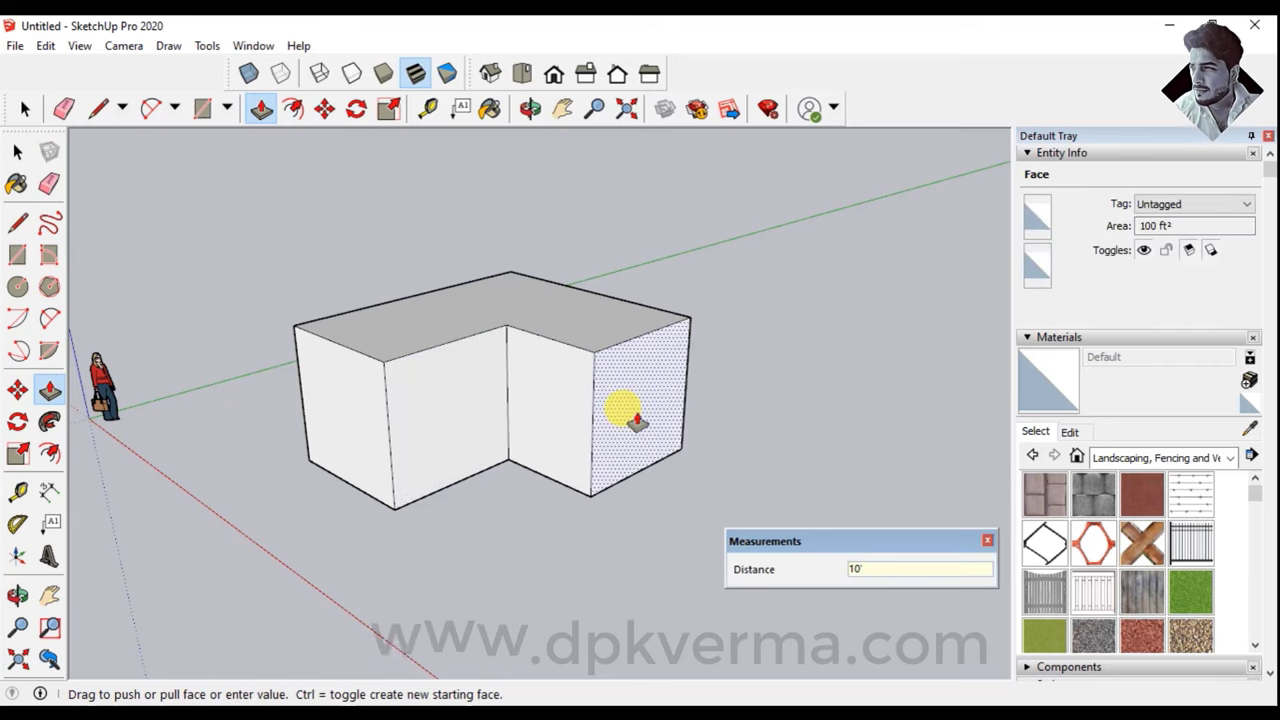
key("Return")
mouse_move(700, 451)
middle_mouse_down()
mouse_move(508, 283)
mouse_move(517, 406)
middle_mouse_up()
mouse_move(371, 423)
middle_mouse_down()
mouse_move(427, 408)
mouse_move(457, 363)
mouse_move(309, 337)
middle_mouse_up()
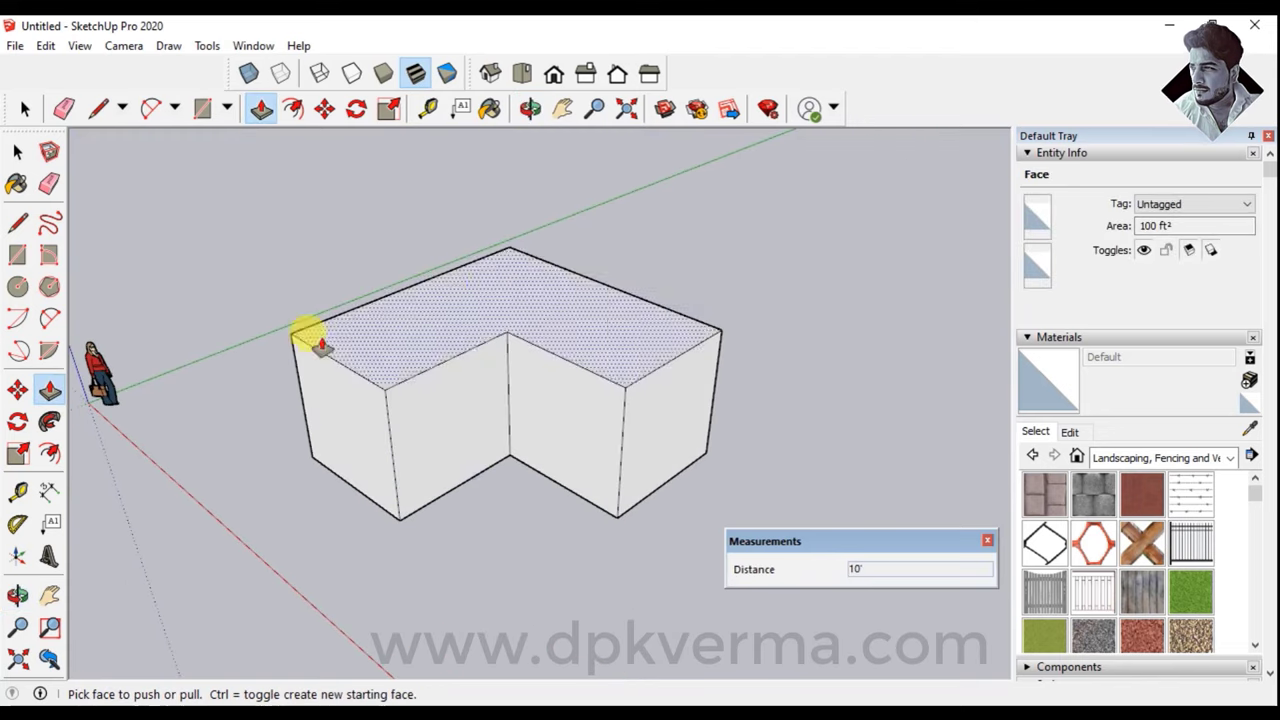
Draw the left wing's ridge line and a line from the back corner to the junction
left_click(16, 224)
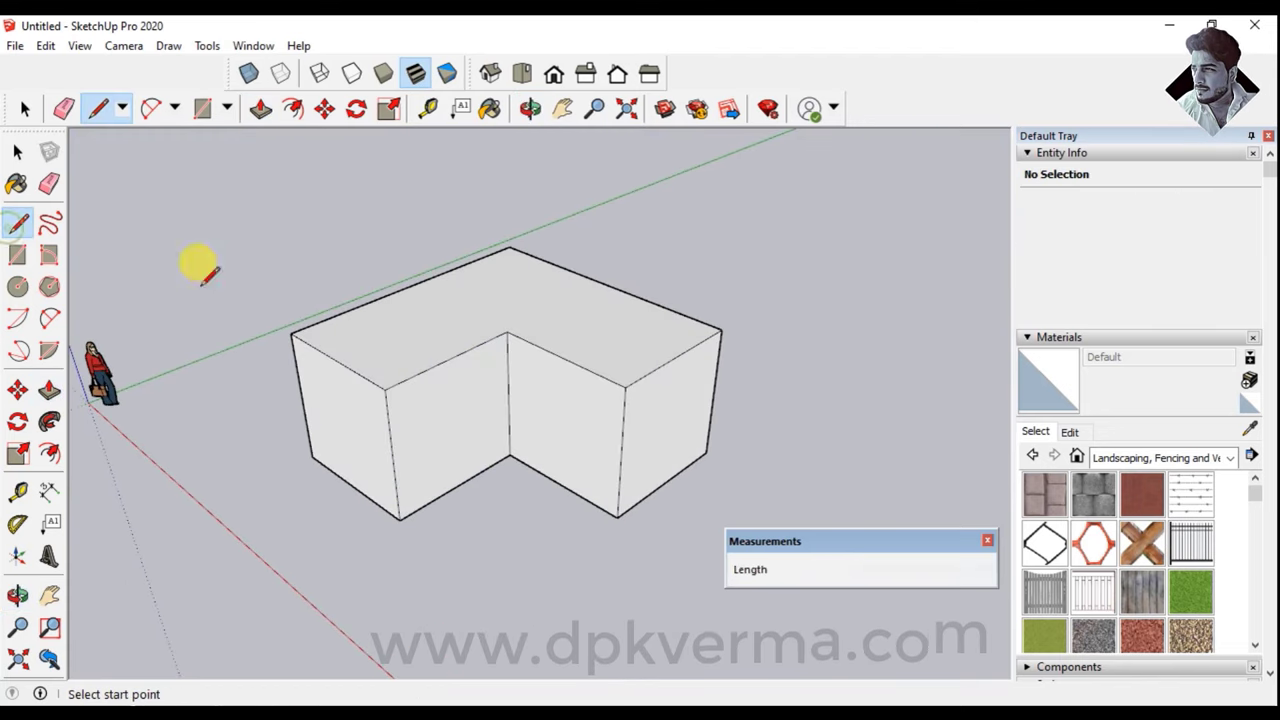
left_click(334, 358)
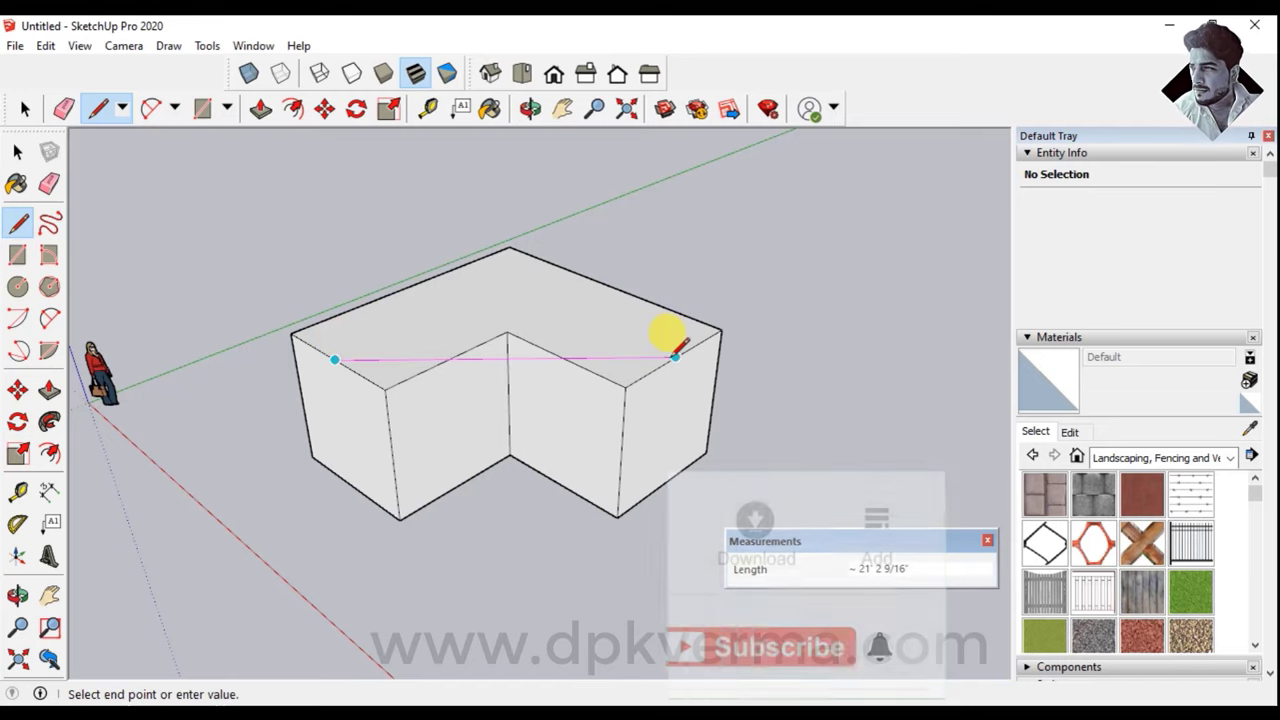
key("Escape")
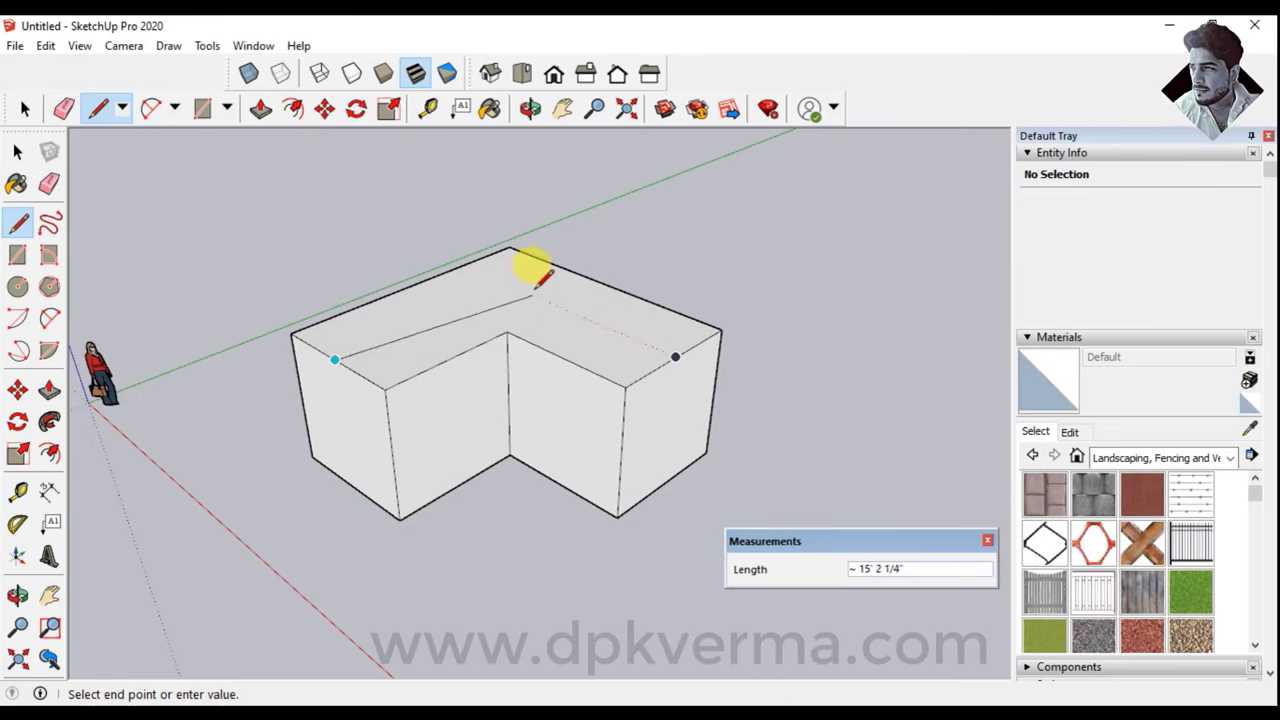
left_click(510, 268)
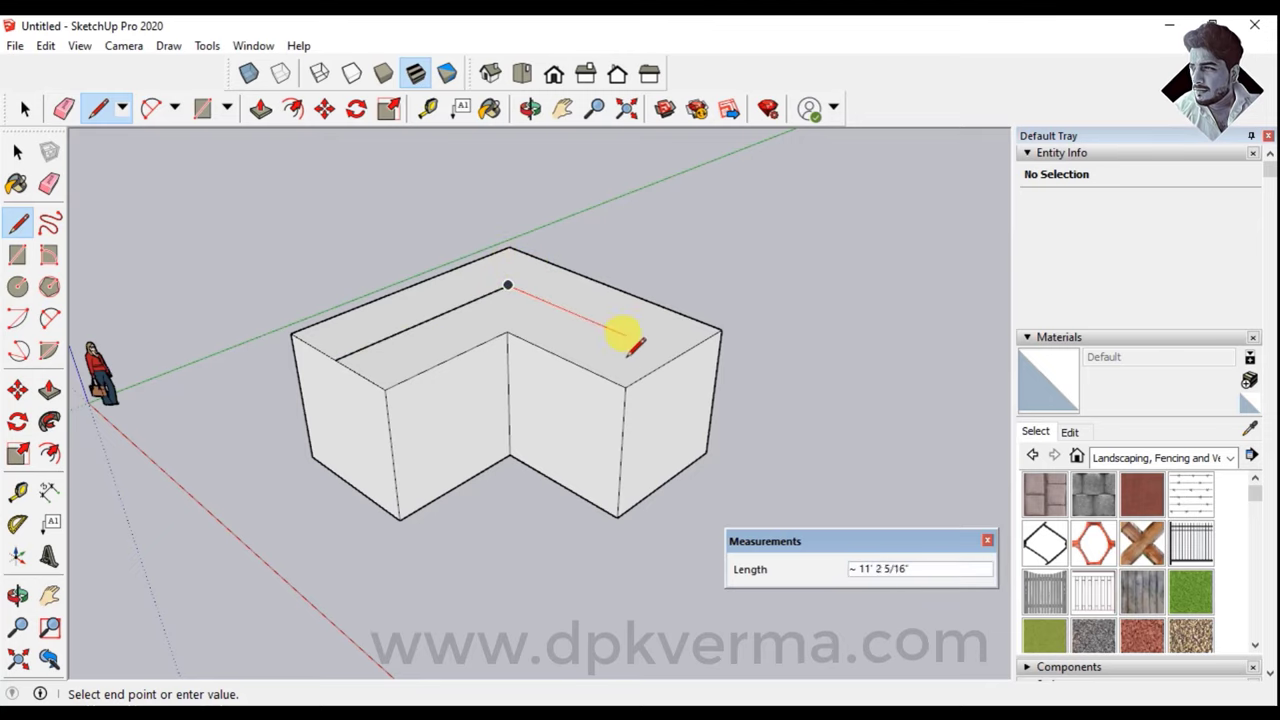
mouse_move(566, 308)
middle_mouse_down()
mouse_move(543, 334)
mouse_move(590, 378)
middle_mouse_up()
scroll(584, 391, "up", 2)
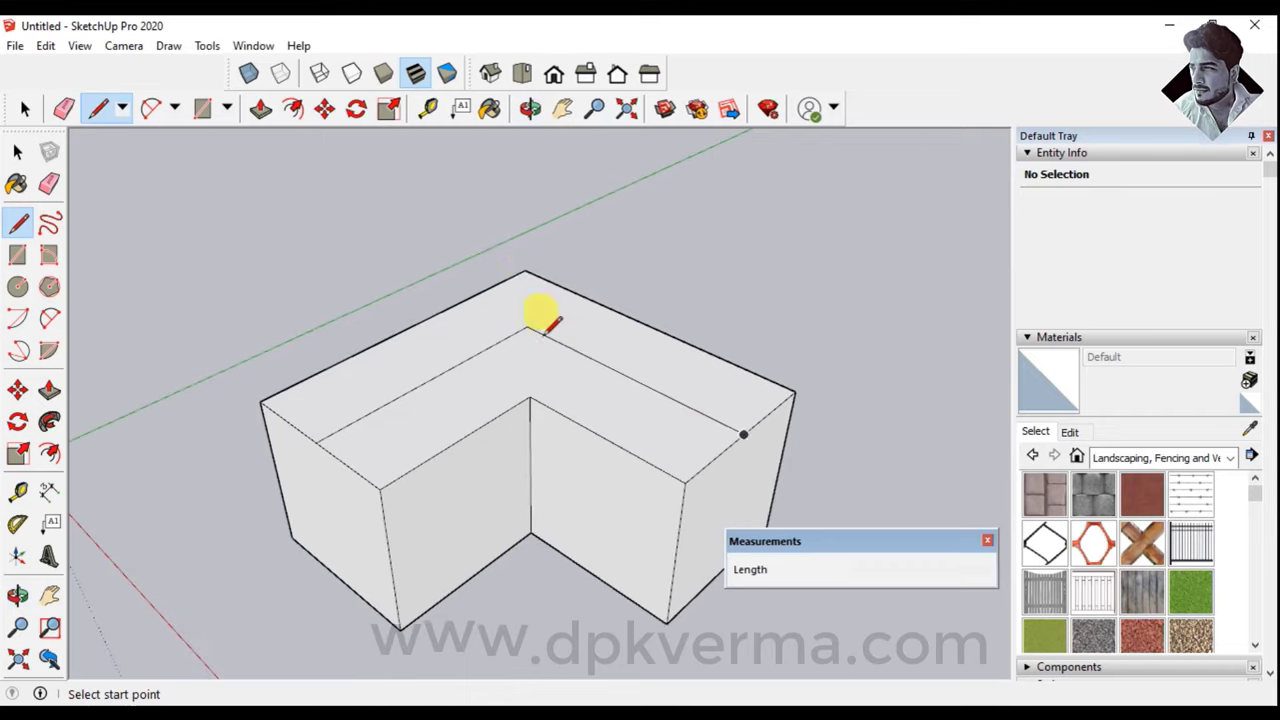
left_click(523, 270)
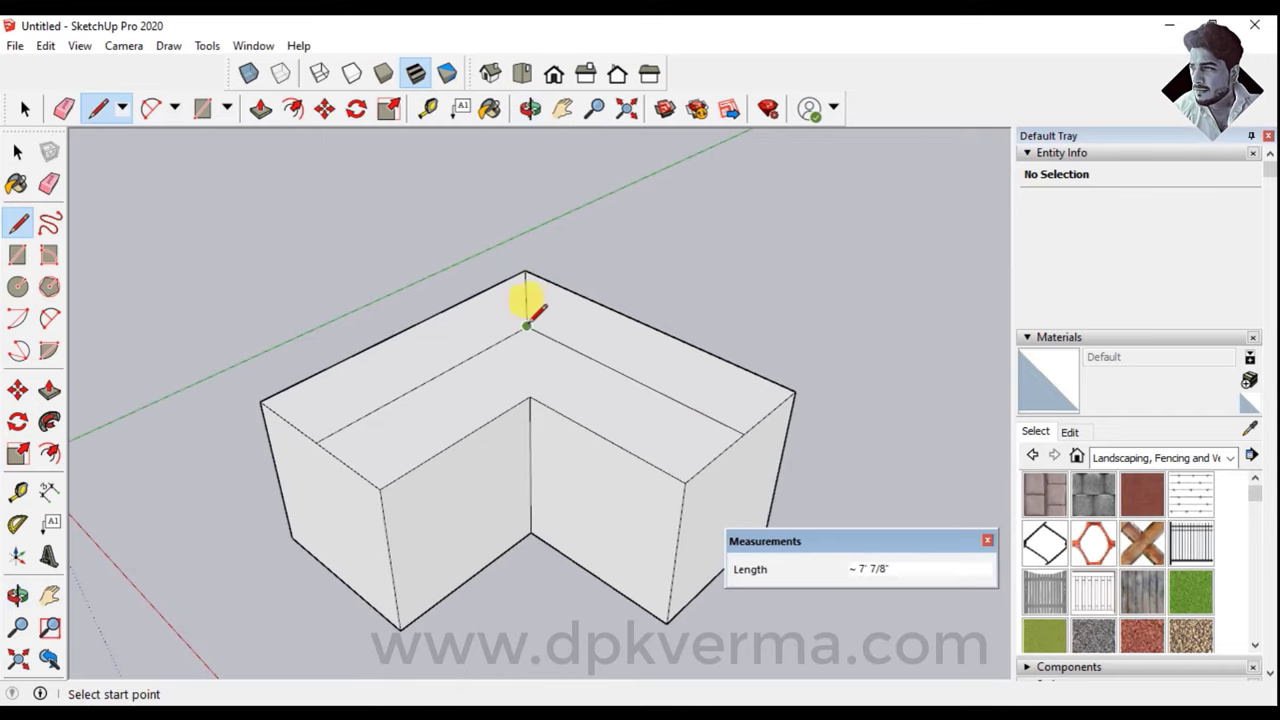
left_click(523, 364)
mouse_move(620, 400)
middle_mouse_down()
mouse_move(546, 314)
mouse_move(620, 329)
middle_mouse_up()
Select both wings' ridge lines and raise them 4' to form the gables
left_click(17, 151)
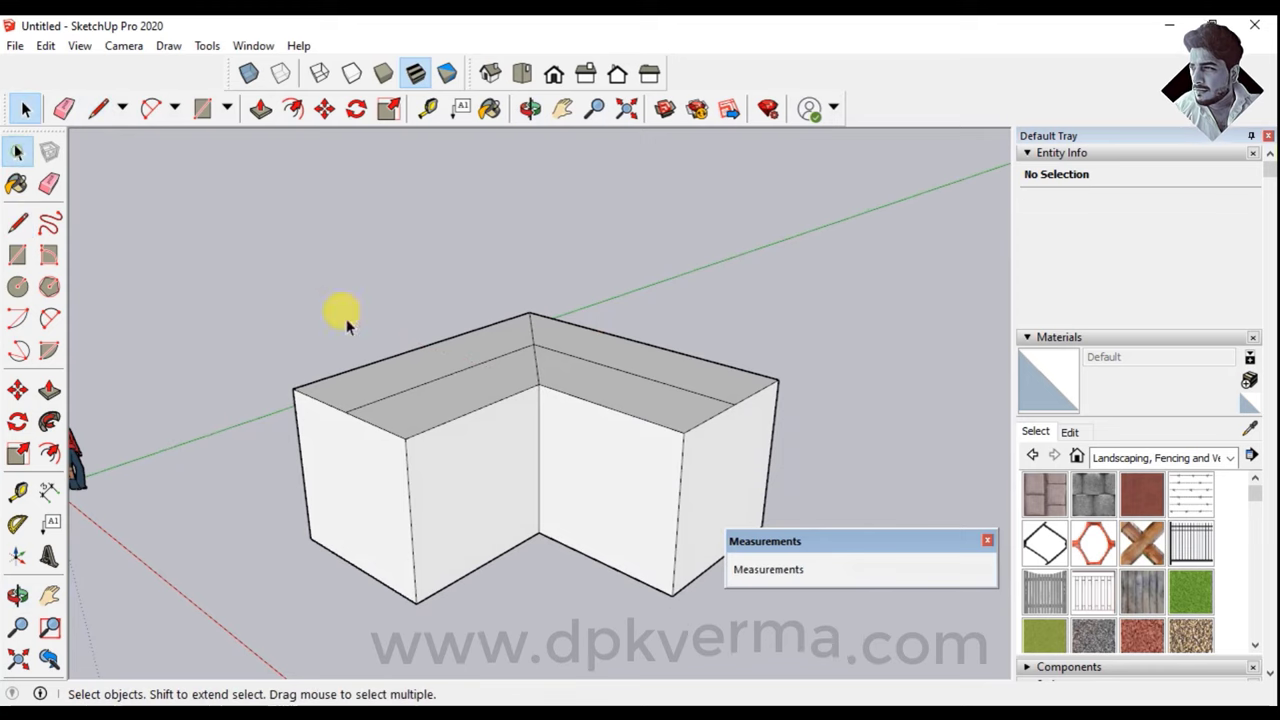
left_click(428, 381)
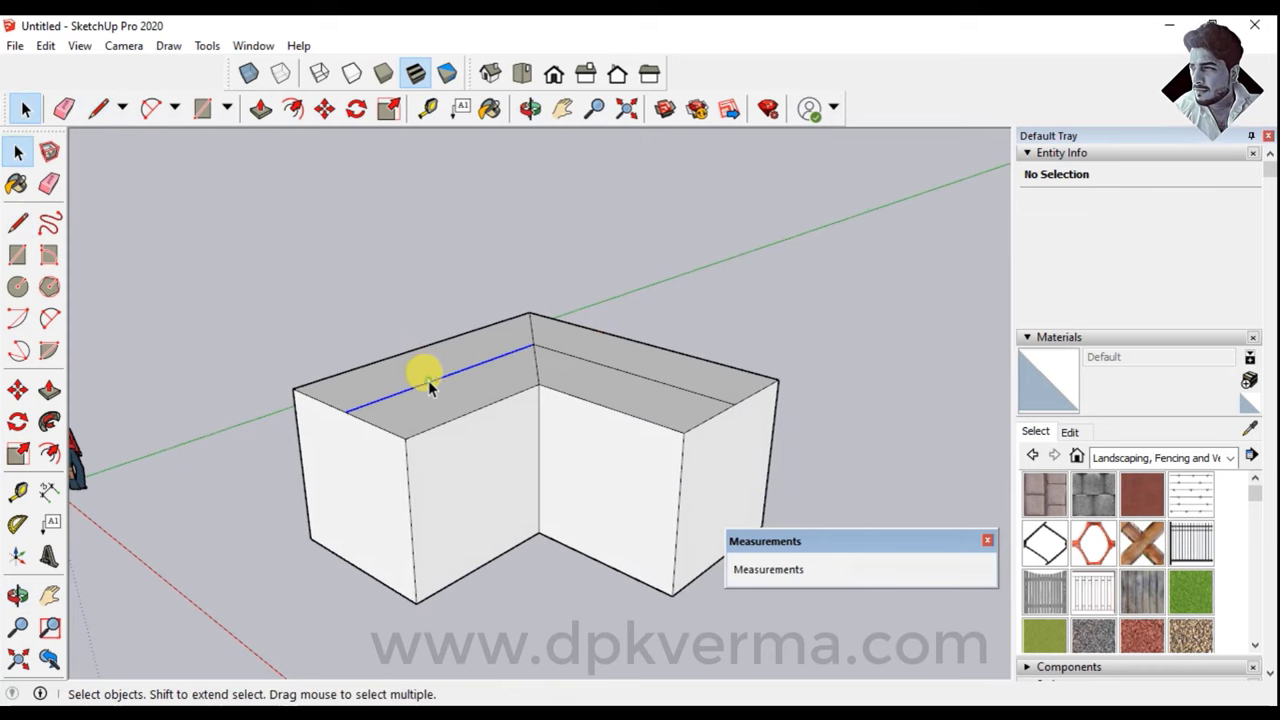
left_click(576, 359, "shift")
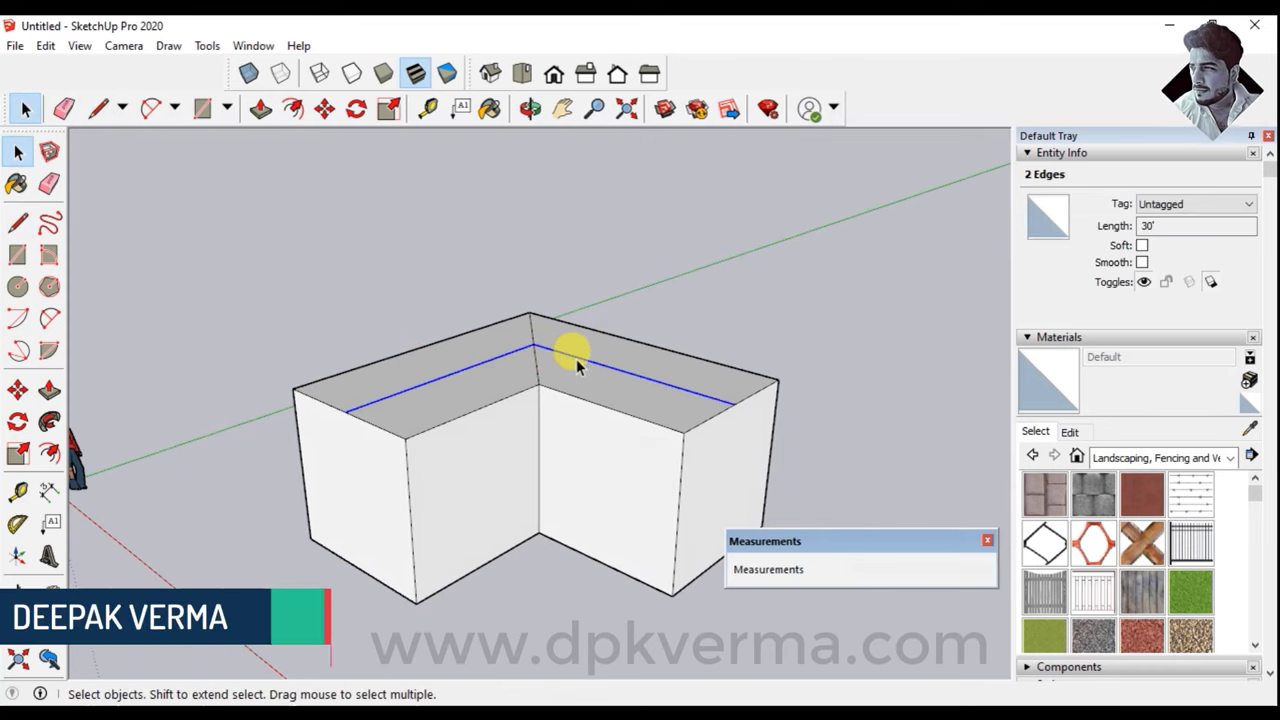
left_click(19, 392)
left_click(738, 404)
type("4")
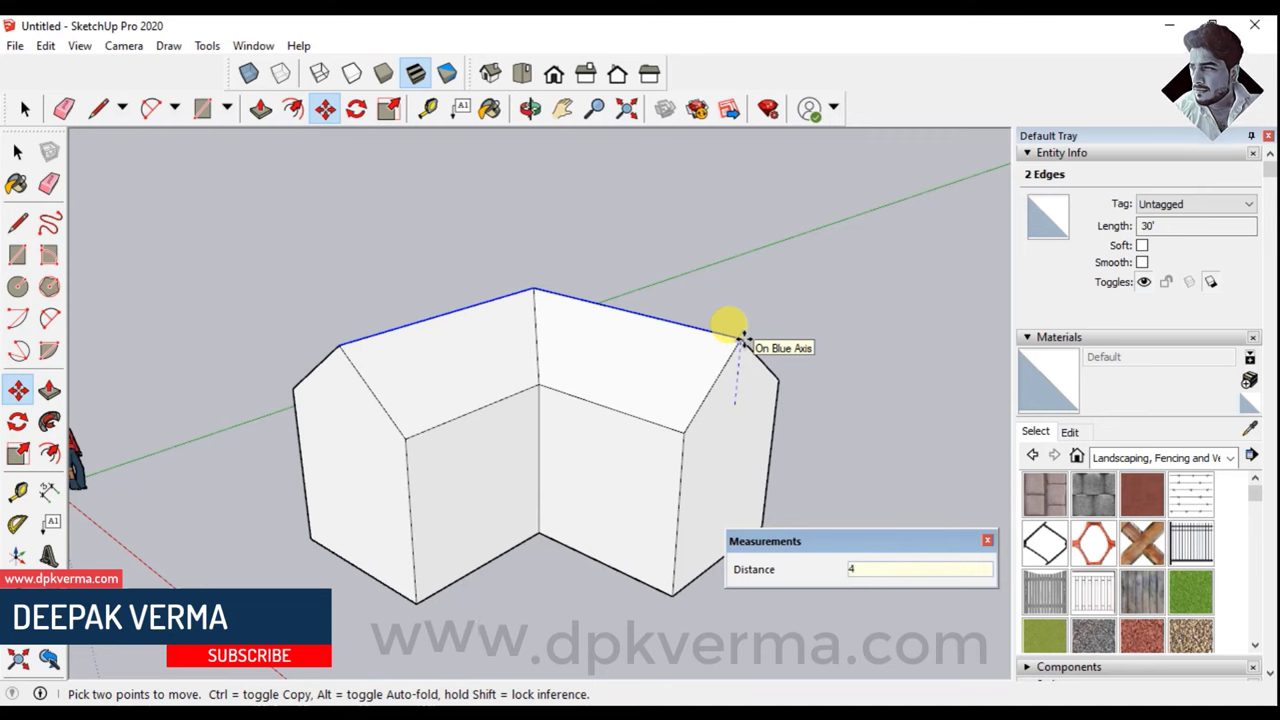
key("Return")
mouse_move(728, 334)
middle_mouse_down()
mouse_move(659, 382)
mouse_move(716, 400)
middle_mouse_up()
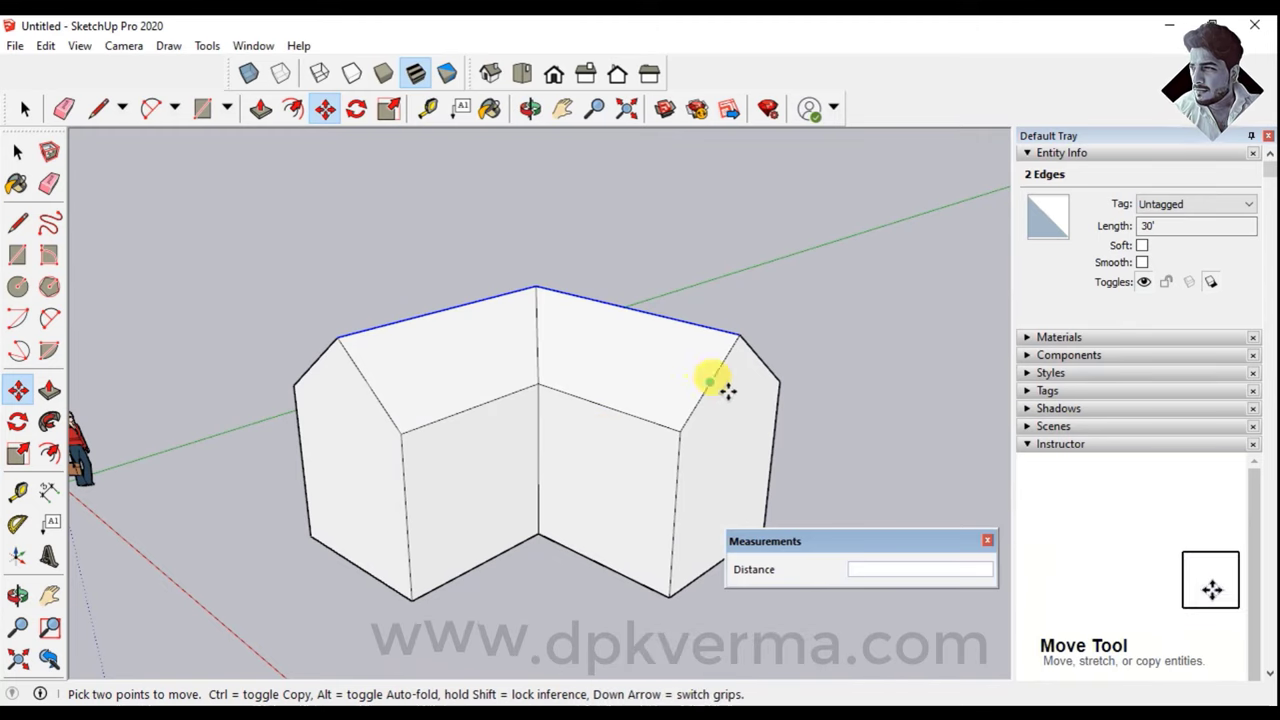
mouse_move(723, 380)
middle_mouse_down()
mouse_move(642, 441)
mouse_move(697, 433)
mouse_move(634, 400)
mouse_move(628, 428)
middle_mouse_up()
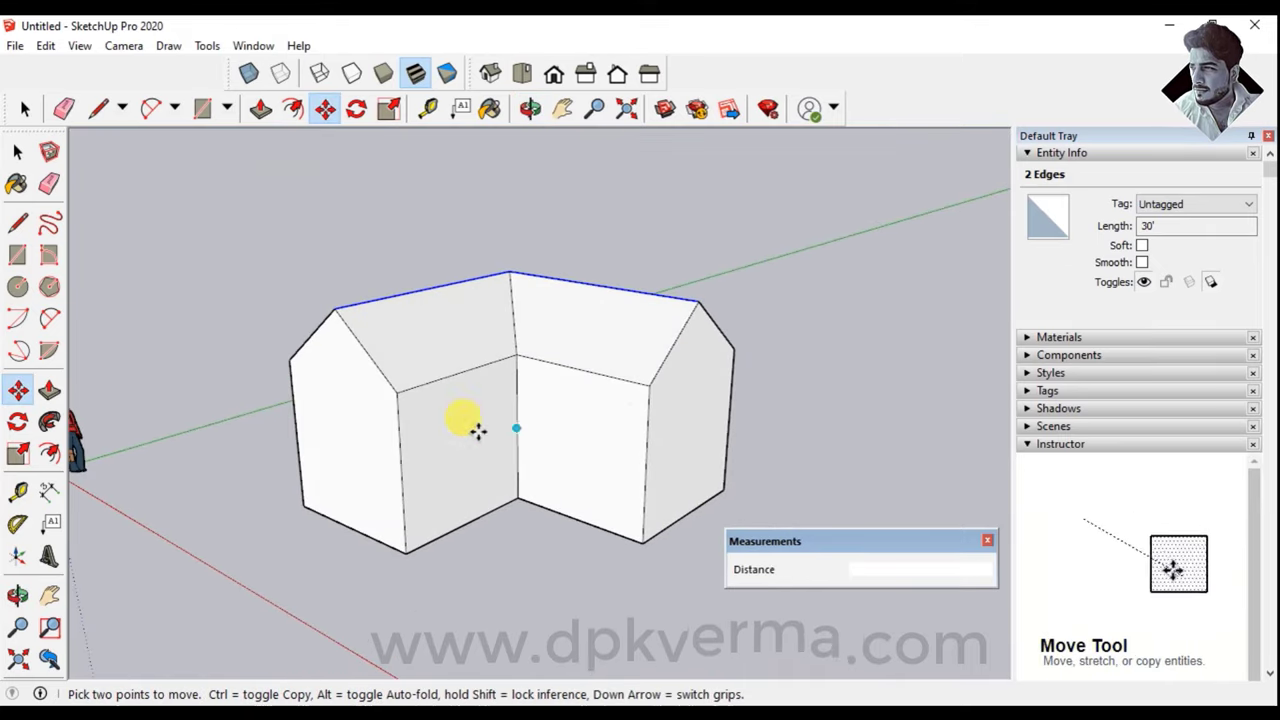
mouse_move(477, 429)
middle_mouse_down()
mouse_move(457, 423)
mouse_move(477, 400)
mouse_move(375, 418)
middle_mouse_up()
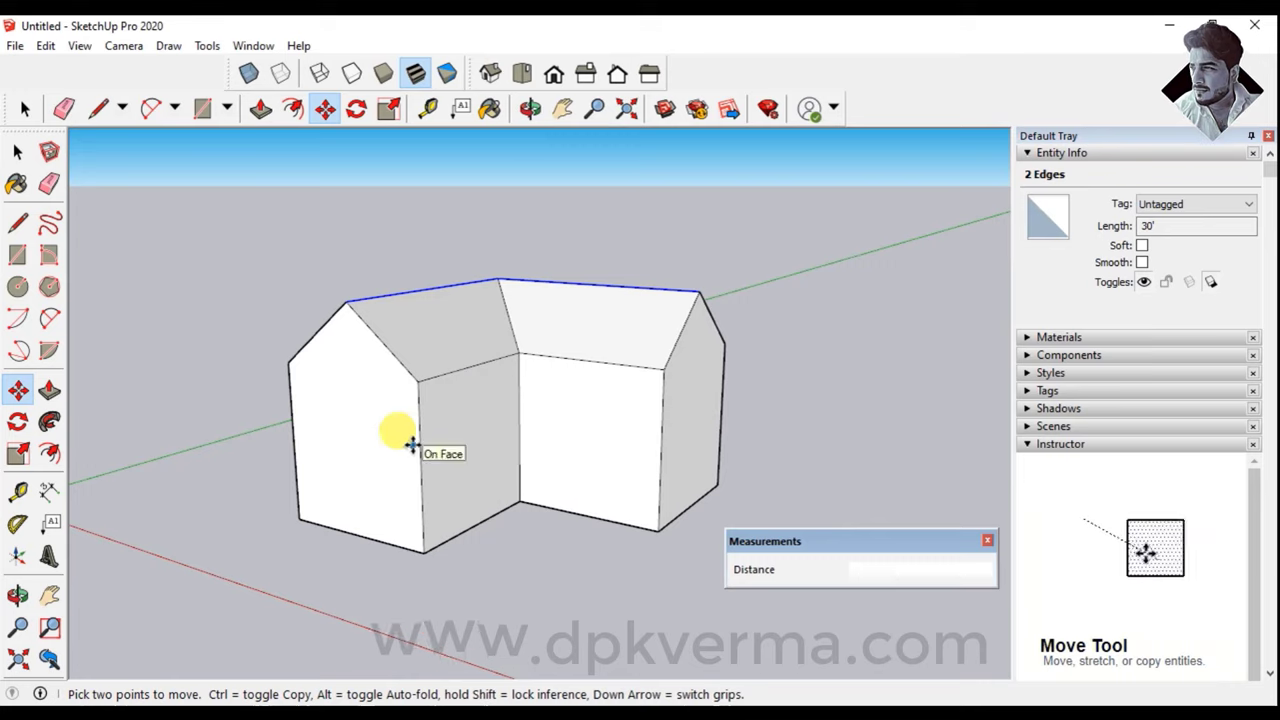
Place a guide 7' from the wall's bottom edge
left_click(18, 490)
left_click(362, 530)
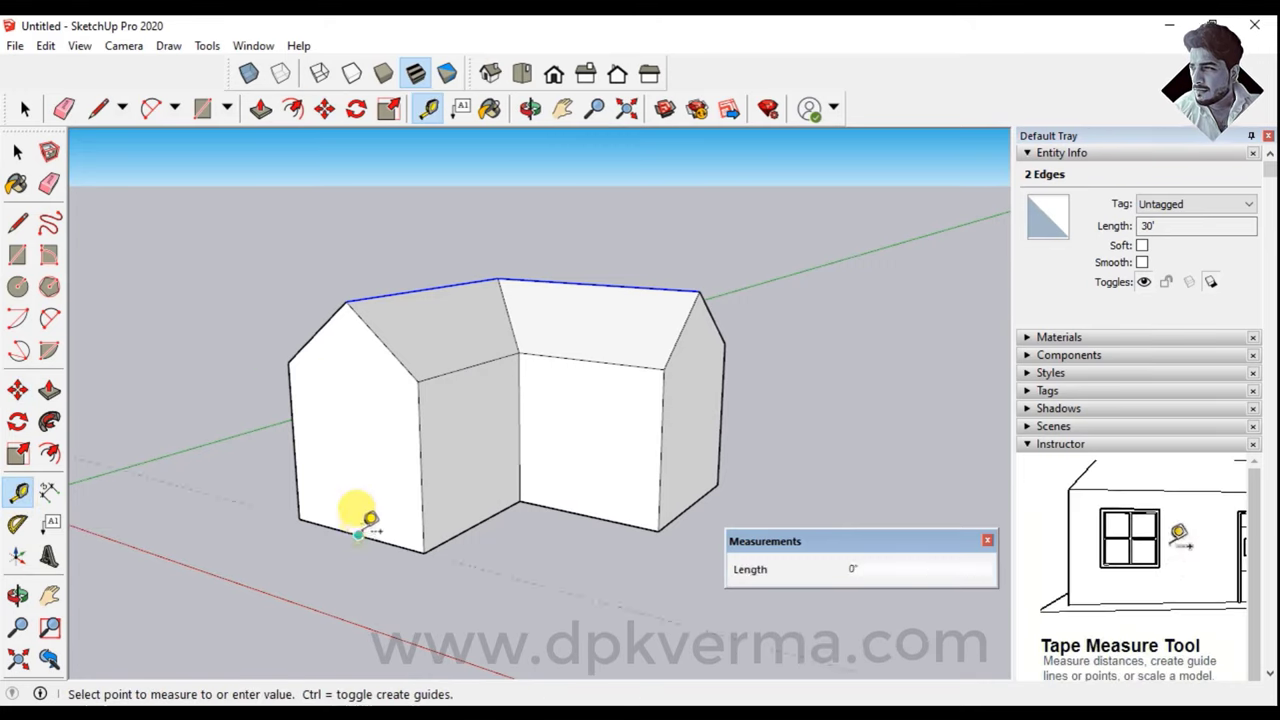
type("'")
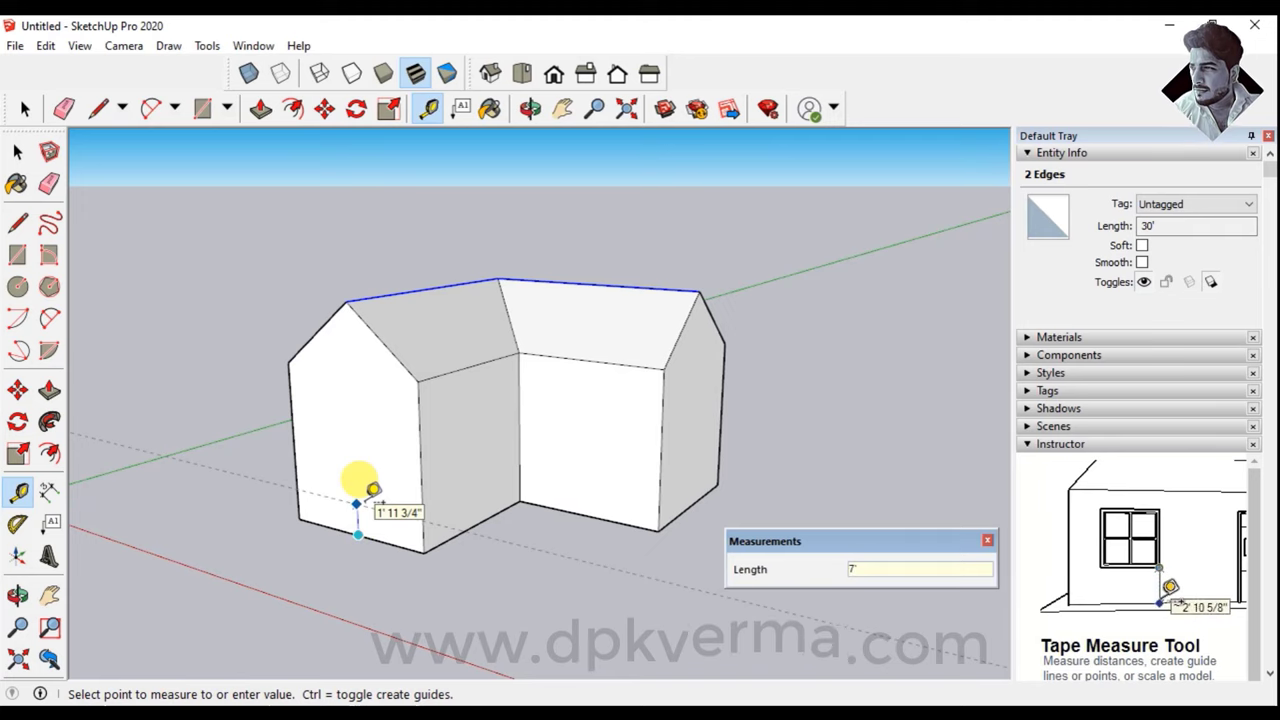
key("Return")
mouse_move(303, 490)
middle_mouse_down()
mouse_move(408, 491)
mouse_move(337, 471)
middle_mouse_up()
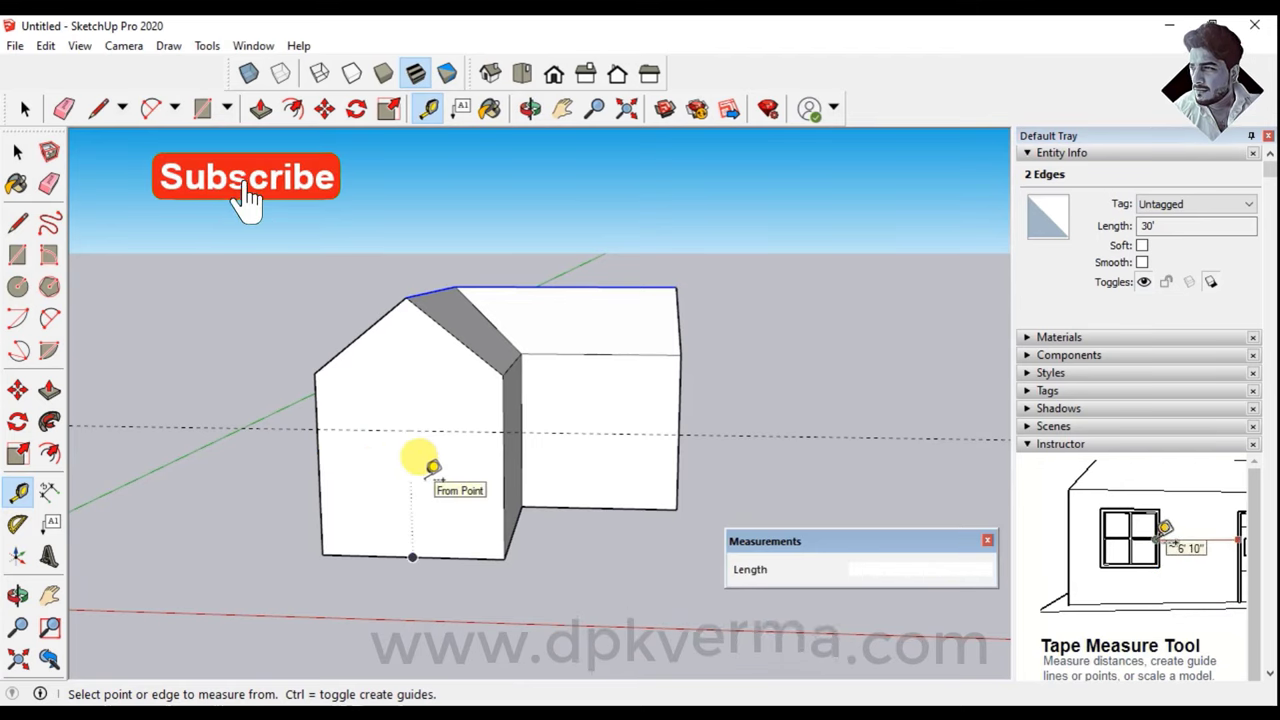
Add guides at 3'6" and 1'6" offsets on the front gable wall
left_click(318, 467)
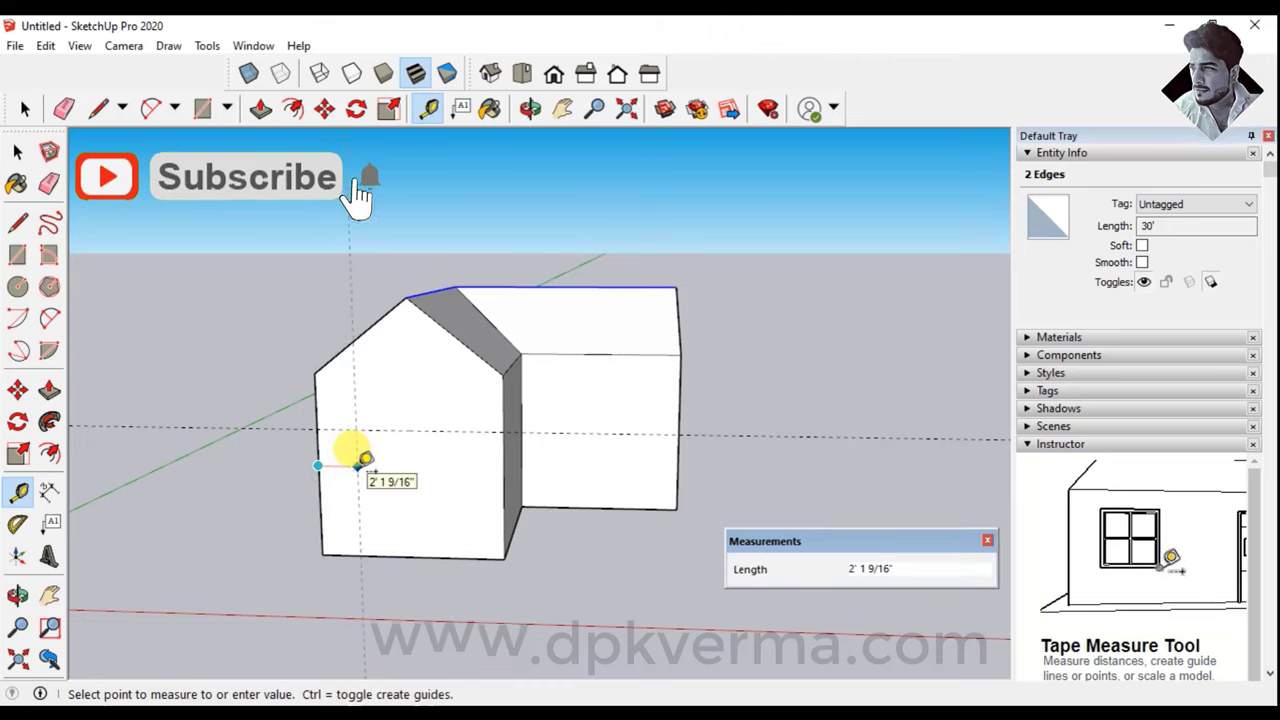
type("3'")
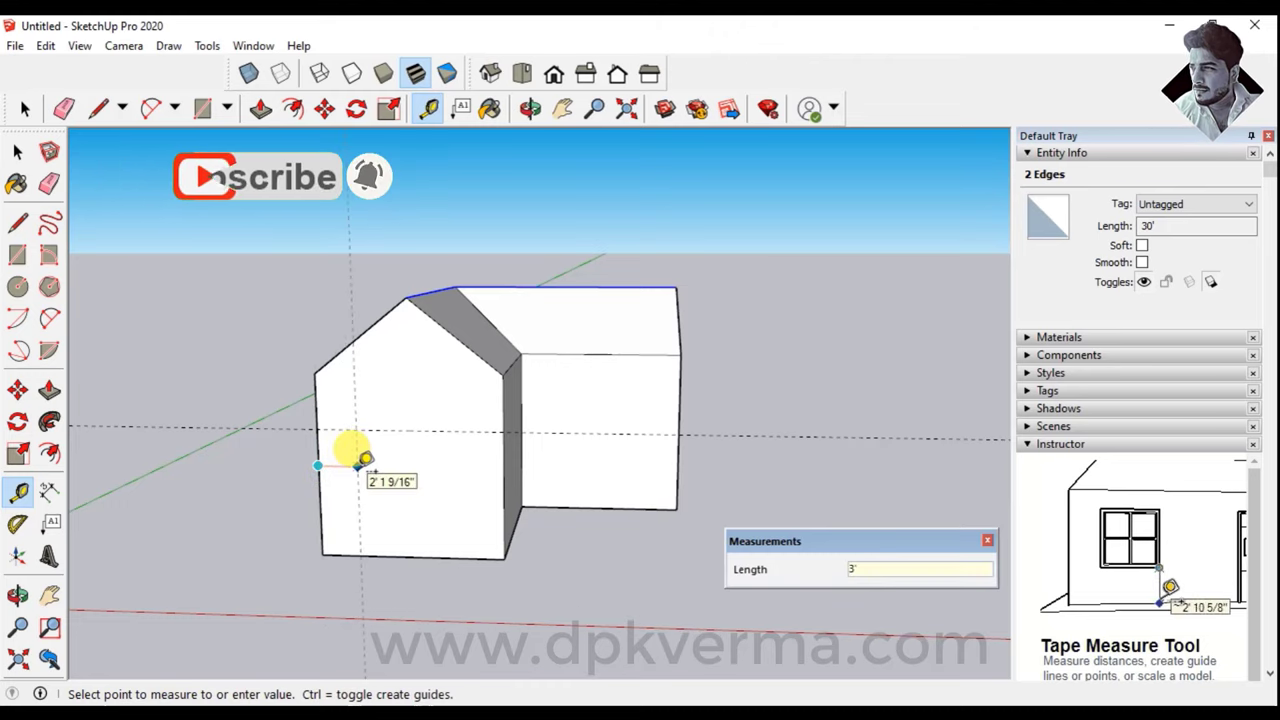
type("6\"")
key("Return")
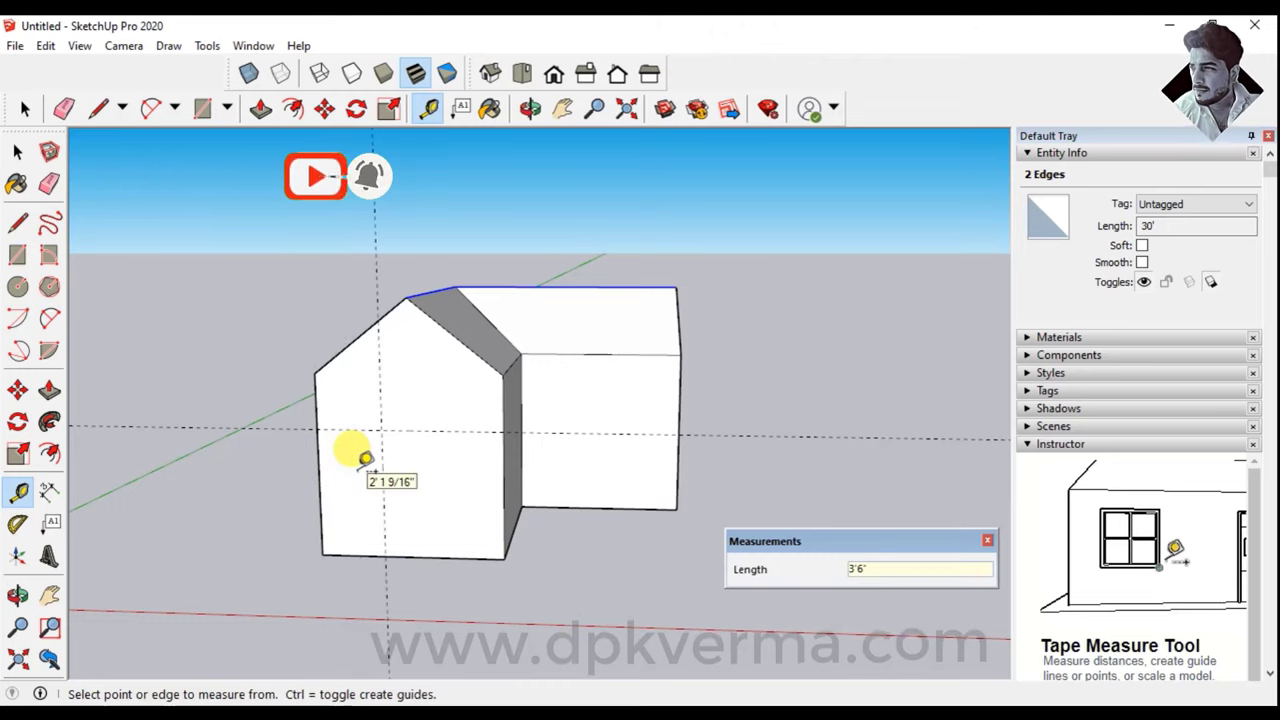
left_click(383, 465)
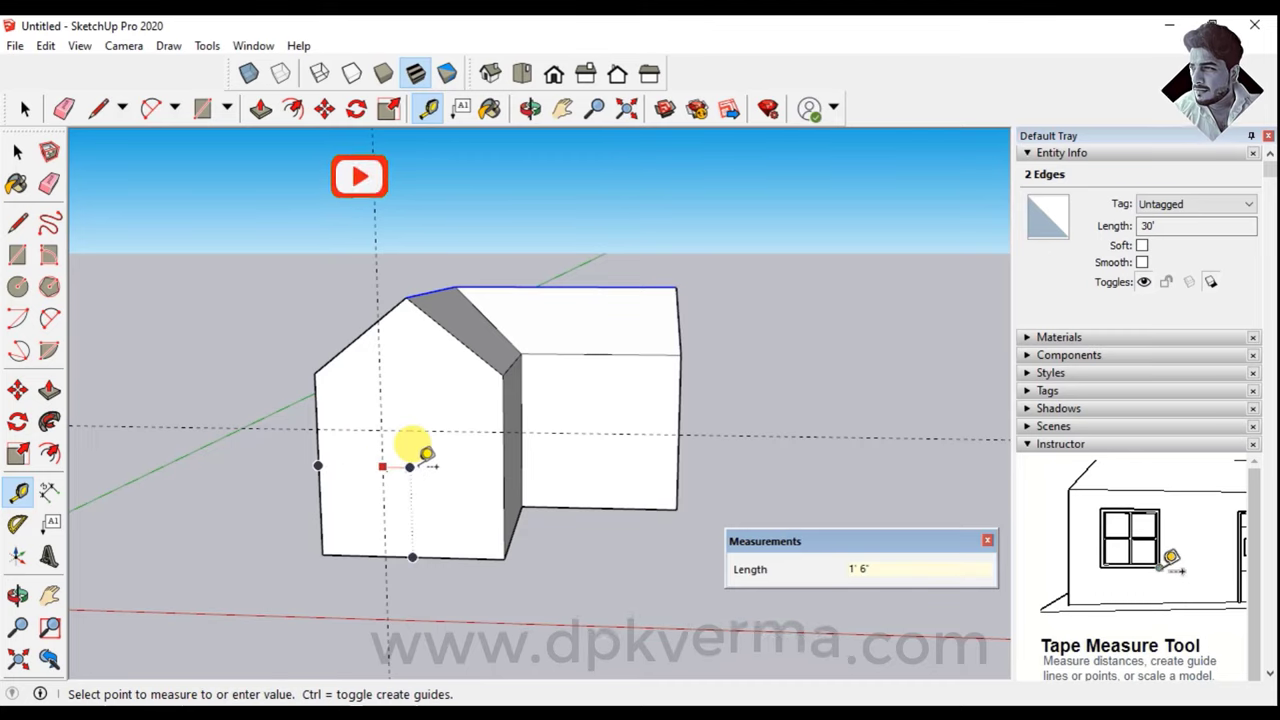
left_click(388, 450)
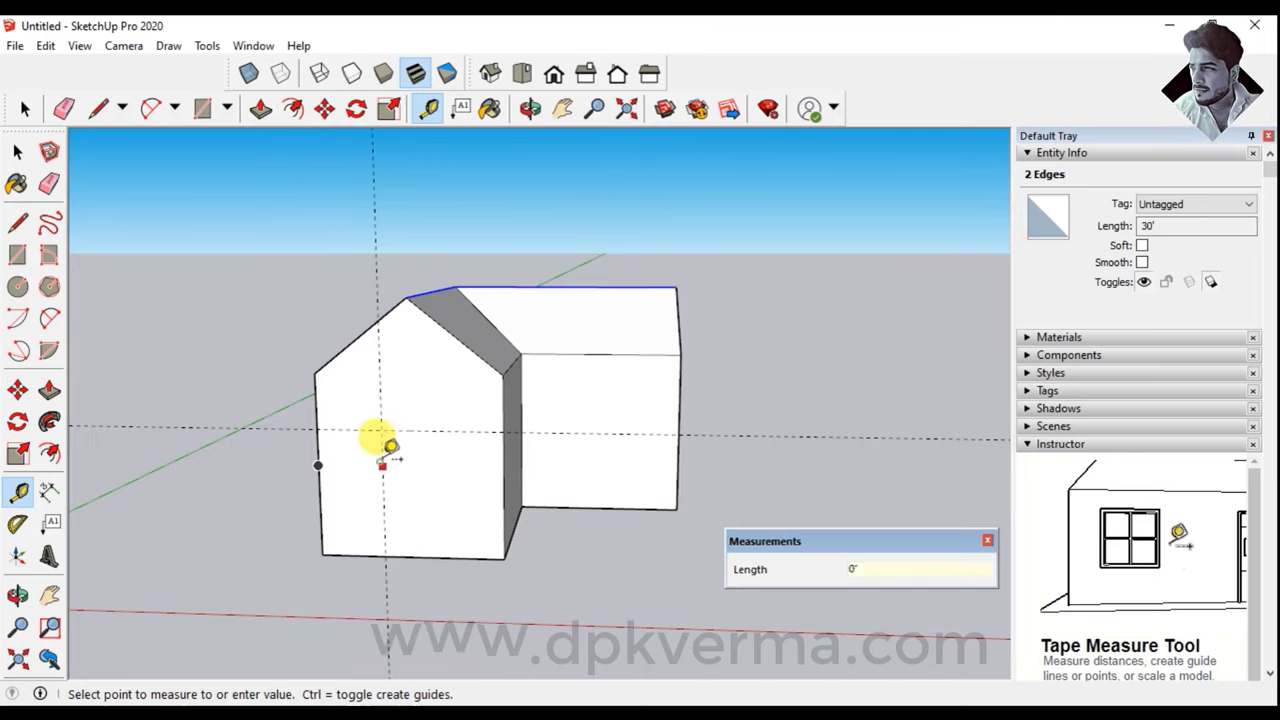
left_click(404, 440)
left_click(381, 399)
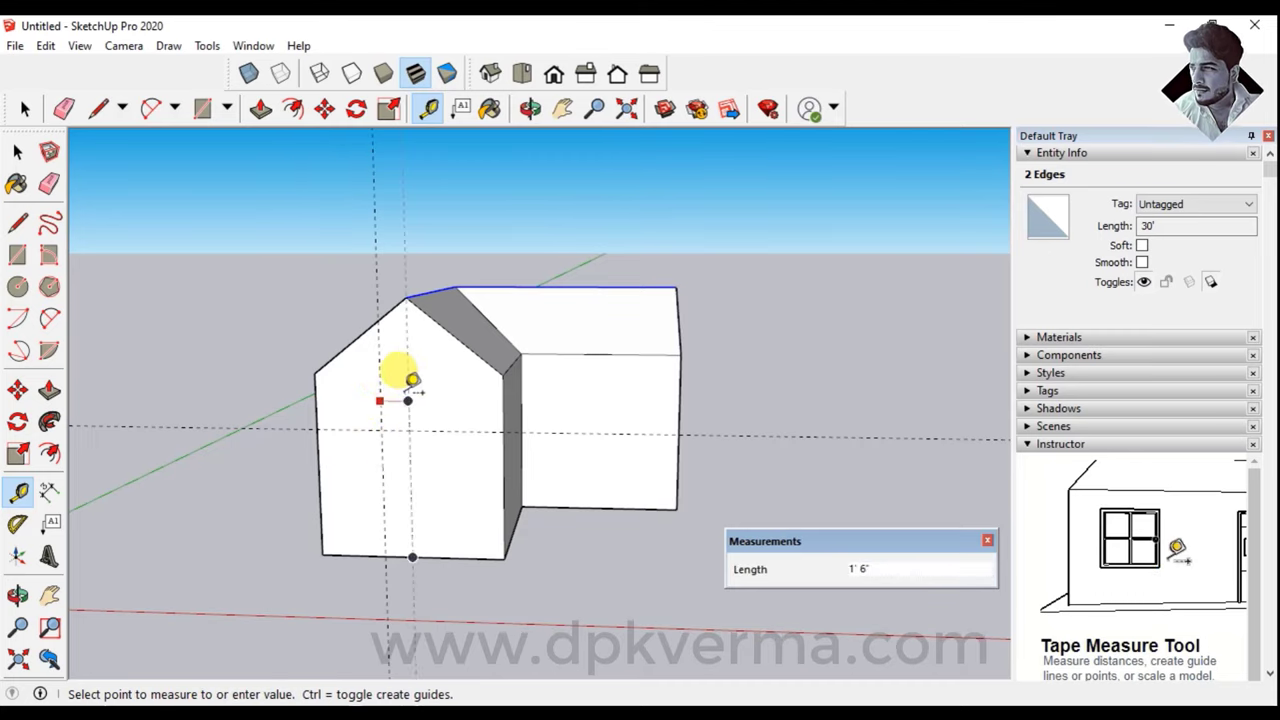
key("Return")
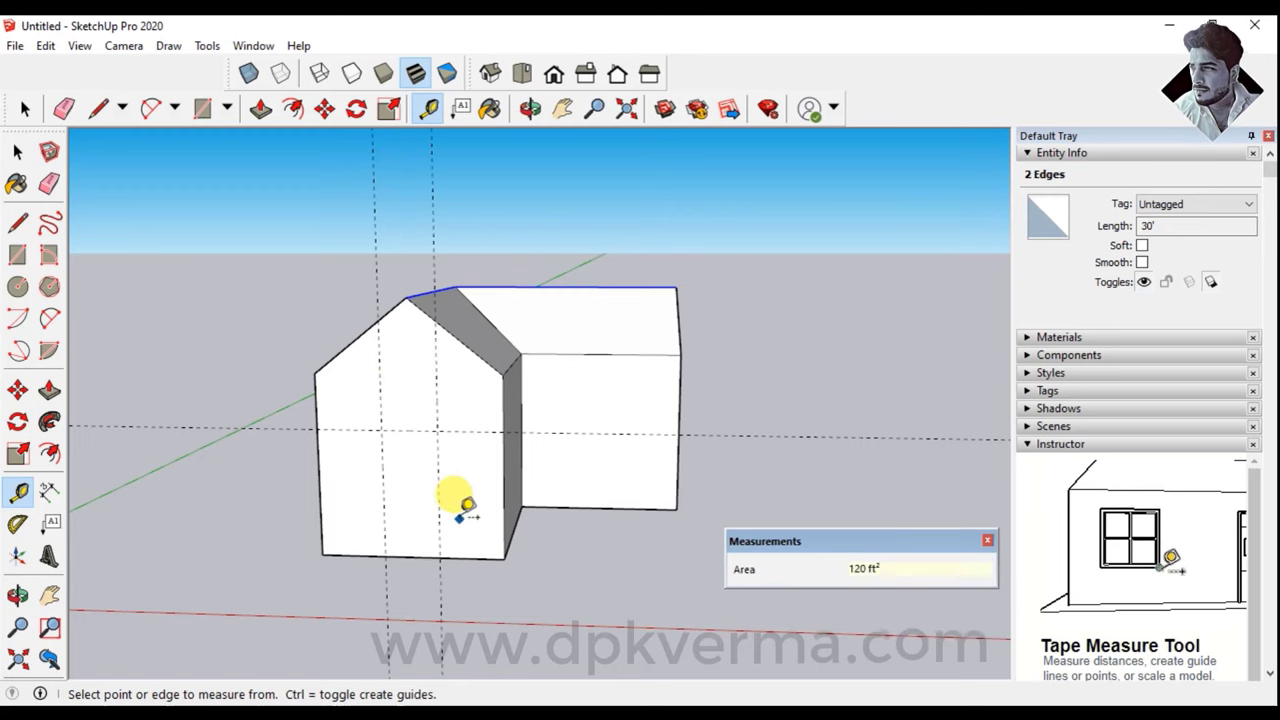
Add 3' and 4' guides up from the bottom edge of the inner corner walls
mouse_move(457, 508)
middle_mouse_down()
mouse_move(330, 537)
mouse_move(446, 437)
middle_mouse_up()
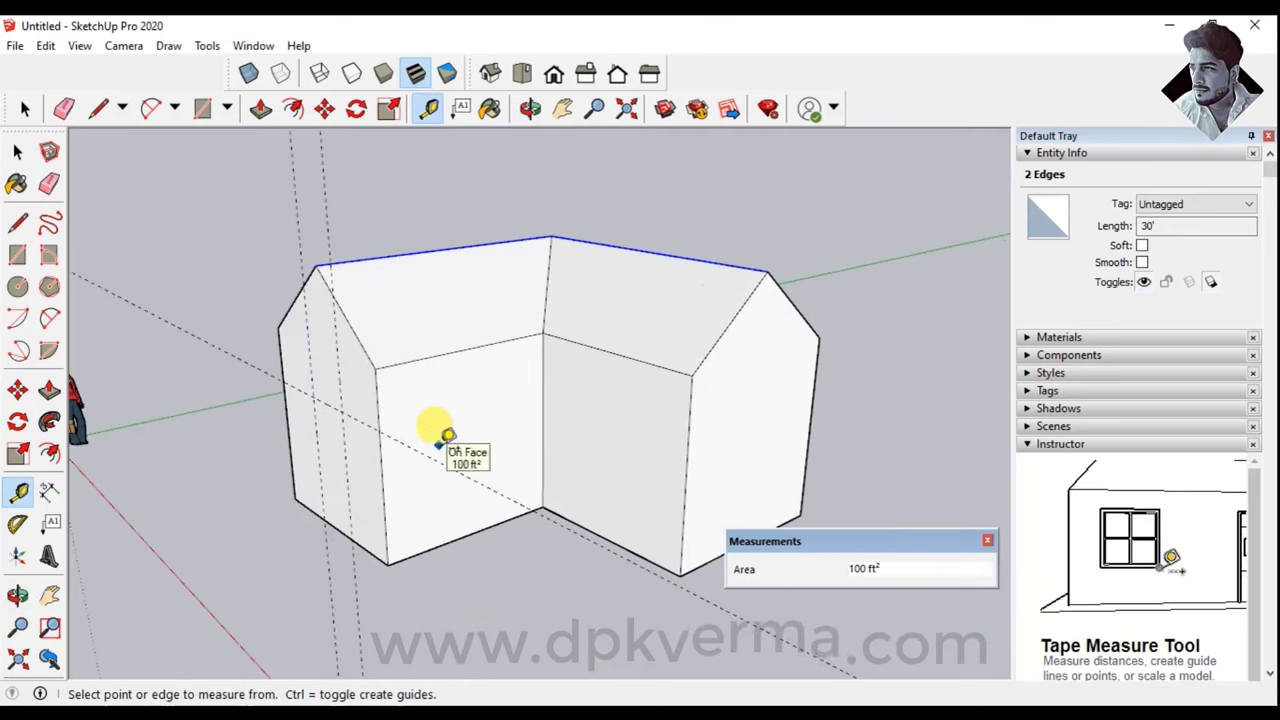
left_click(440, 543)
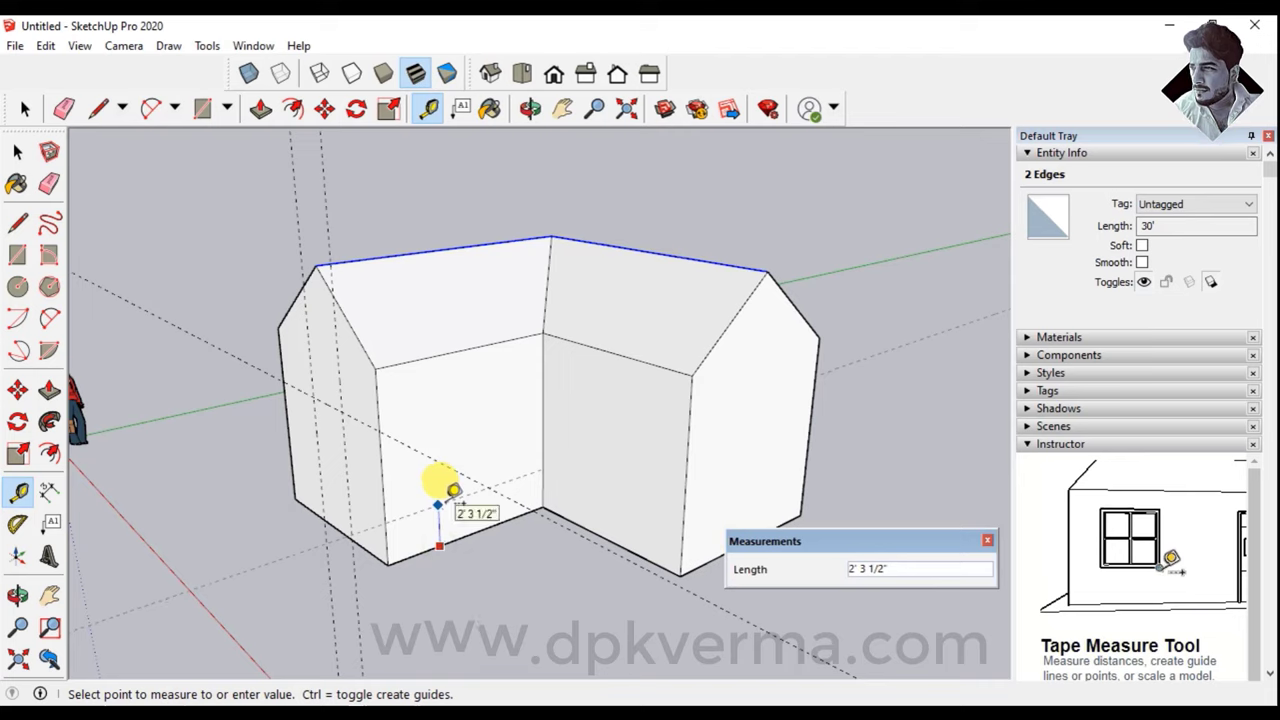
type("'")
key("Return")
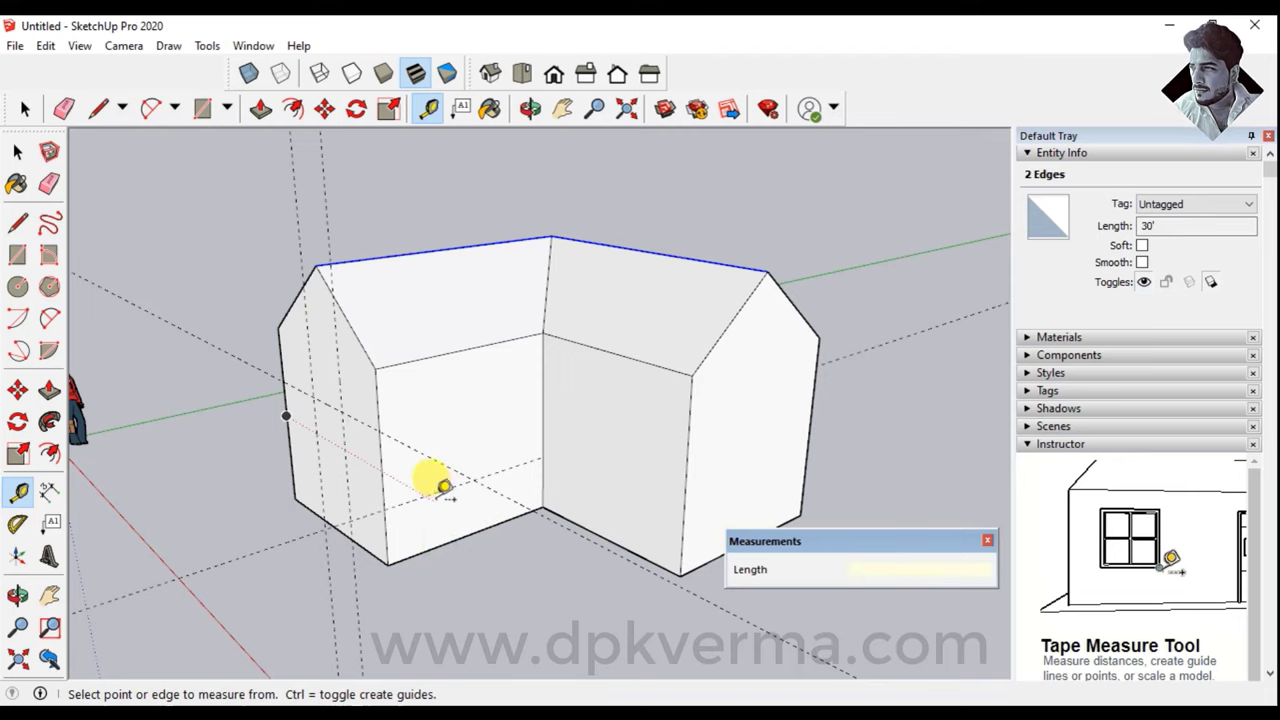
left_click(434, 492)
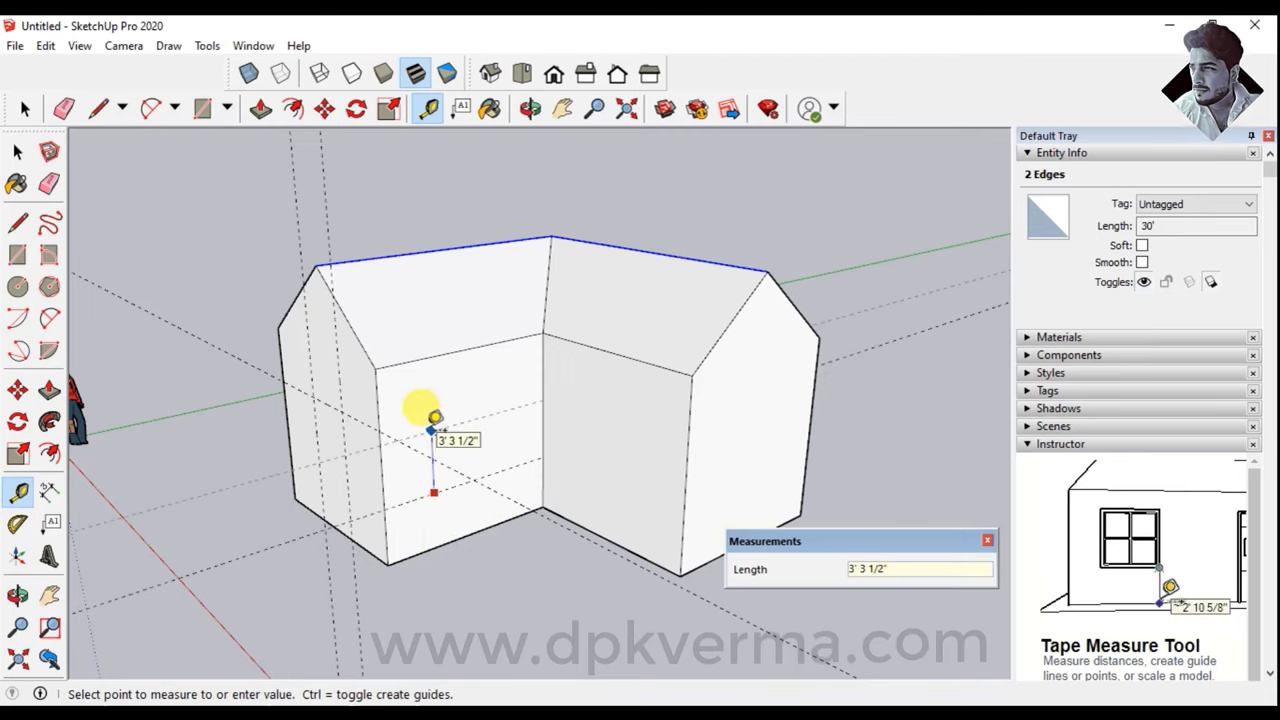
key("BackSpace")
type("4'")
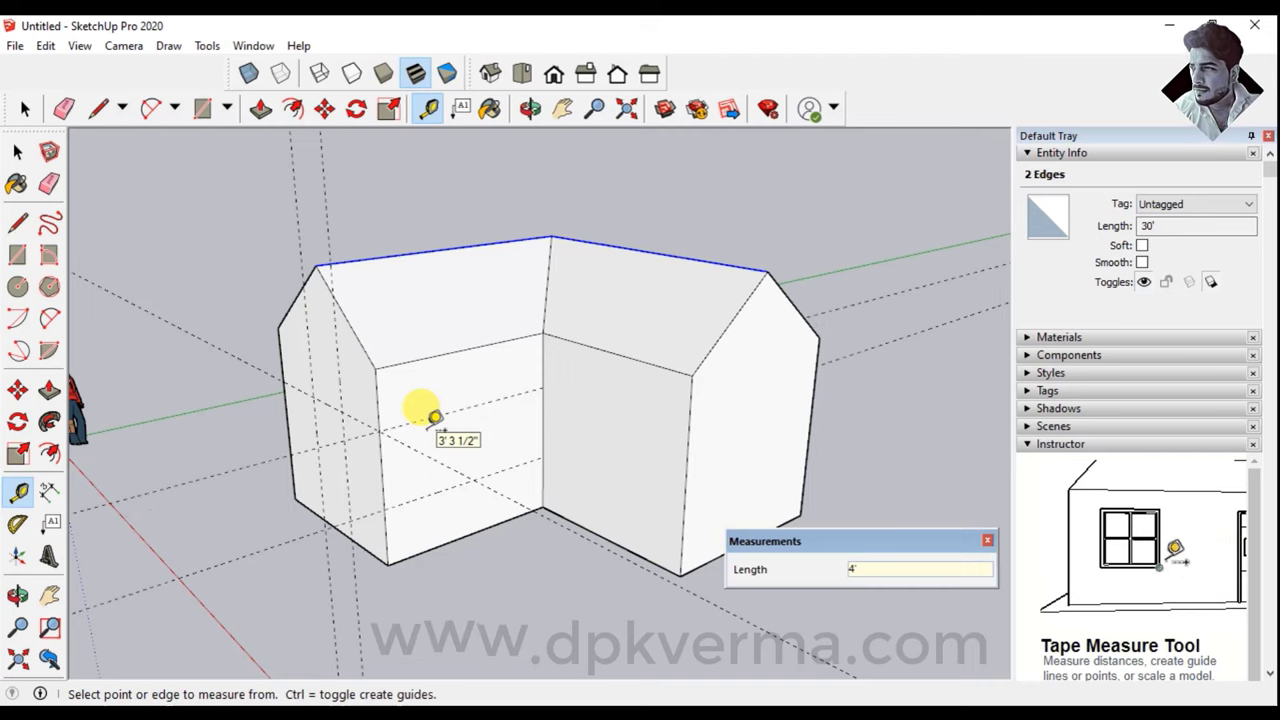
key("Return")
scroll(434, 418, "up", 1)
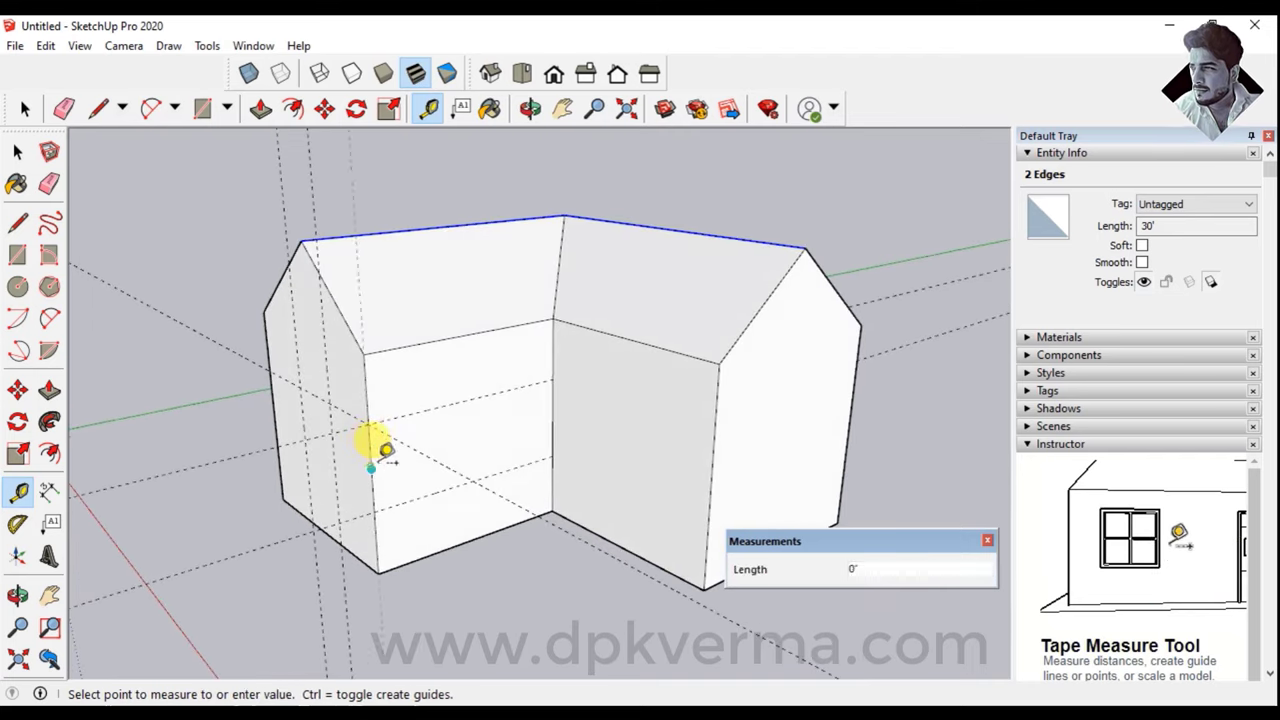
scroll(400, 447, "up", 1)
middle_click_drag(386, 434, 314, 443)
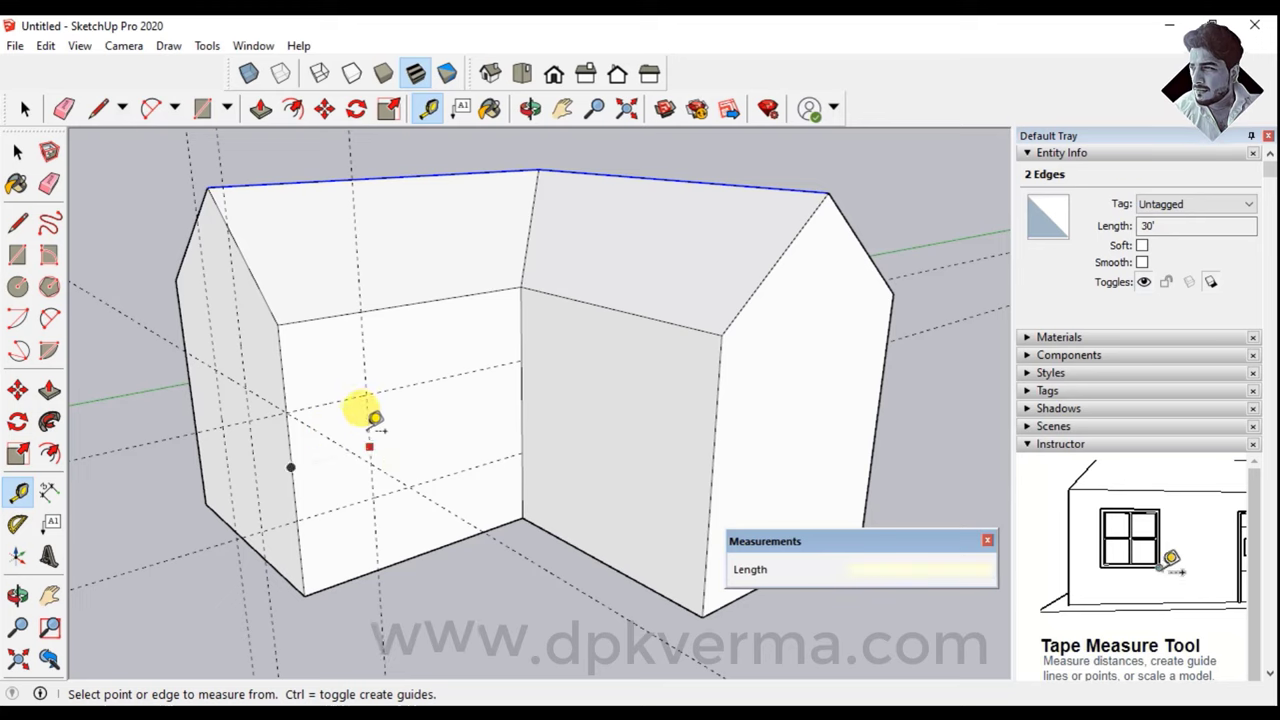
left_click(368, 429)
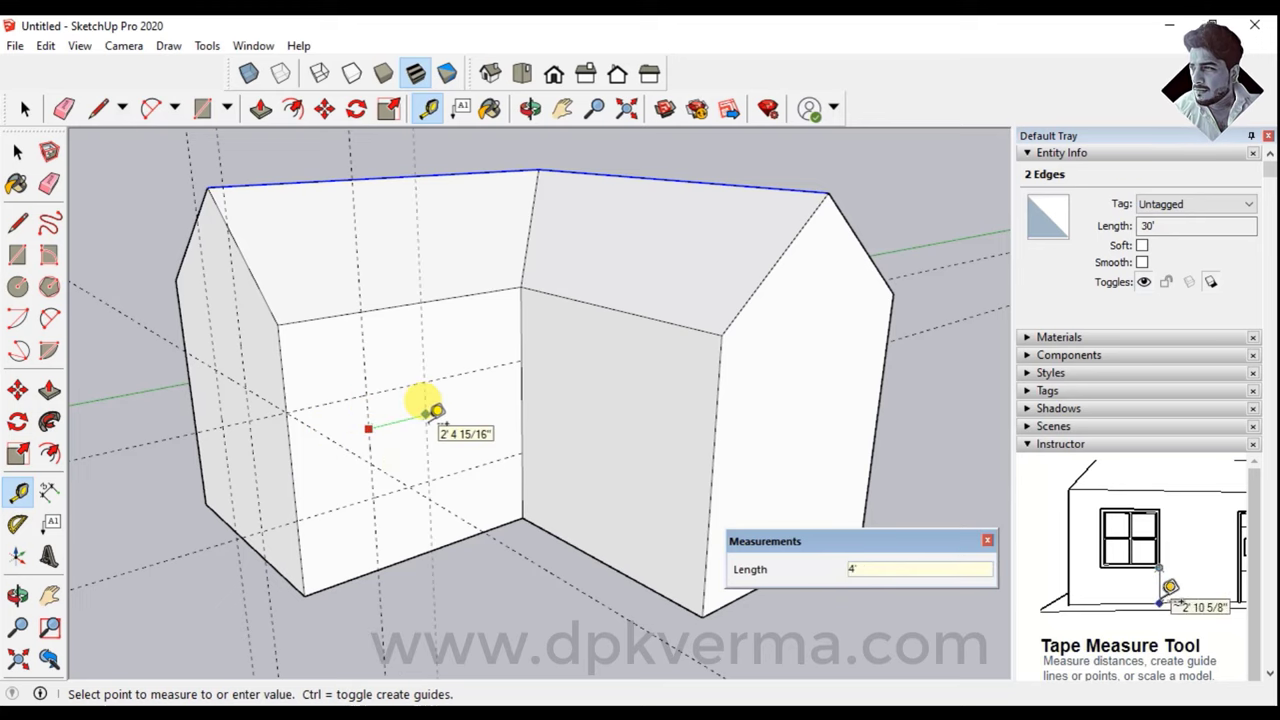
Mark guides at 3' and 2' offsets on the right gable wall
scroll(436, 410, "down", 2)
scroll(480, 450, "down", 2)
mouse_move(509, 480)
middle_mouse_down()
mouse_move(374, 491)
mouse_move(522, 510)
middle_mouse_up()
left_click(533, 535)
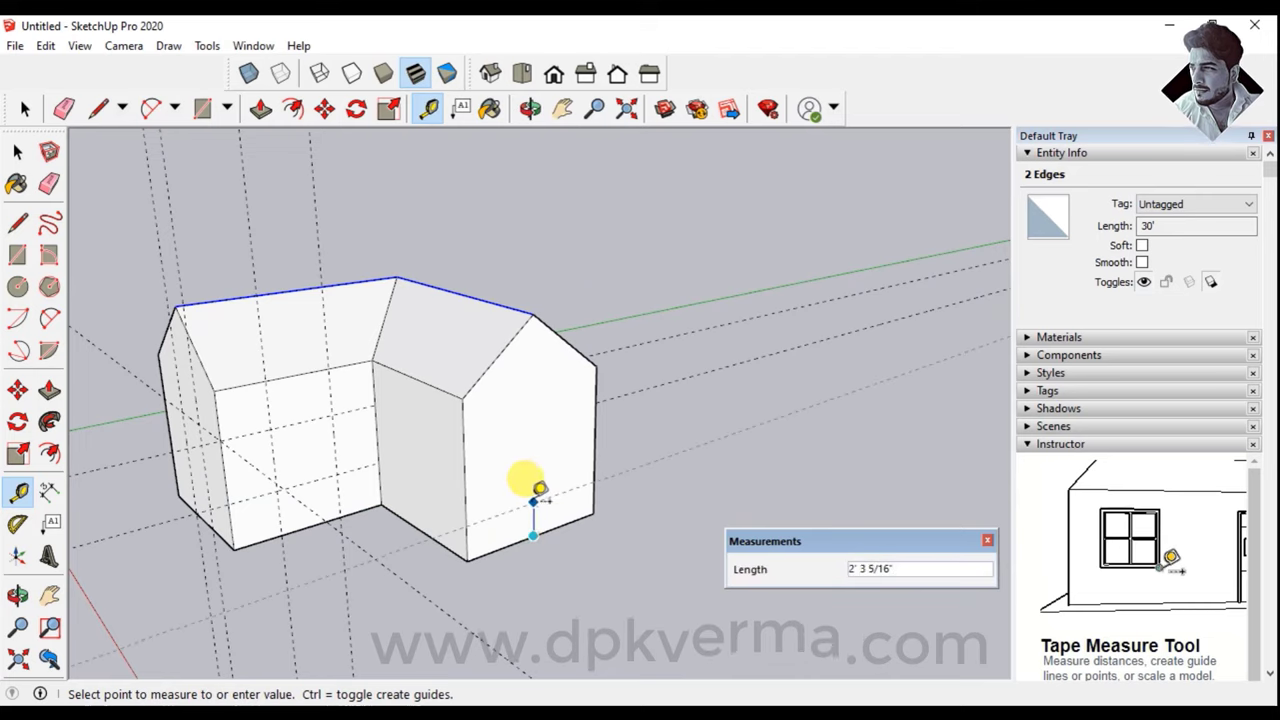
type("3")
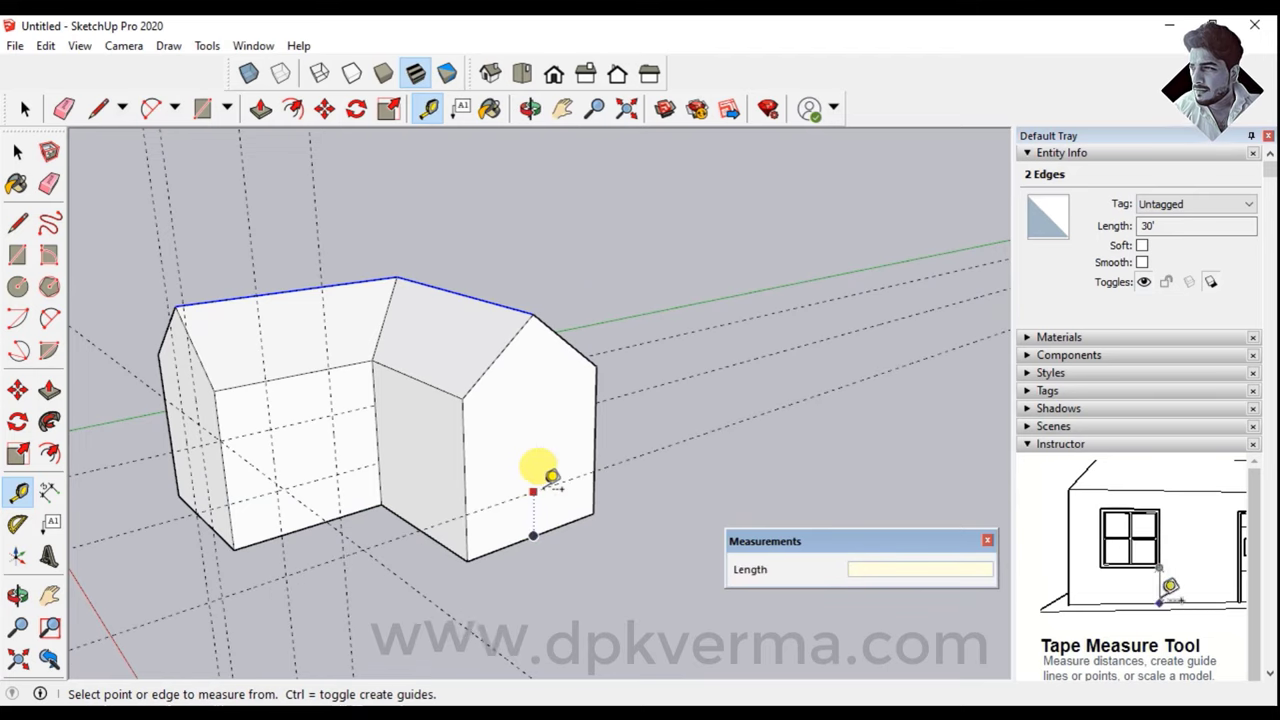
left_click(533, 488)
left_click(540, 435)
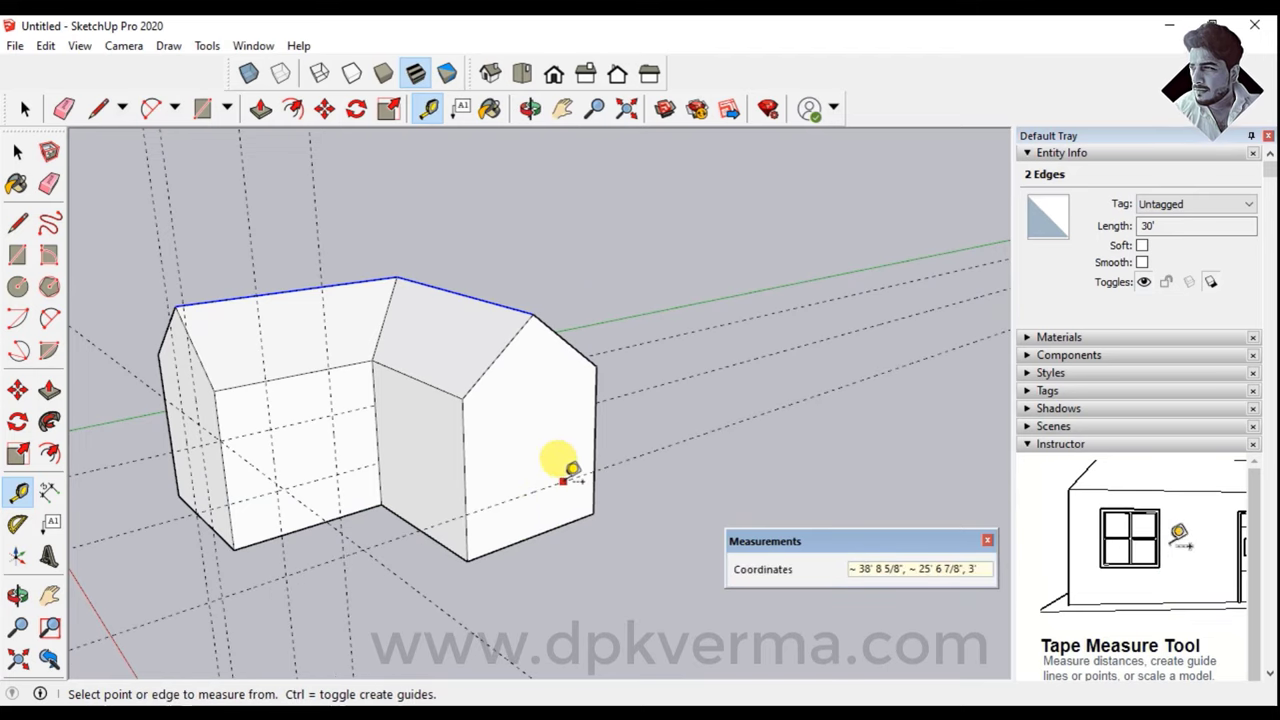
left_click(563, 475)
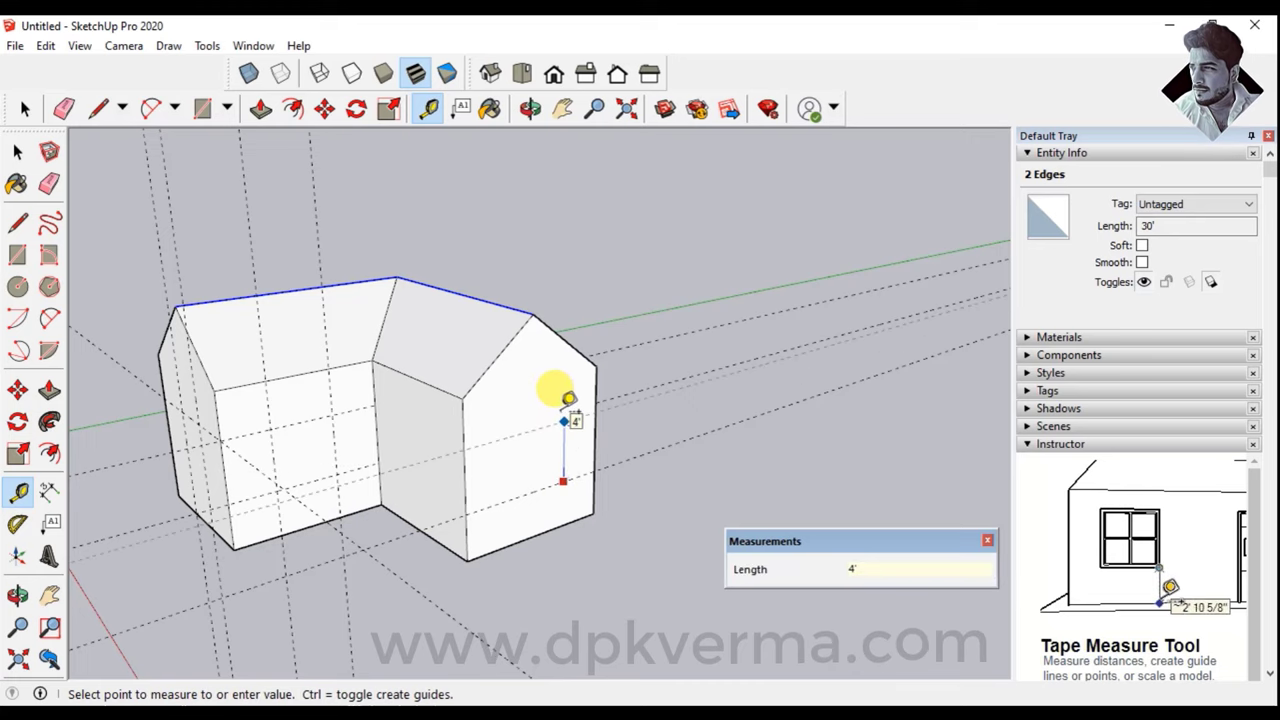
middle_click_drag(557, 443, 571, 480)
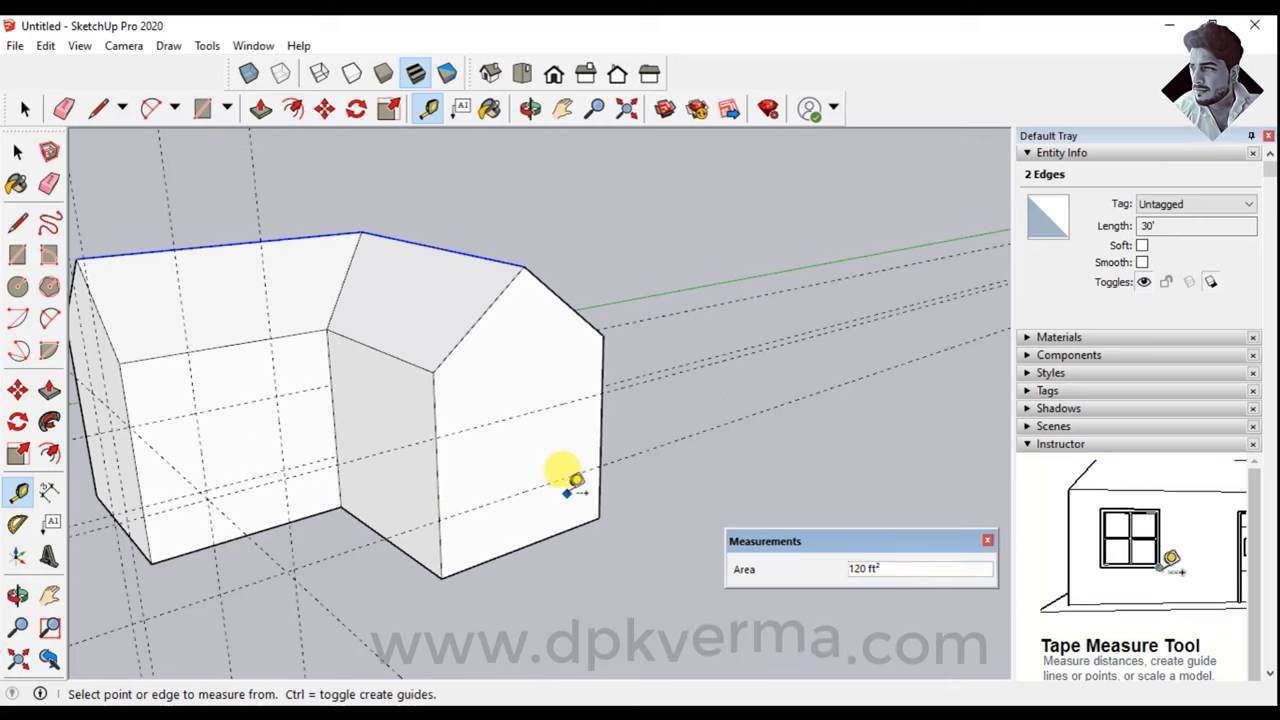
left_click(437, 479)
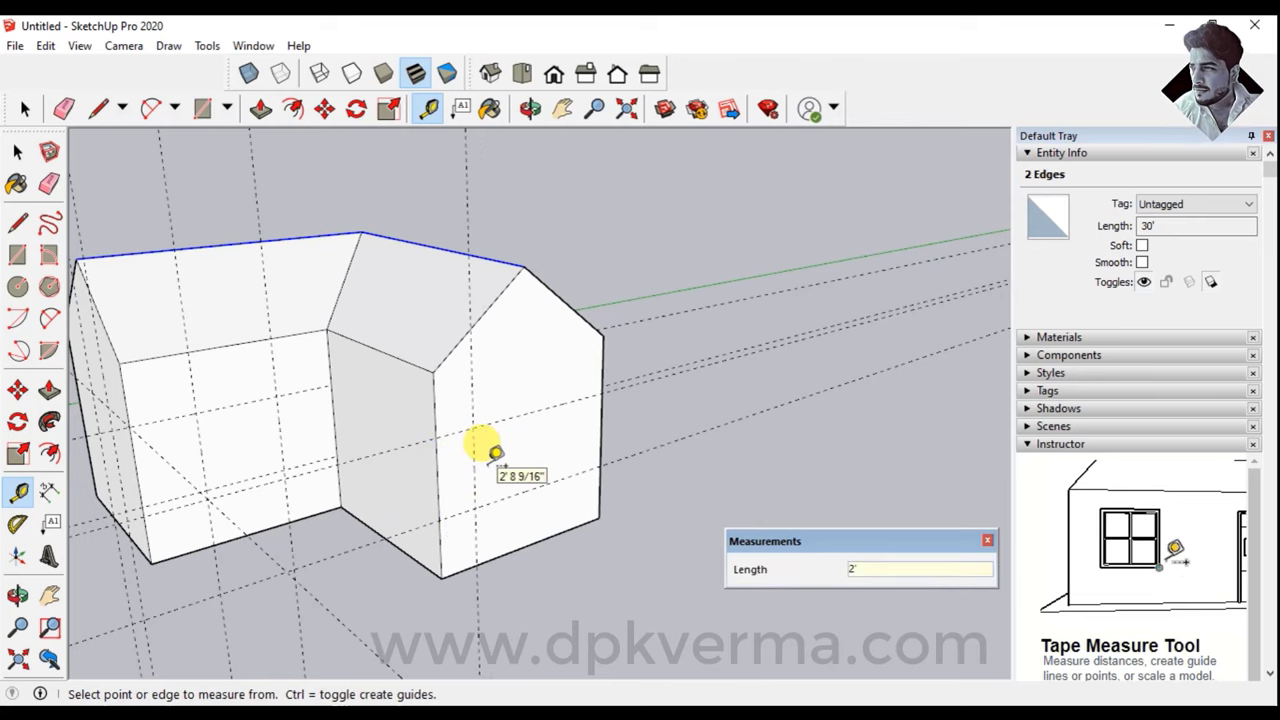
left_click(604, 415)
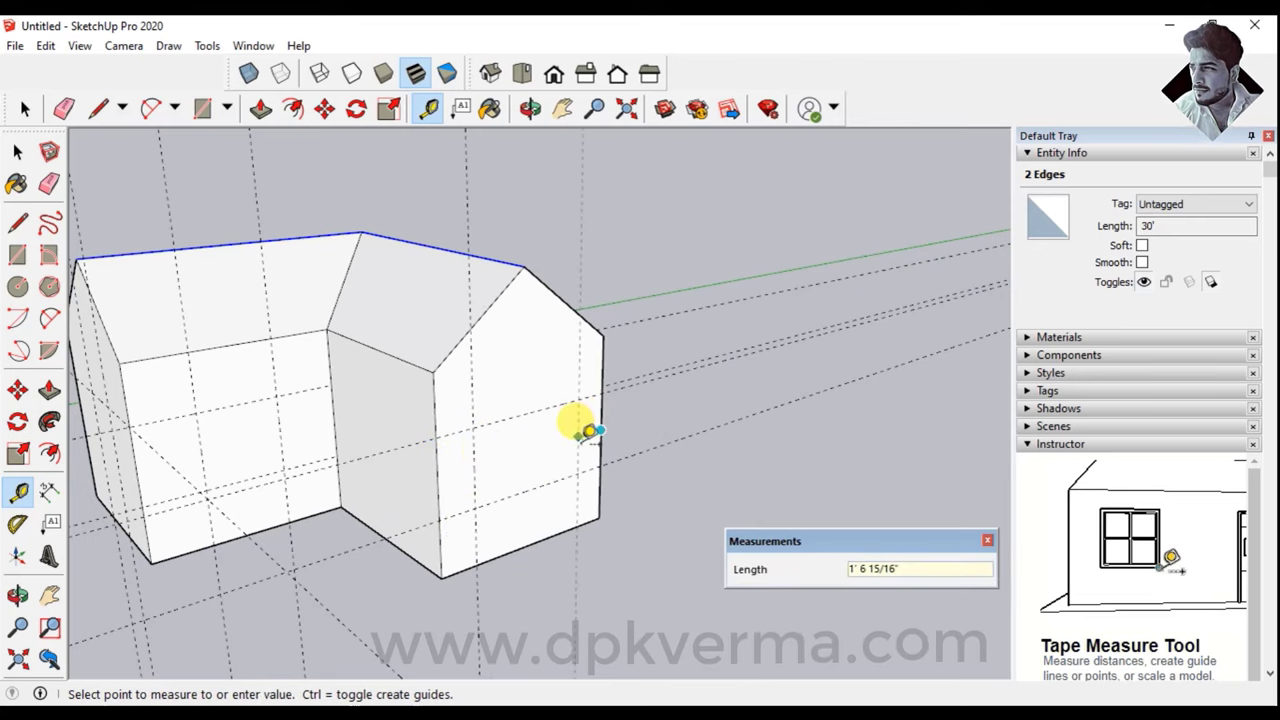
key("Return")
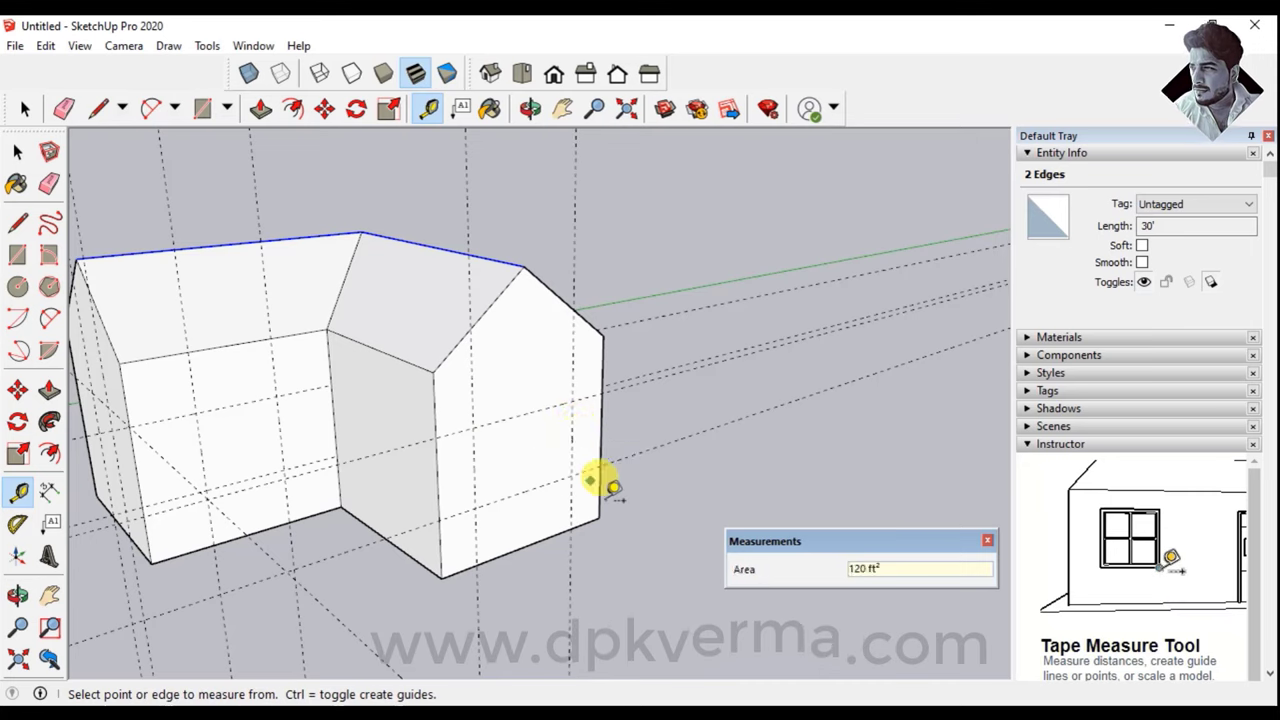
mouse_move(600, 480)
middle_mouse_down()
mouse_move(372, 478)
mouse_move(543, 380)
mouse_move(449, 449)
mouse_move(587, 452)
middle_mouse_up()
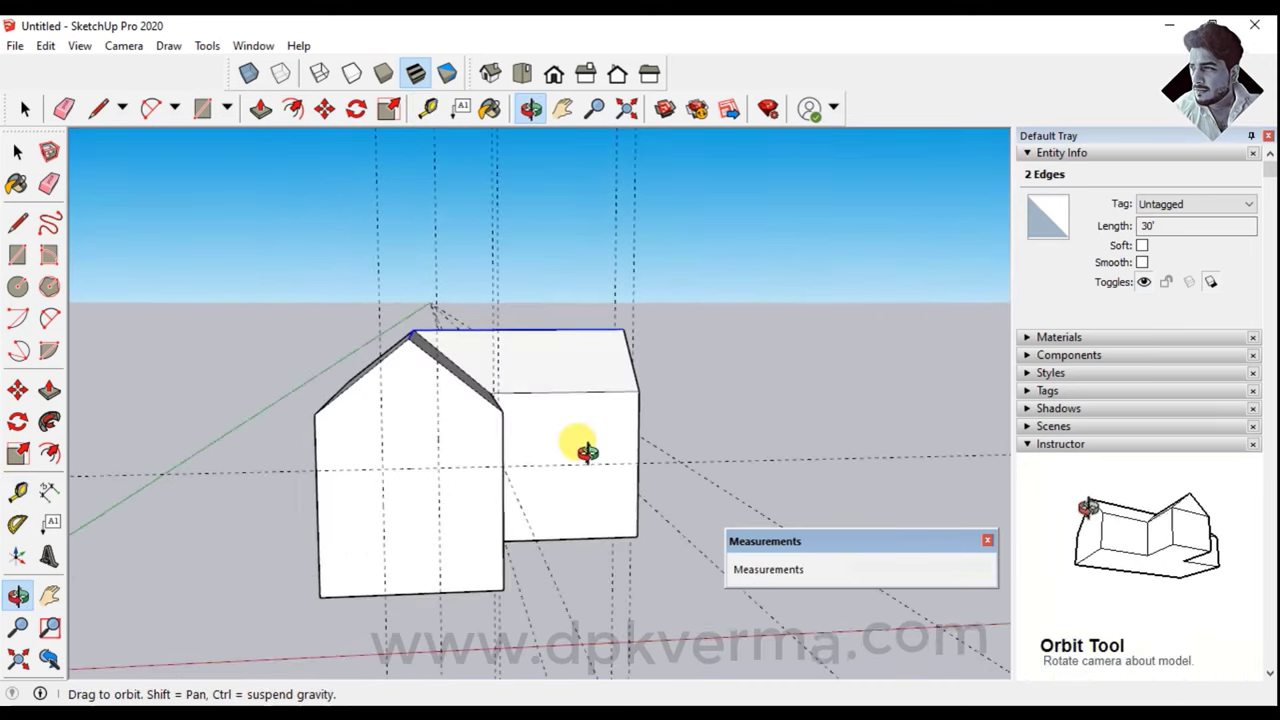
Draw a 4' by 4' window rectangle on the front wall between the guides
left_click(18, 253)
scroll(395, 480, "up", 3)
left_click(389, 452)
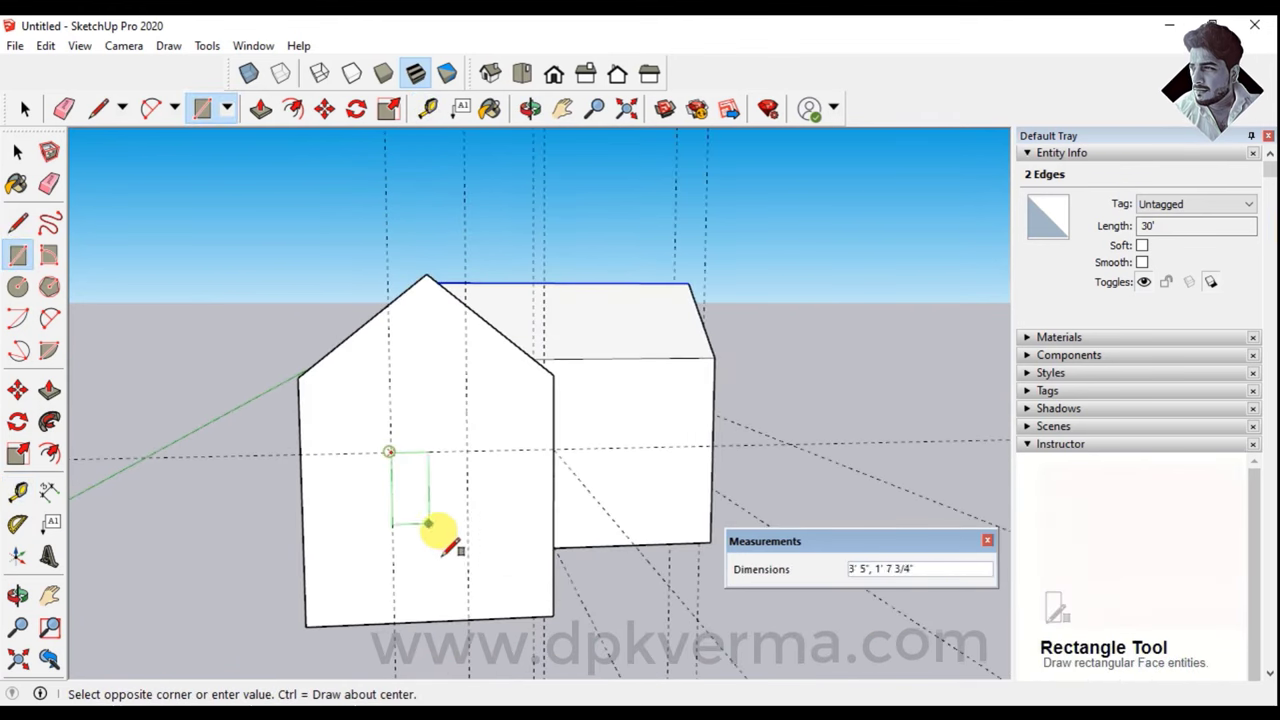
middle_click_drag(534, 508, 214, 520)
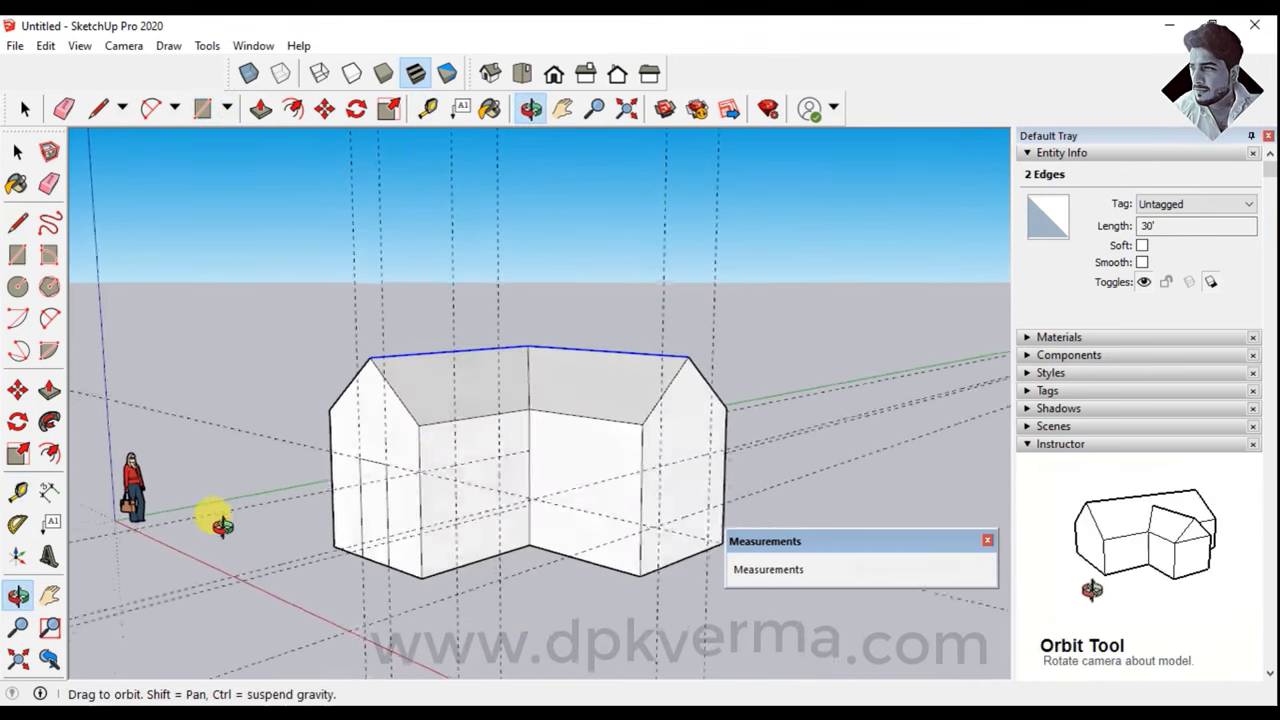
mouse_move(462, 508)
middle_mouse_down()
mouse_move(408, 571)
mouse_move(369, 563)
mouse_move(426, 497)
mouse_move(337, 460)
mouse_move(480, 483)
mouse_move(443, 471)
mouse_move(609, 471)
mouse_move(543, 386)
mouse_move(478, 398)
middle_mouse_up()
left_click(420, 462)
left_click(492, 511)
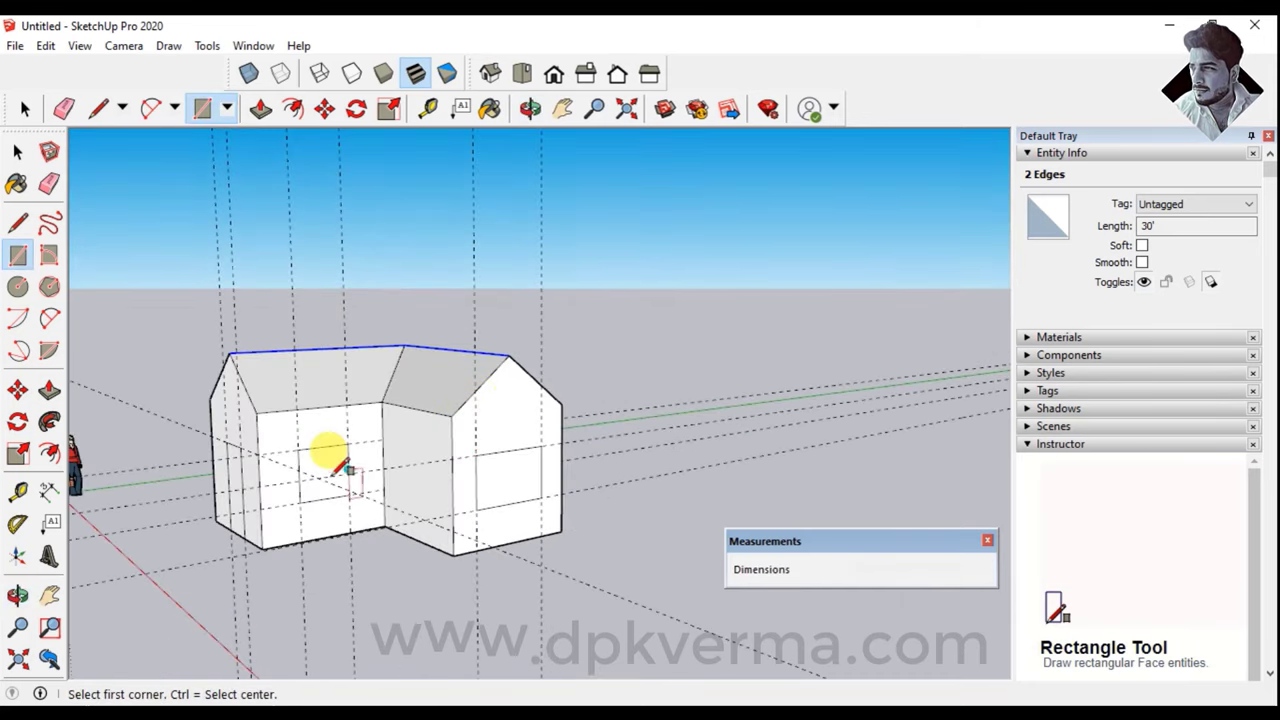
mouse_move(340, 465)
middle_mouse_down()
mouse_move(386, 471)
mouse_move(343, 471)
mouse_move(440, 420)
middle_mouse_up()
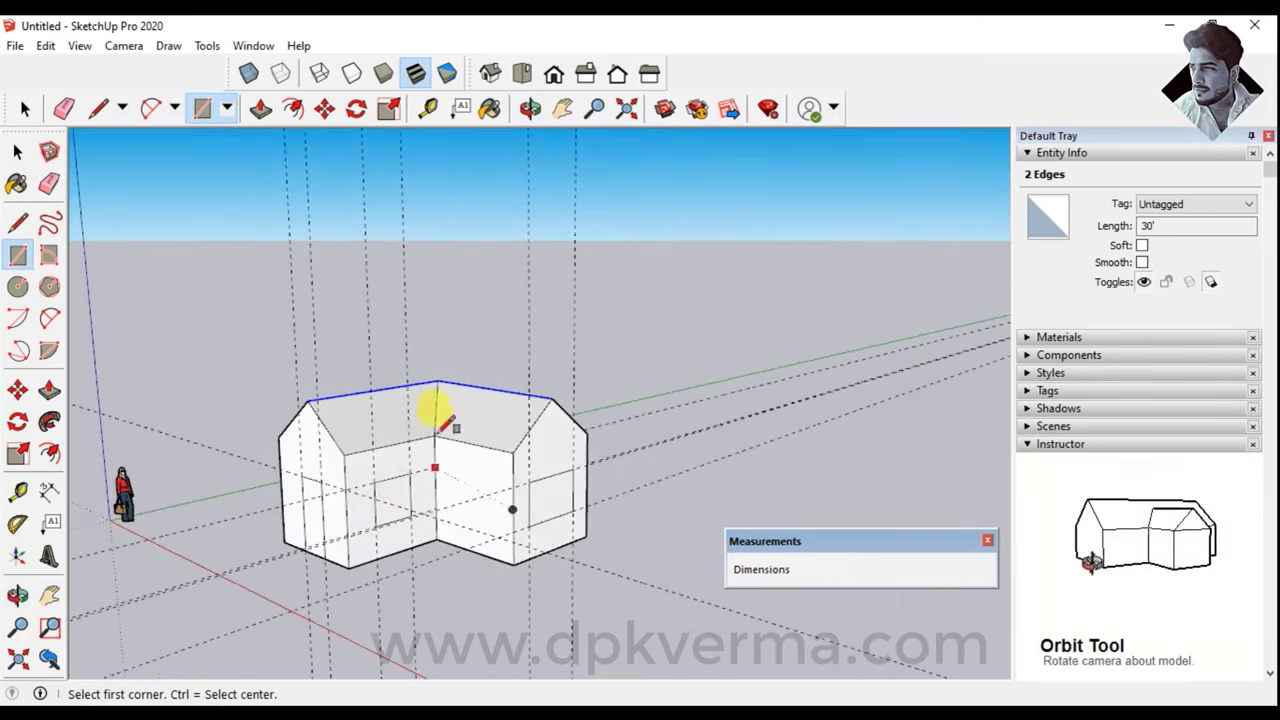
Erase the guide lines above the house with the Eraser
left_click(17, 151)
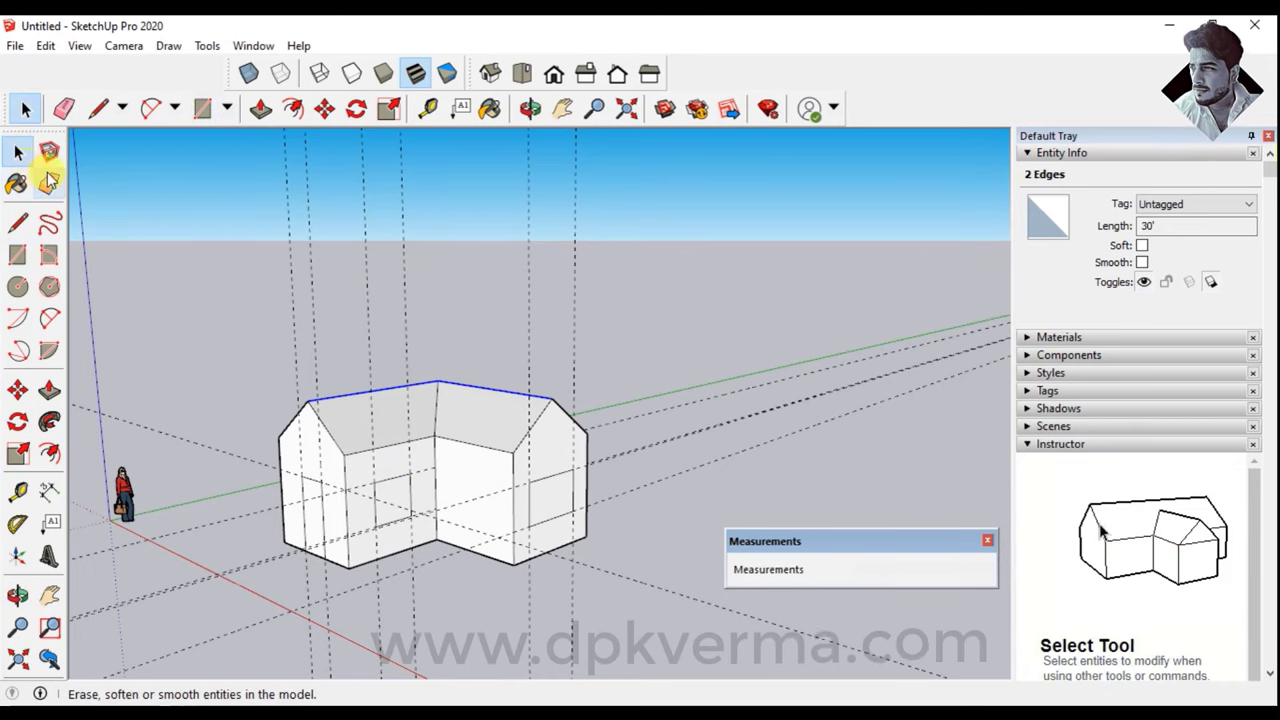
left_click(49, 183)
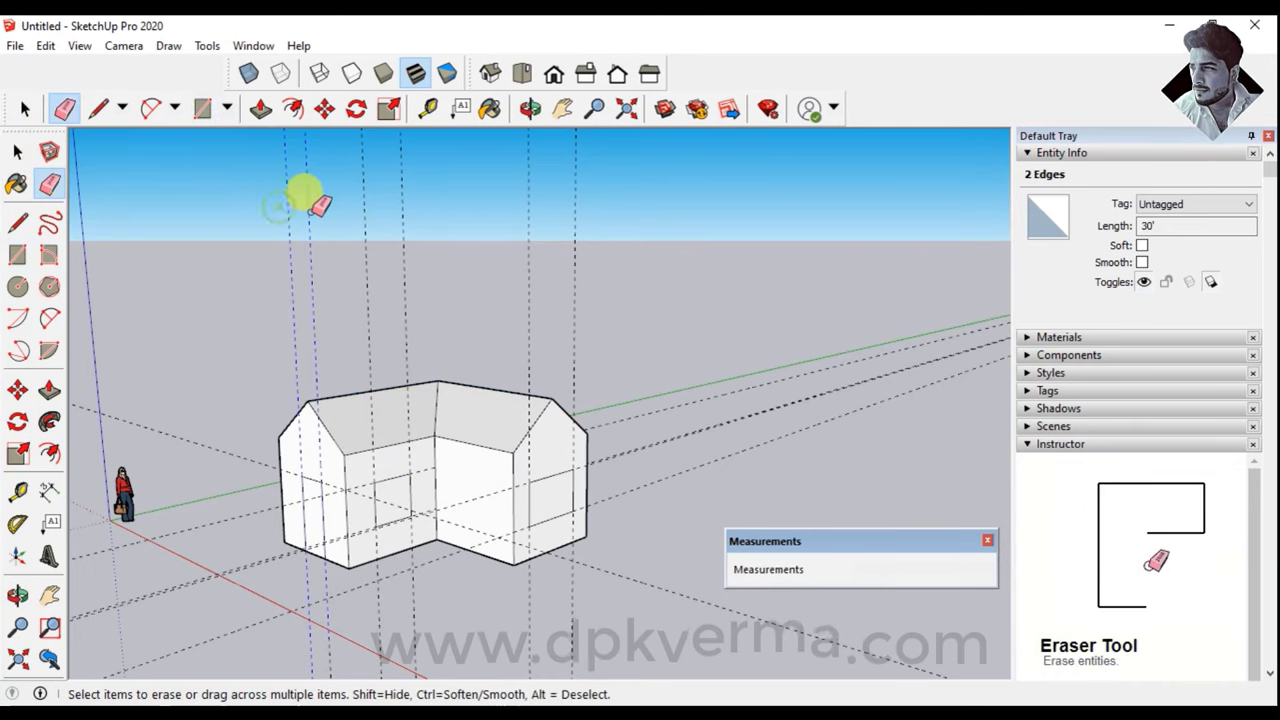
left_click_drag(305, 195, 362, 195)
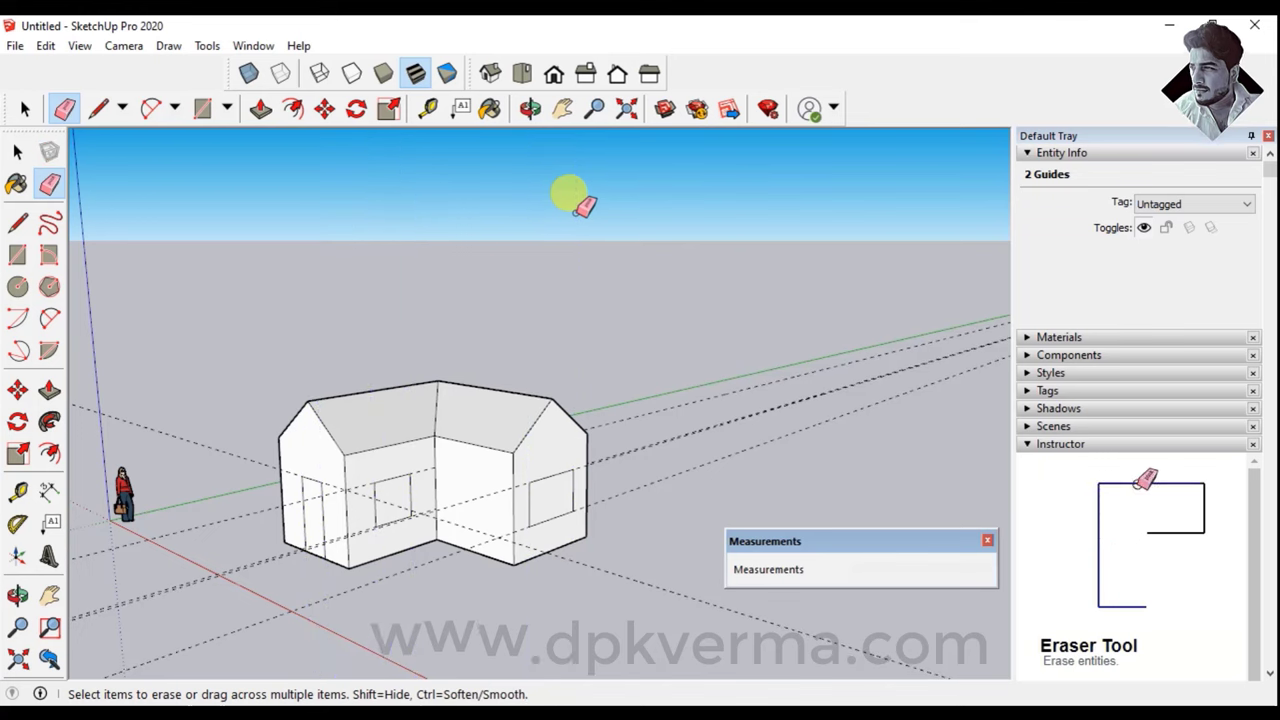
middle_click_drag(583, 205, 430, 400)
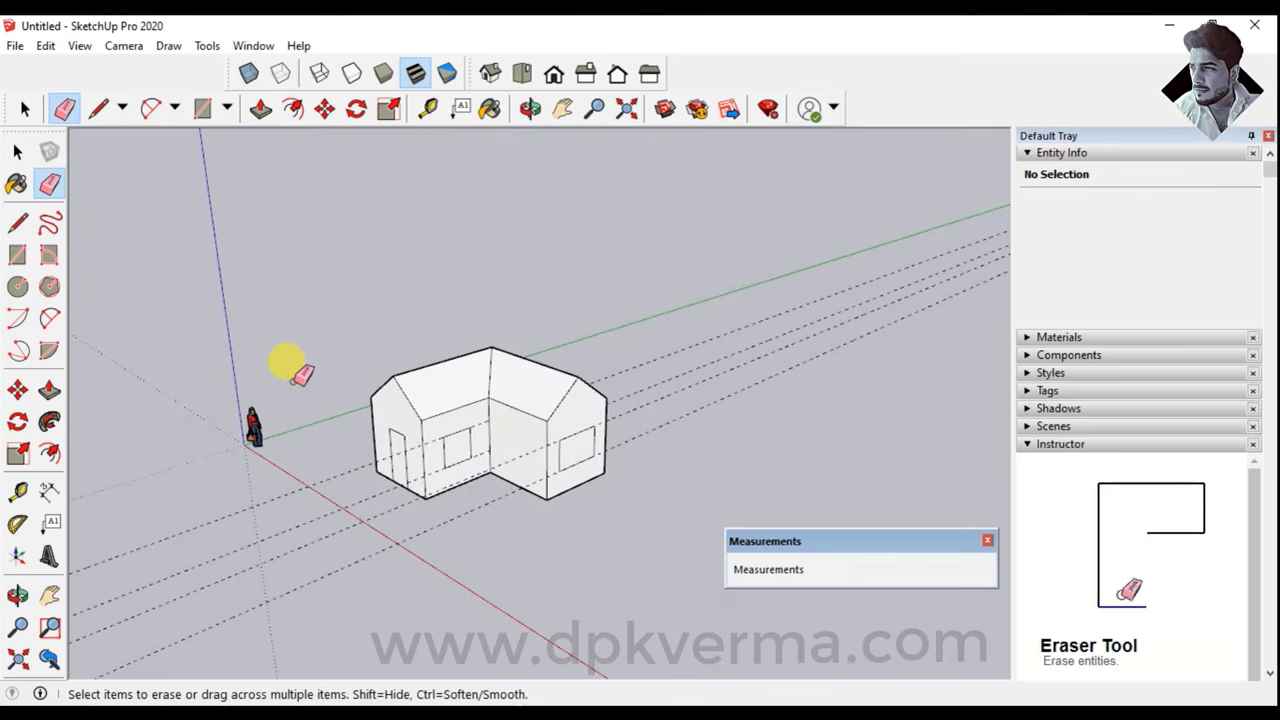
Remove all remaining guides with Edit > Delete Guides and zoom toward the door
left_click(45, 45)
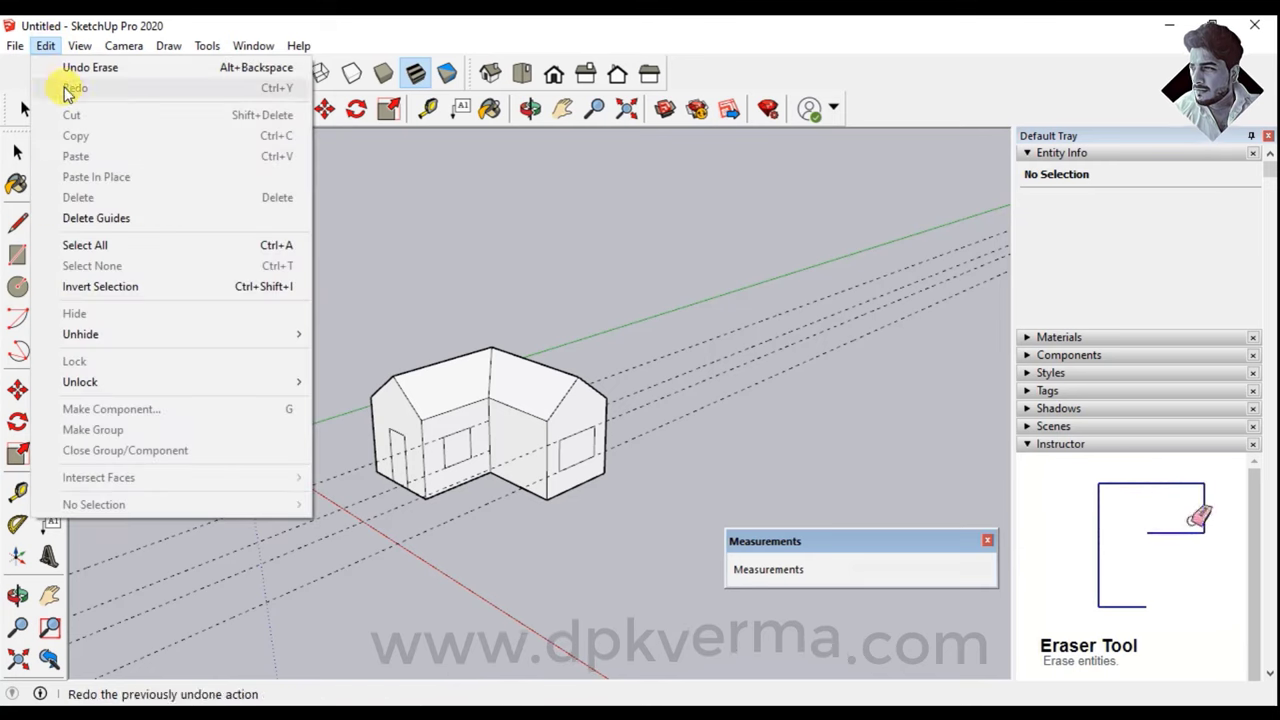
left_click(100, 218)
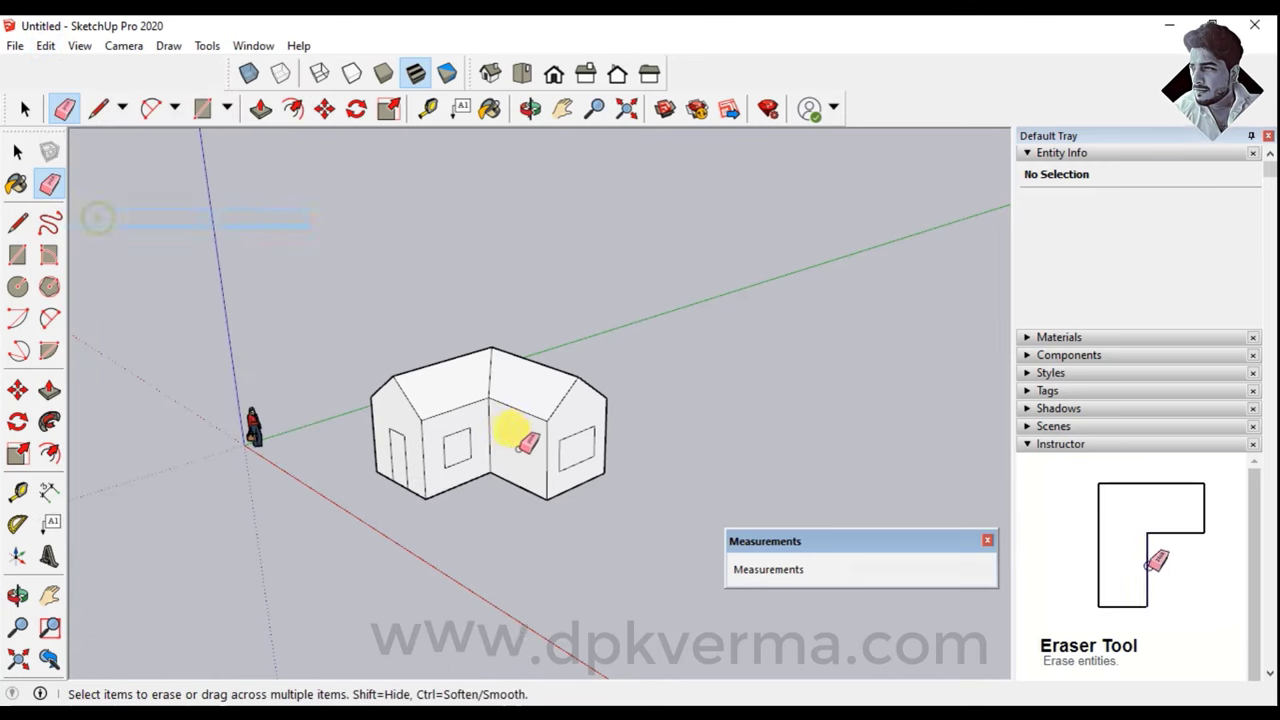
key("o")
mouse_move(497, 443)
left_mouse_down()
mouse_move(314, 323)
mouse_move(587, 487)
mouse_move(514, 477)
left_mouse_up()
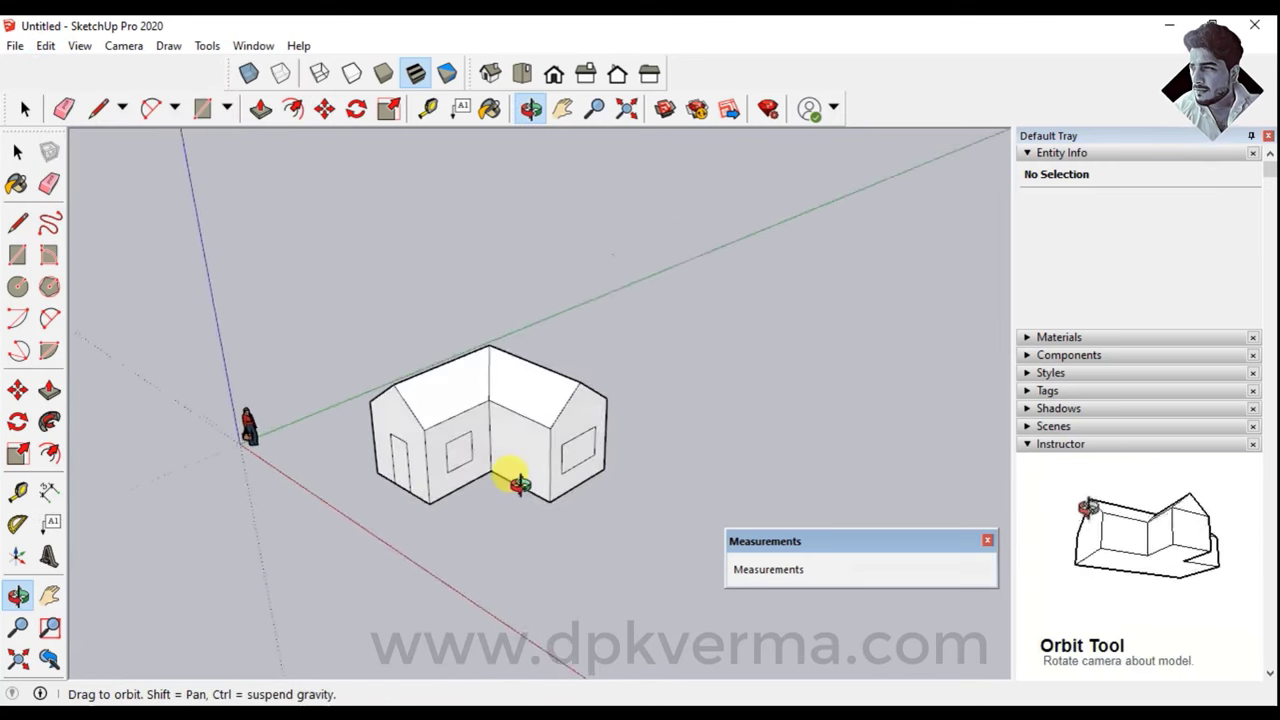
key("e")
mouse_move(423, 451)
middle_mouse_down()
mouse_move(477, 200)
mouse_move(437, 294)
mouse_move(466, 414)
mouse_move(420, 449)
middle_mouse_up()
scroll(490, 478, "up", 2)
scroll(358, 450, "up", 3)
scroll(365, 455, "up", 2)
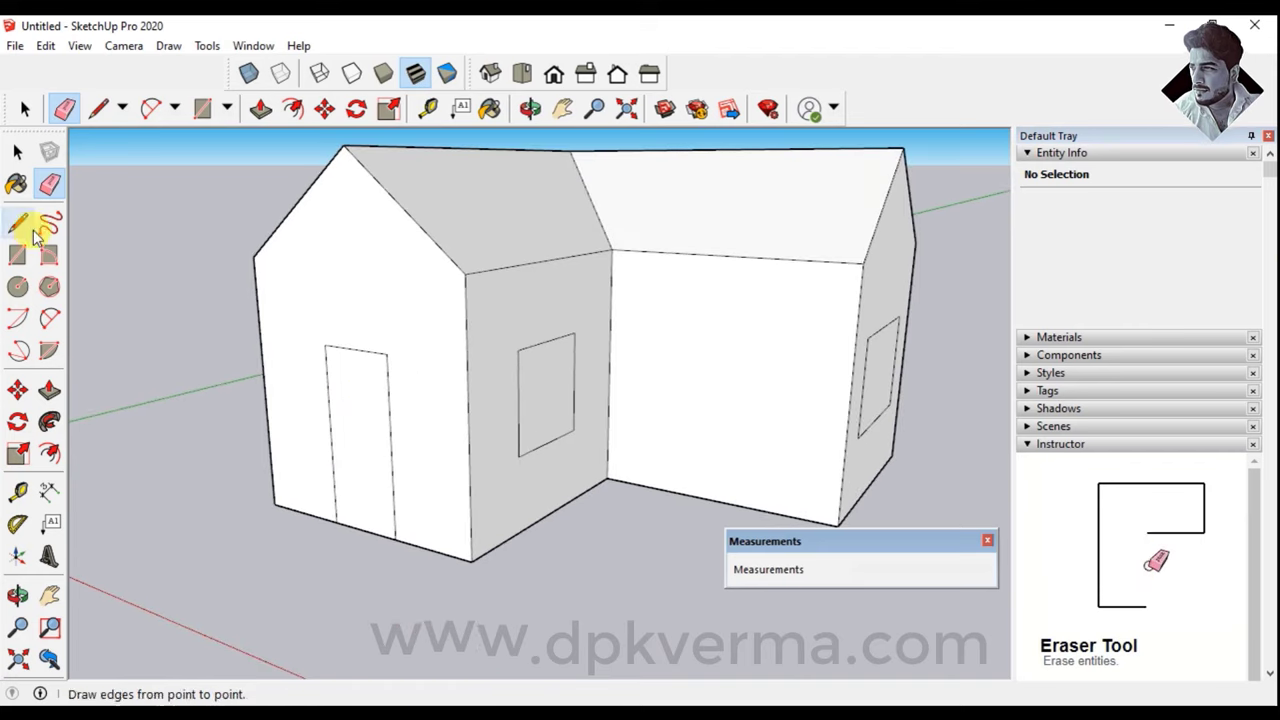
middle_click_drag(306, 449, 453, 450)
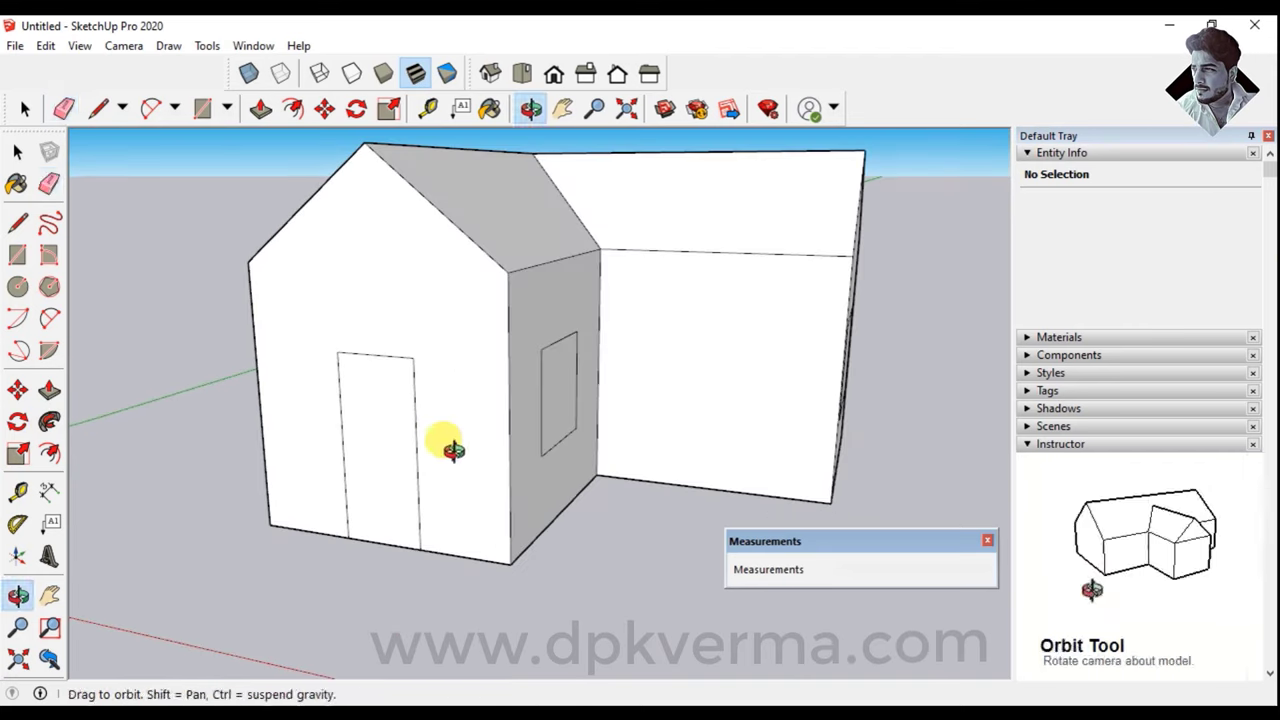
Offset an outline around the door face
left_click(49, 453)
scroll(370, 427, "up", 2)
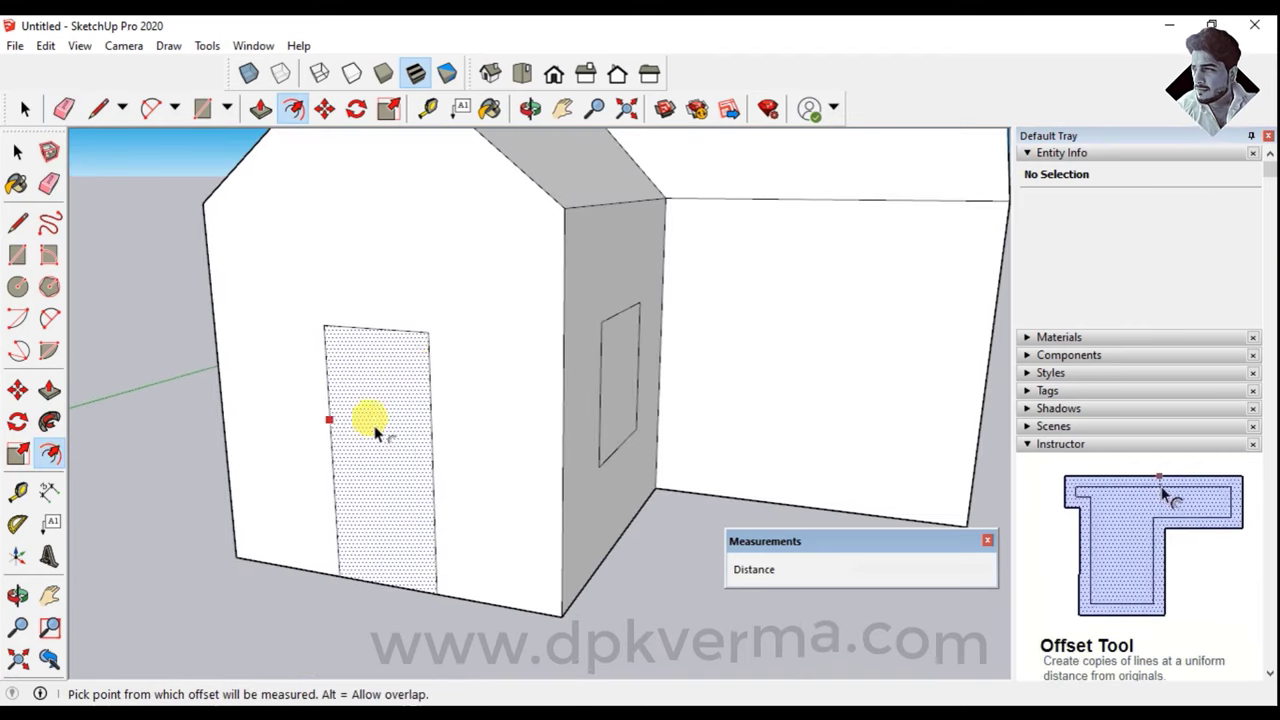
left_click(420, 358)
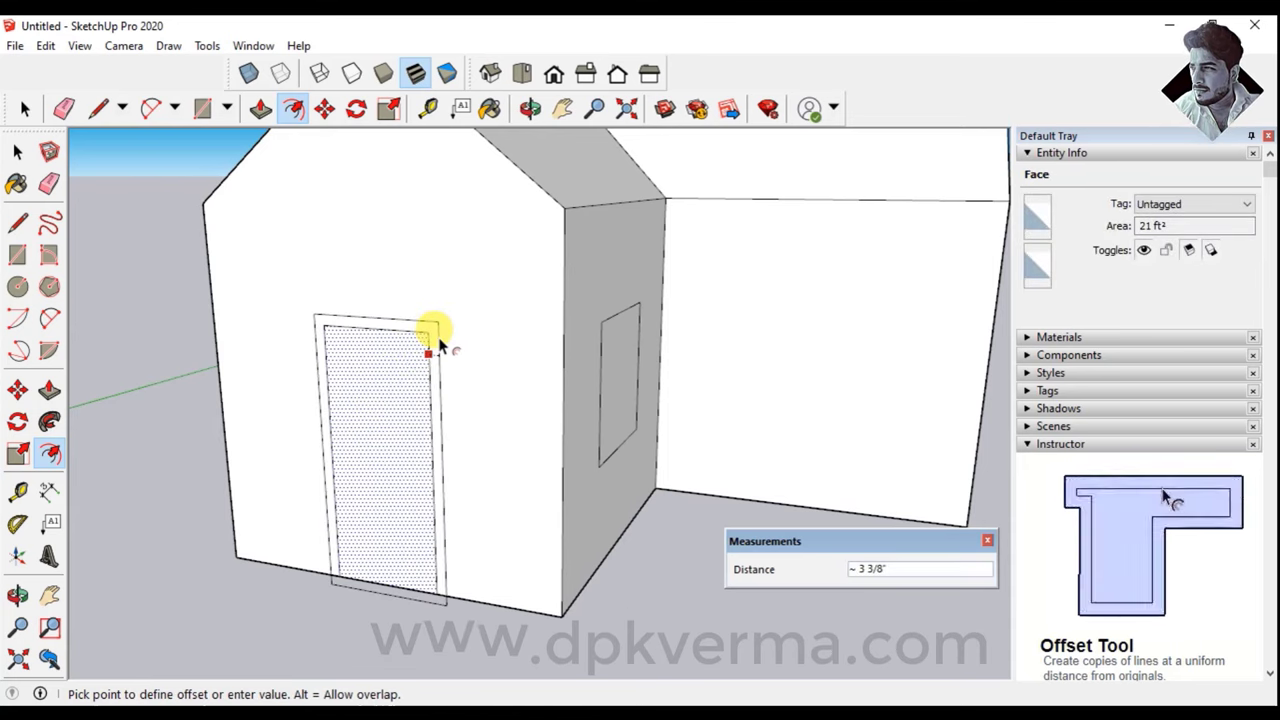
left_click(439, 341)
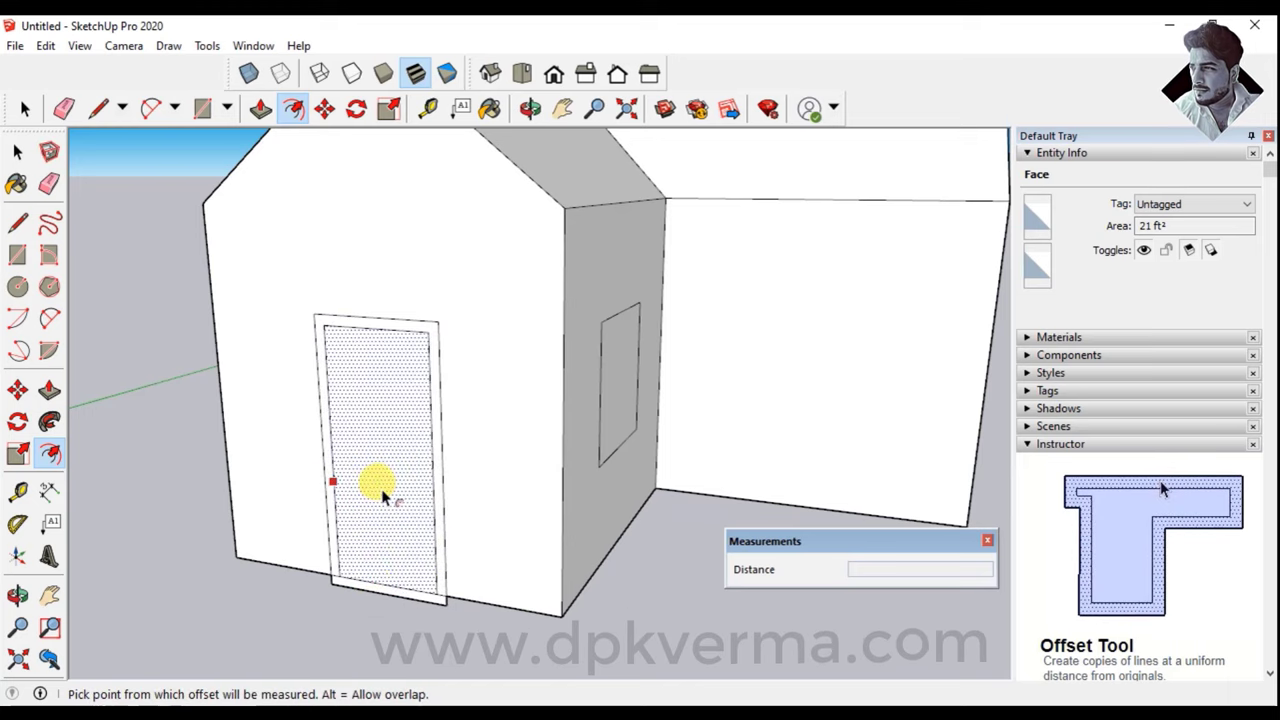
Select the door's top and side edges and offset them 2" outward
left_click(17, 150)
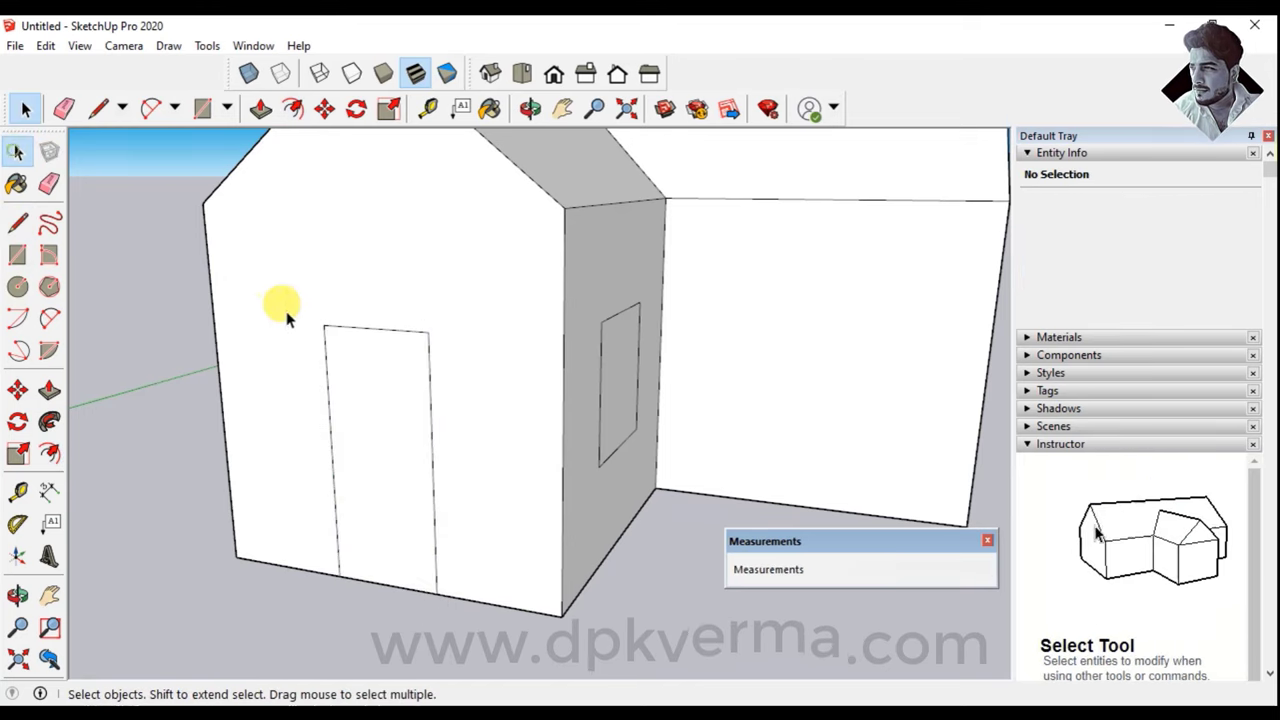
left_click(325, 362)
left_click(357, 327, "shift")
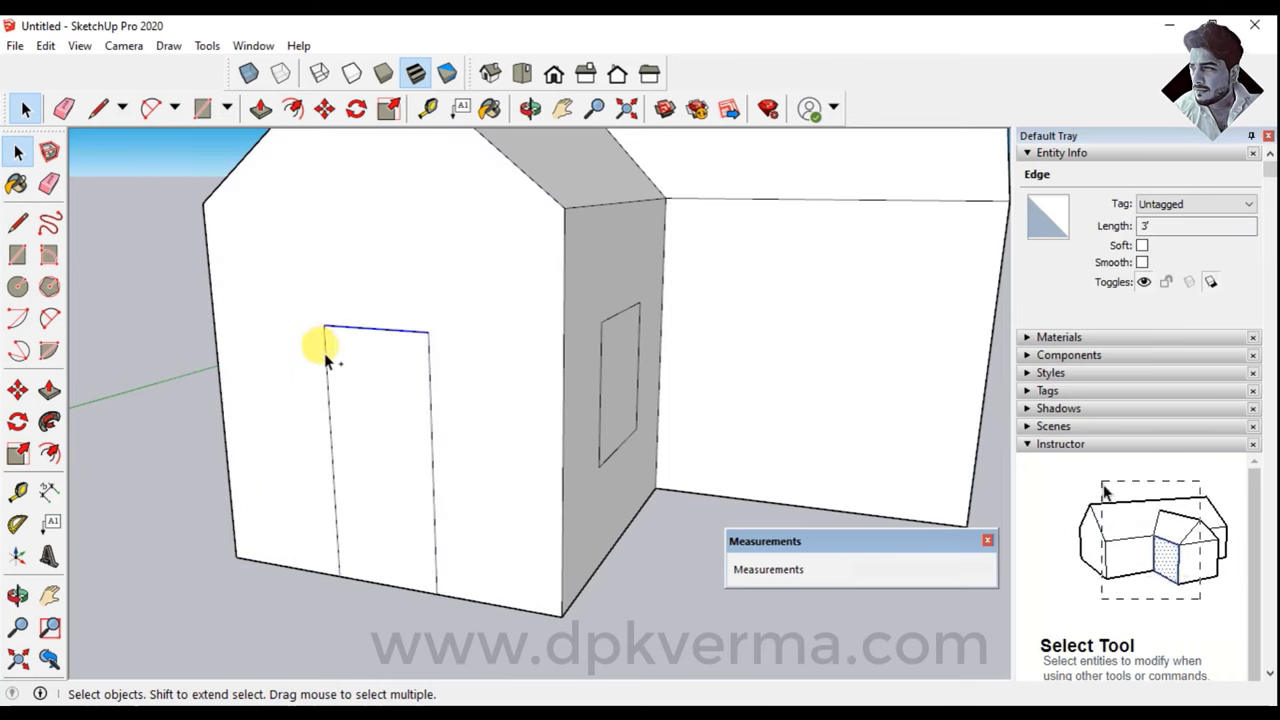
left_click(326, 355, "shift")
left_click(428, 340, "shift")
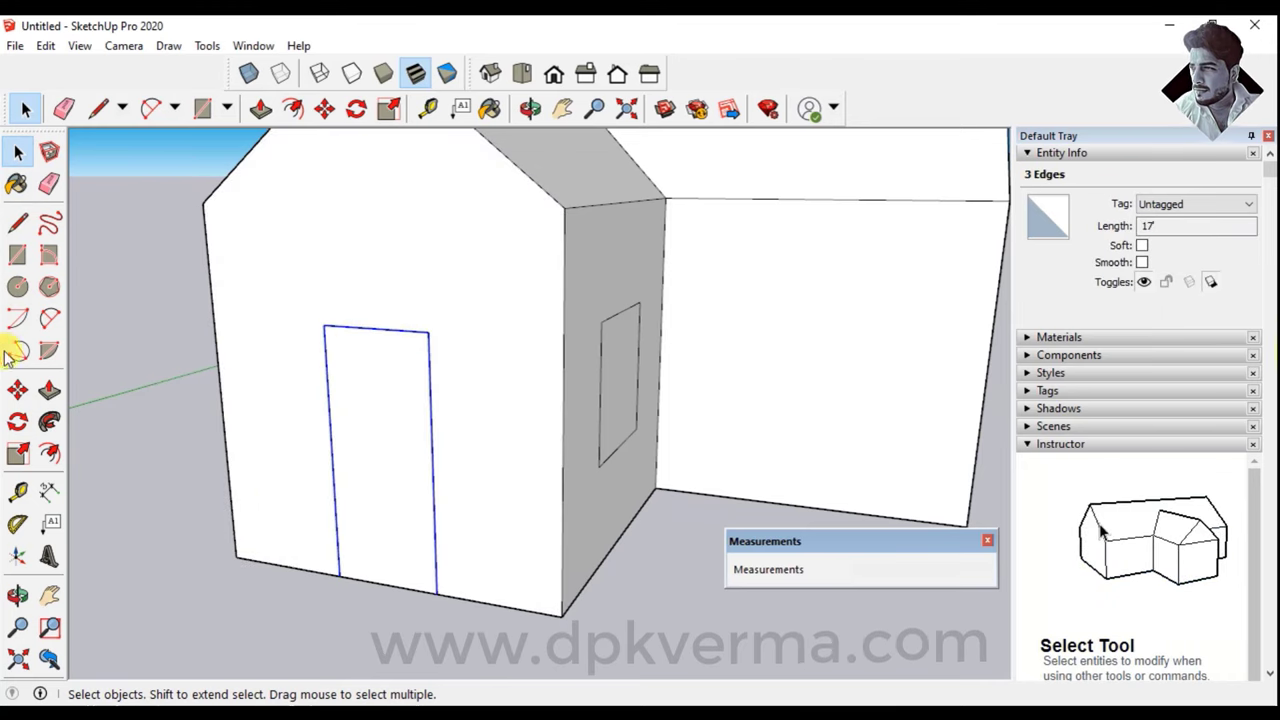
left_click(50, 455)
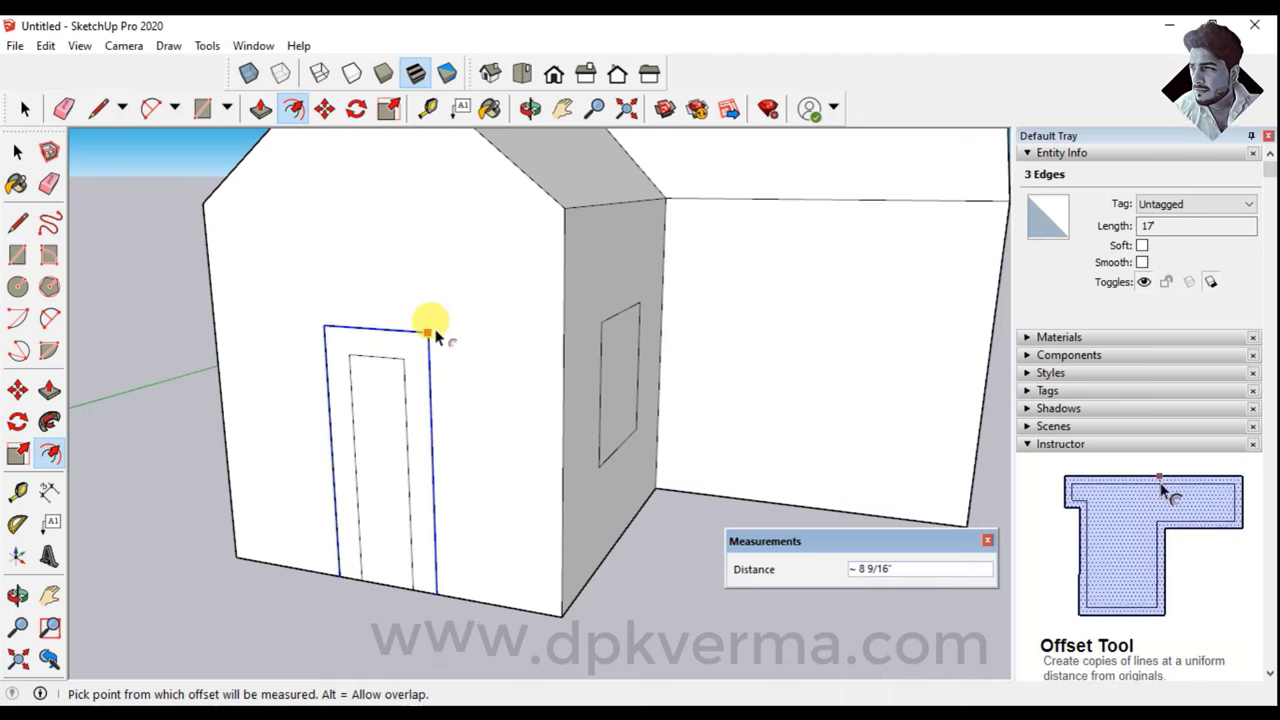
key("Escape")
left_click(414, 356)
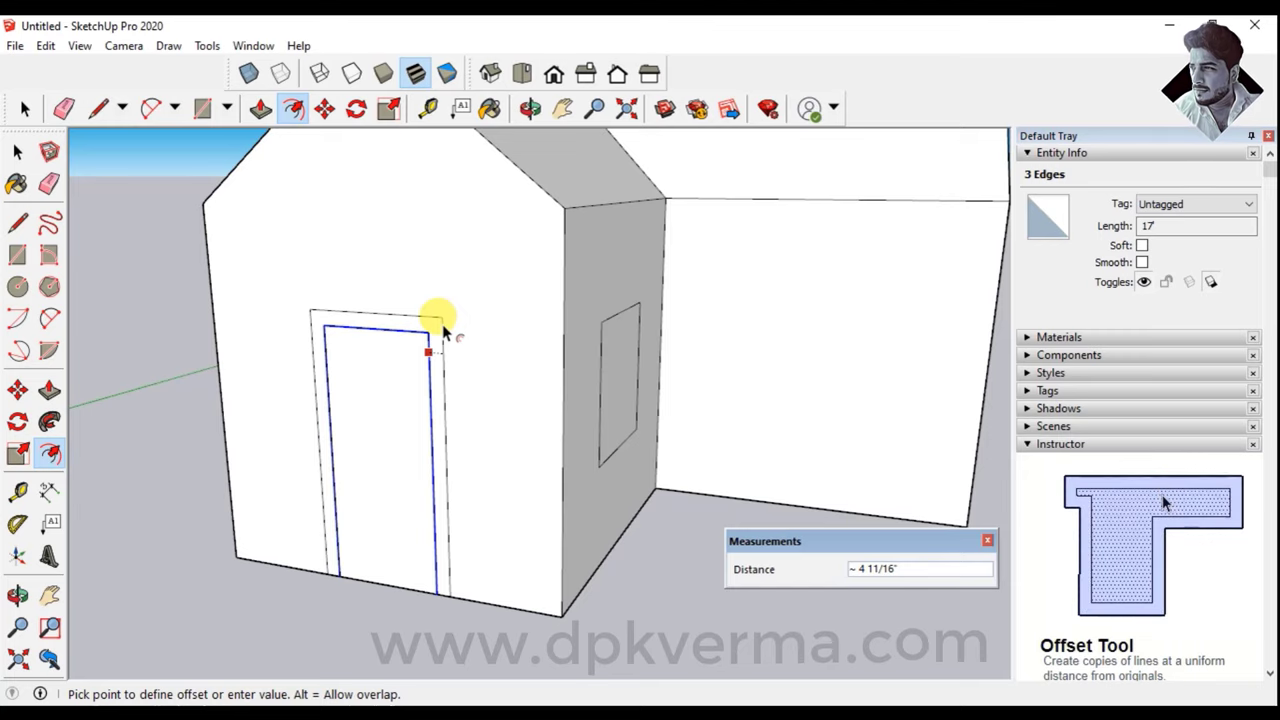
type("2")
key("Return")
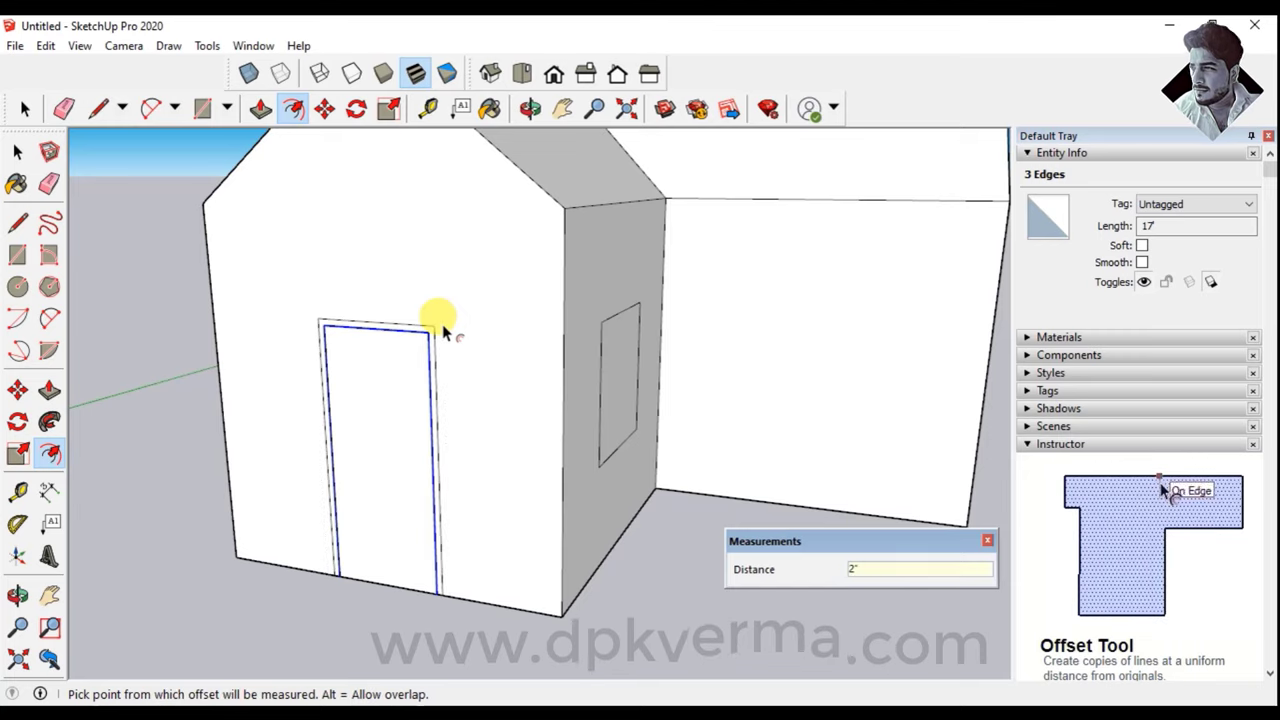
mouse_move(443, 414)
middle_mouse_down()
mouse_move(320, 400)
mouse_move(510, 438)
middle_mouse_up()
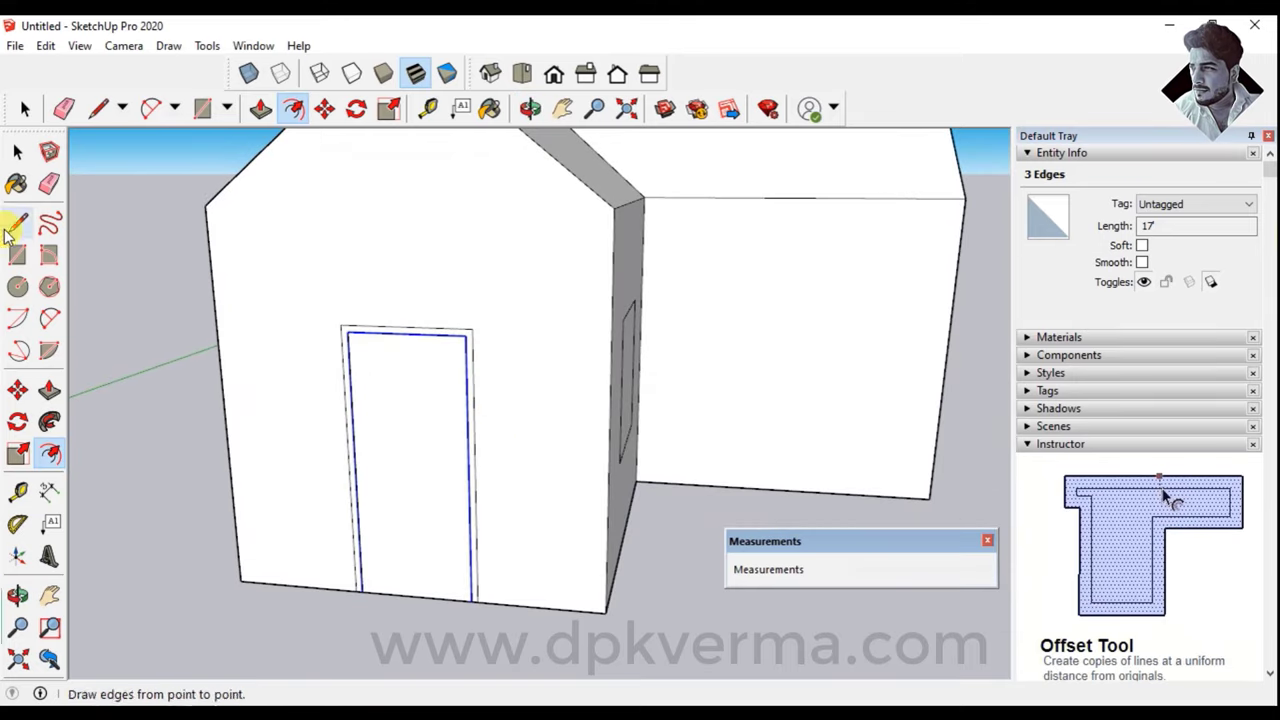
left_click(17, 151)
Push the door face into the wall by 1", then recess it 2"
left_click(49, 390)
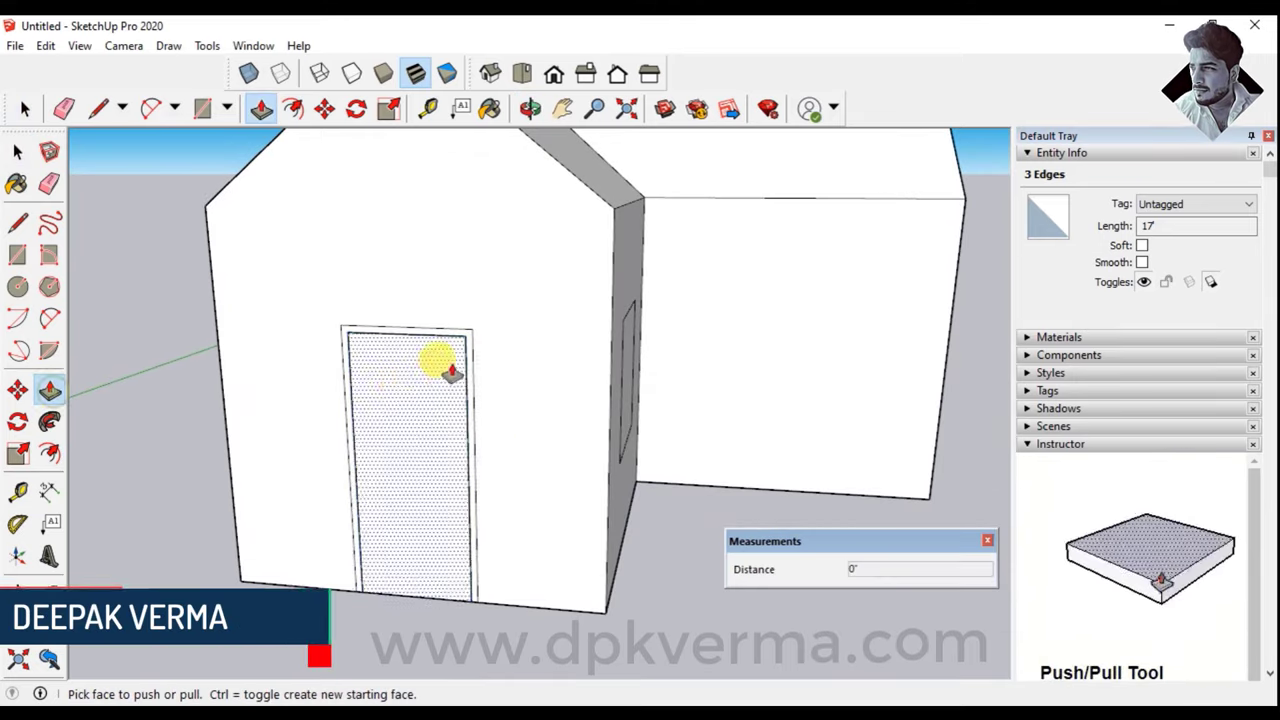
scroll(451, 372, "up", 3)
left_click(465, 358)
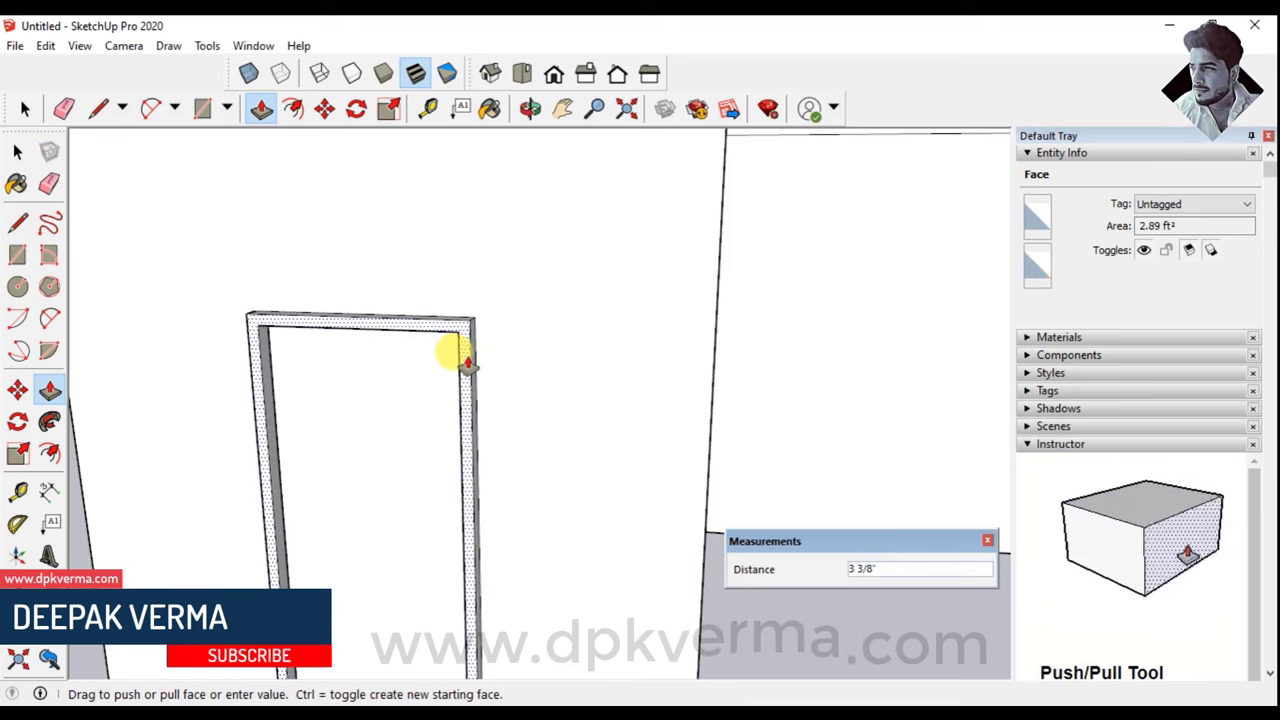
type("1")
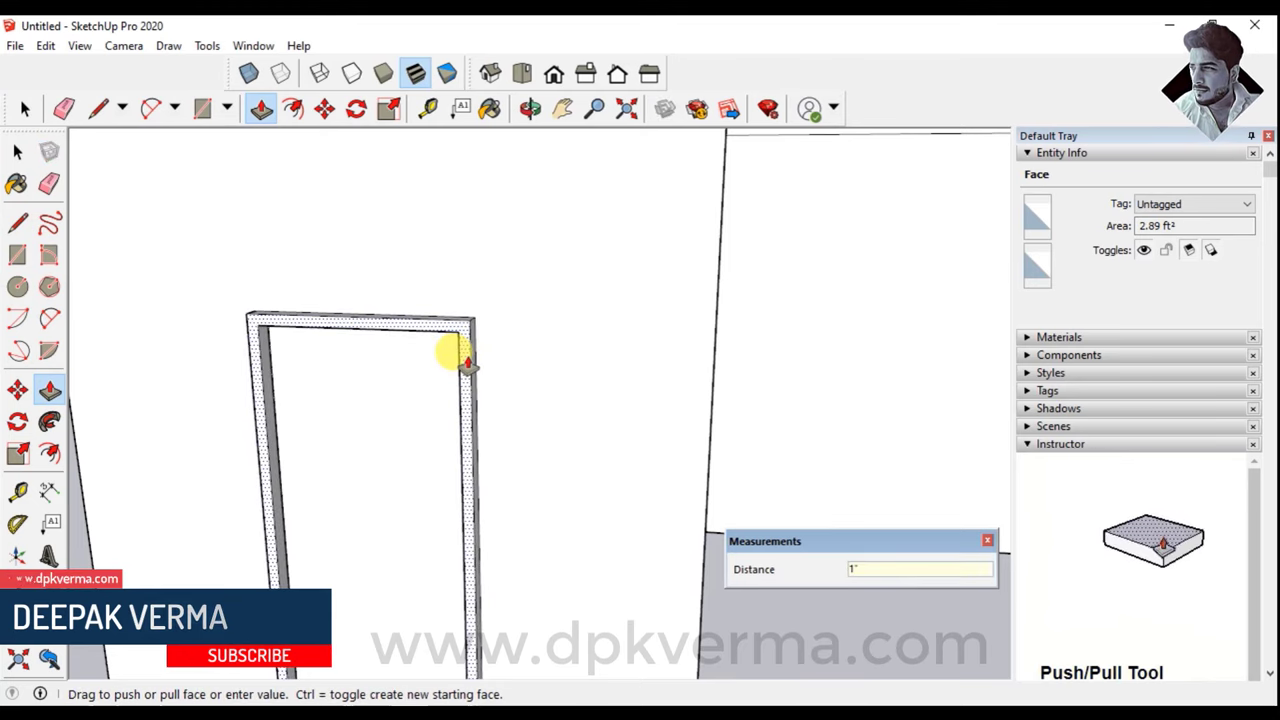
key("Return")
mouse_move(457, 391)
middle_mouse_down()
mouse_move(249, 449)
mouse_move(333, 405)
mouse_move(309, 440)
mouse_move(357, 409)
middle_mouse_up()
left_click(355, 405)
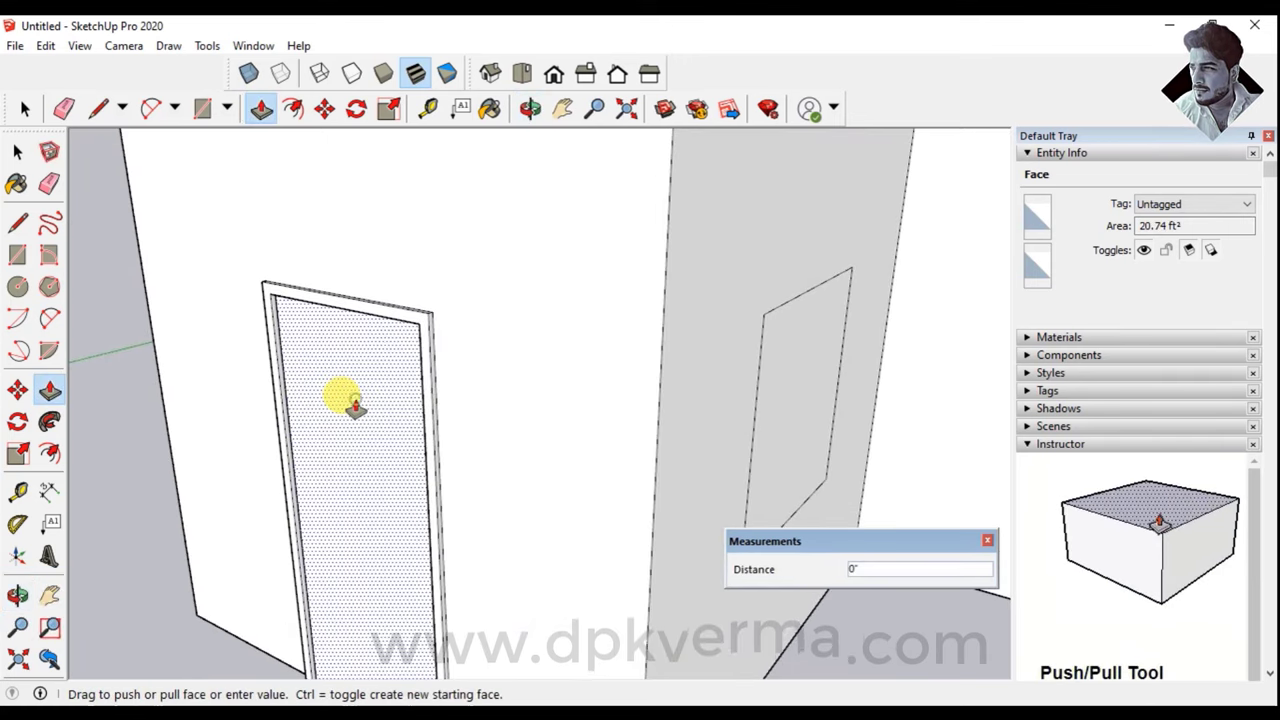
type("2")
key("Return")
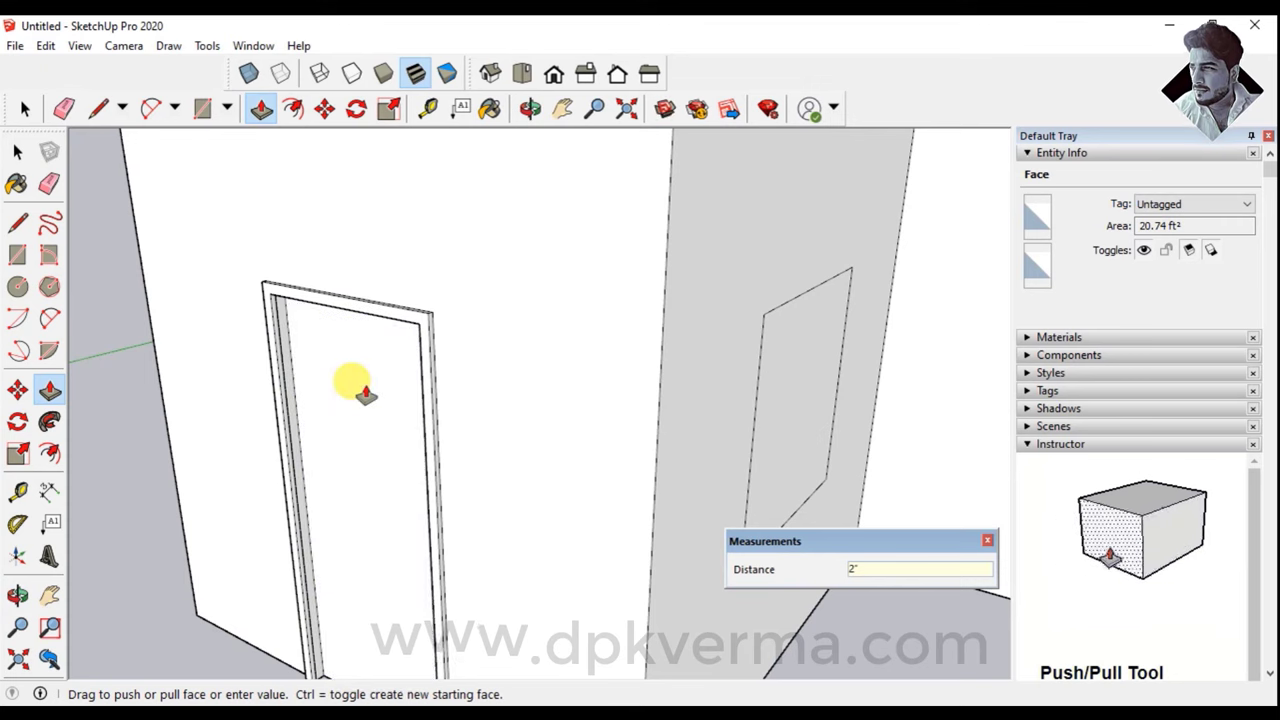
Pull the door frame out 1" from the wall
mouse_move(351, 380)
middle_mouse_down()
mouse_move(286, 477)
mouse_move(258, 388)
mouse_move(380, 420)
middle_mouse_up()
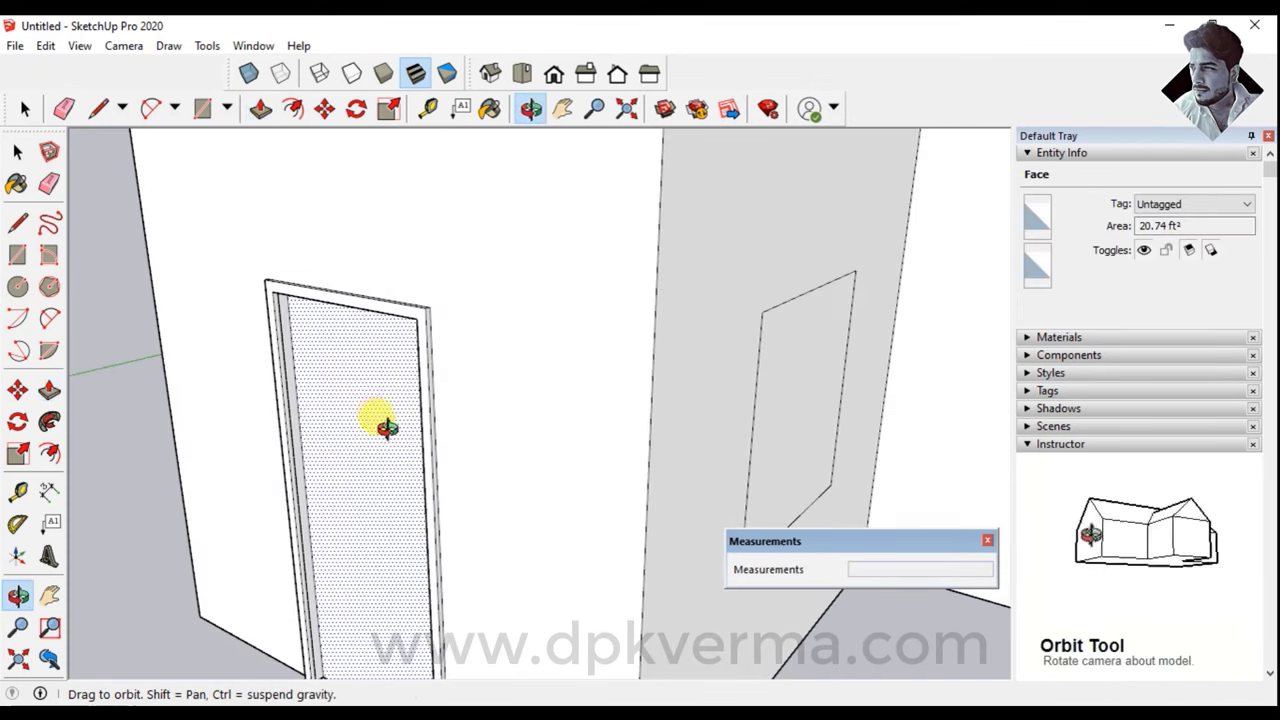
middle_click_drag(394, 366, 380, 386)
left_click(416, 331)
type("1\"")
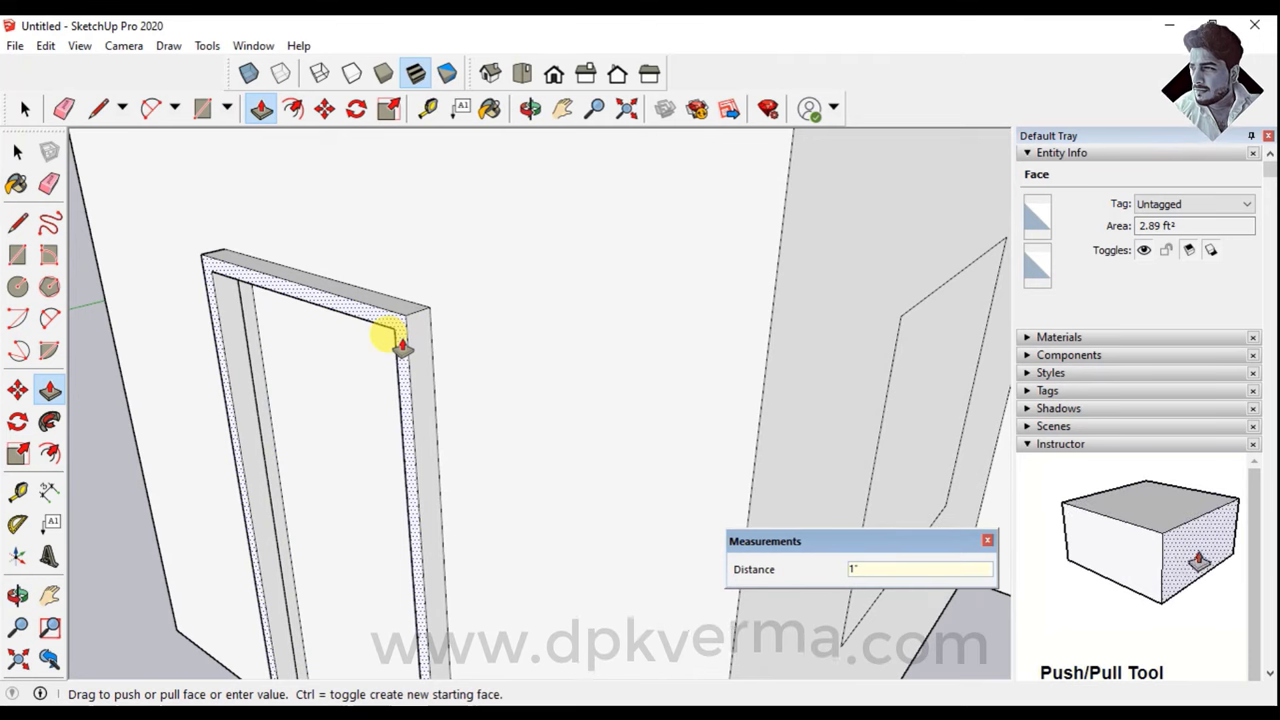
key("Return")
mouse_move(400, 345)
middle_mouse_down()
mouse_move(391, 337)
mouse_move(349, 466)
mouse_move(364, 530)
mouse_move(297, 509)
mouse_move(331, 409)
mouse_move(677, 483)
mouse_move(429, 437)
mouse_move(350, 453)
mouse_move(366, 471)
middle_mouse_up()
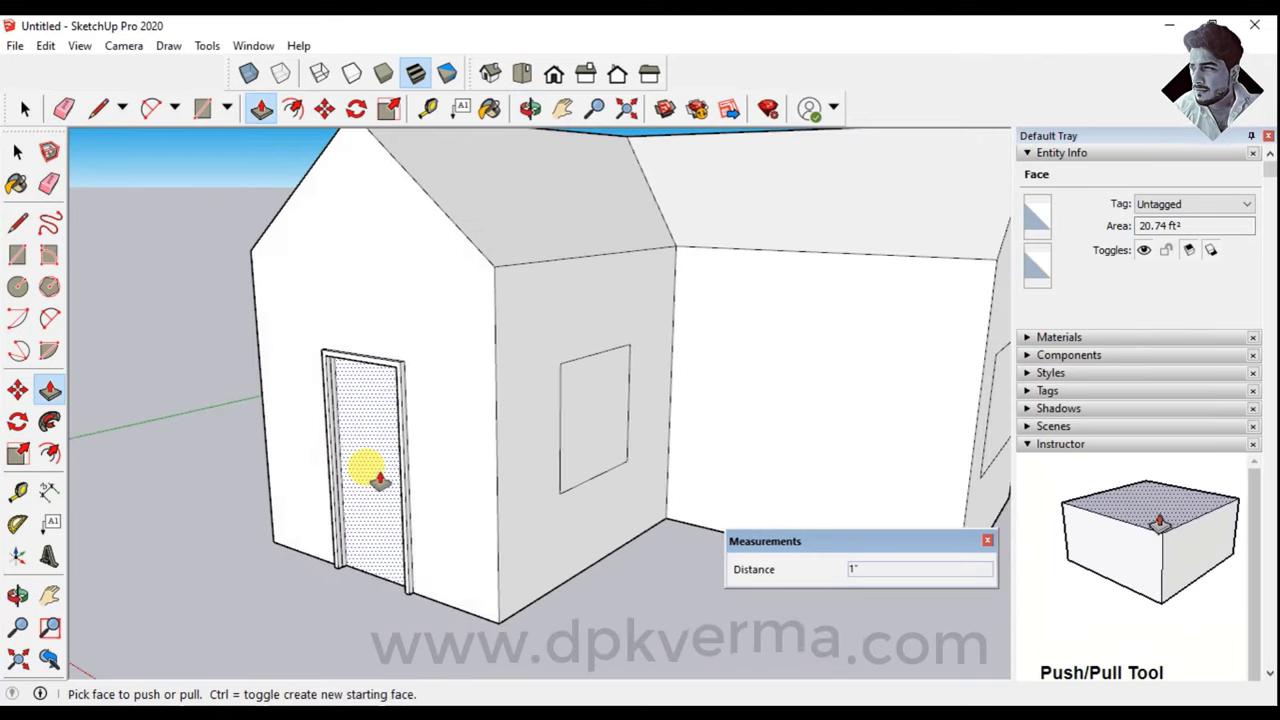
Delete the door panel to leave an open doorway
left_click(17, 151)
left_click(352, 400)
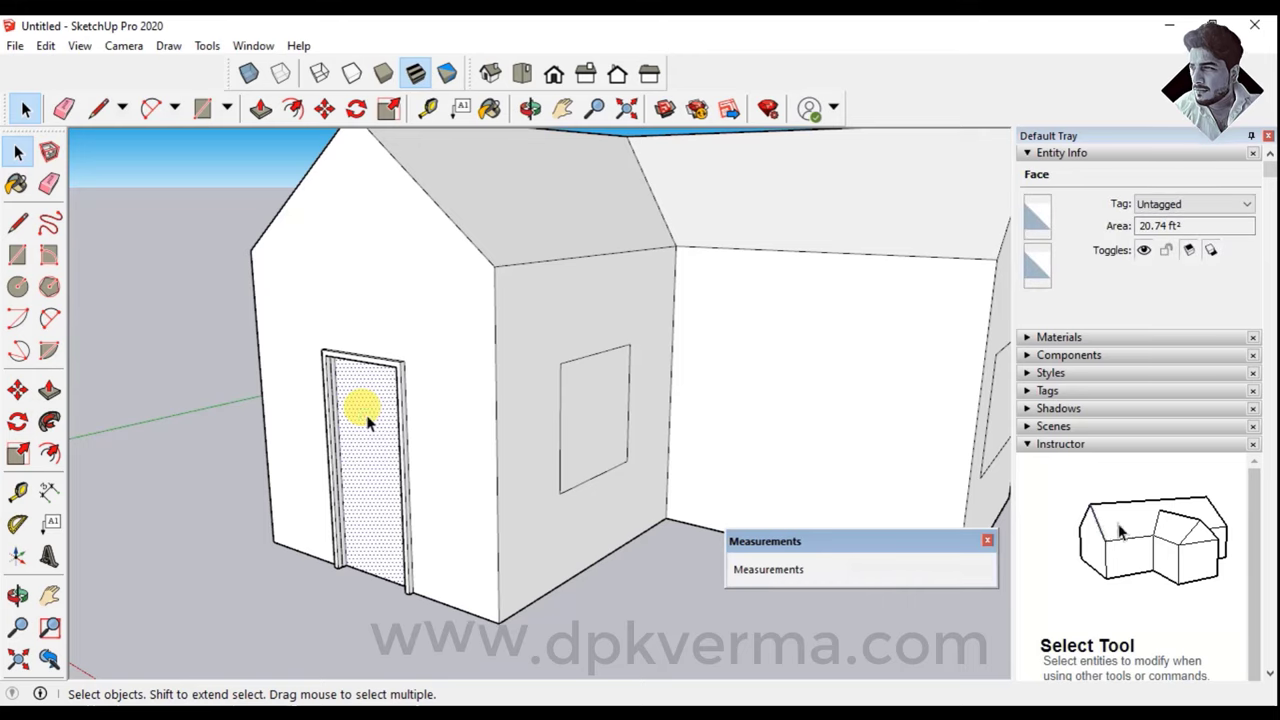
key("Delete")
mouse_move(363, 414)
middle_mouse_down()
mouse_move(337, 434)
mouse_move(643, 407)
mouse_move(429, 323)
mouse_move(363, 414)
mouse_move(443, 466)
mouse_move(320, 460)
middle_mouse_up()
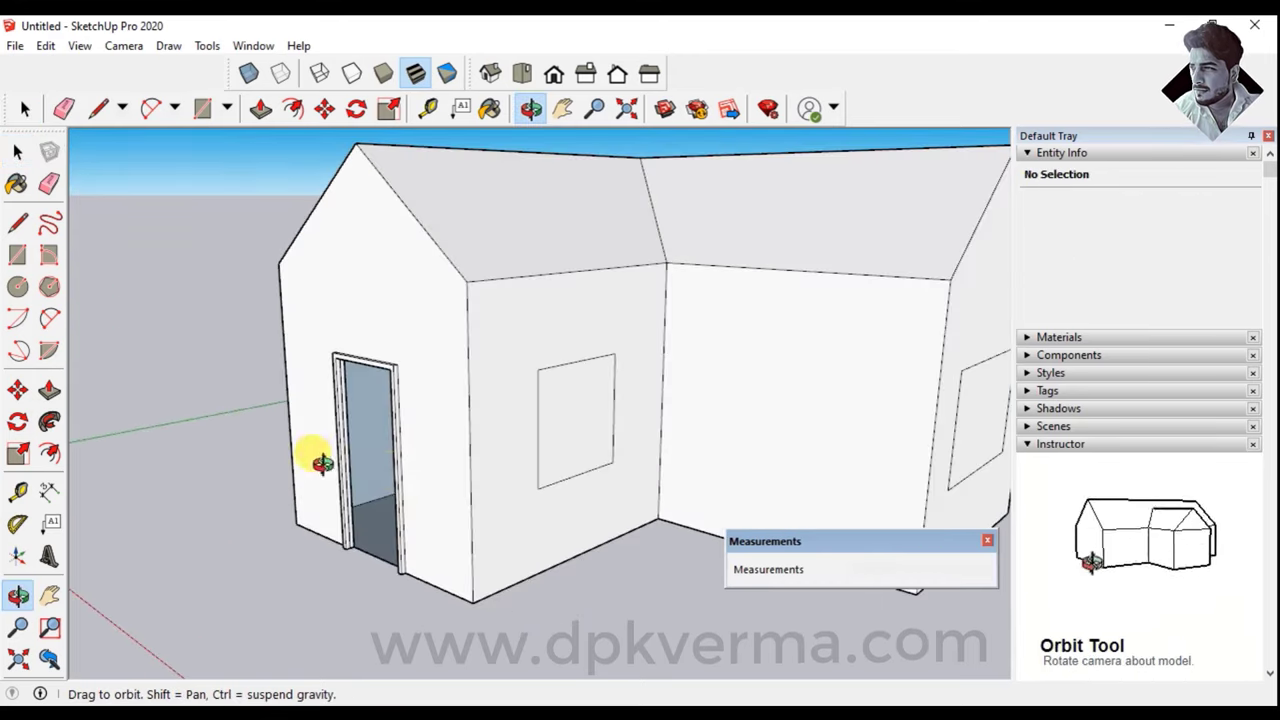
Offset the side-wall window outline by 1 inch
scroll(597, 438, "up", 2)
scroll(597, 438, "up", 1)
scroll(491, 449, "up", 1)
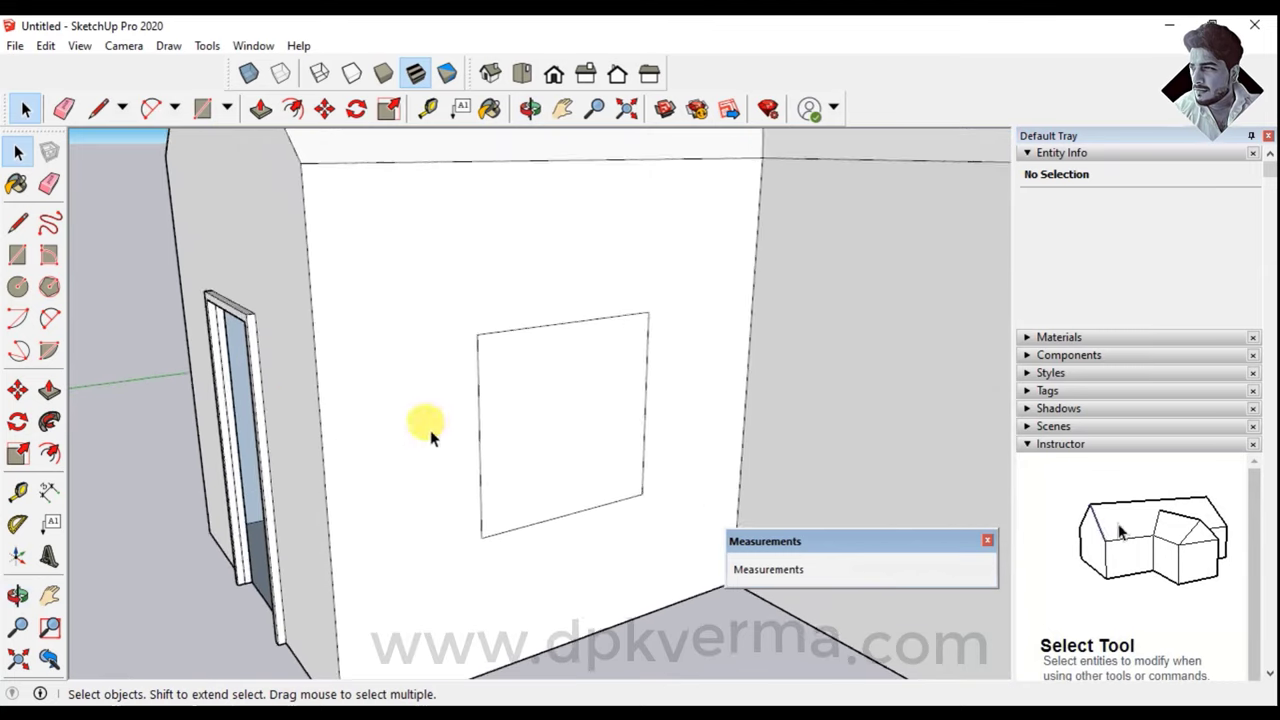
scroll(423, 423, "up", 1)
left_click(50, 453)
scroll(680, 437, "up", 1)
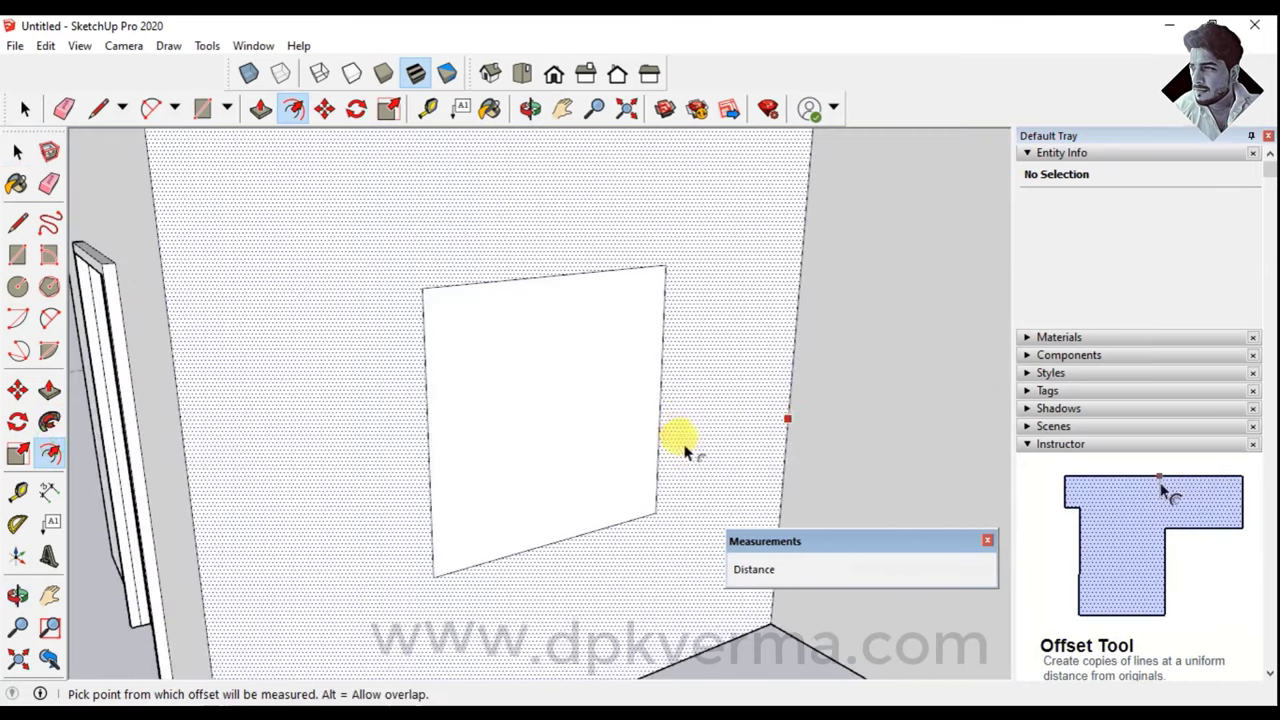
left_click(572, 380)
type("1\"")
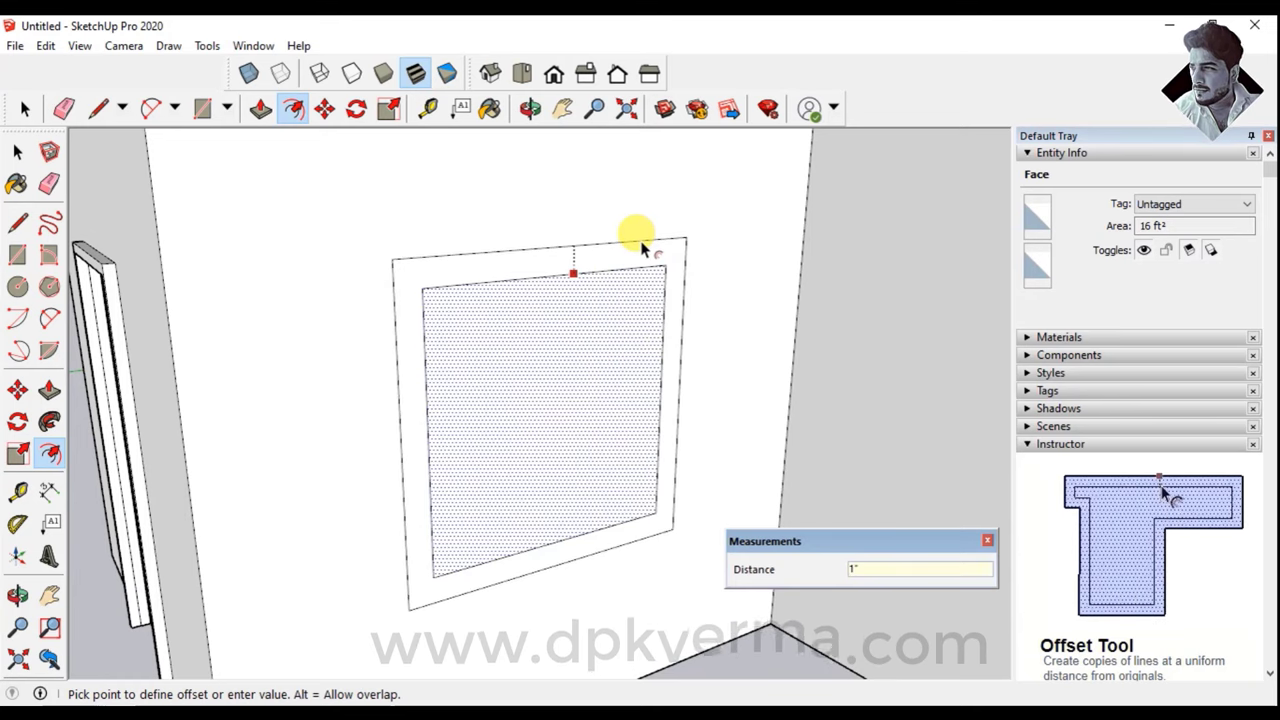
key("Return")
Redo the window face offset at 2 inches outward to form the frame ring
scroll(640, 240, "down", 1)
scroll(636, 240, "down", 1)
middle_click_drag(425, 355, 493, 375)
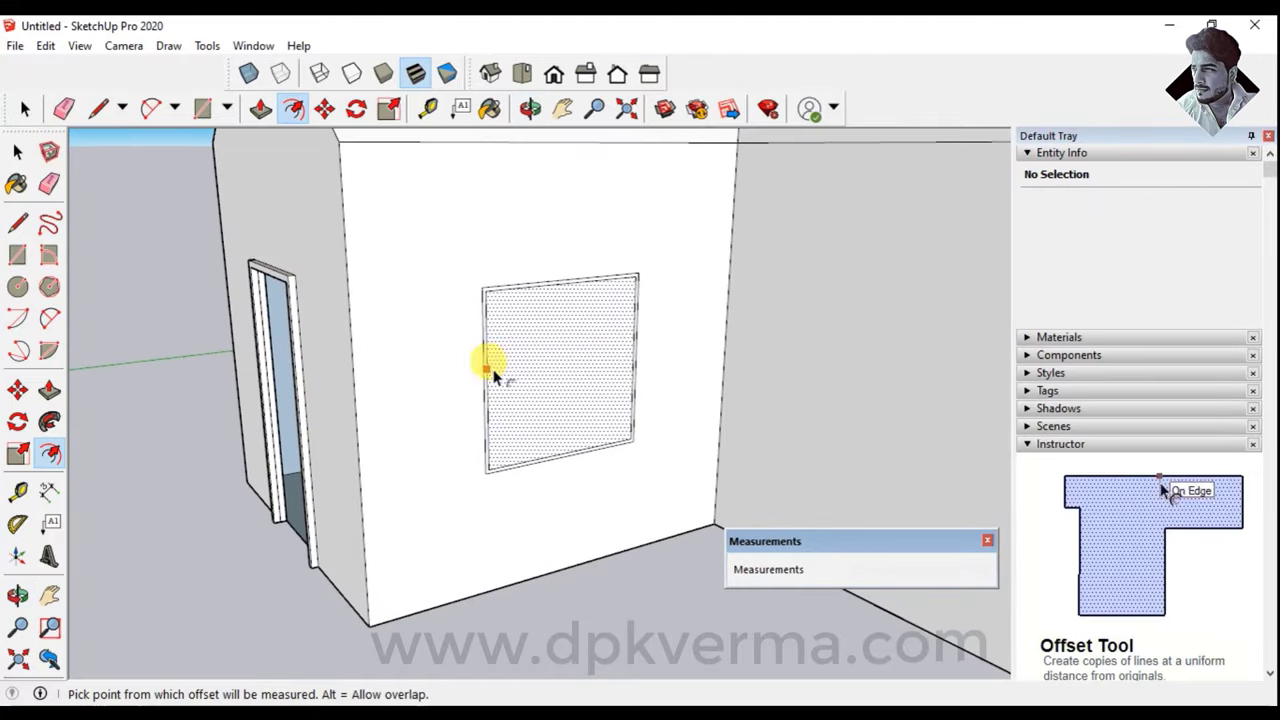
left_click(493, 375)
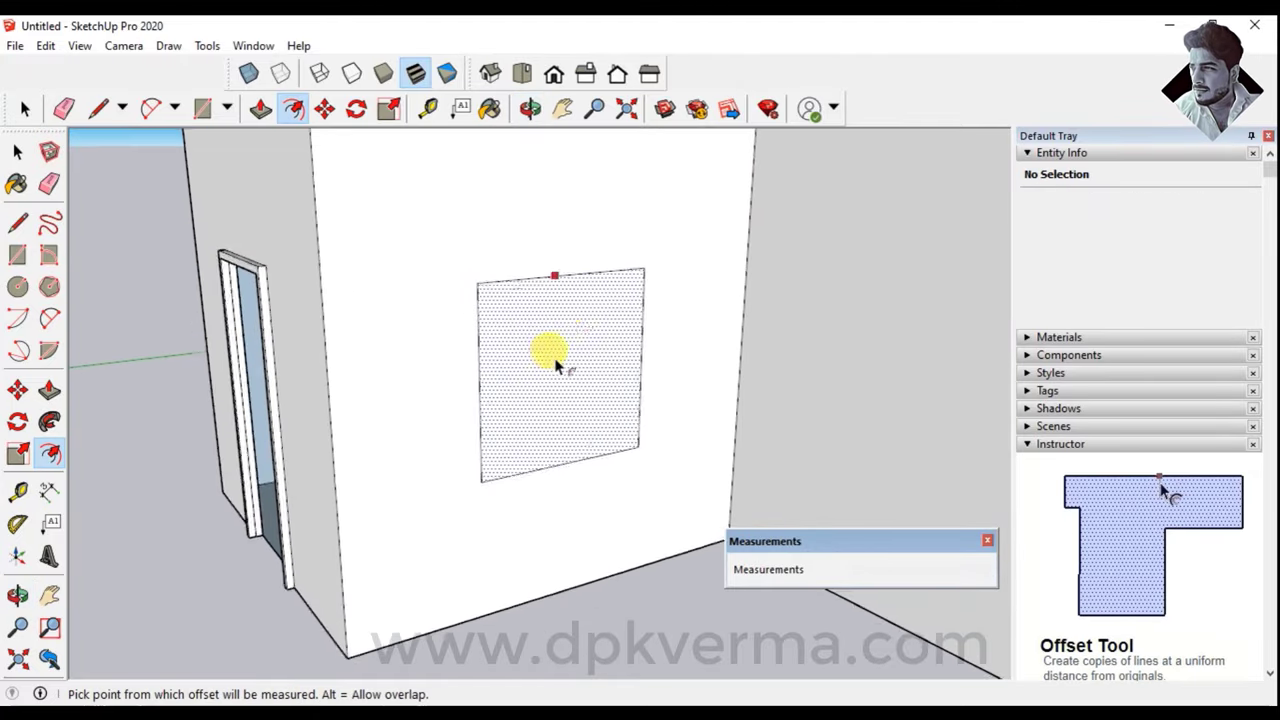
scroll(570, 320, "up", 1)
left_click(600, 250)
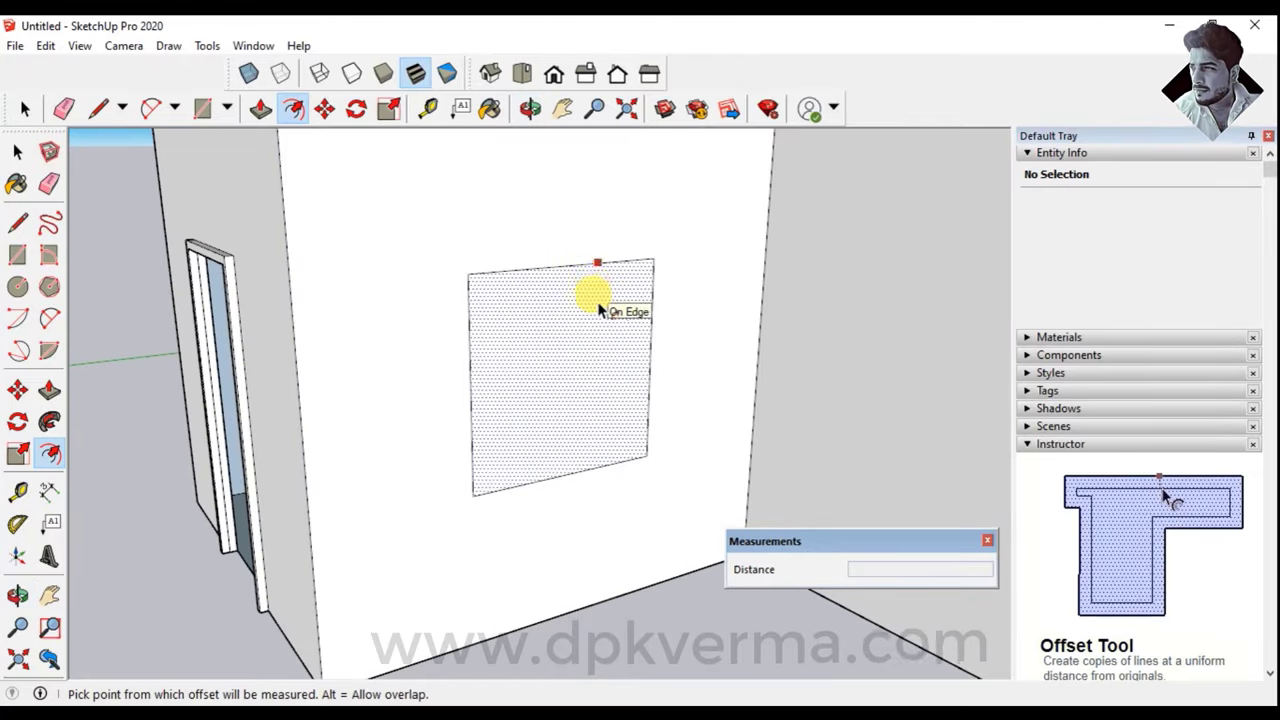
left_click(596, 290)
scroll(631, 229, "up", 1)
type("2\"")
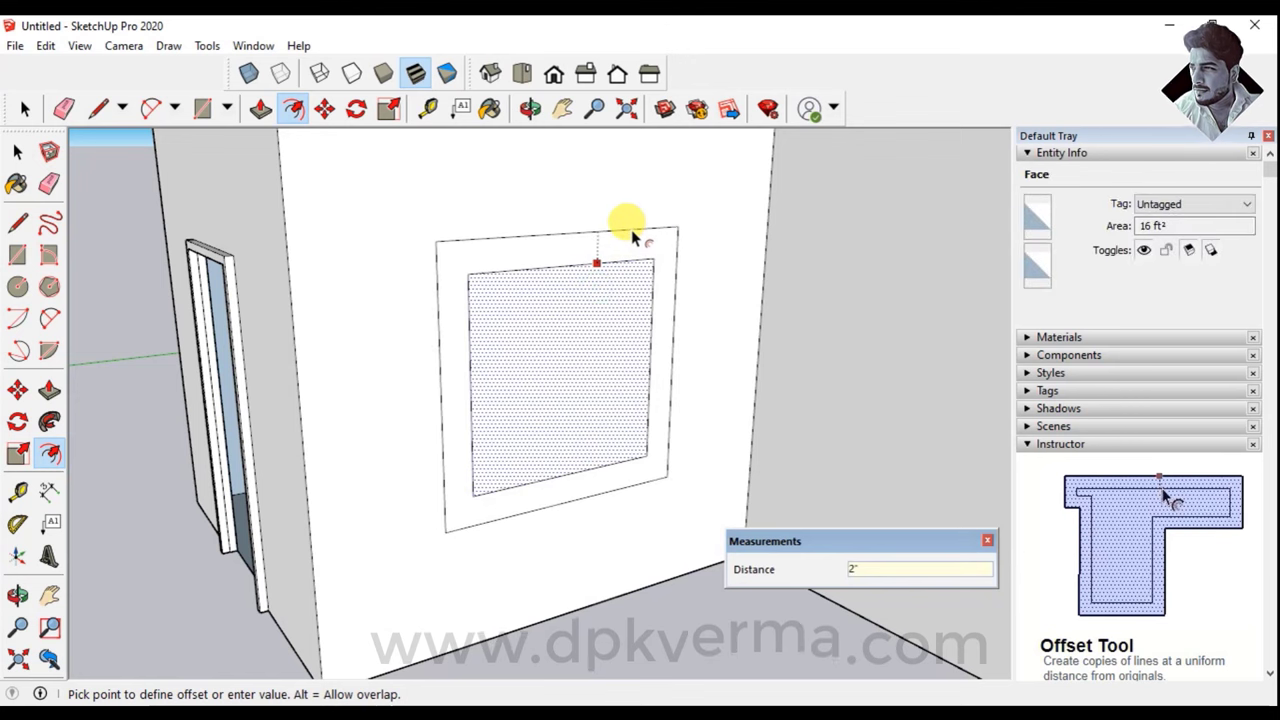
key("Return")
Pull the frame ring out 2 inches and push the window pane 2 inches into the wall
mouse_move(631, 229)
middle_mouse_down()
mouse_move(530, 398)
mouse_move(450, 380)
middle_mouse_up()
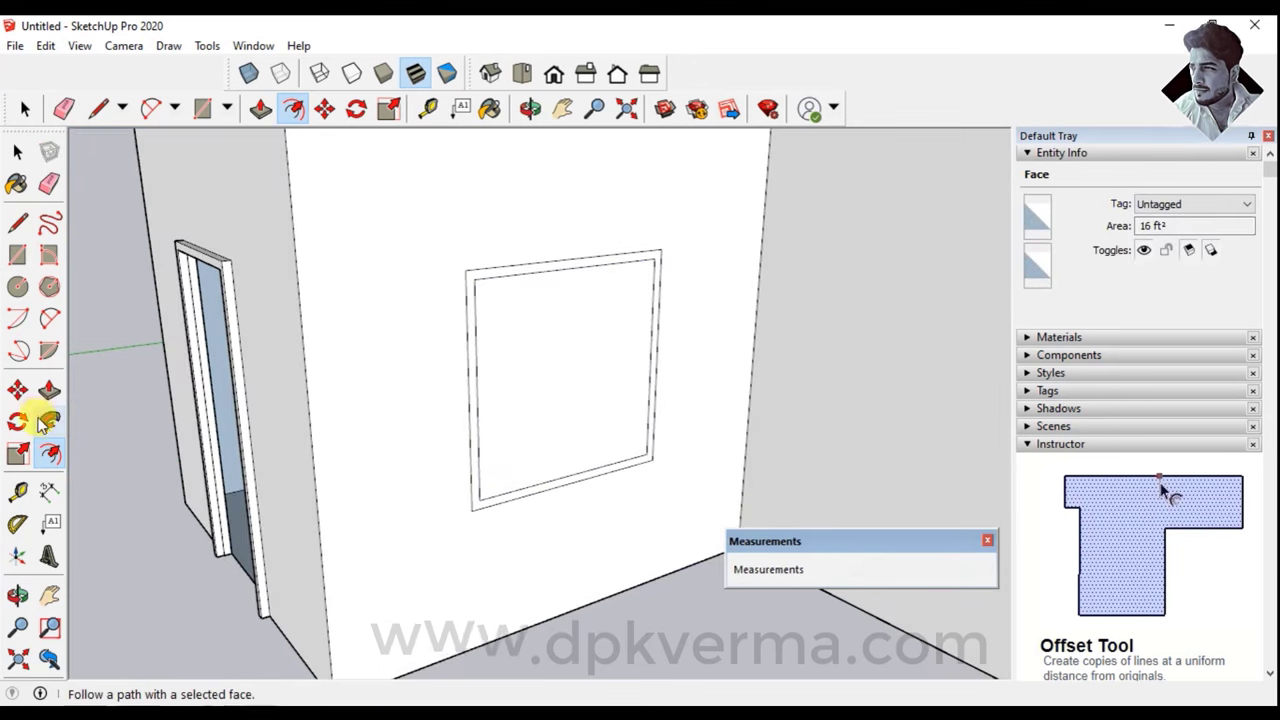
left_click(49, 390)
scroll(457, 306, "up", 2)
scroll(473, 292, "up", 2)
left_click(473, 292)
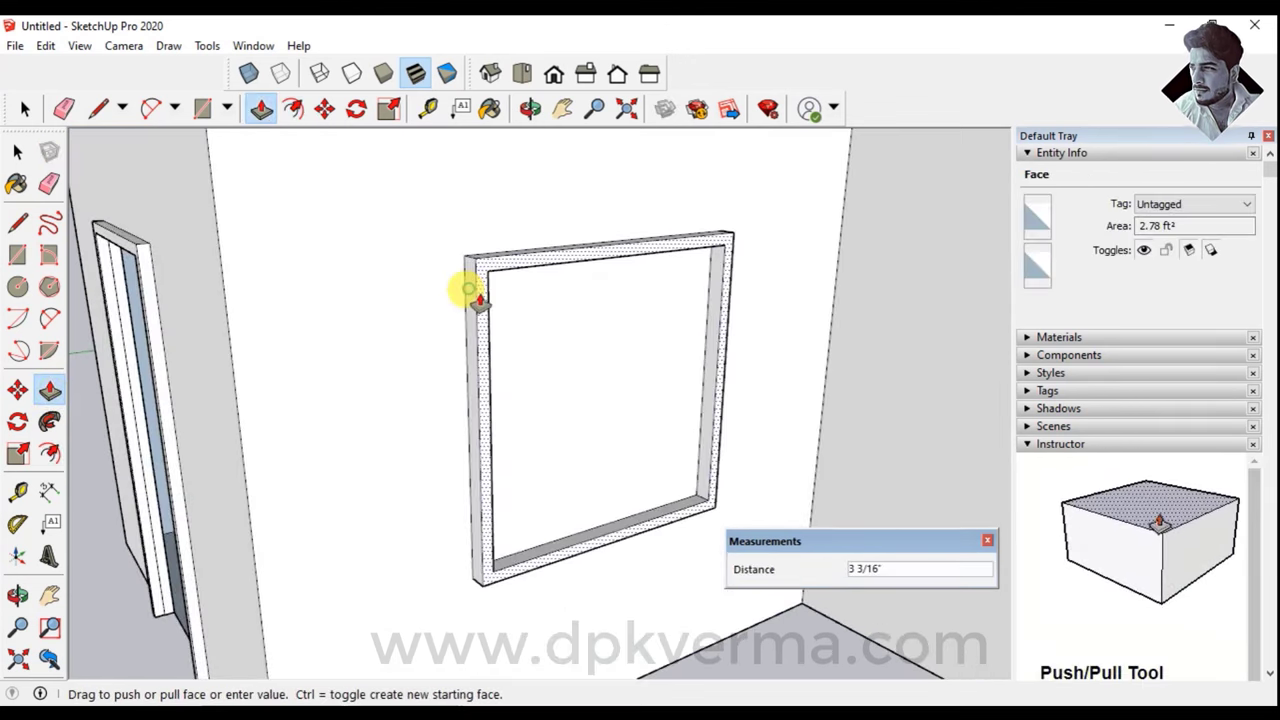
key("Return")
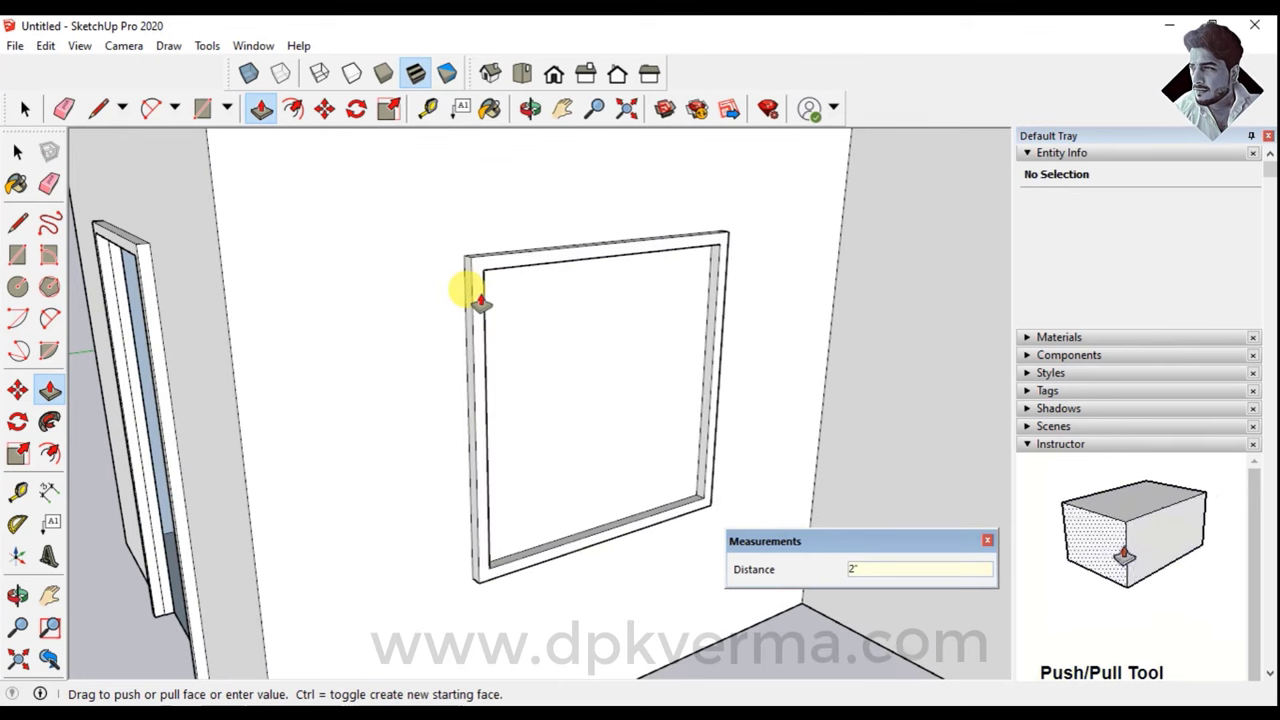
left_click(564, 321)
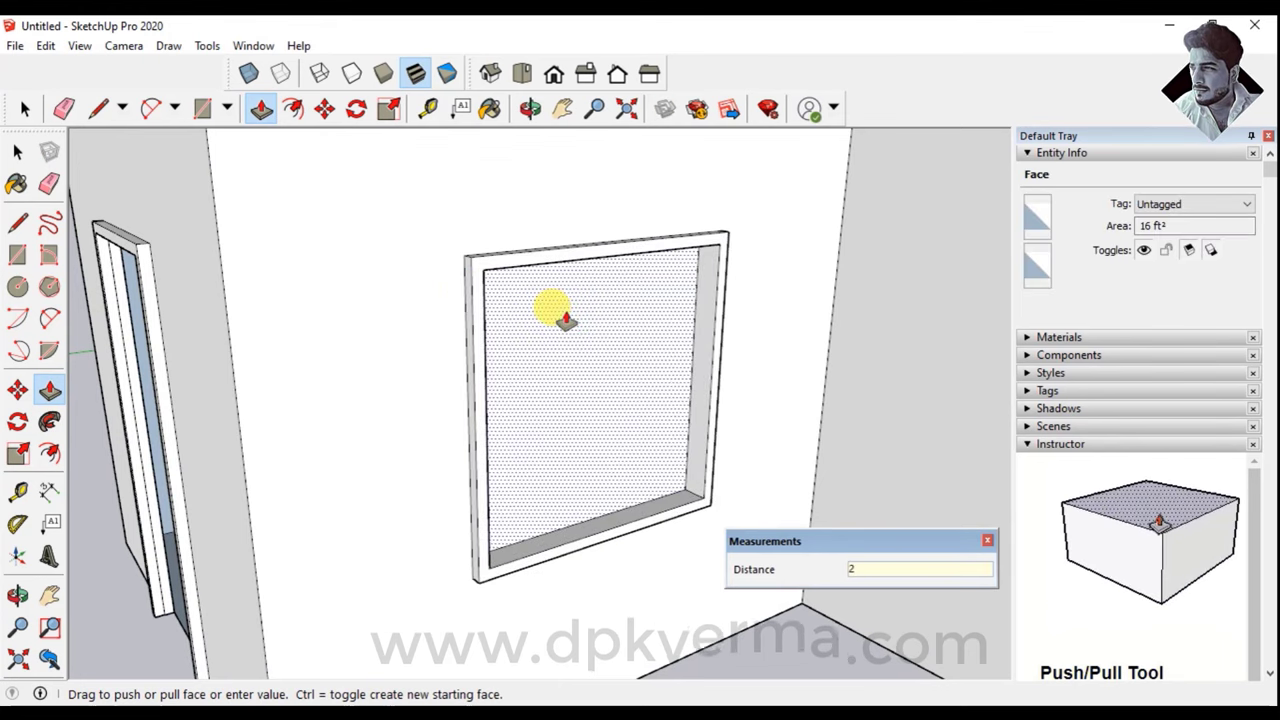
type("\"")
key("Return")
scroll(608, 386, "down", 5)
mouse_move(608, 386)
middle_mouse_down()
mouse_move(700, 391)
mouse_move(466, 443)
mouse_move(574, 448)
middle_mouse_up()
Offset the gable-wall window outline 2 inches outward
left_click(49, 453)
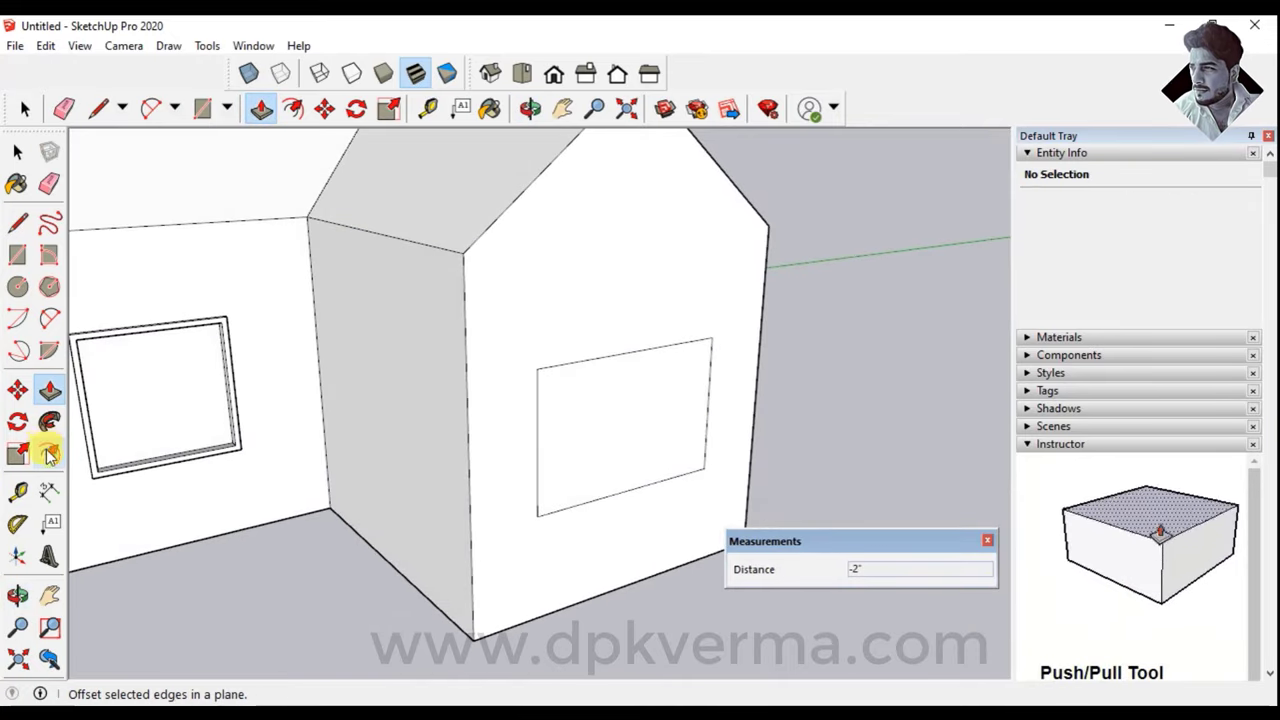
scroll(605, 457, "up", 2)
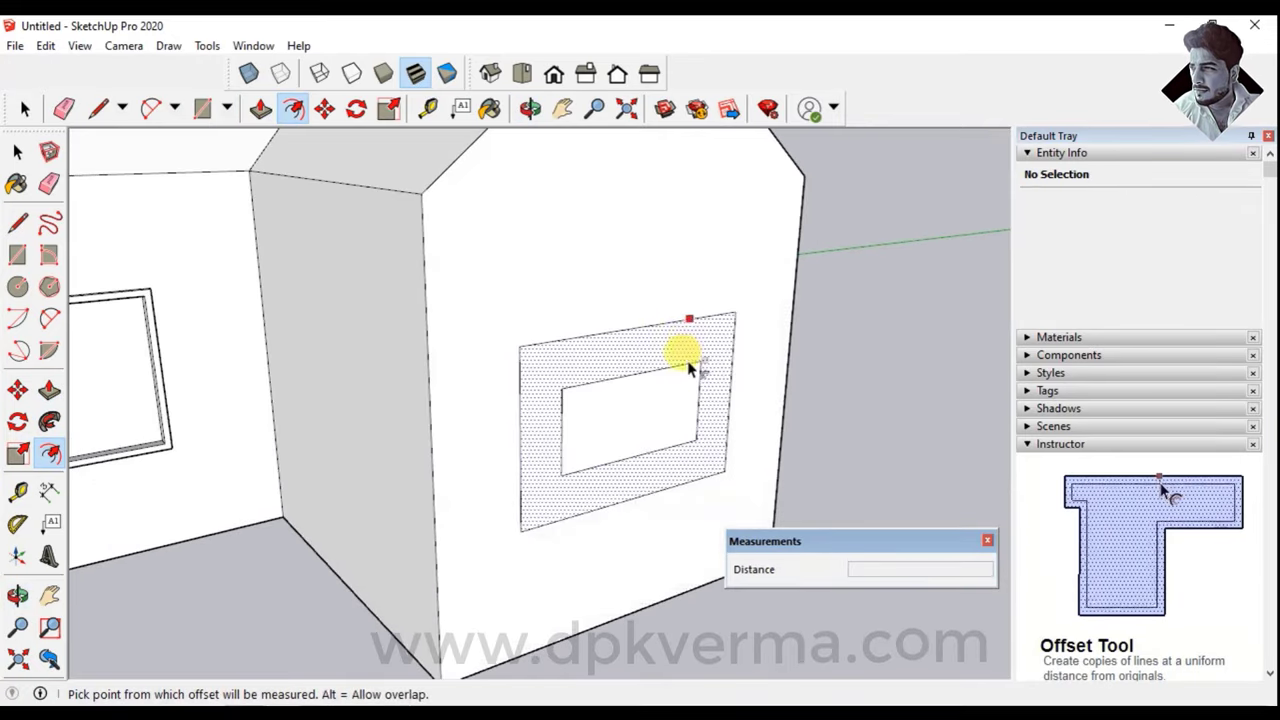
left_click(688, 320)
type("2")
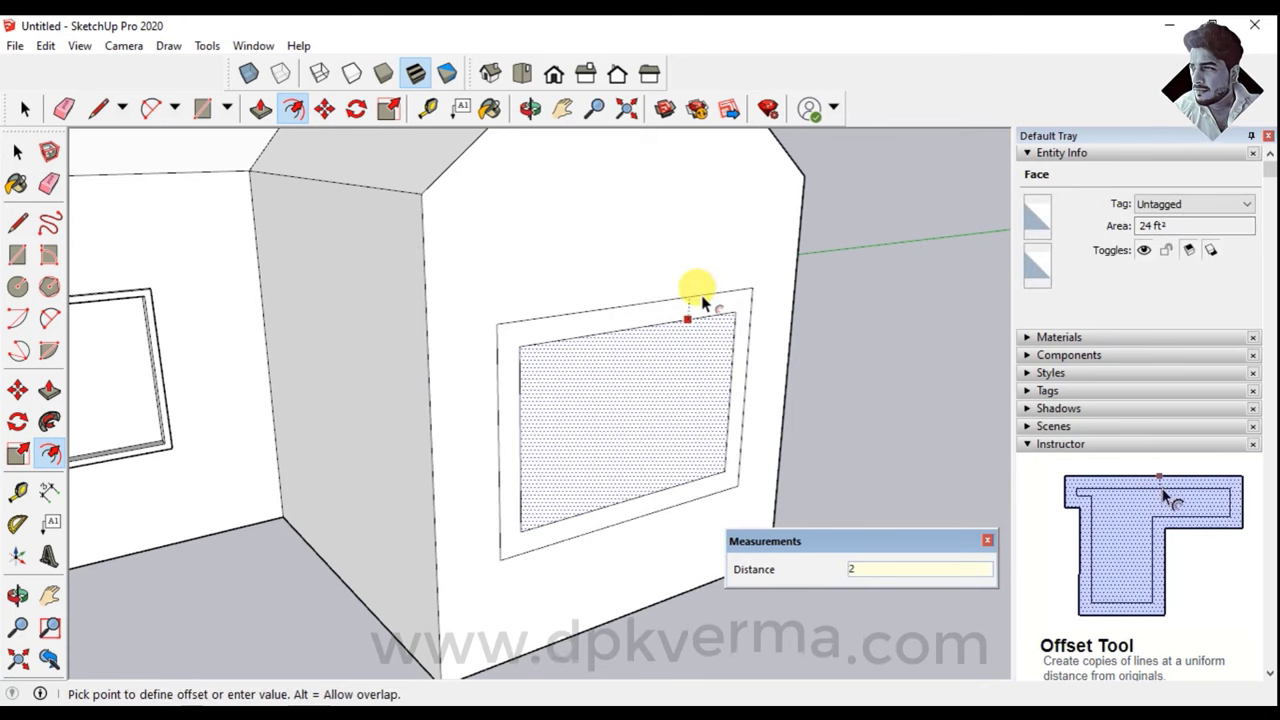
key("Return")
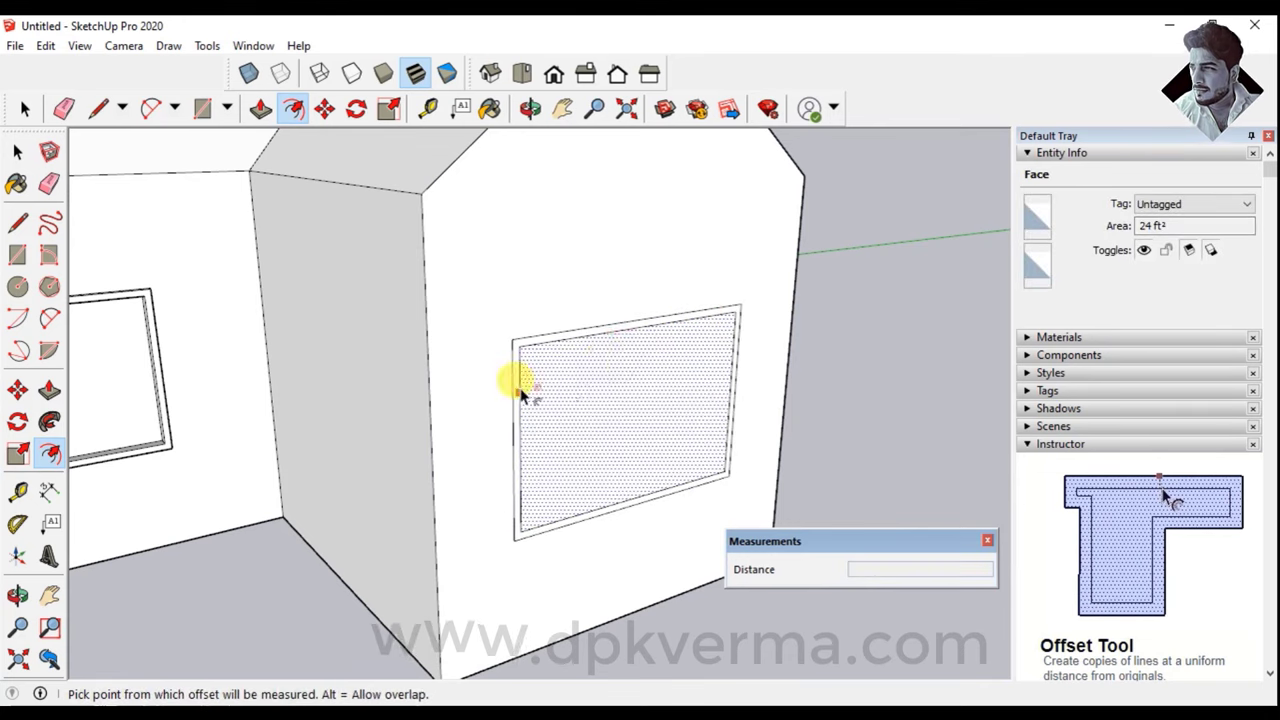
Pull the gable window's frame ring out 2 inches and recess its pane into the wall
left_click(50, 388)
scroll(518, 352, "up", 3)
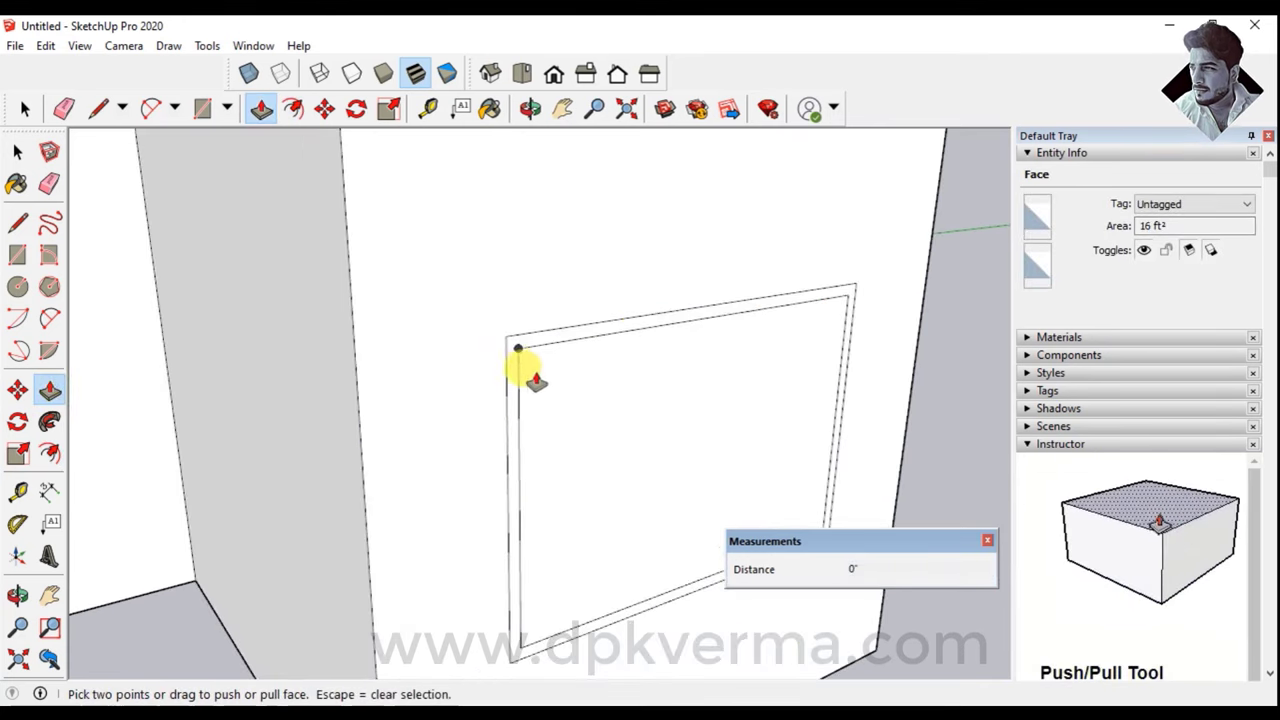
left_click(514, 372)
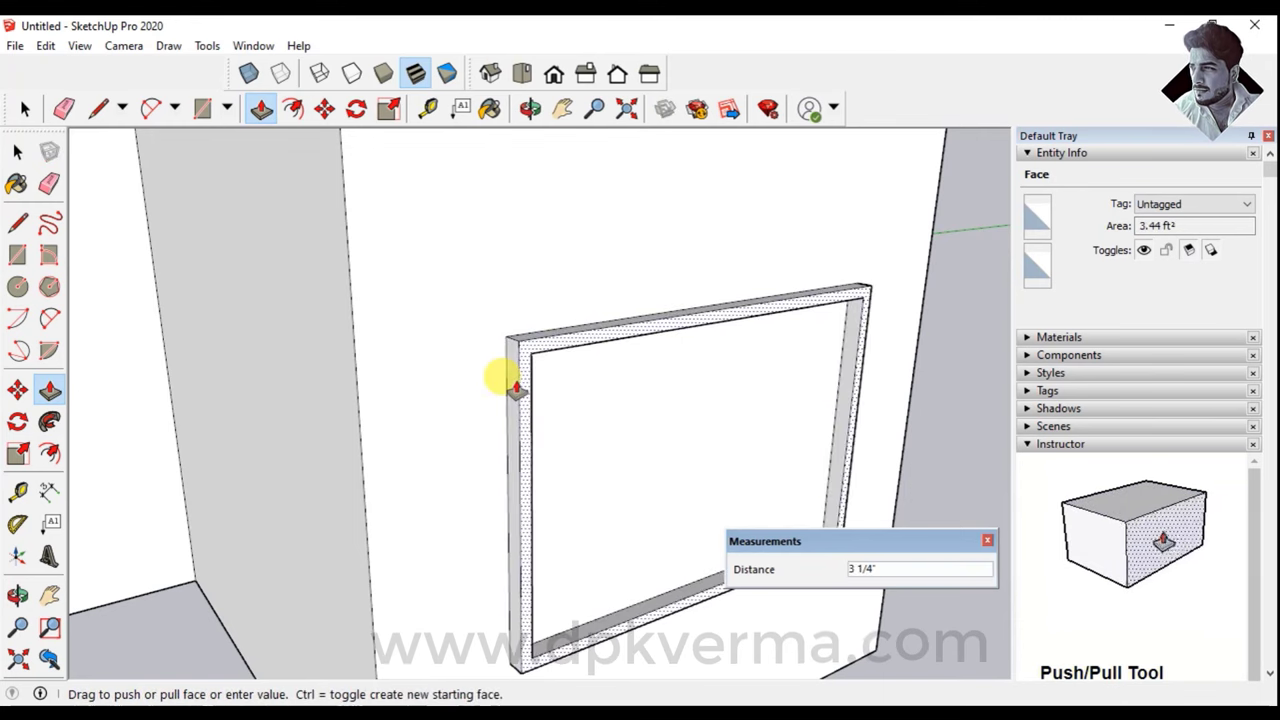
type("2")
key("Return")
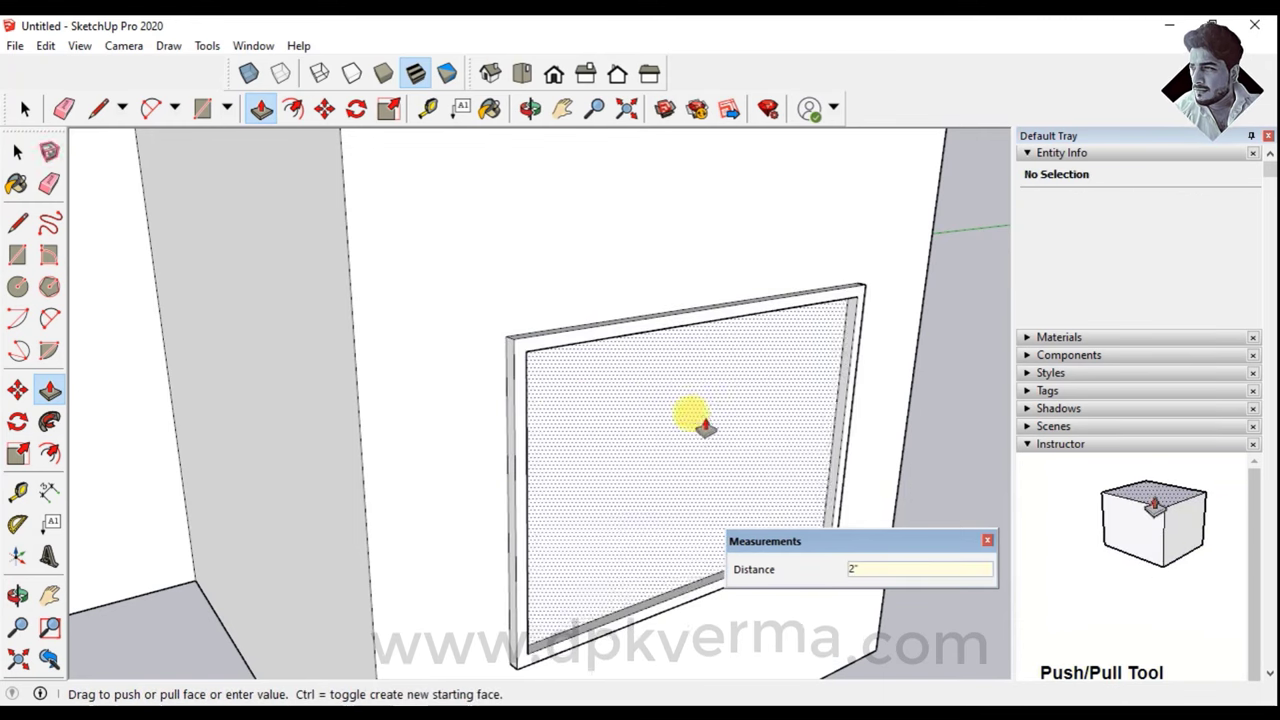
left_click(694, 414)
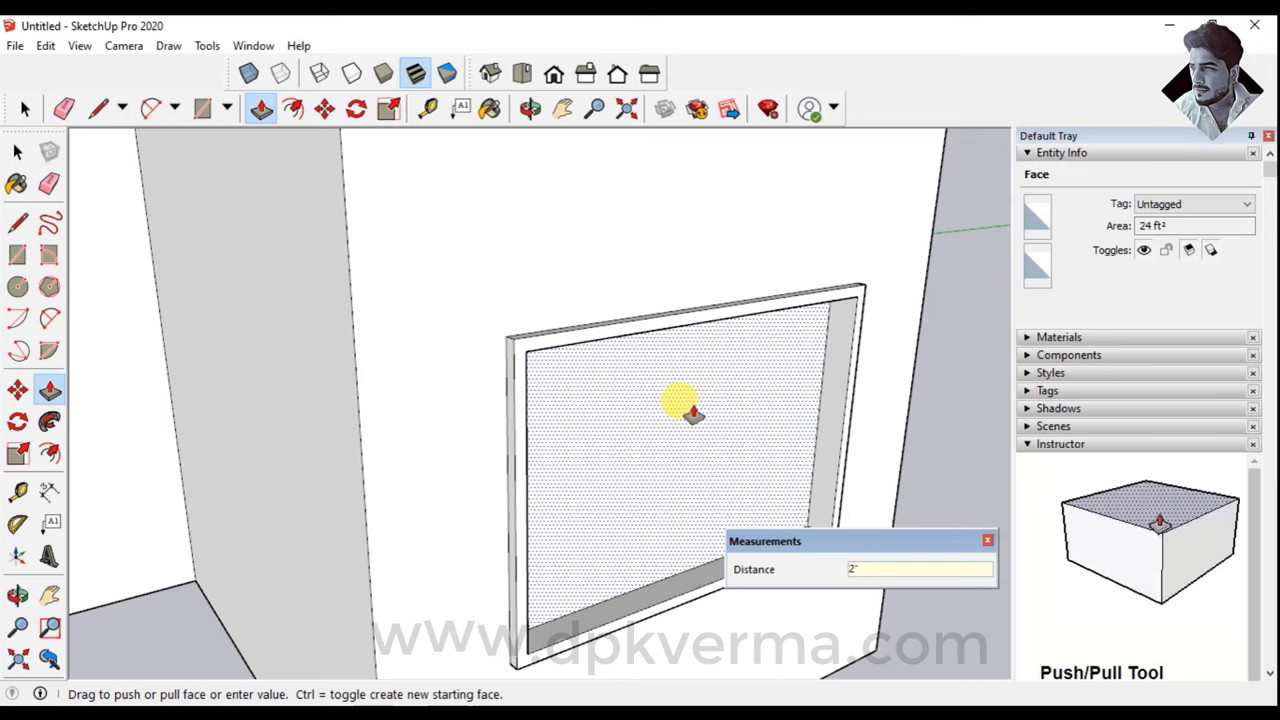
left_click(692, 414)
scroll(694, 410, "down", 3)
mouse_move(694, 420)
middle_mouse_down()
mouse_move(580, 434)
mouse_move(640, 400)
mouse_move(480, 406)
mouse_move(577, 380)
mouse_move(422, 386)
mouse_move(571, 391)
mouse_move(597, 414)
middle_mouse_up()
scroll(645, 403, "down", 3)
key("p")
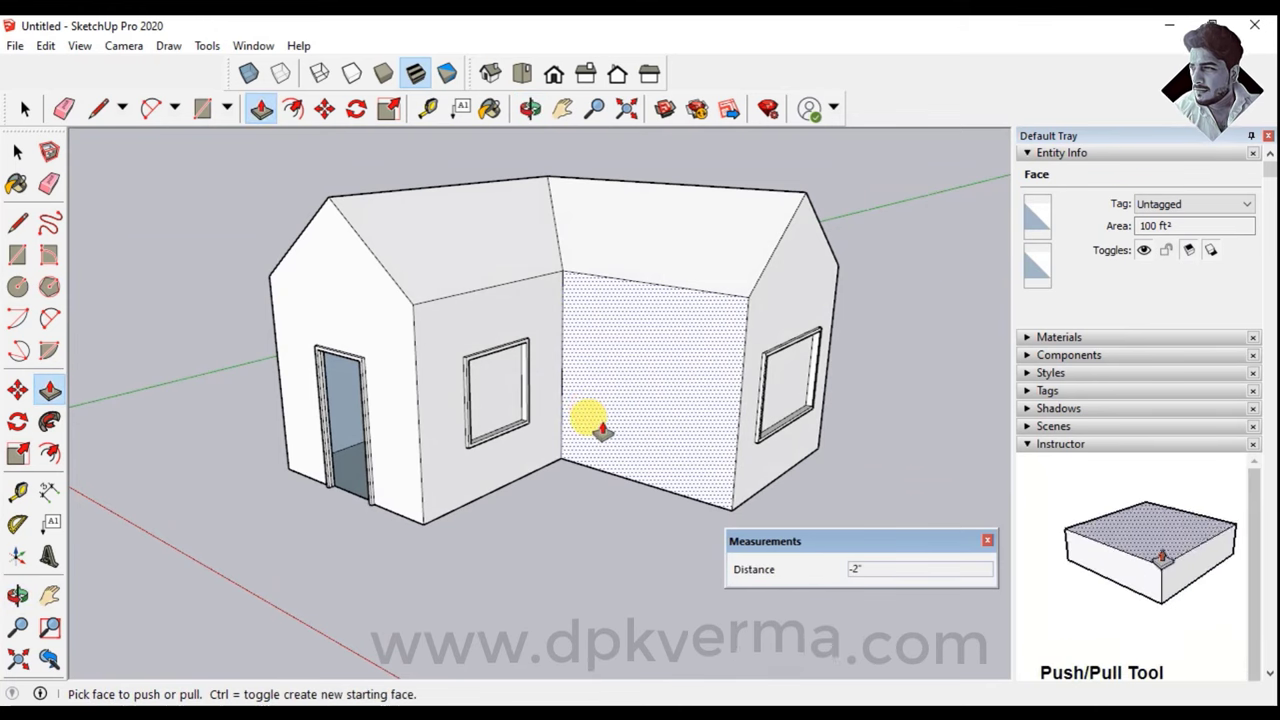
Draw the chimney outline from the roof edge: 2' up, 1'6" across, then back down to the roof
mouse_move(646, 330)
middle_mouse_down()
mouse_move(651, 314)
mouse_move(651, 349)
mouse_move(551, 349)
mouse_move(671, 318)
mouse_move(651, 217)
mouse_move(590, 285)
middle_mouse_up()
left_click(15, 222)
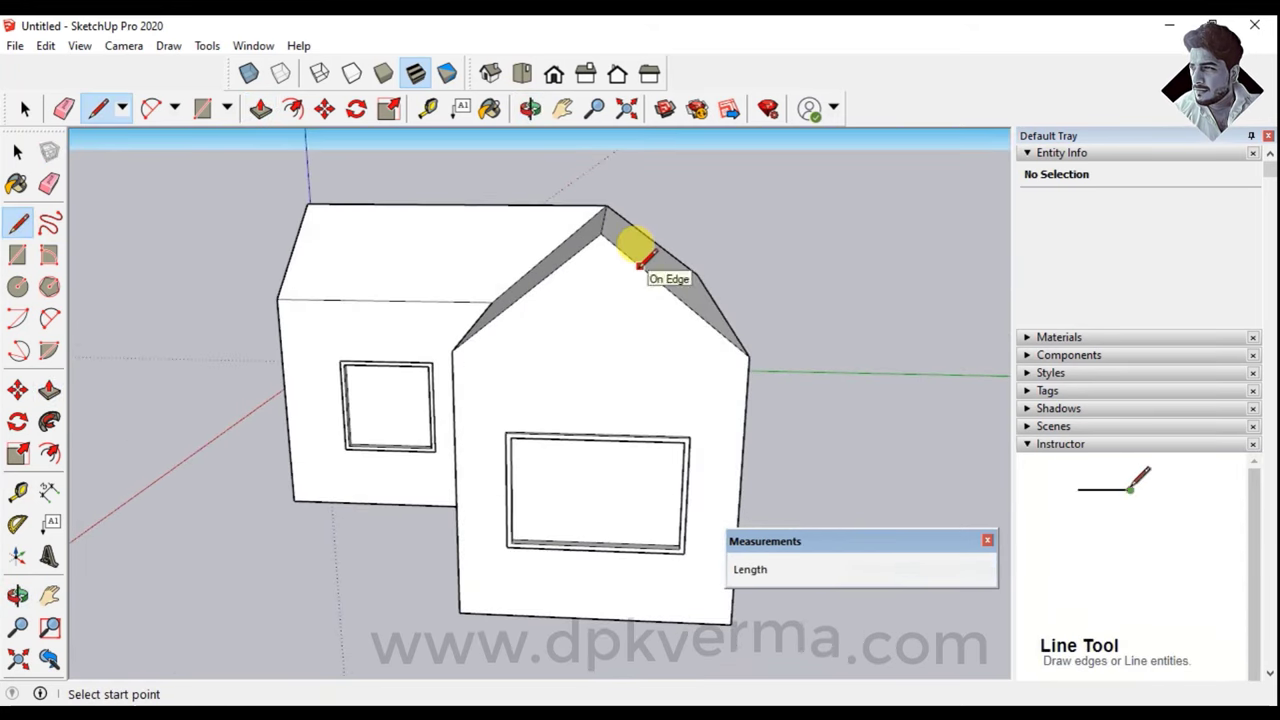
left_click(638, 265)
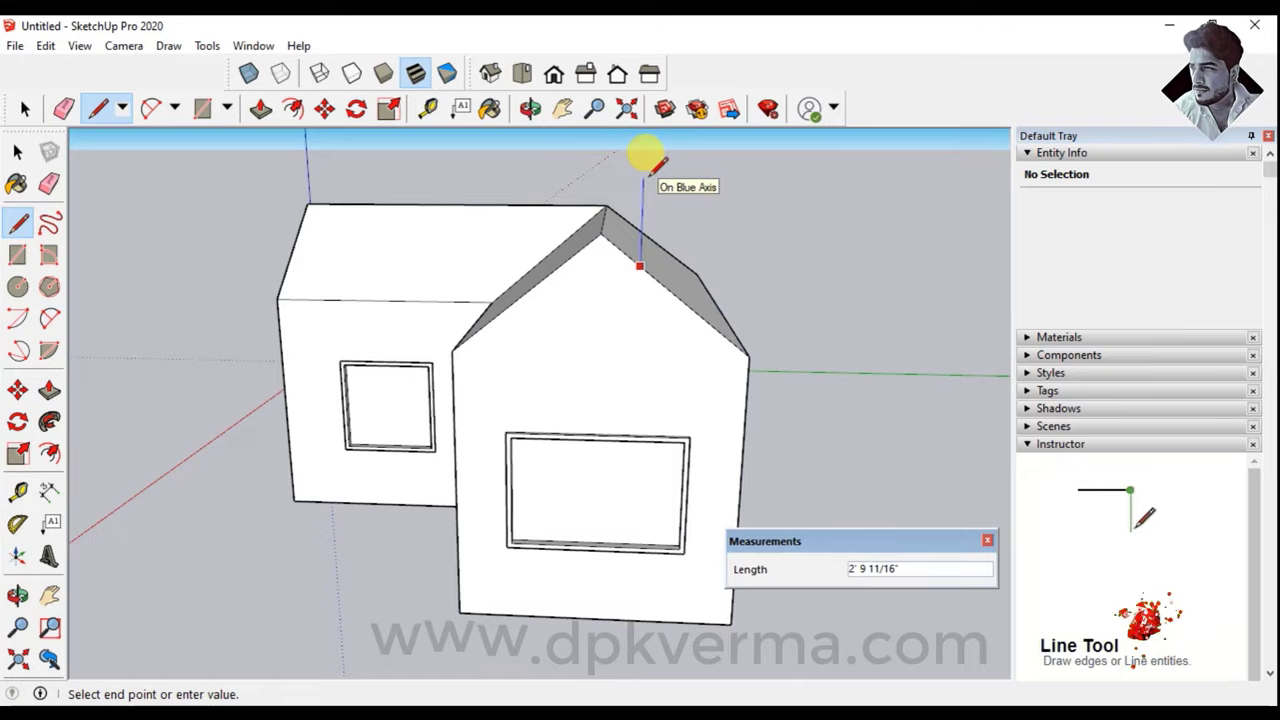
type("2")
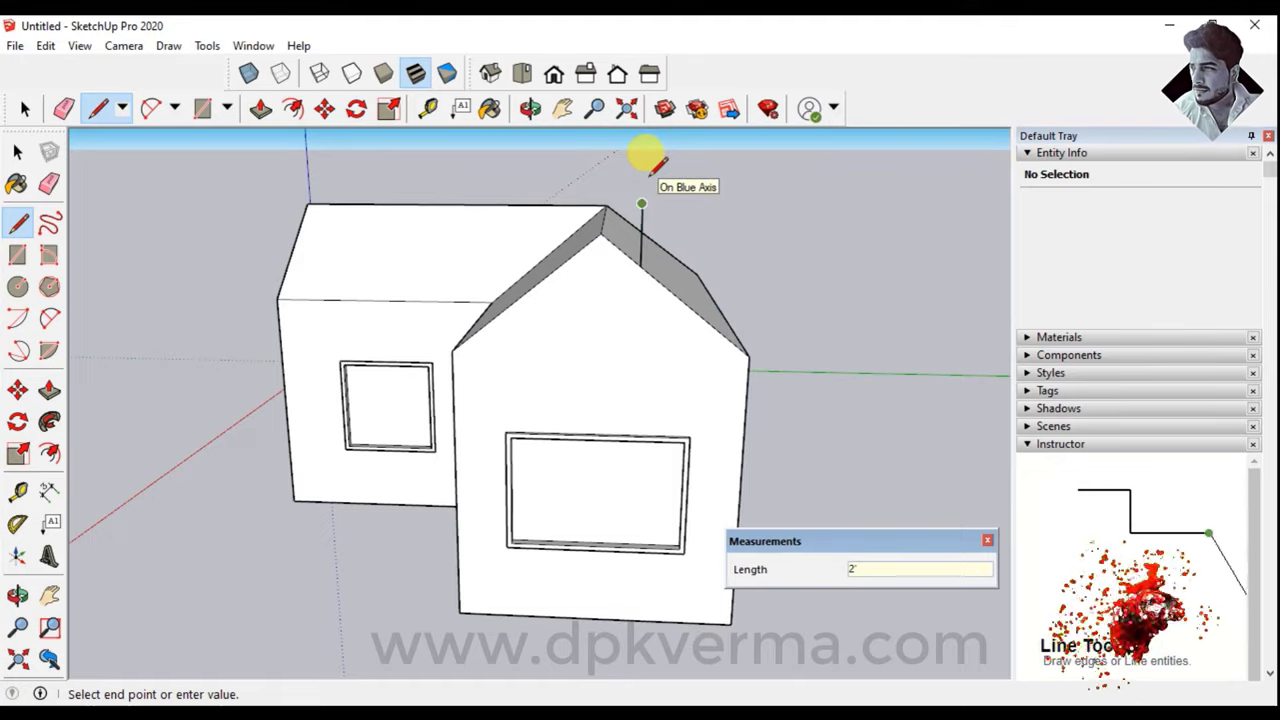
key("Return")
scroll(660, 170, "up", 2)
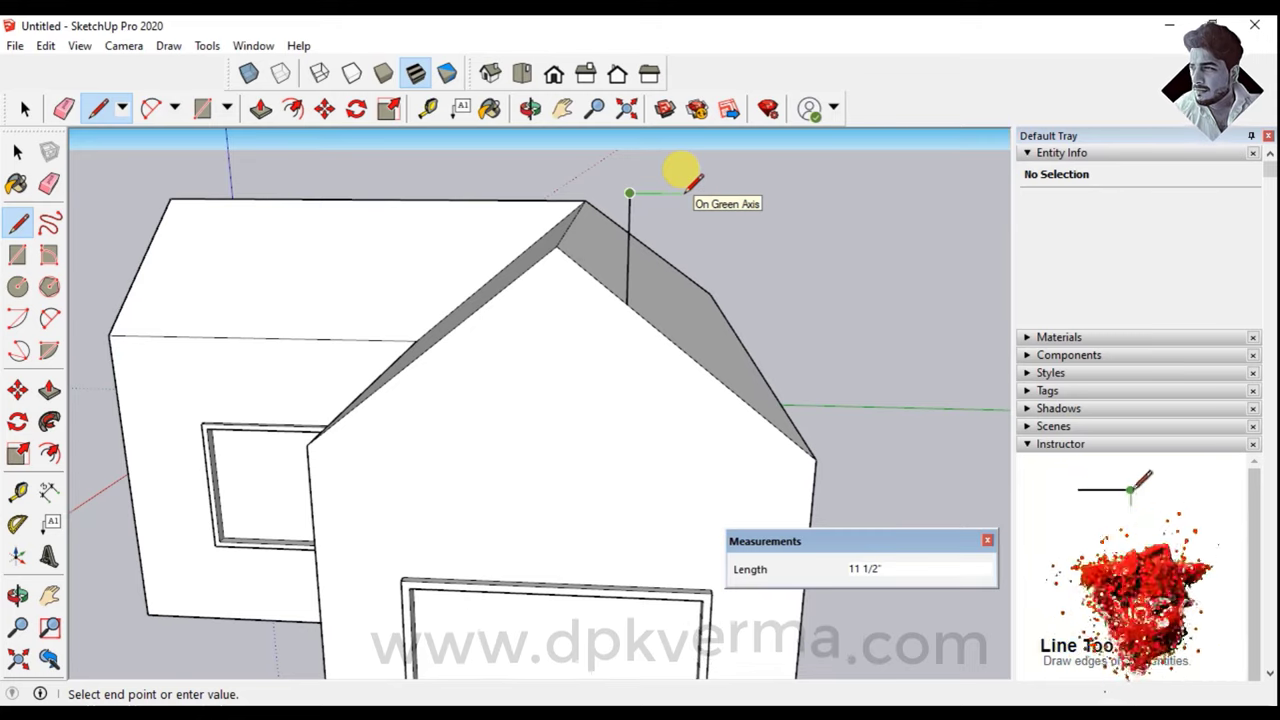
type("1'6")
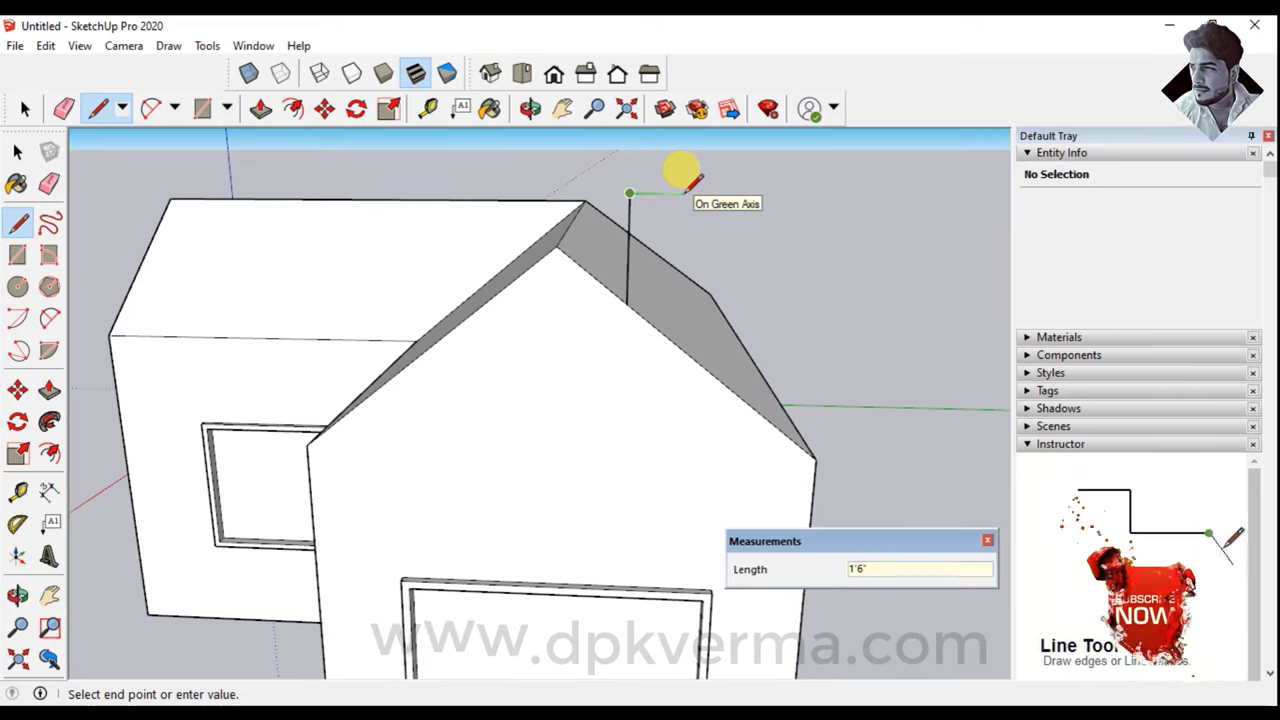
key("Return")
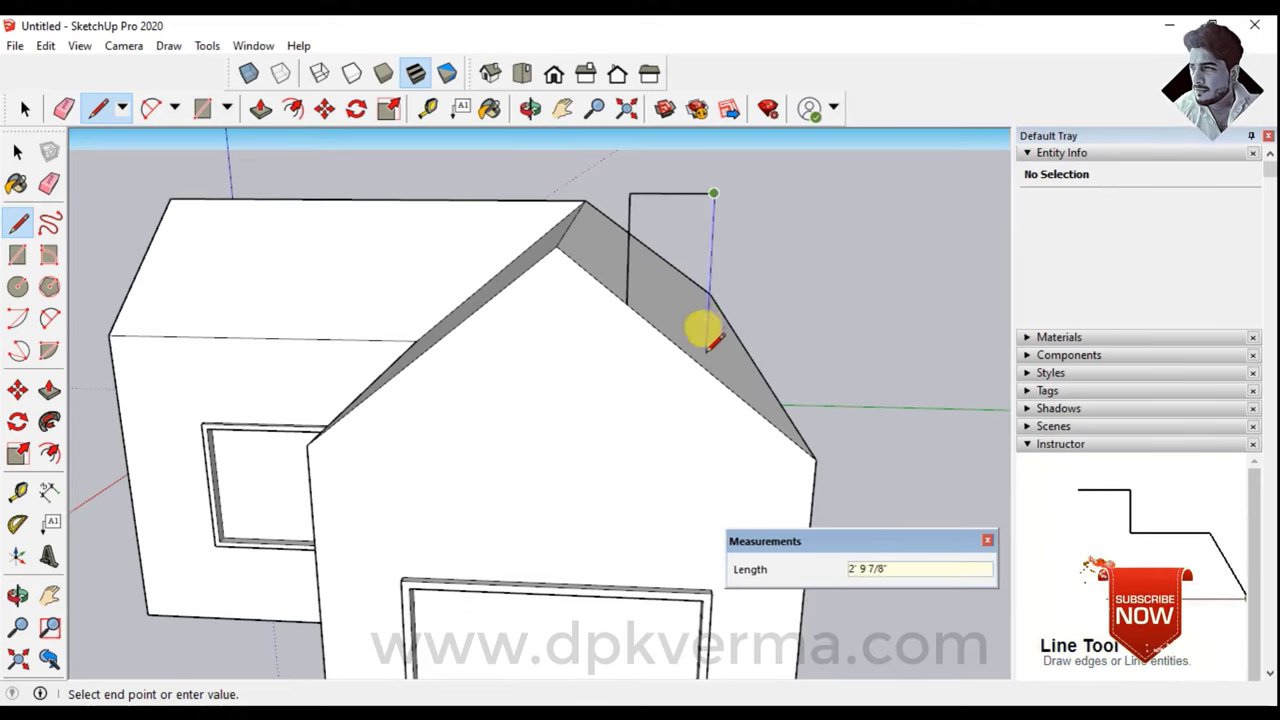
left_click(704, 367)
mouse_move(705, 363)
middle_mouse_down()
mouse_move(323, 443)
mouse_move(423, 409)
middle_mouse_up()
left_click(17, 151)
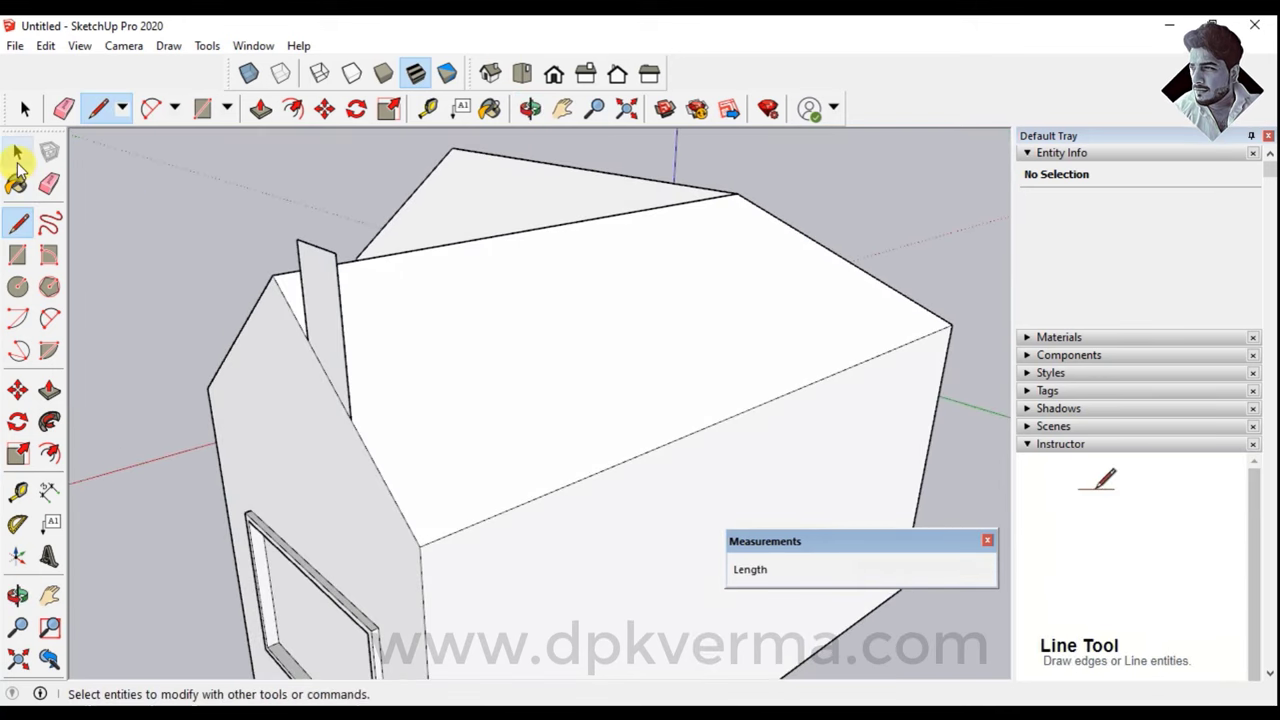
Select the chimney face with its edges and make it a new component
double_click(325, 297)
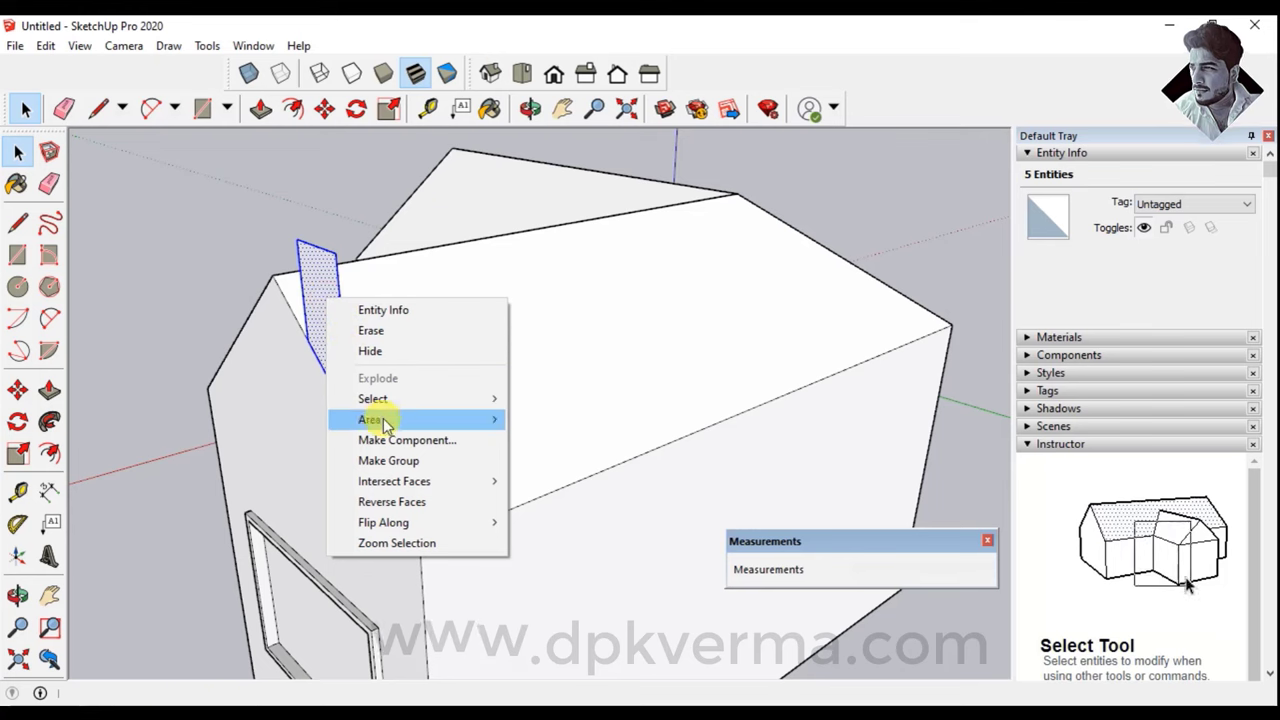
left_click(389, 440)
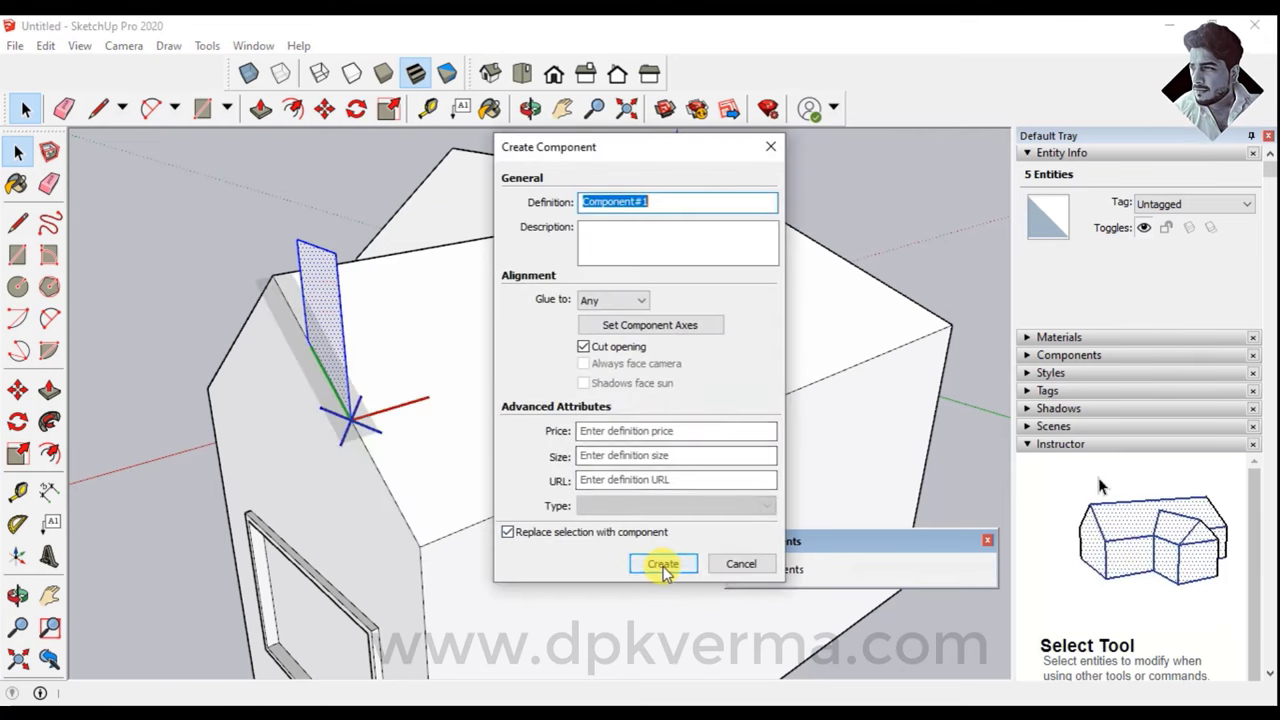
left_click(650, 563)
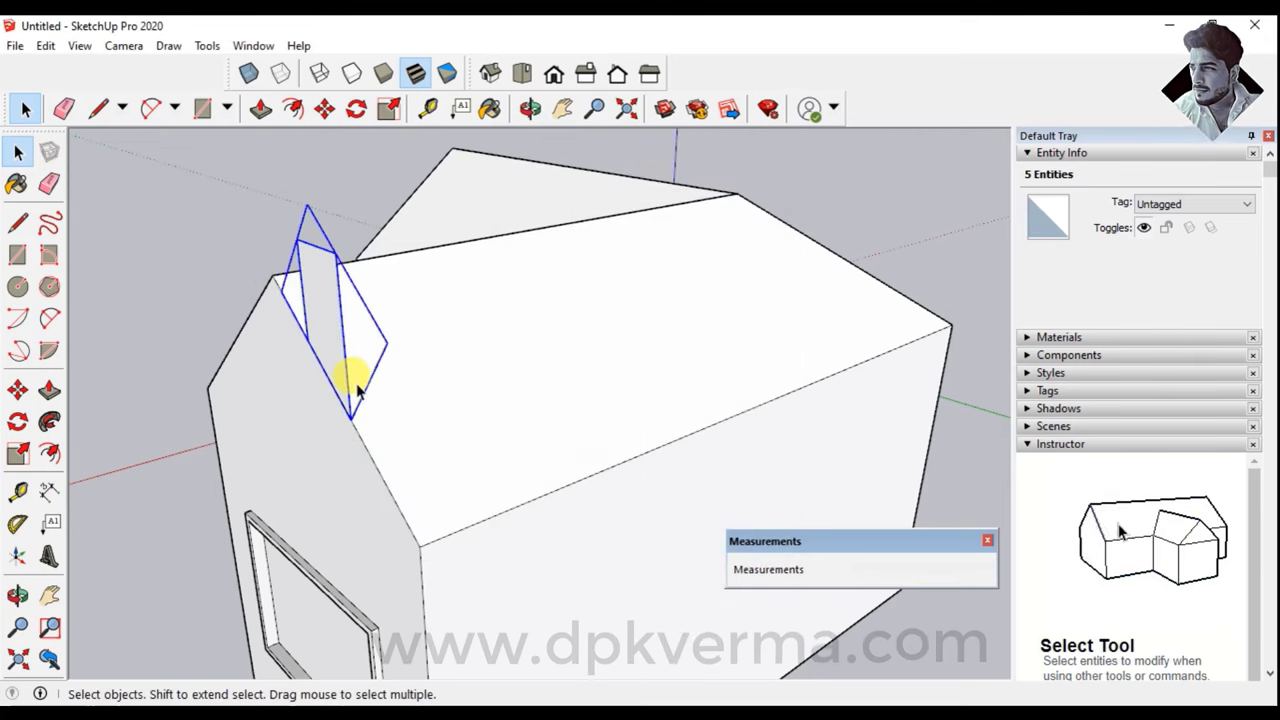
middle_click_drag(357, 371, 294, 386)
scroll(187, 326, "up", 3)
Inside the component, push/pull the chimney face 1' into a solid block
double_click(225, 275)
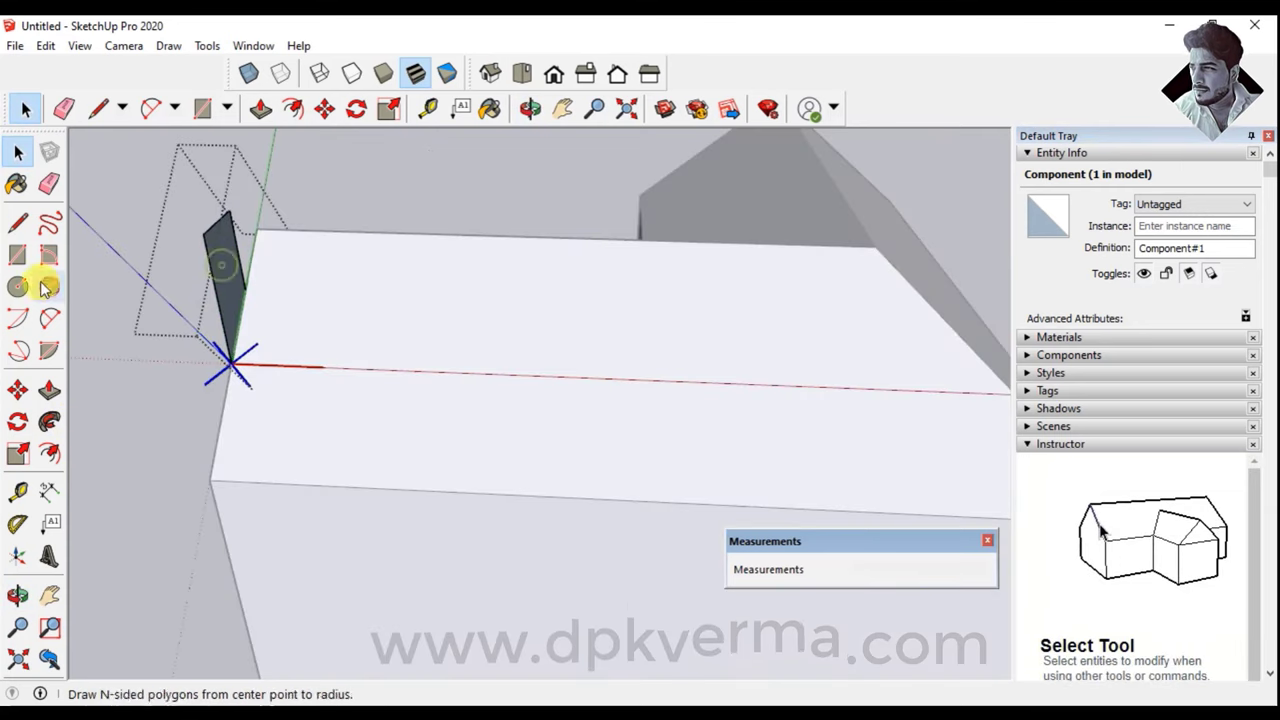
left_click(50, 390)
left_click(233, 275)
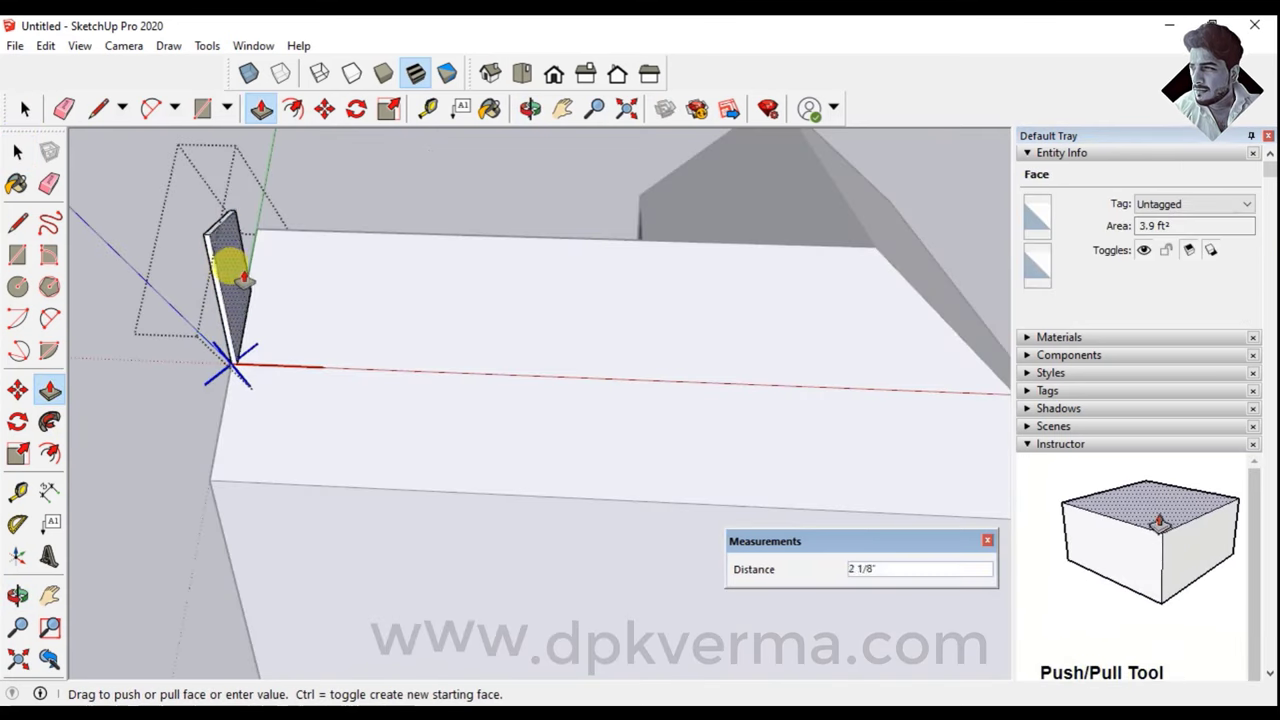
type("1")
key("Return")
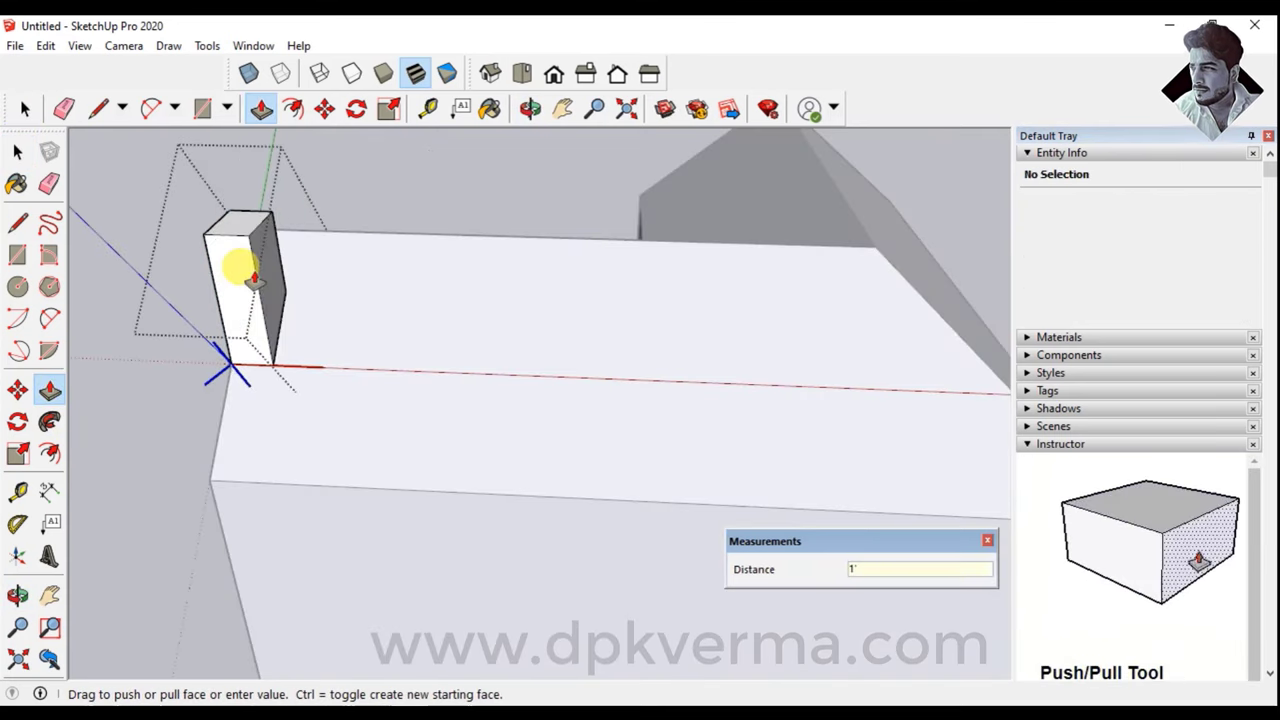
left_click(17, 151)
left_click(171, 251)
Move the chimney component about 1'6" farther along the roof, back from the gable edge
middle_click_drag(171, 251, 344, 332)
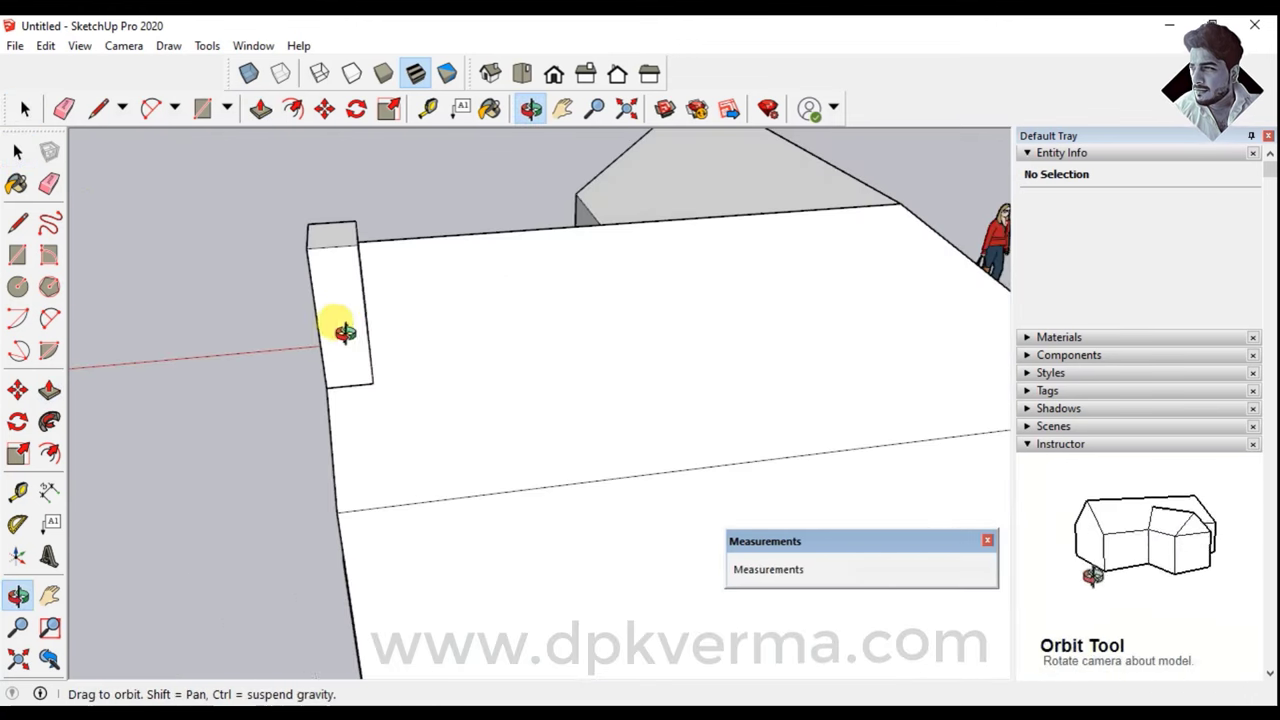
left_click(343, 337)
left_click(17, 388)
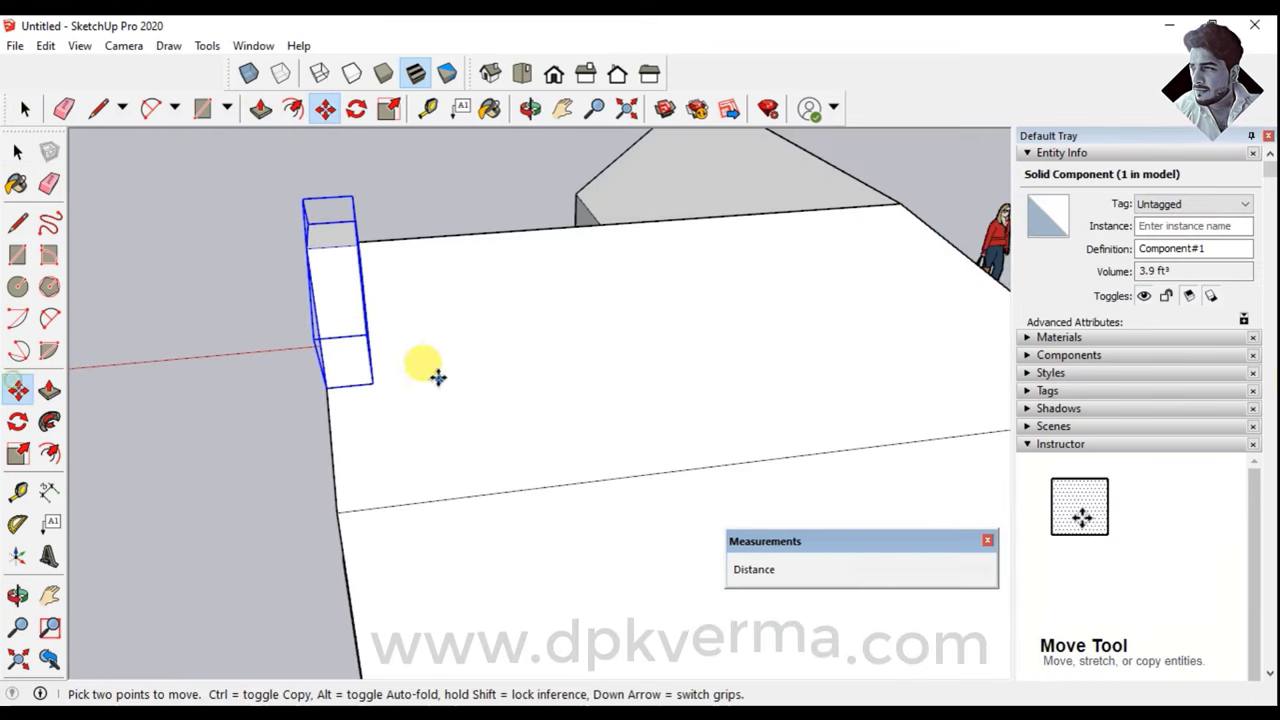
left_click_drag(372, 382, 428, 380)
left_click(424, 373)
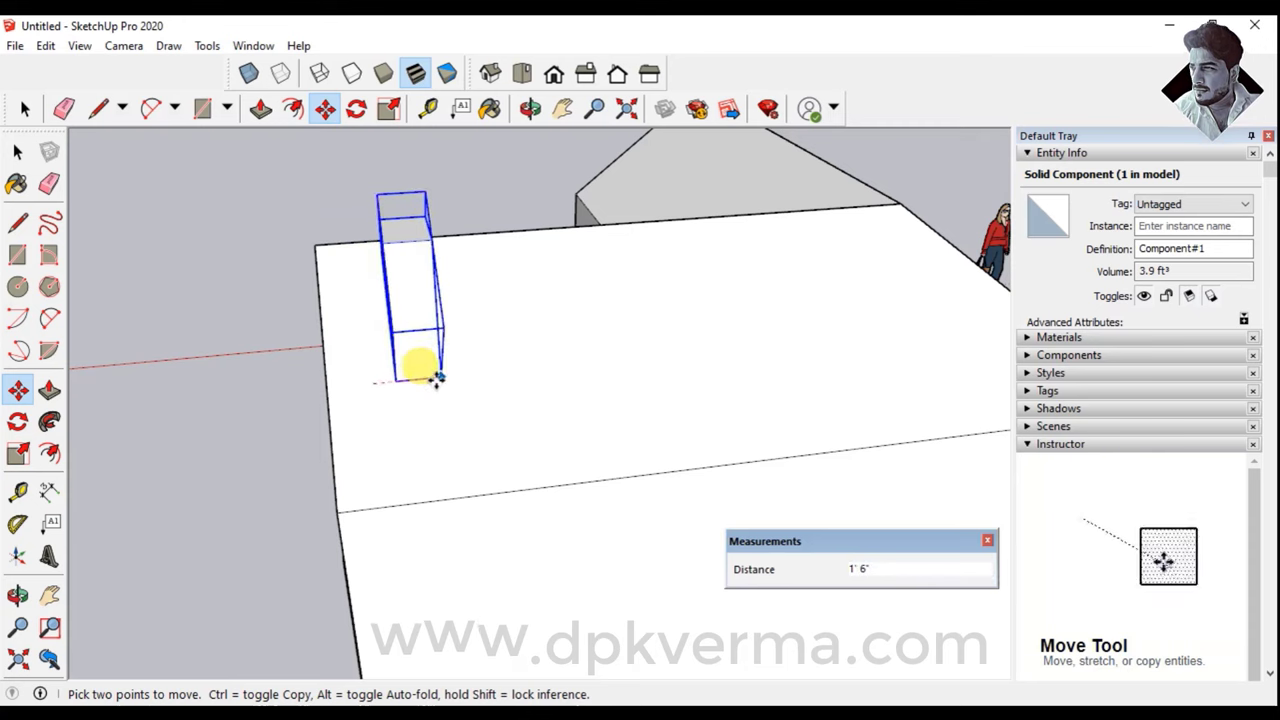
mouse_move(366, 400)
middle_mouse_down()
mouse_move(791, 363)
mouse_move(698, 452)
middle_mouse_up()
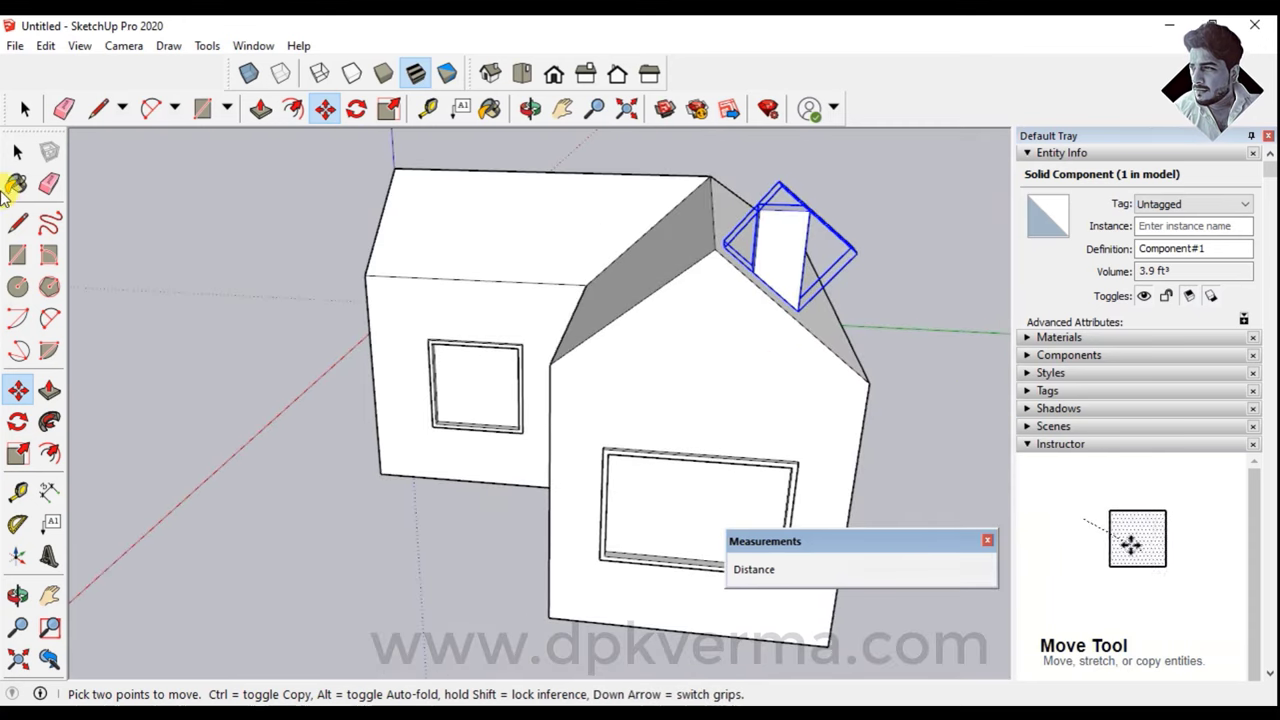
left_click(17, 151)
left_click(271, 206)
mouse_move(271, 206)
middle_mouse_down()
mouse_move(666, 337)
mouse_move(819, 331)
middle_mouse_up()
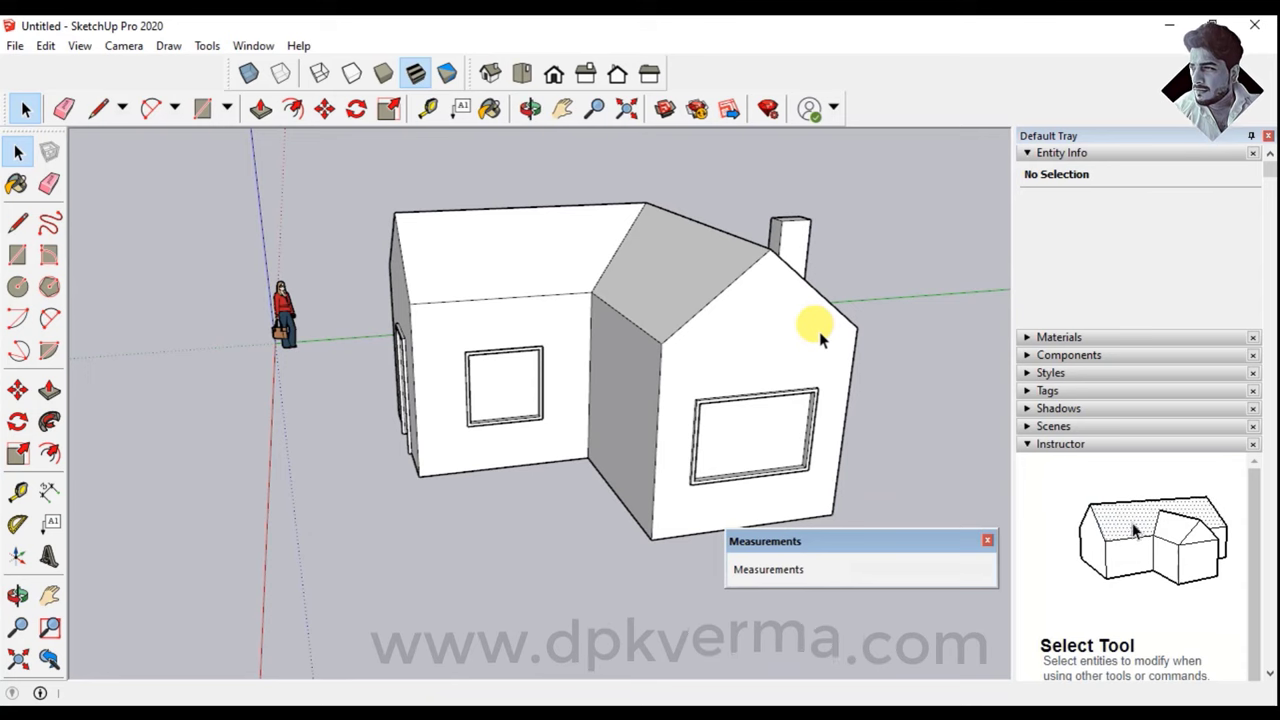
mouse_move(819, 331)
middle_mouse_down()
mouse_move(606, 354)
mouse_move(571, 457)
mouse_move(492, 440)
mouse_move(509, 386)
middle_mouse_up()
From below, select the wall bottom edges: door base, floor corner and back wall
scroll(500, 435, "up", 2)
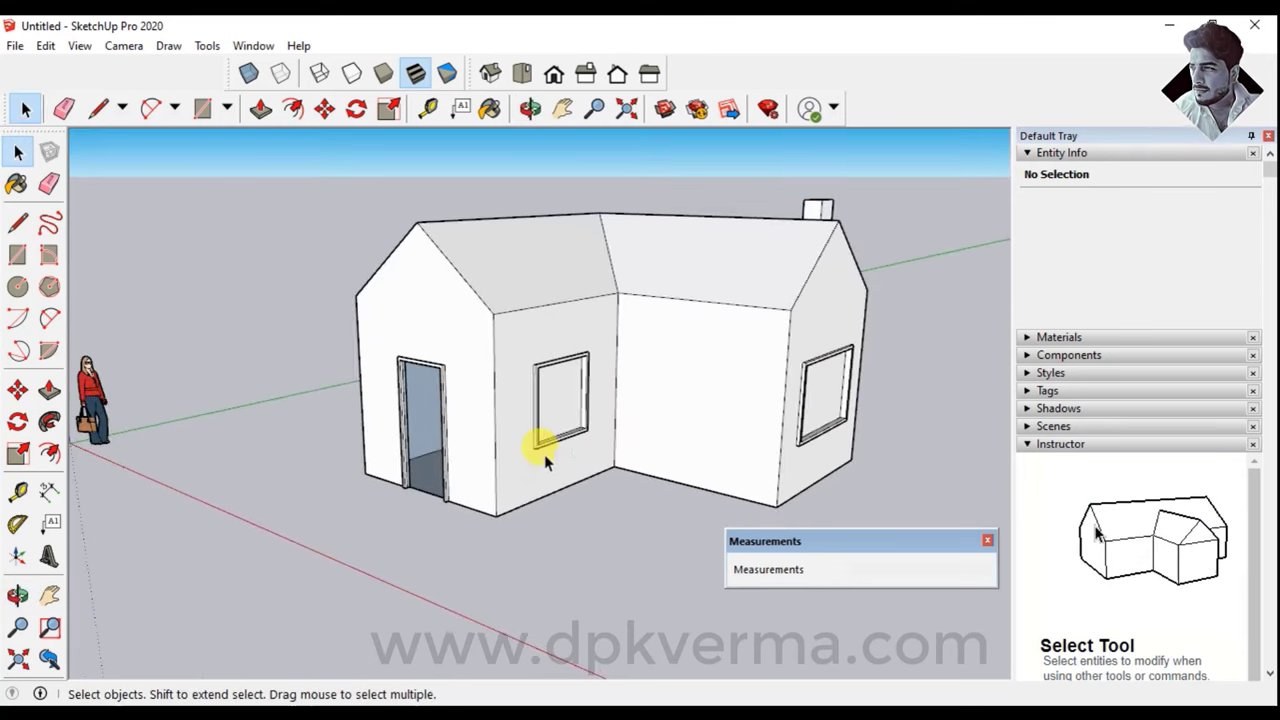
scroll(540, 490, "up", 3)
scroll(534, 471, "down", 3)
mouse_move(566, 457)
middle_mouse_down()
mouse_move(557, 406)
mouse_move(490, 428)
mouse_move(500, 251)
mouse_move(434, 378)
middle_mouse_up()
scroll(418, 403, "up", 2)
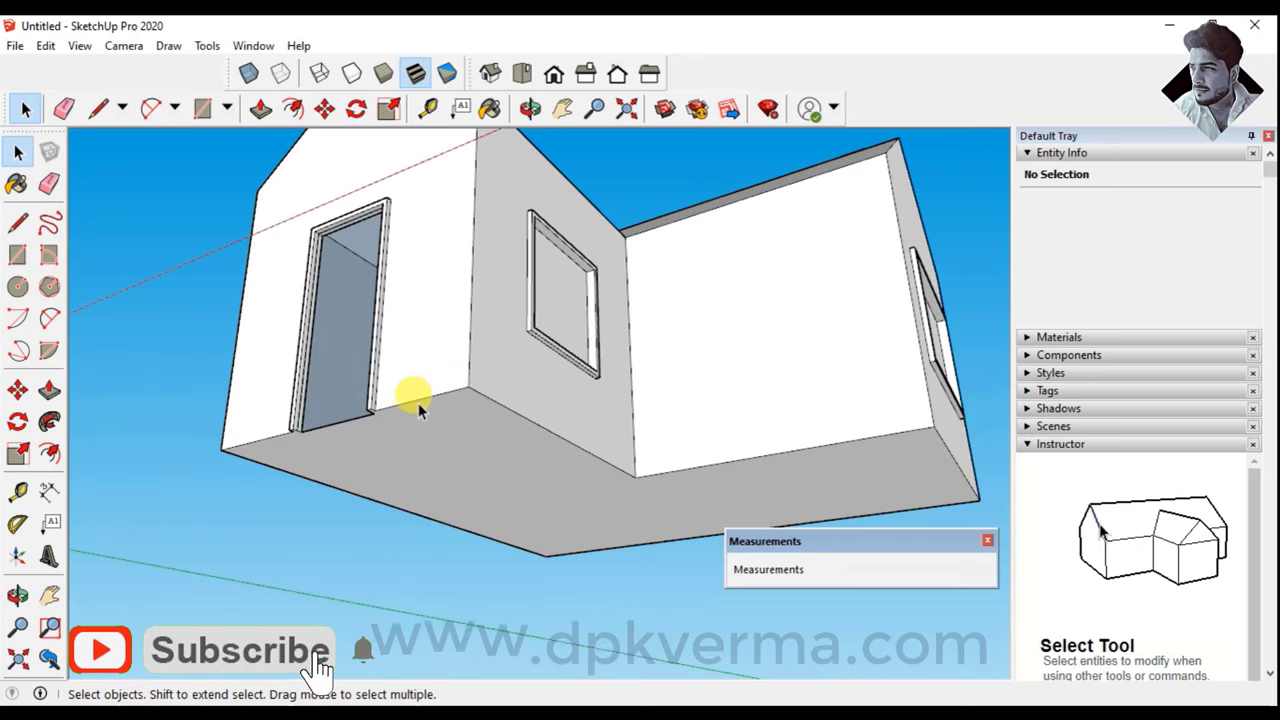
left_click(410, 402)
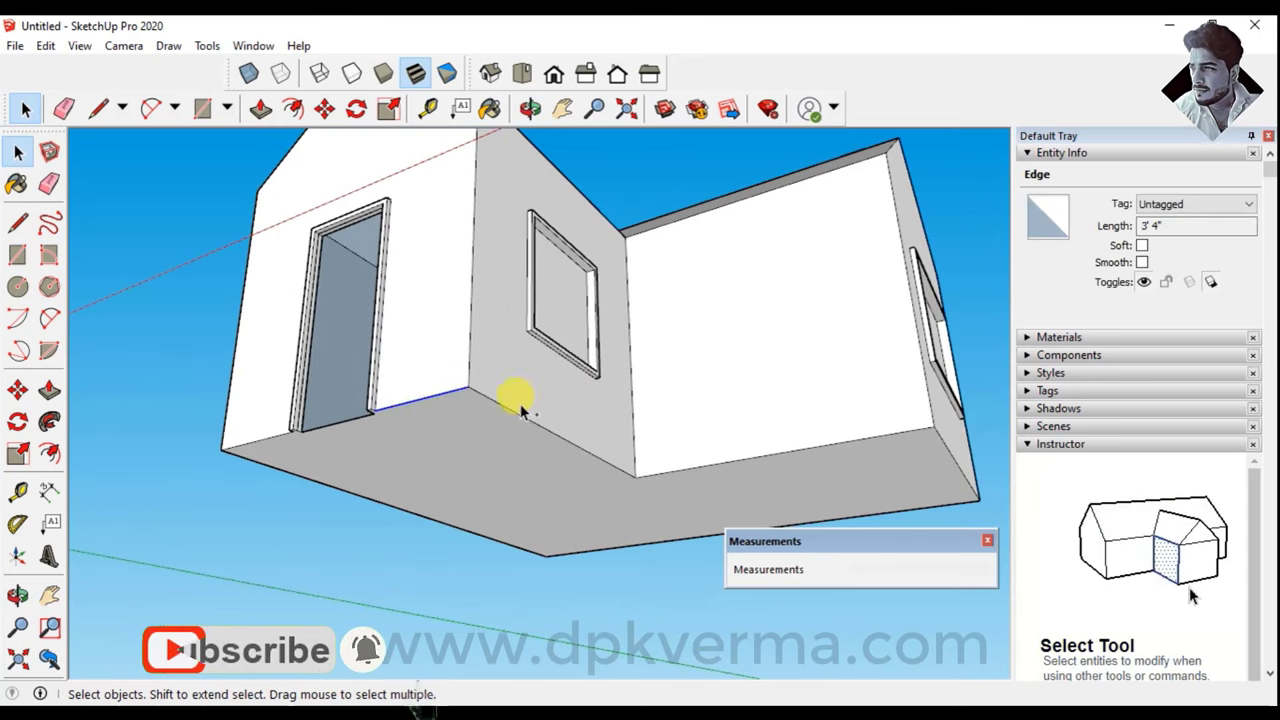
left_click(500, 406, "shift")
left_click(706, 468, "shift")
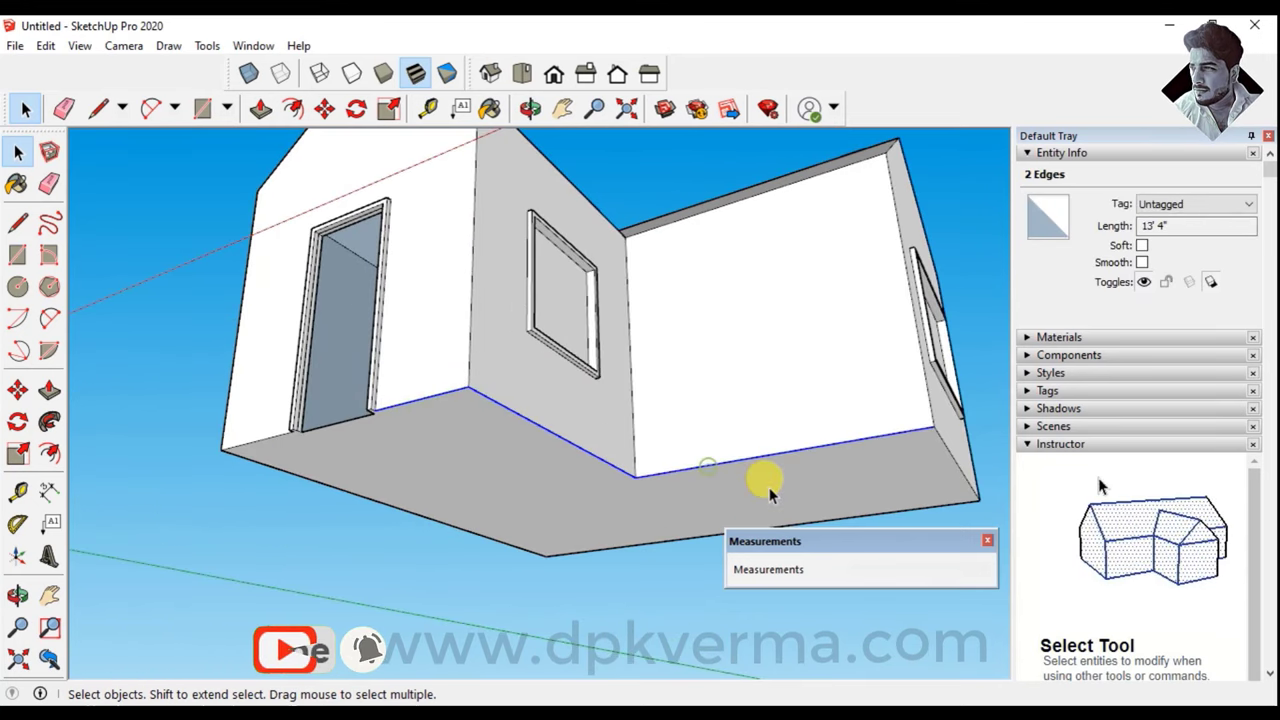
mouse_move(766, 486)
middle_mouse_down()
mouse_move(678, 420)
mouse_move(666, 366)
mouse_move(830, 397)
middle_mouse_up()
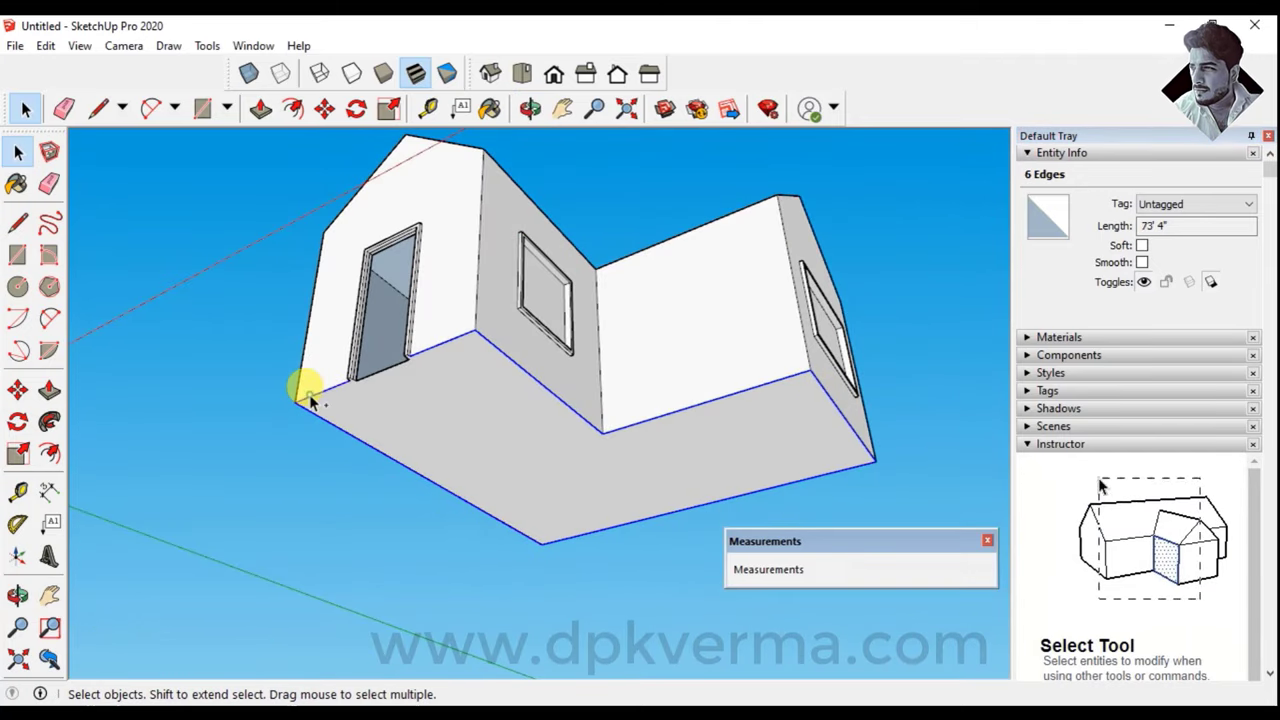
mouse_move(453, 395)
middle_mouse_down()
mouse_move(471, 337)
mouse_move(443, 543)
mouse_move(449, 486)
middle_mouse_up()
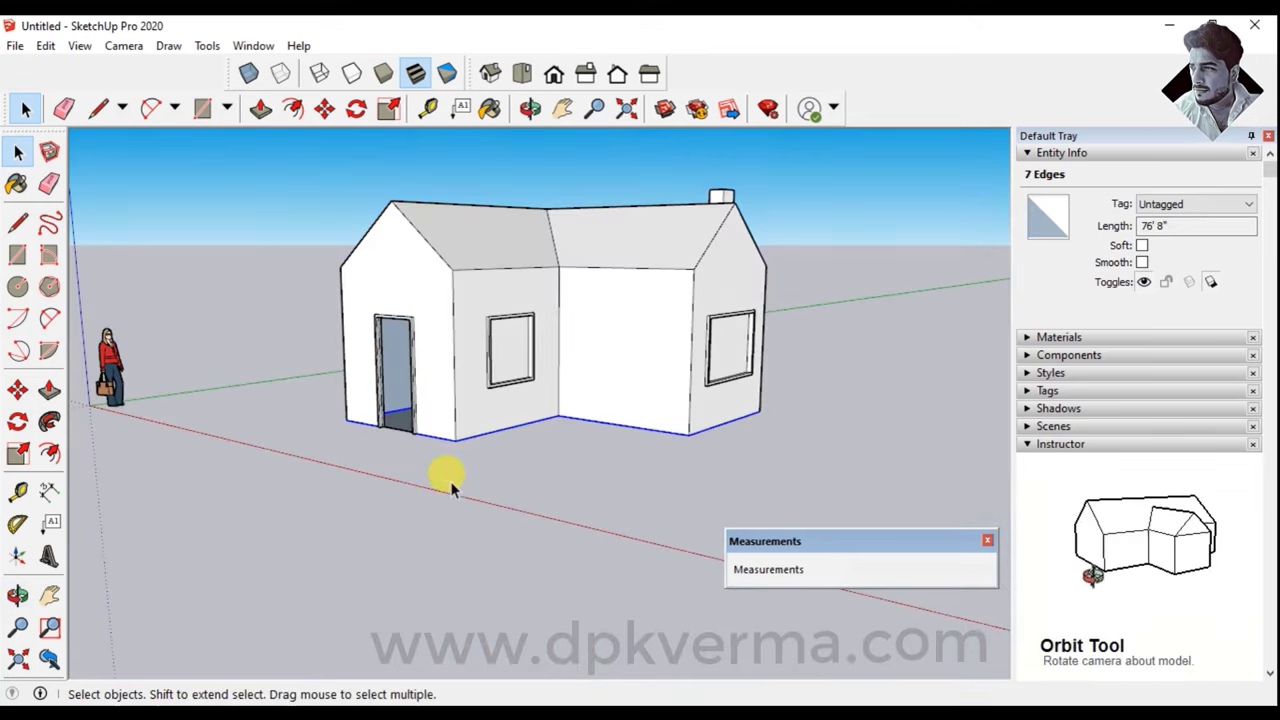
scroll(453, 461, "up", 2)
Copy the selected base edges 2' straight up the walls
left_click(17, 390)
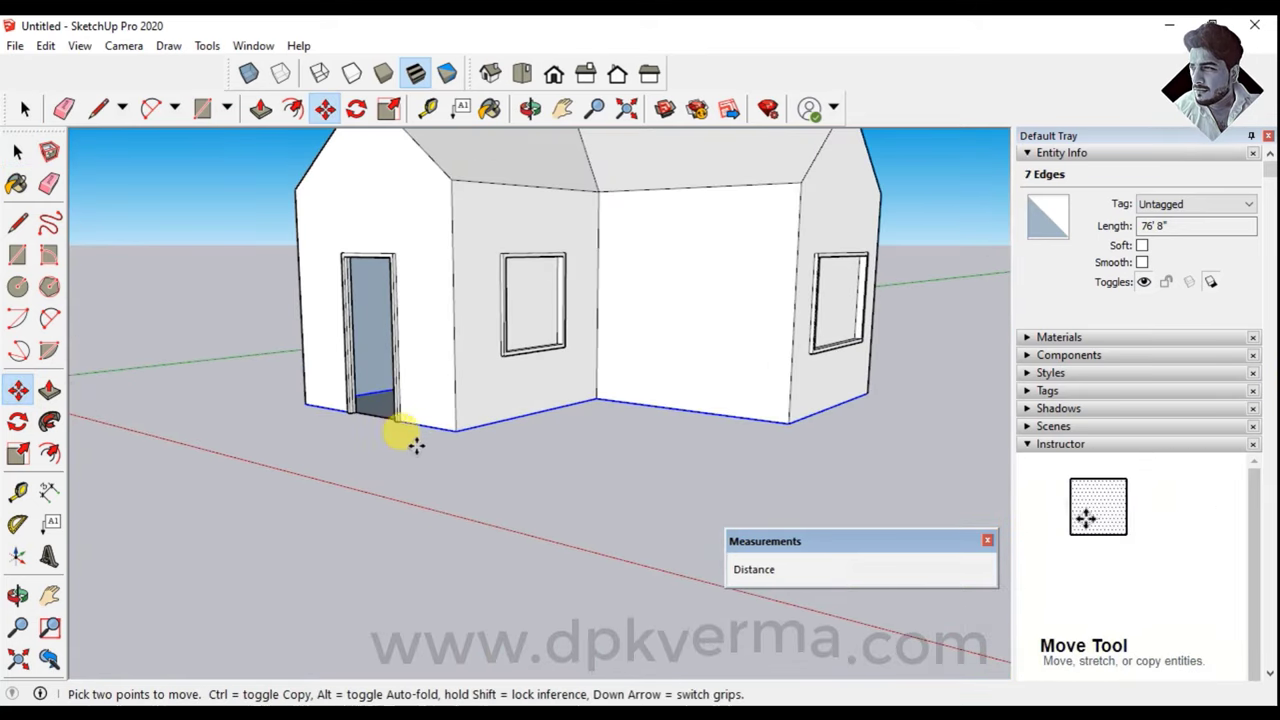
scroll(455, 432, "up", 2)
left_click(455, 430)
key("ctrl")
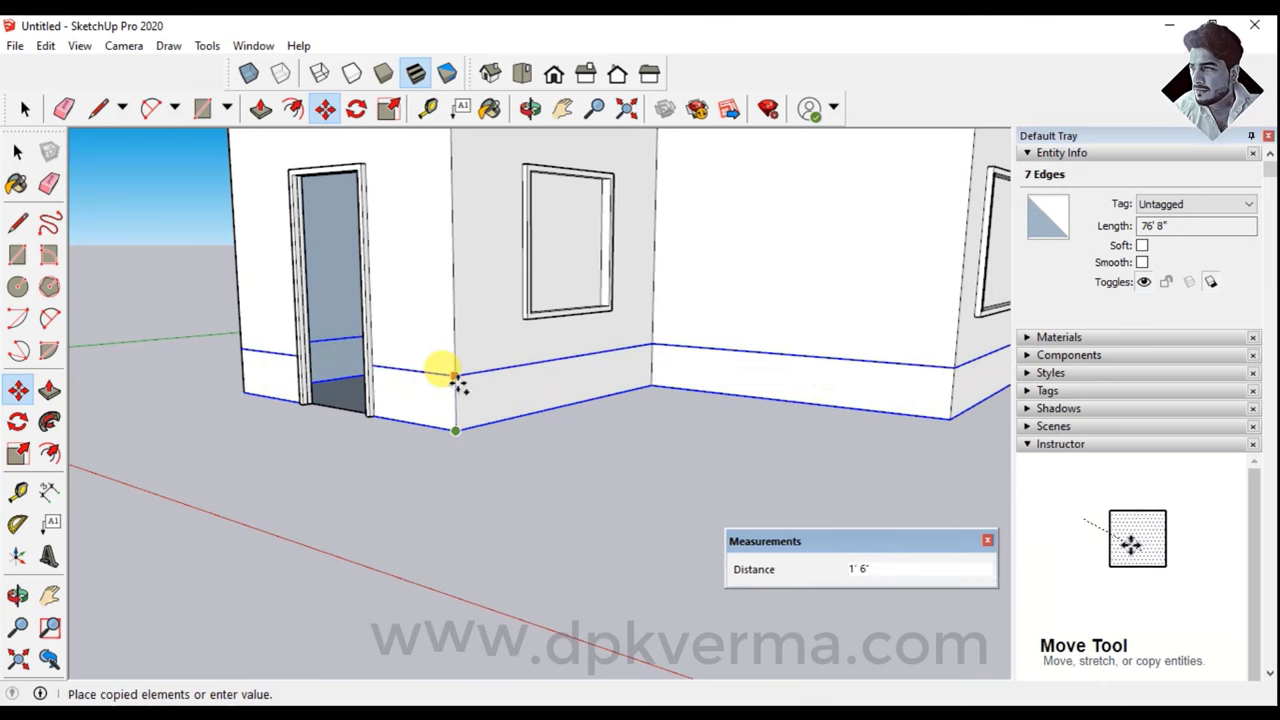
type("2")
key("Return")
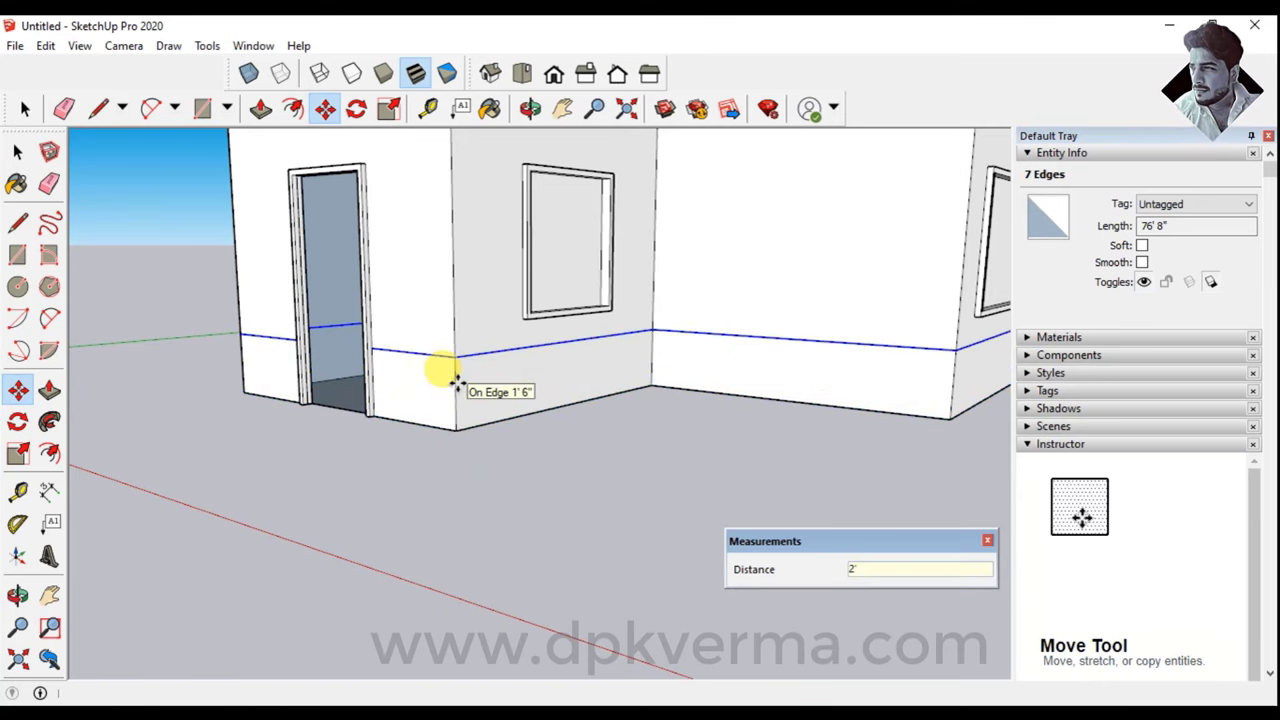
scroll(470, 400, "down", 3)
Clear the selection and zoom in toward the house corner
left_click(18, 152)
left_click(289, 402)
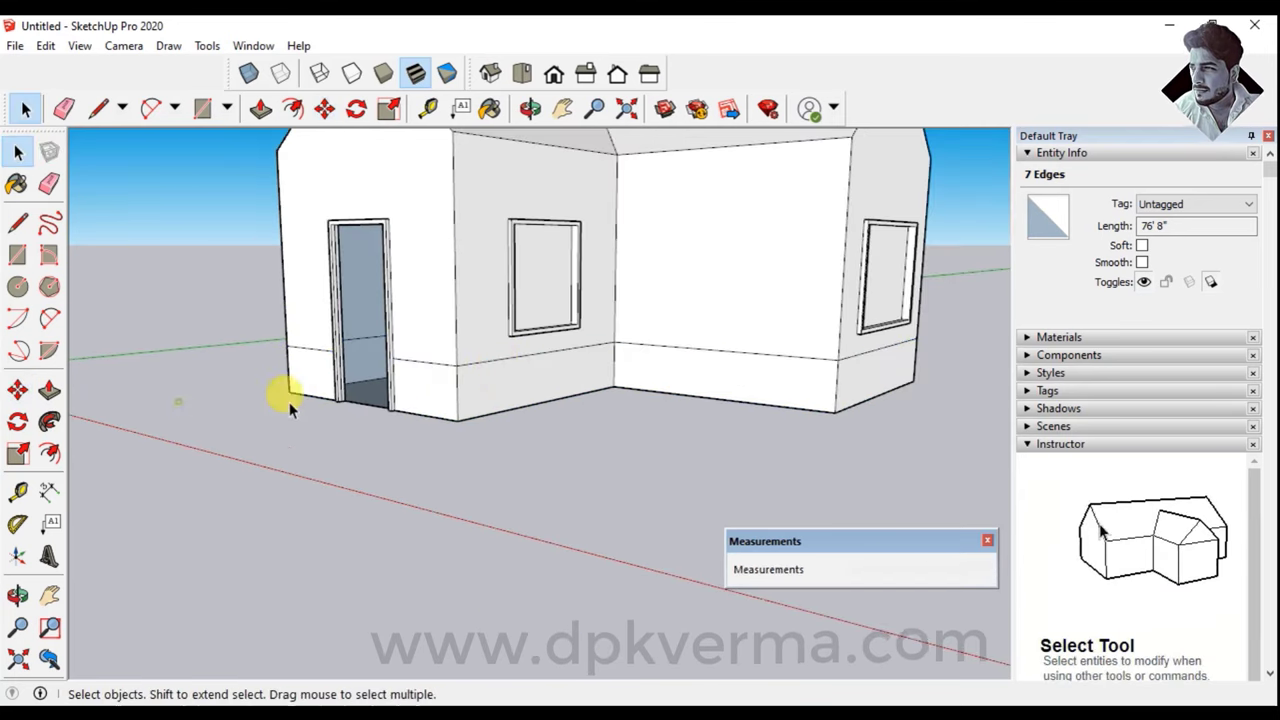
middle_click_drag(289, 402, 480, 405)
scroll(486, 407, "up", 2)
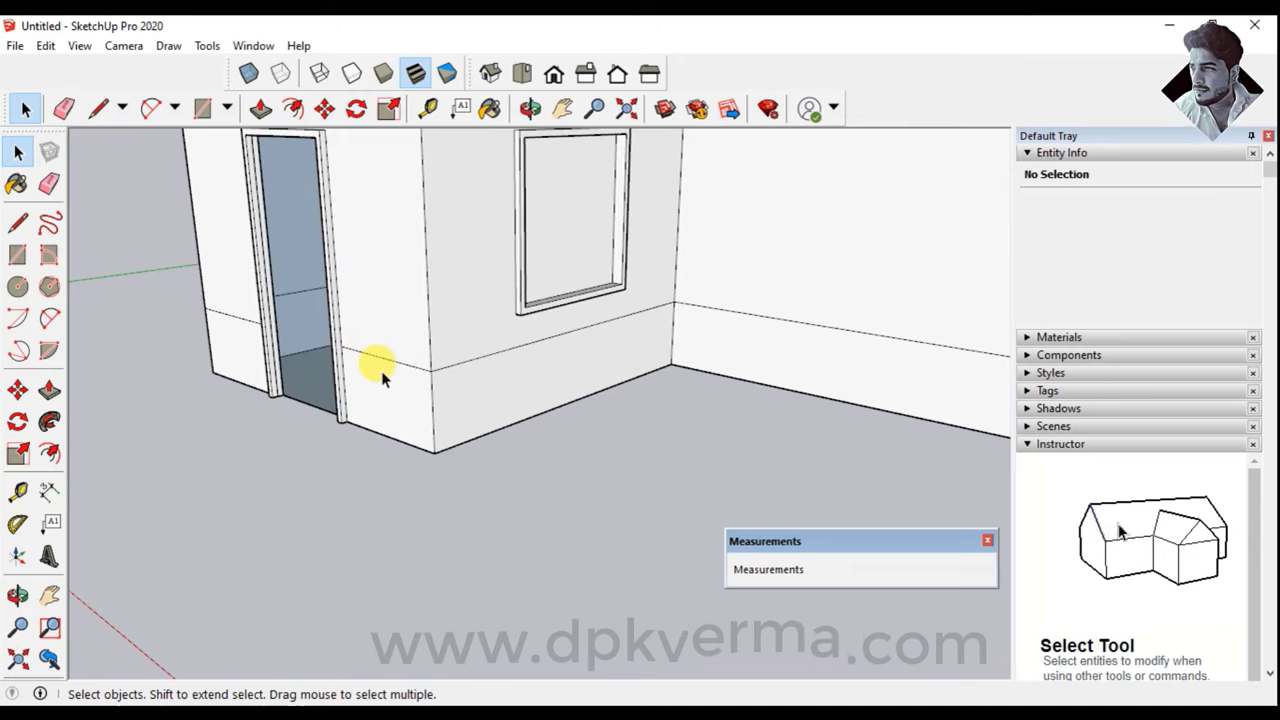
scroll(380, 375, "up", 2)
scroll(327, 340, "up", 2)
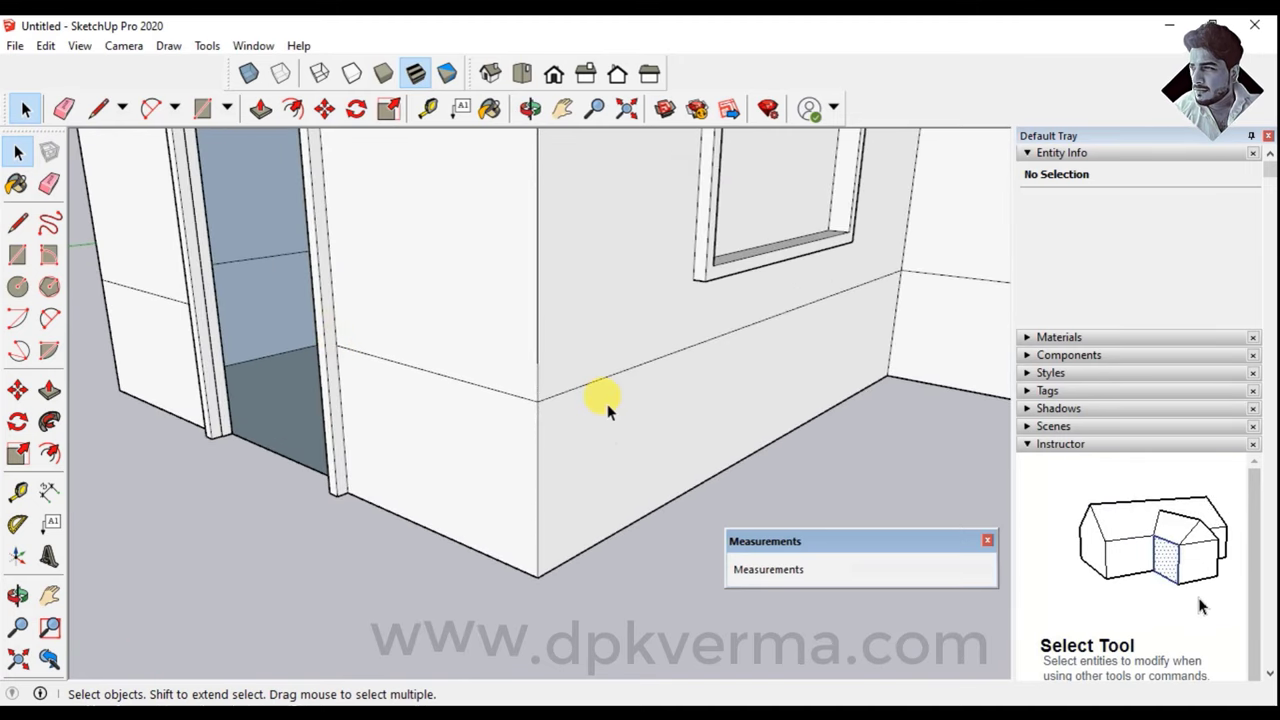
scroll(333, 362, "up", 2)
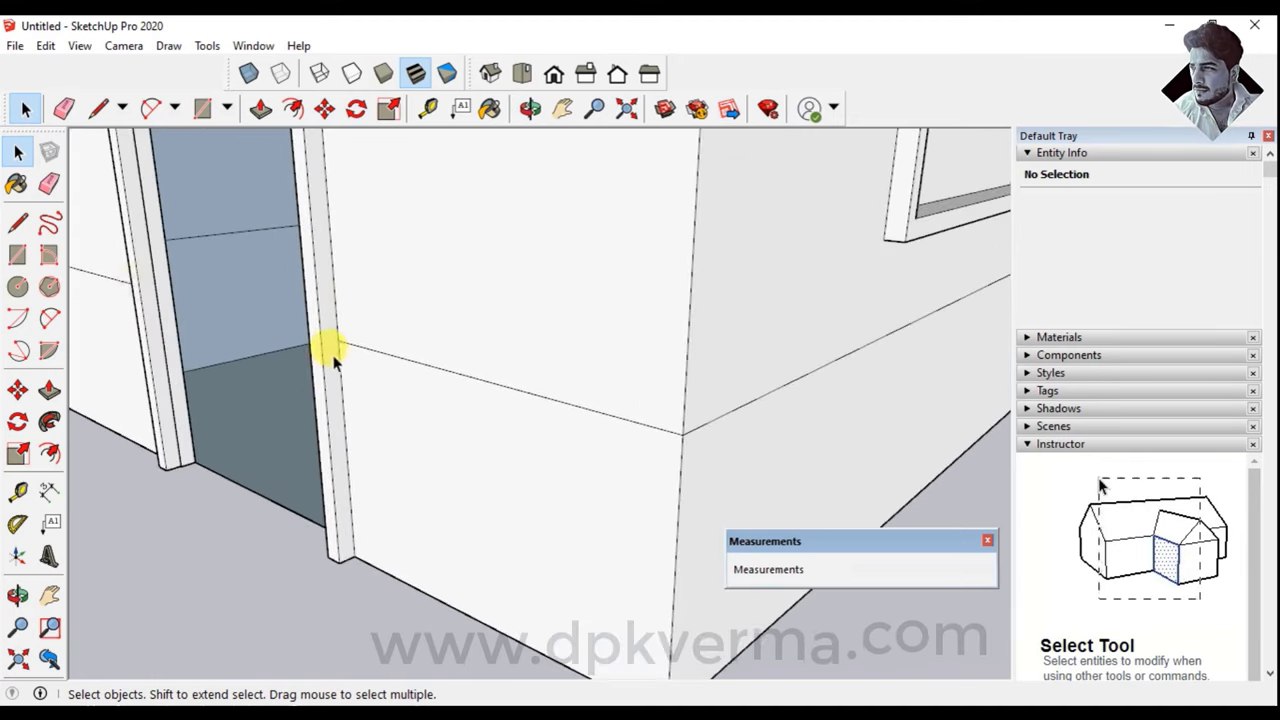
left_click(18, 228)
scroll(338, 355, "up", 2)
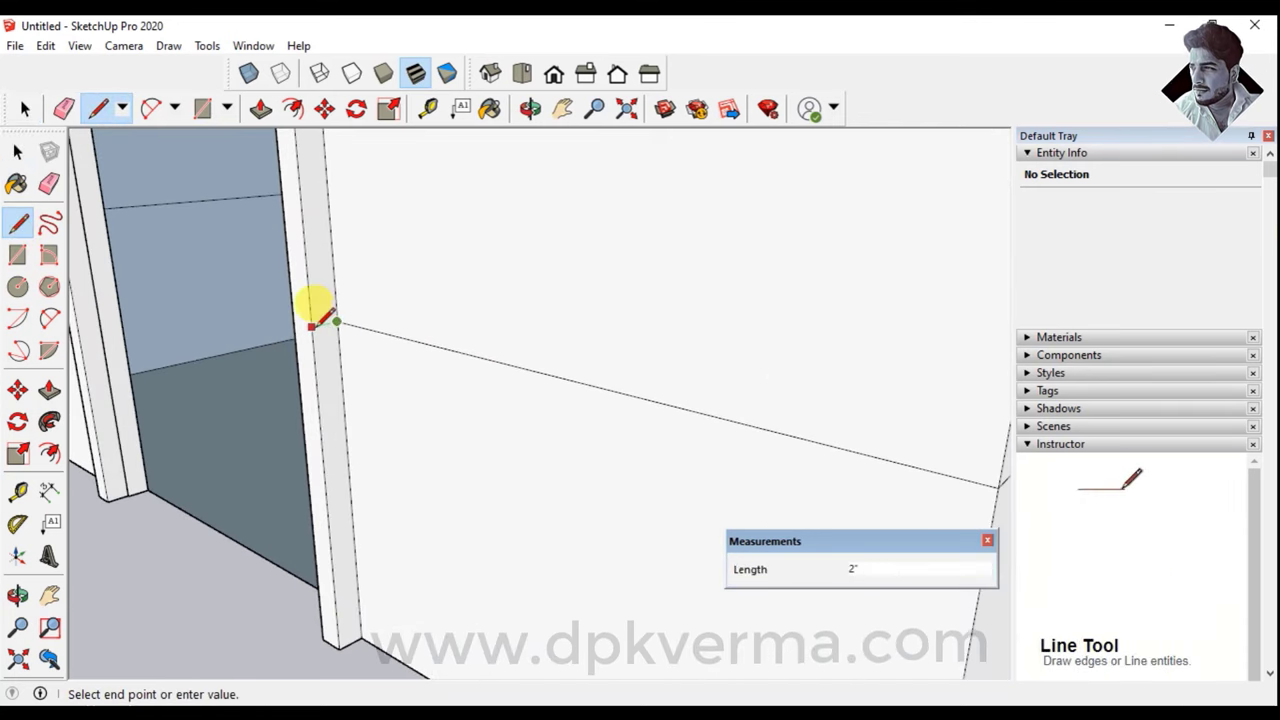
scroll(296, 364, "down", 3)
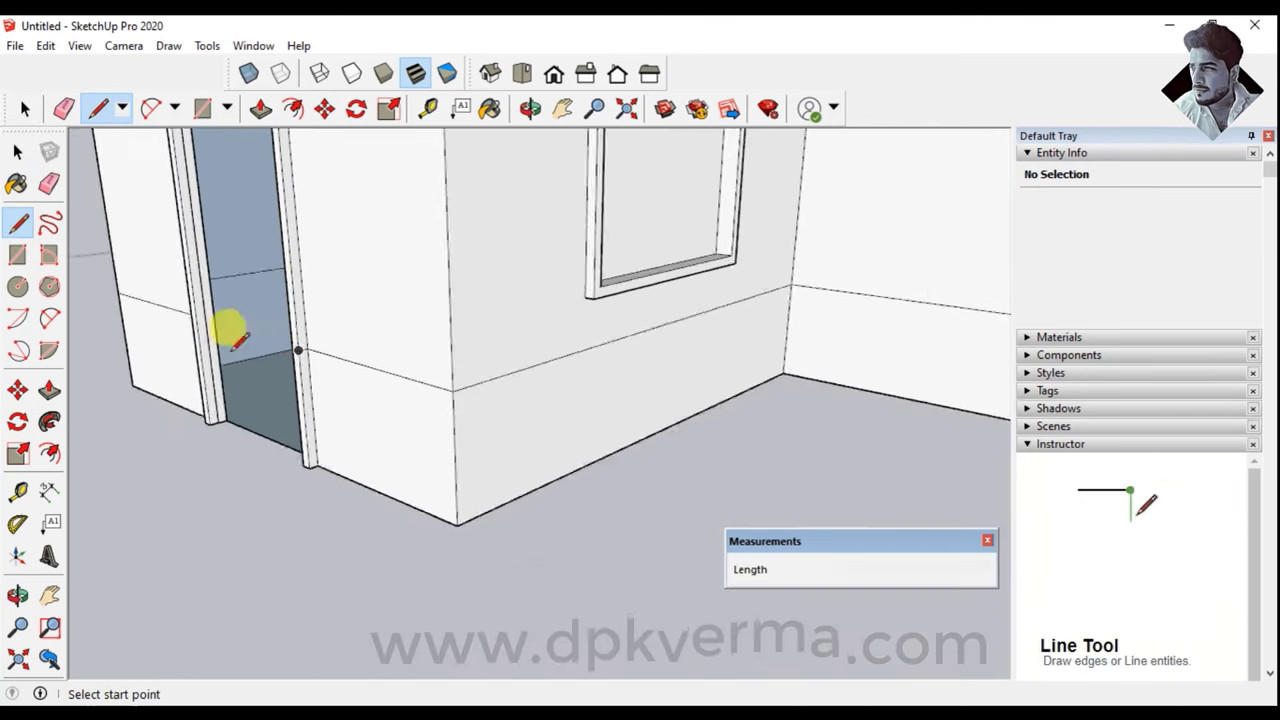
mouse_move(229, 329)
middle_mouse_down()
mouse_move(686, 380)
mouse_move(709, 457)
mouse_move(777, 434)
mouse_move(457, 429)
mouse_move(400, 471)
mouse_move(390, 500)
mouse_move(517, 437)
mouse_move(306, 566)
middle_mouse_up()
scroll(664, 476, "up", 3)
scroll(391, 505, "down", 3)
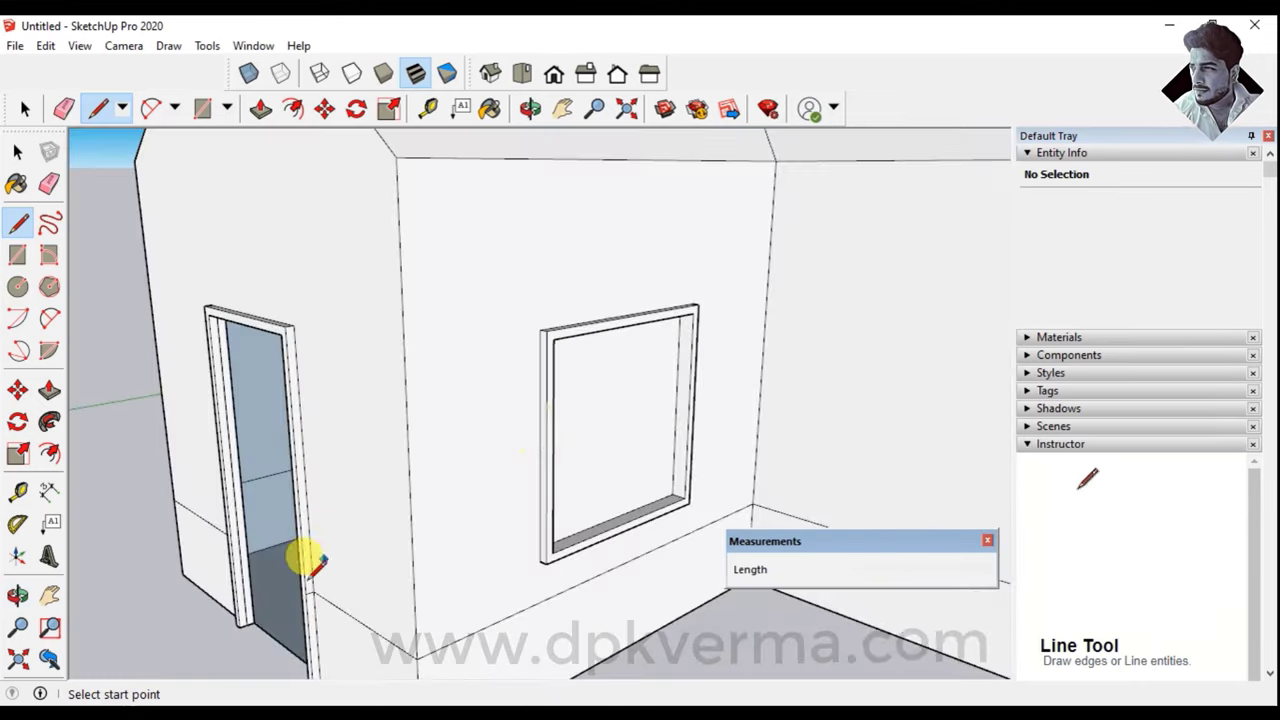
scroll(309, 628, "up", 3)
scroll(309, 628, "up", 2)
left_click(331, 503)
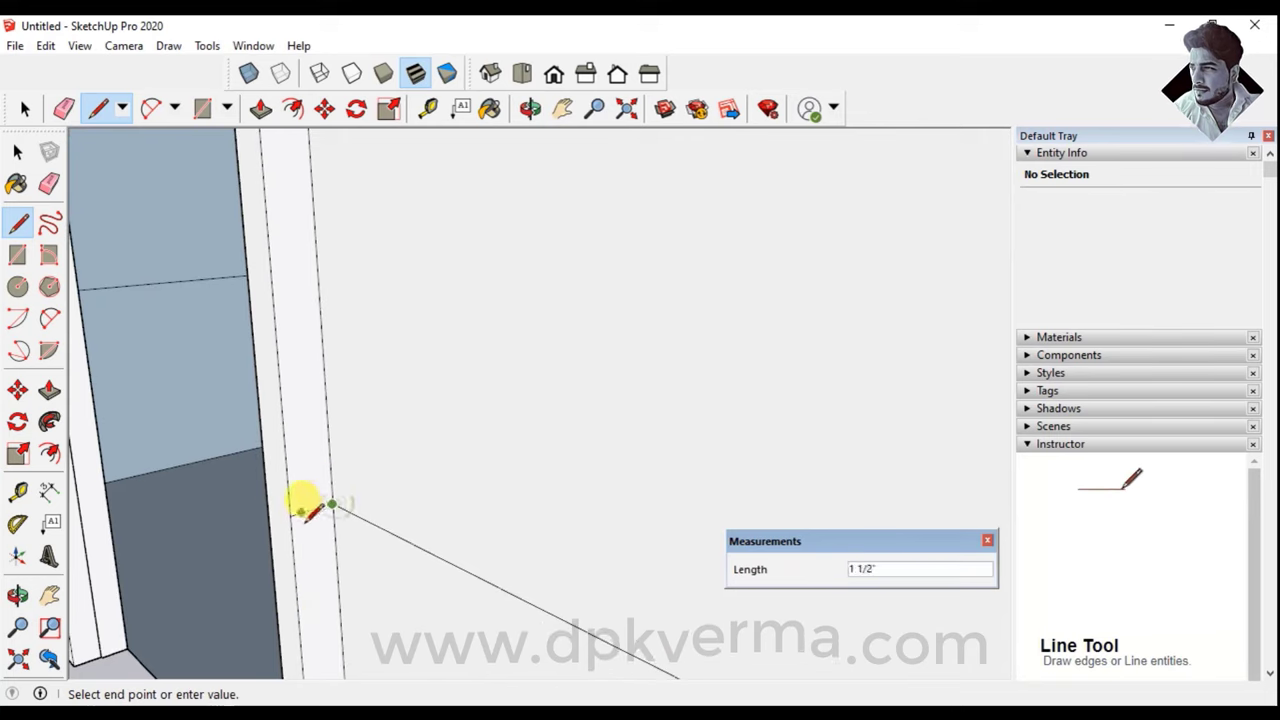
scroll(372, 510, "down", 2)
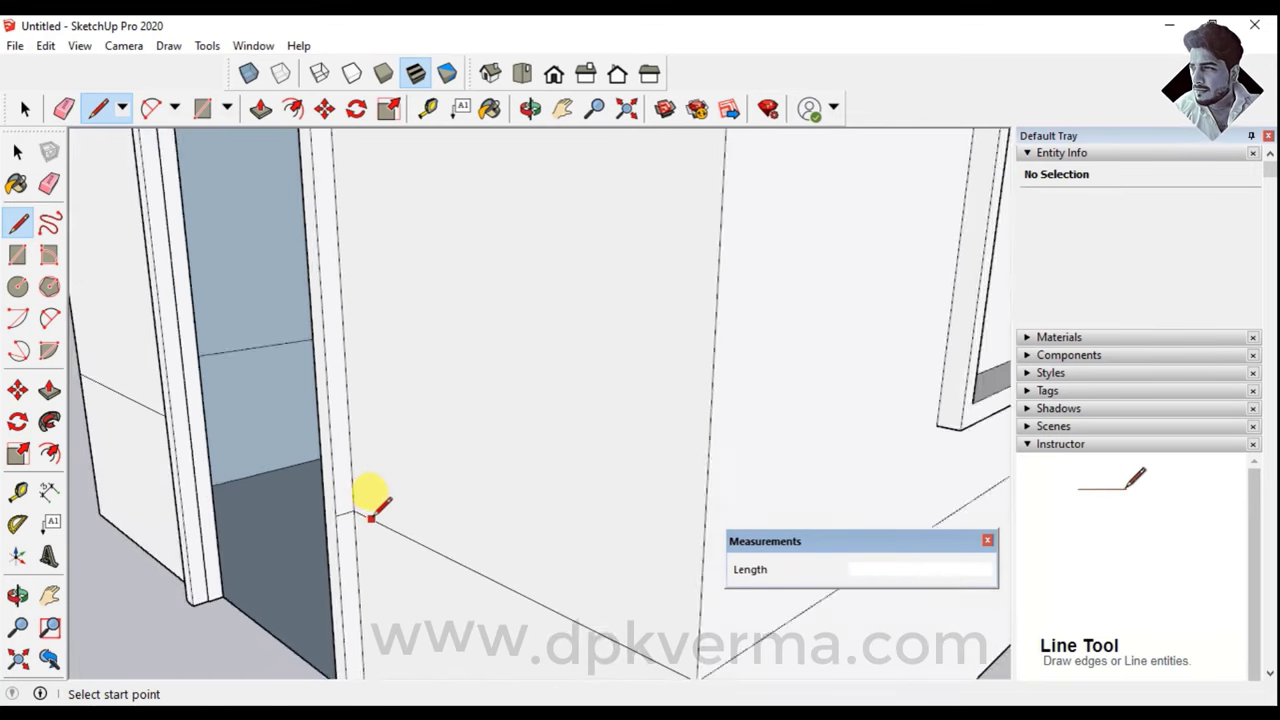
scroll(375, 512, "down", 2)
scroll(380, 515, "down", 2)
scroll(387, 520, "down", 1)
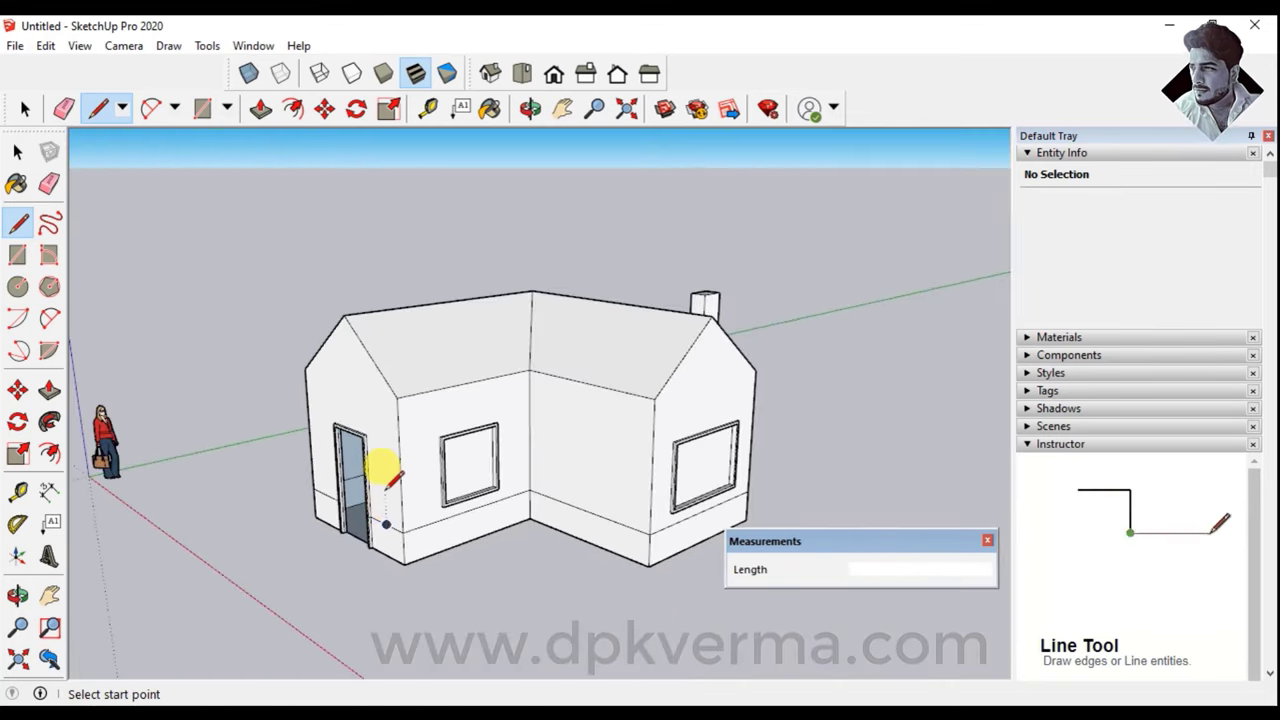
scroll(412, 525, "up", 1)
scroll(380, 542, "up", 1)
scroll(349, 557, "up", 2)
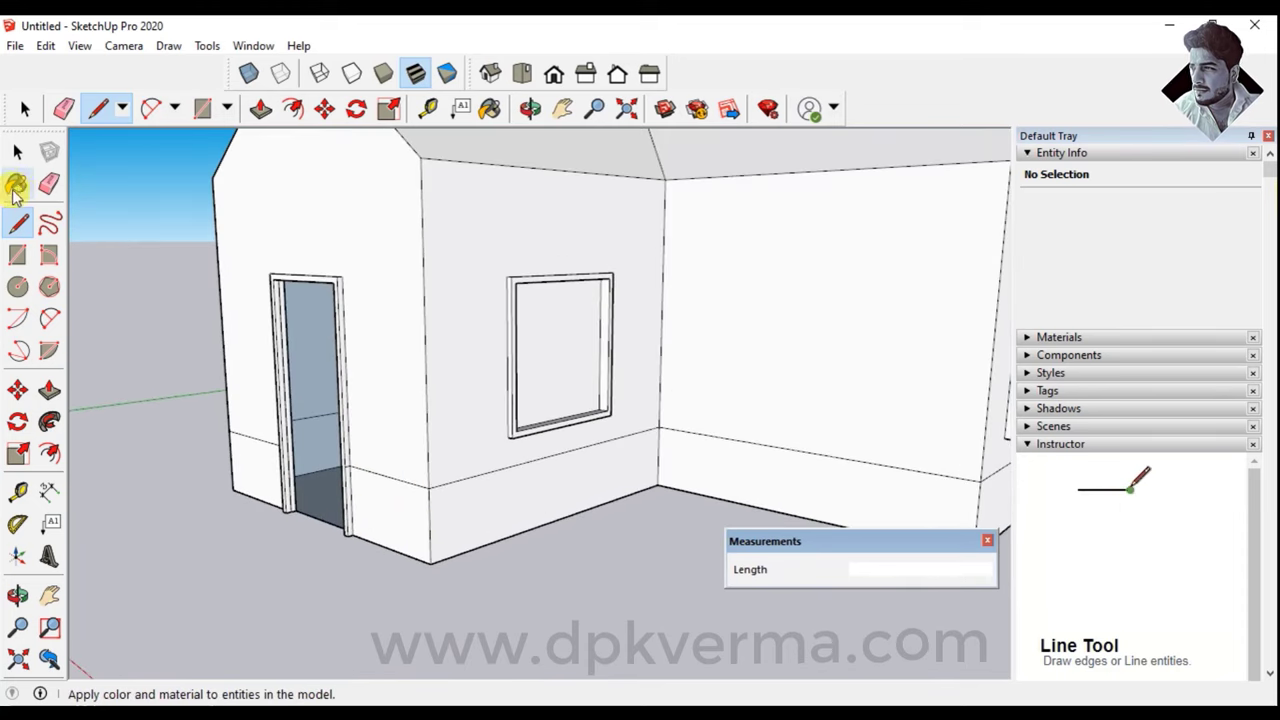
Push the baseboard face beside the door out 2 inches
left_click(18, 152)
scroll(381, 498, "up", 2)
middle_click_drag(381, 498, 374, 508)
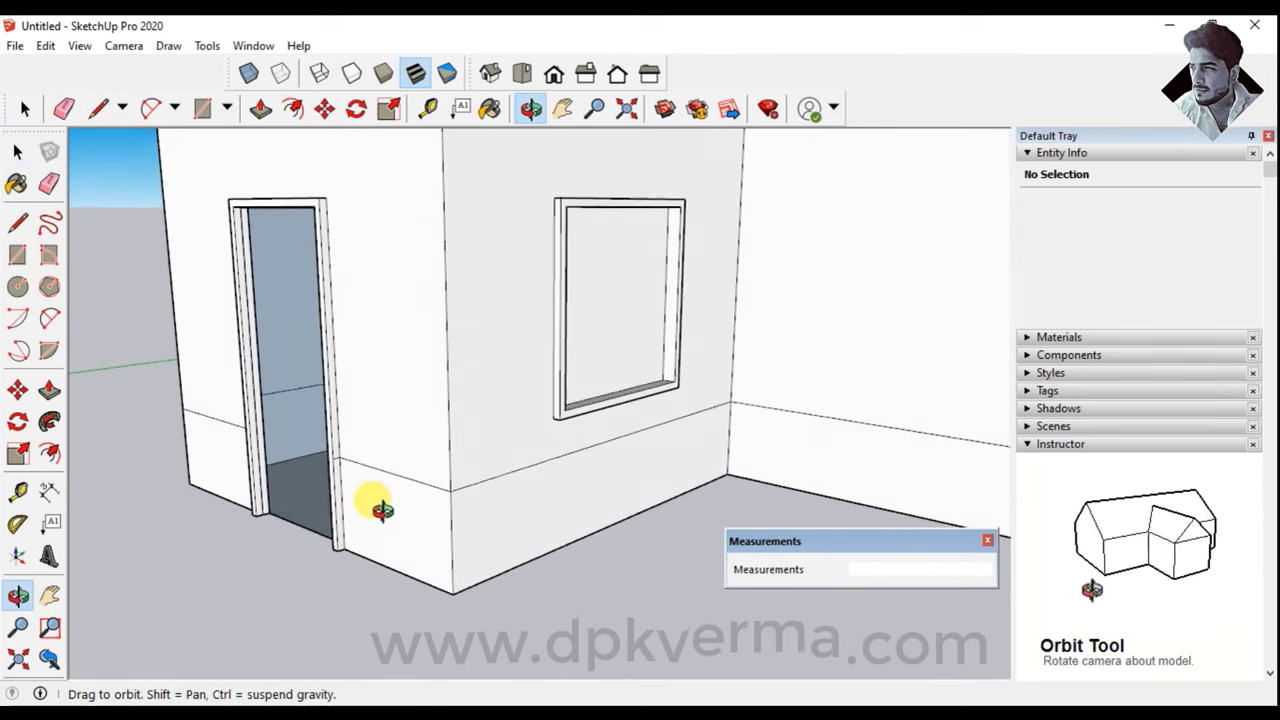
scroll(371, 512, "up", 1)
scroll(371, 512, "up", 1)
left_click(49, 390)
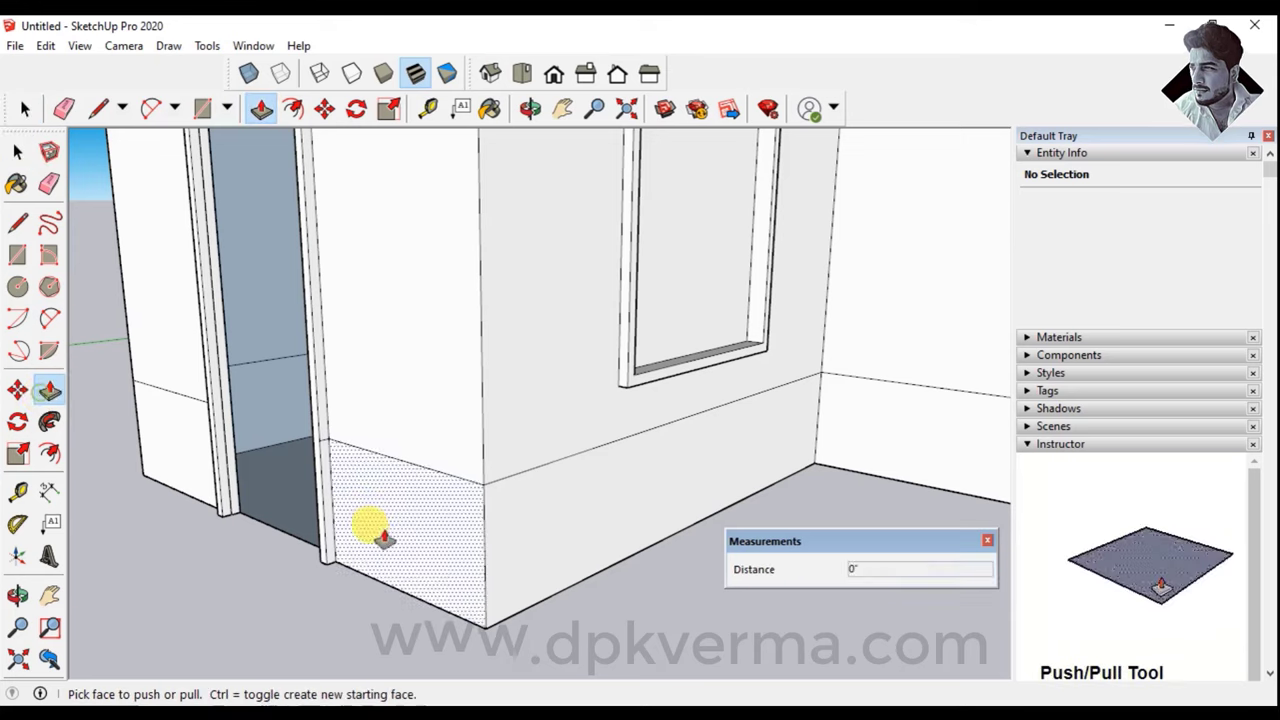
scroll(331, 457, "up", 2)
scroll(338, 474, "up", 1)
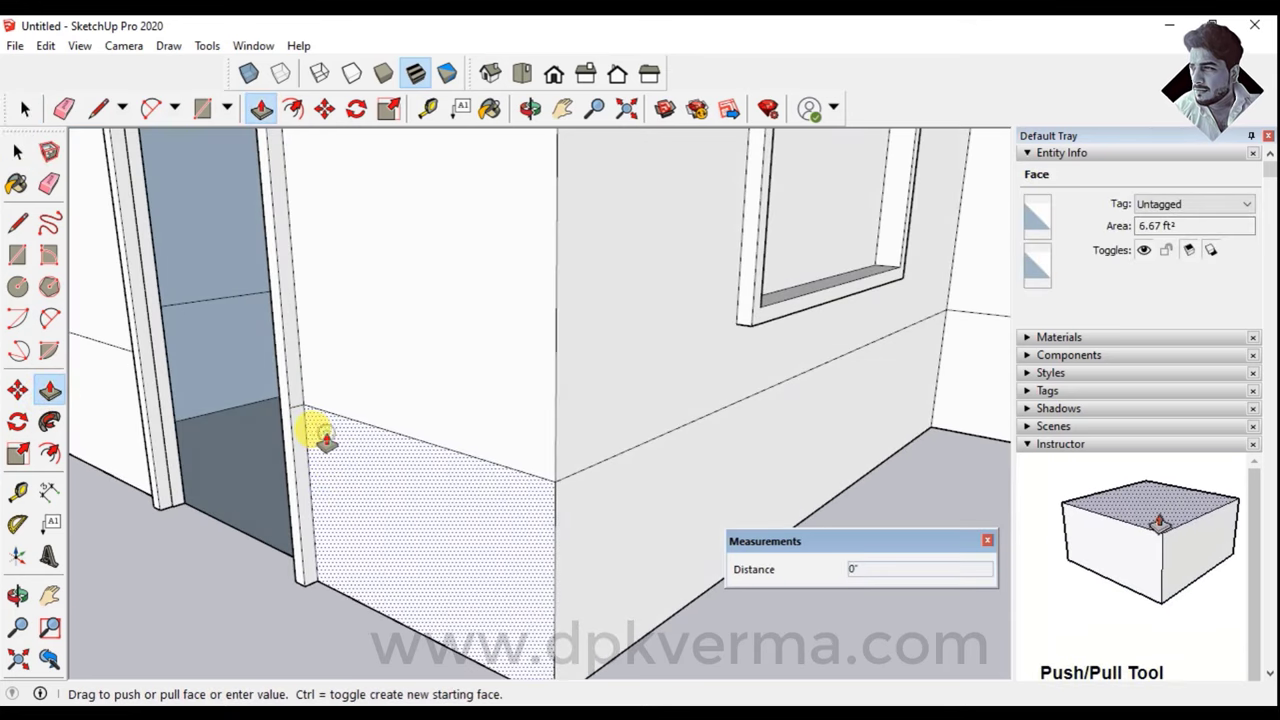
left_click(325, 437)
scroll(308, 428, "up", 1)
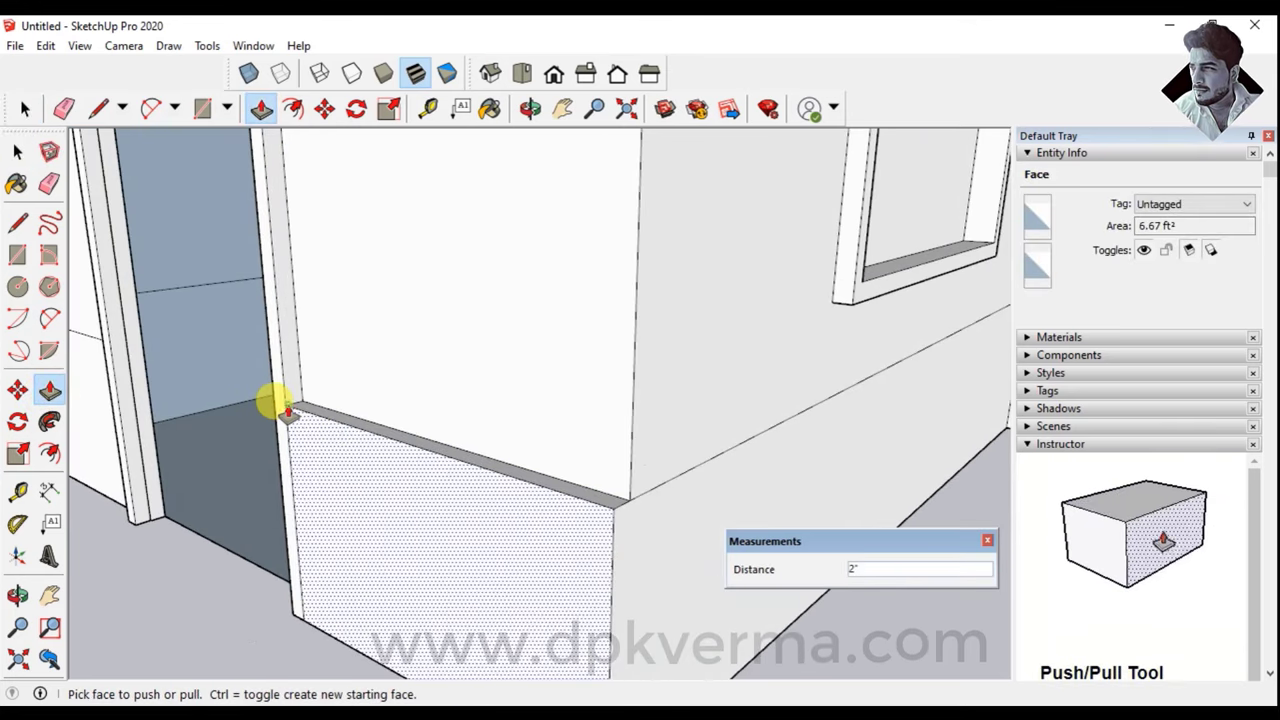
scroll(400, 491, "down", 2)
scroll(386, 486, "down", 2)
scroll(386, 486, "down", 2)
Repeat the 2-inch push on the window-wall baseboard, then orbit around to check the trim
mouse_move(500, 480)
middle_mouse_down()
mouse_move(410, 440)
mouse_move(438, 463)
mouse_move(394, 470)
middle_mouse_up()
double_click(394, 470)
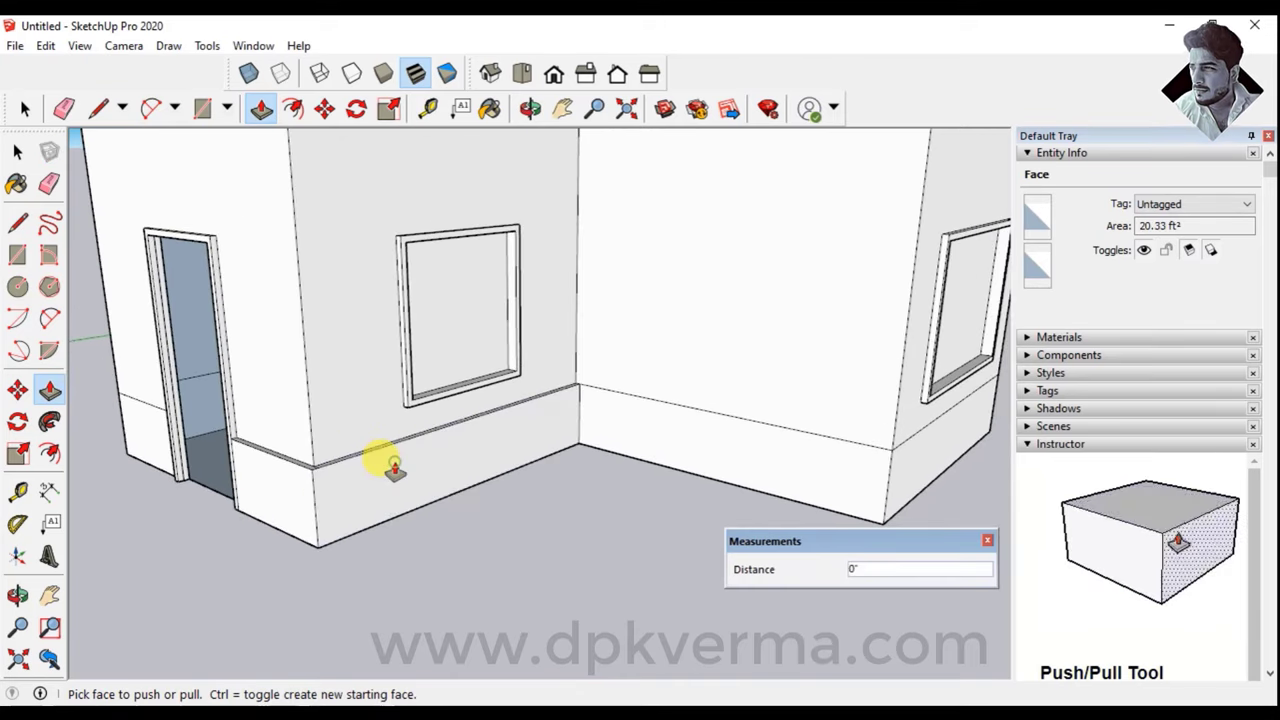
scroll(603, 414, "down", 3)
mouse_move(603, 414)
middle_mouse_down()
mouse_move(503, 417)
mouse_move(508, 446)
middle_mouse_up()
middle_click_drag(671, 480, 592, 563)
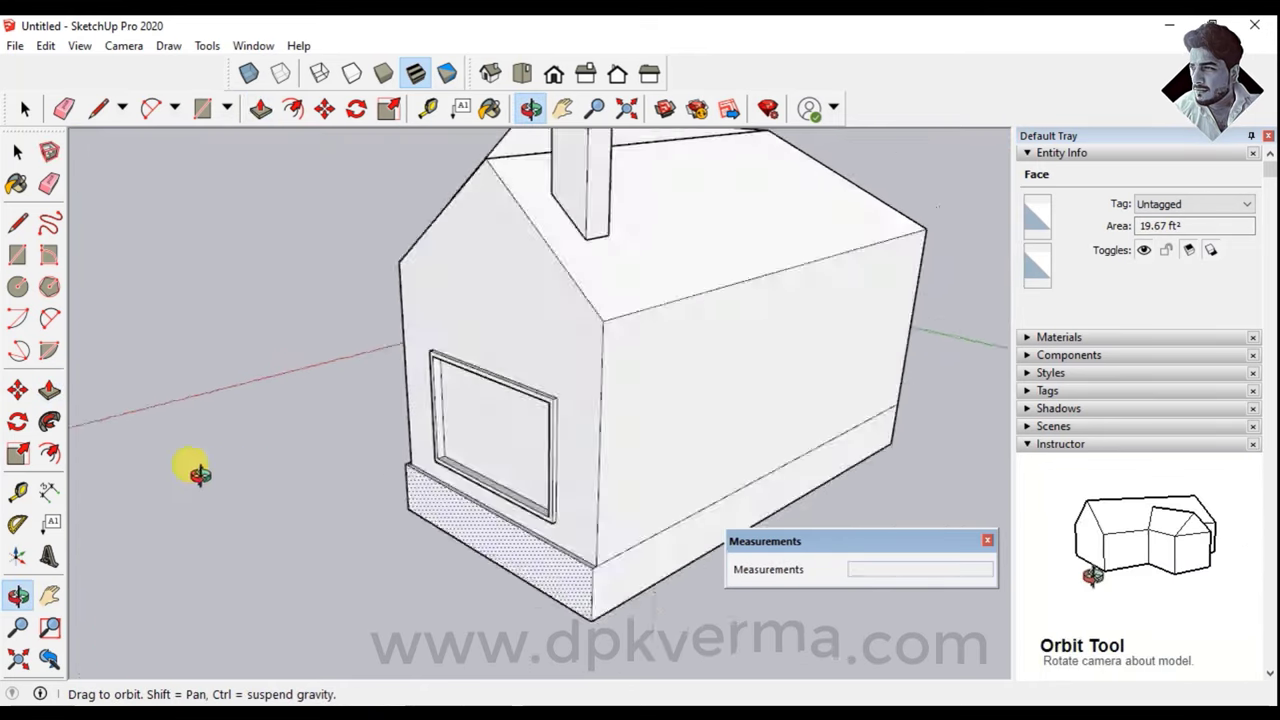
mouse_move(677, 491)
middle_mouse_down()
mouse_move(351, 451)
mouse_move(386, 491)
middle_mouse_up()
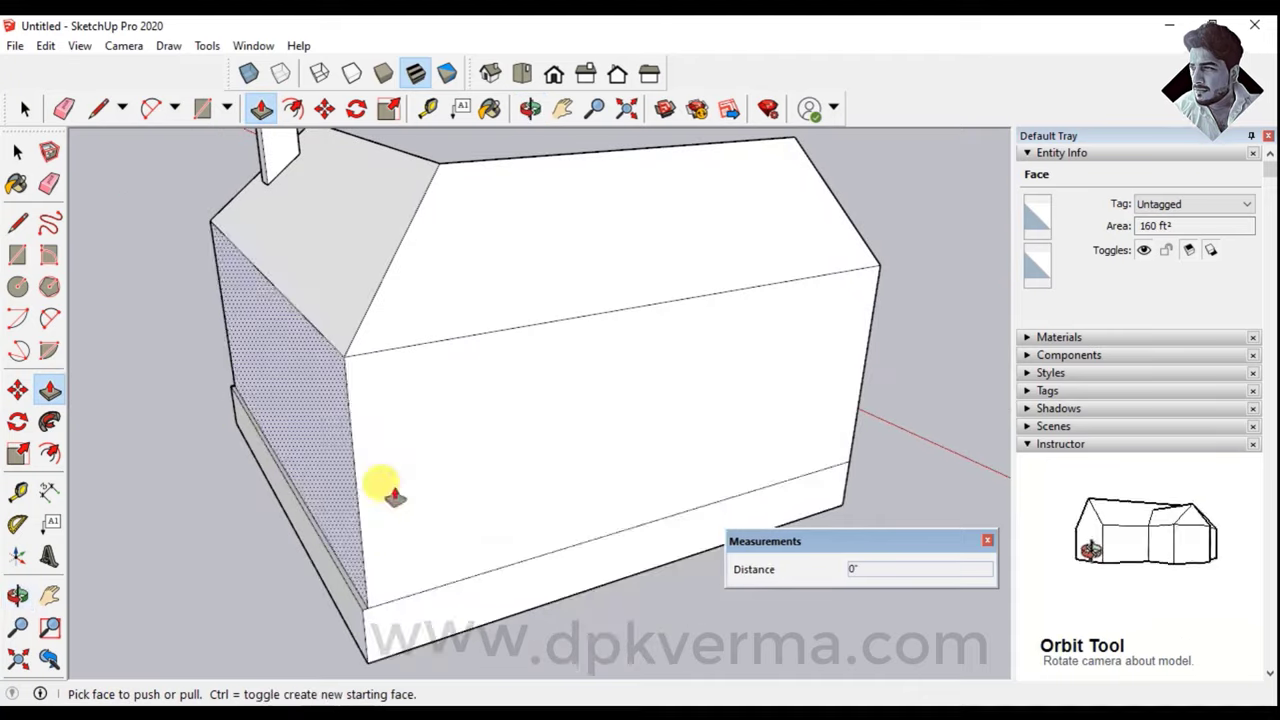
mouse_move(600, 551)
middle_mouse_down()
mouse_move(523, 420)
mouse_move(209, 409)
mouse_move(445, 582)
middle_mouse_up()
scroll(462, 562, "up", 3)
scroll(495, 538, "down", 1)
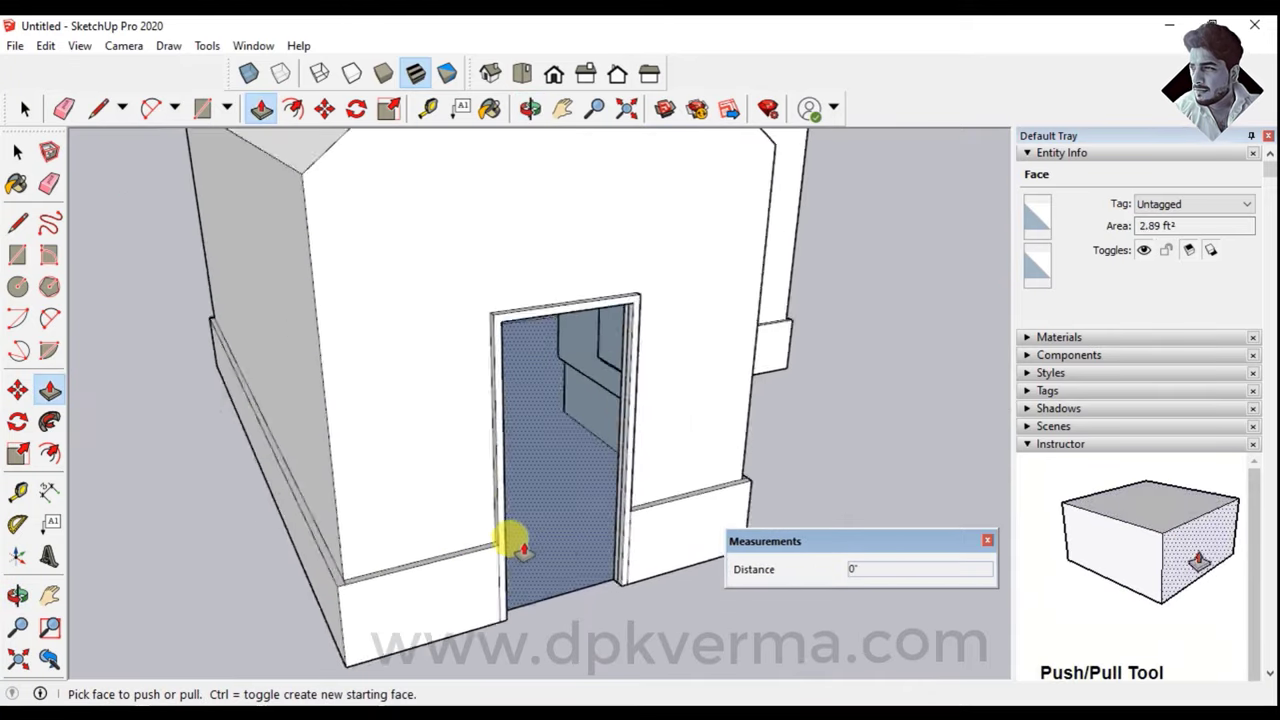
scroll(560, 520, "down", 2)
middle_click_drag(608, 505, 337, 480)
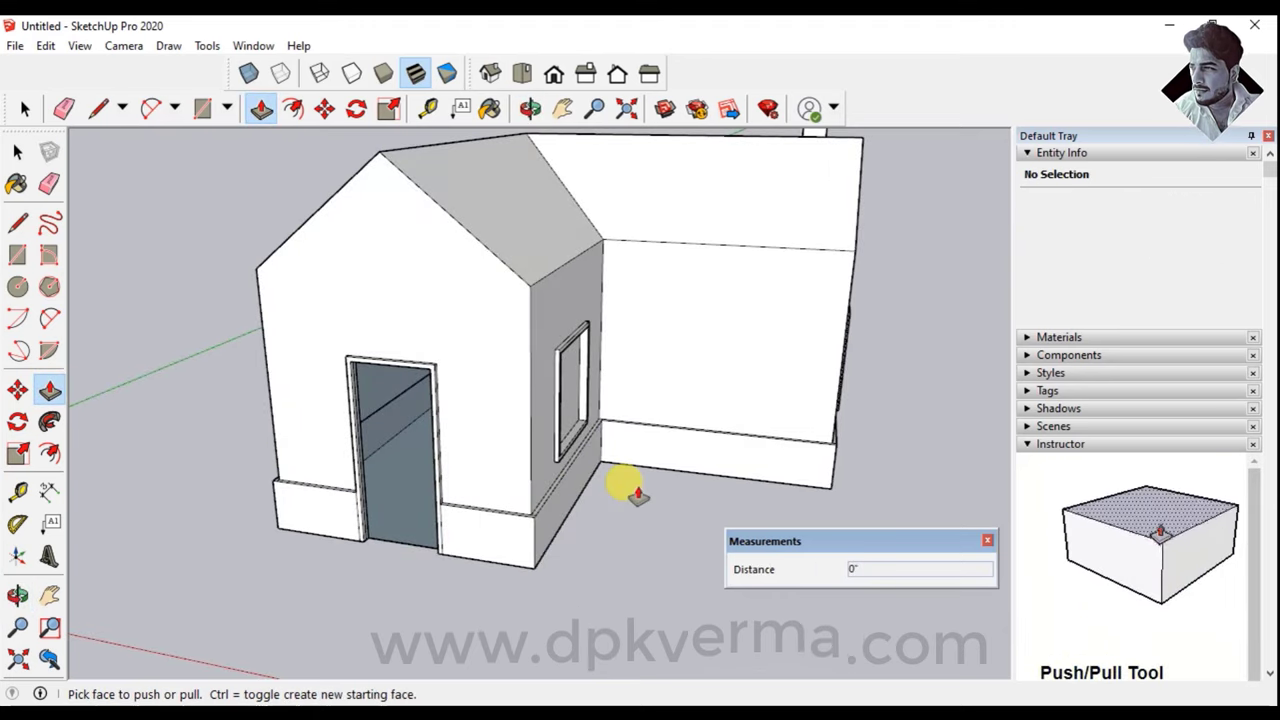
scroll(470, 545, "up", 2)
mouse_move(491, 566)
middle_mouse_down()
mouse_move(514, 506)
mouse_move(657, 434)
mouse_move(410, 467)
middle_mouse_up()
scroll(410, 470, "down", 2)
scroll(486, 500, "down", 2)
scroll(506, 457, "down", 2)
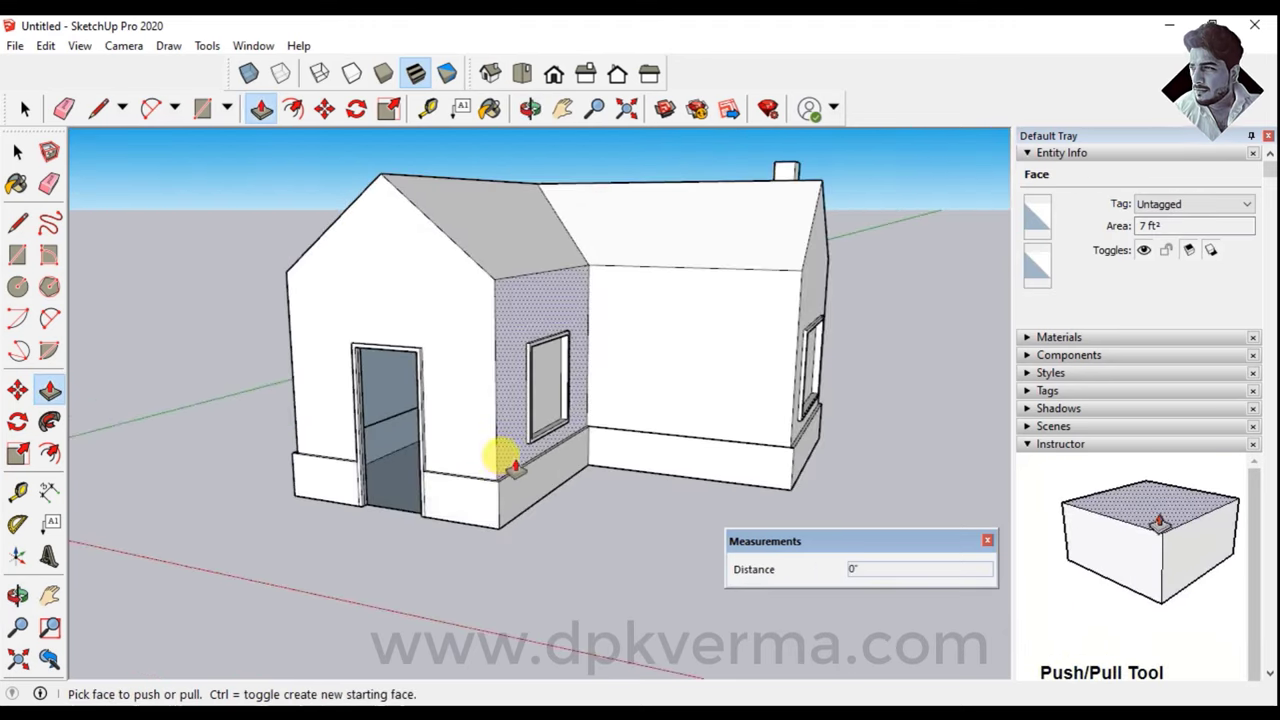
scroll(700, 360, "down", 1)
mouse_move(718, 352)
middle_mouse_down()
mouse_move(651, 394)
mouse_move(723, 386)
mouse_move(560, 372)
middle_mouse_up()
scroll(723, 386, "up", 3)
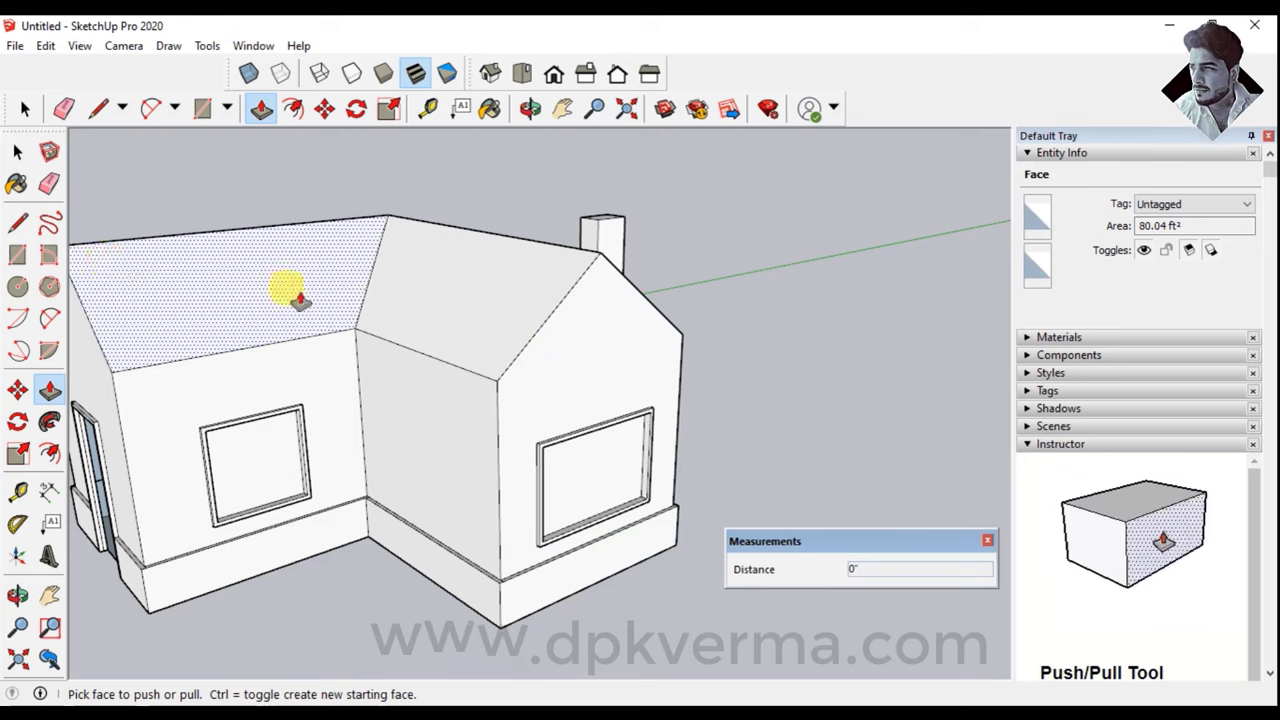
Offset a 4" guide below the left gable roof edge and trace a line along it
left_click(17, 490)
scroll(588, 318, "up", 3)
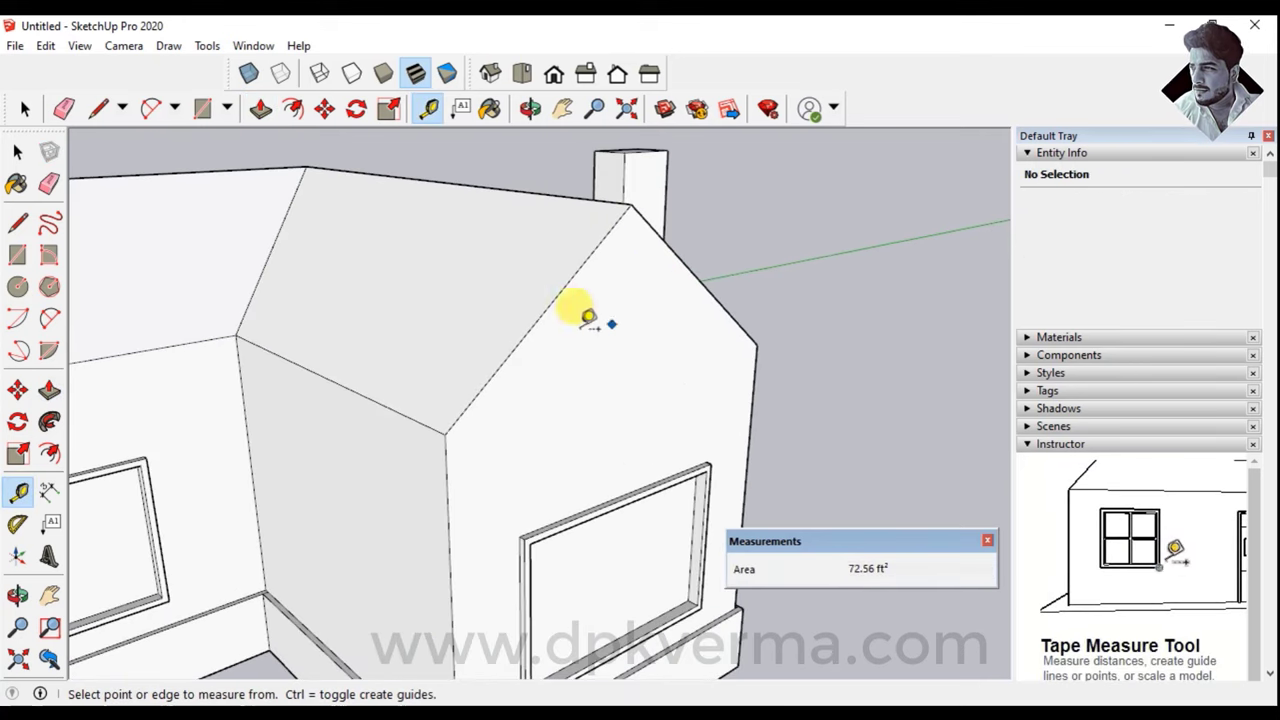
left_click(546, 310)
type("4")
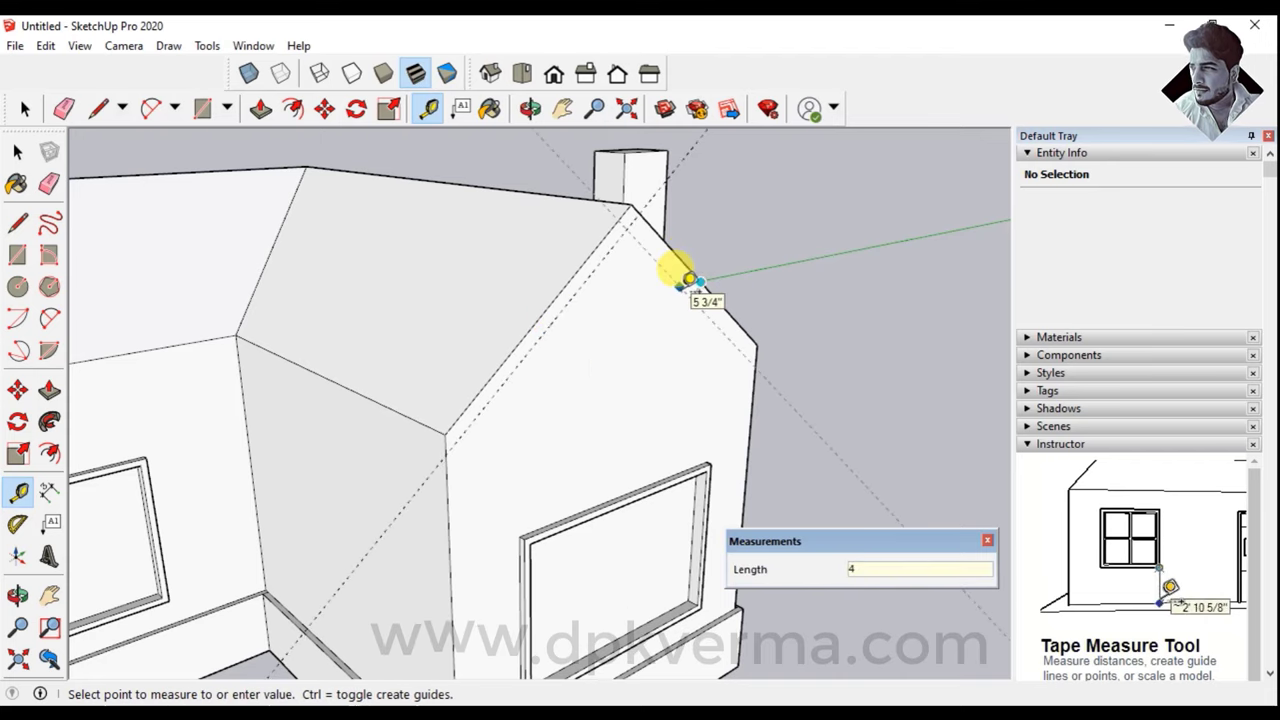
key("Return")
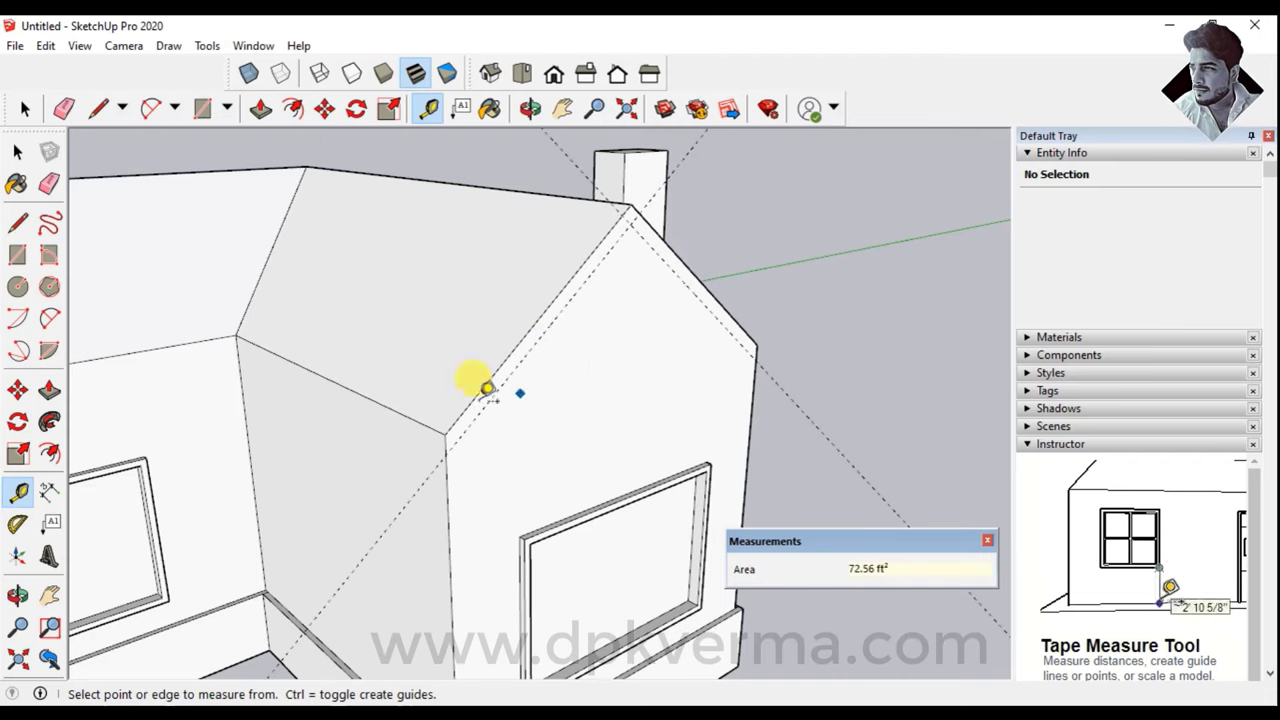
left_click(18, 223)
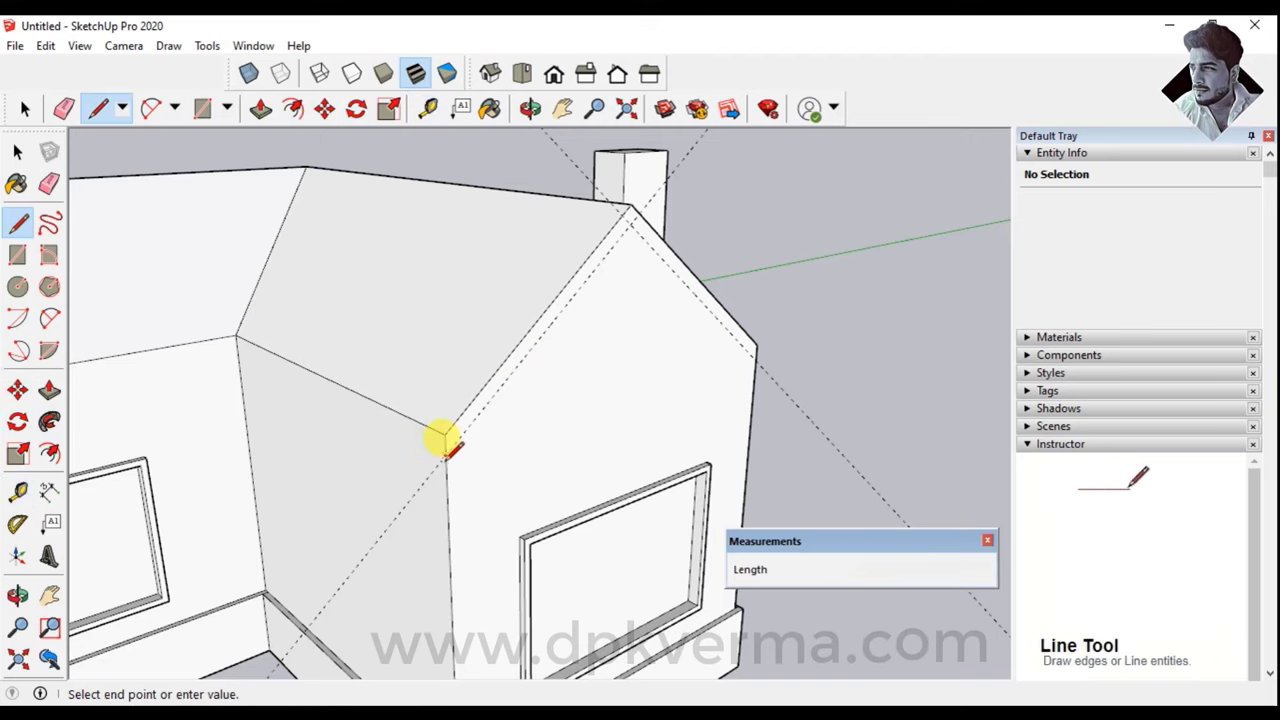
left_click(758, 345)
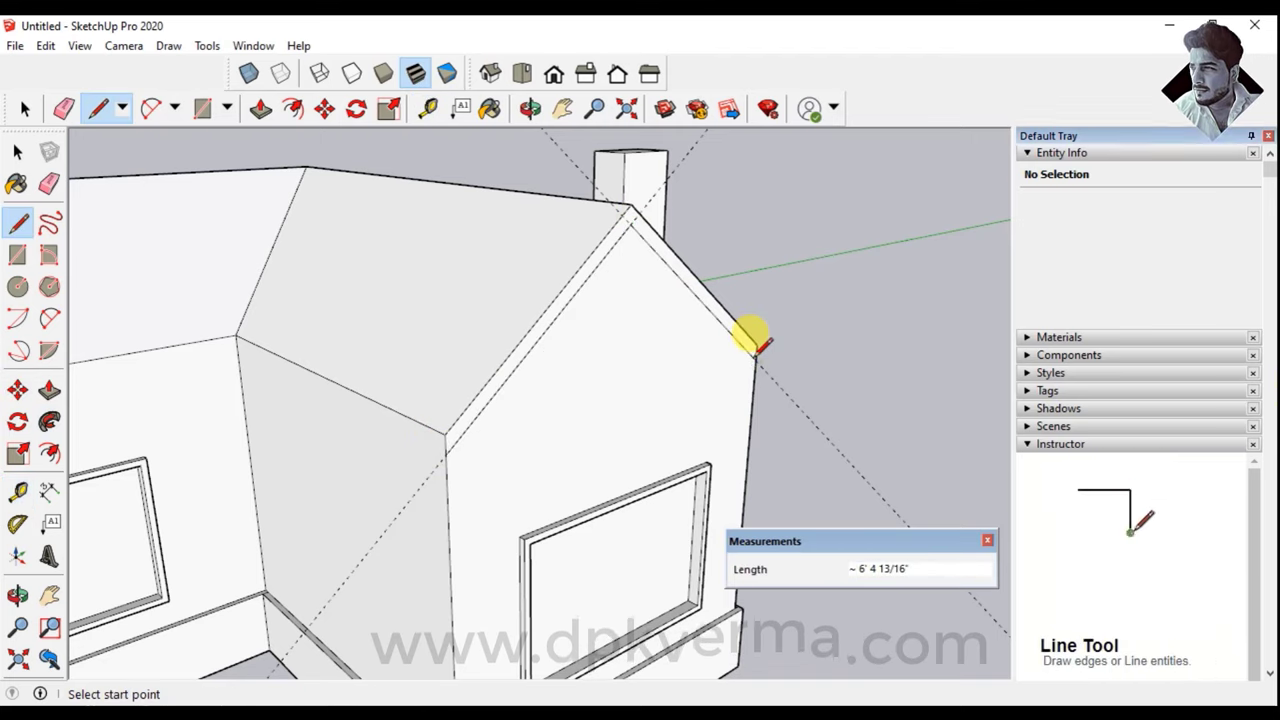
scroll(750, 340, "down", 3)
scroll(748, 343, "down", 2)
scroll(360, 355, "up", 1)
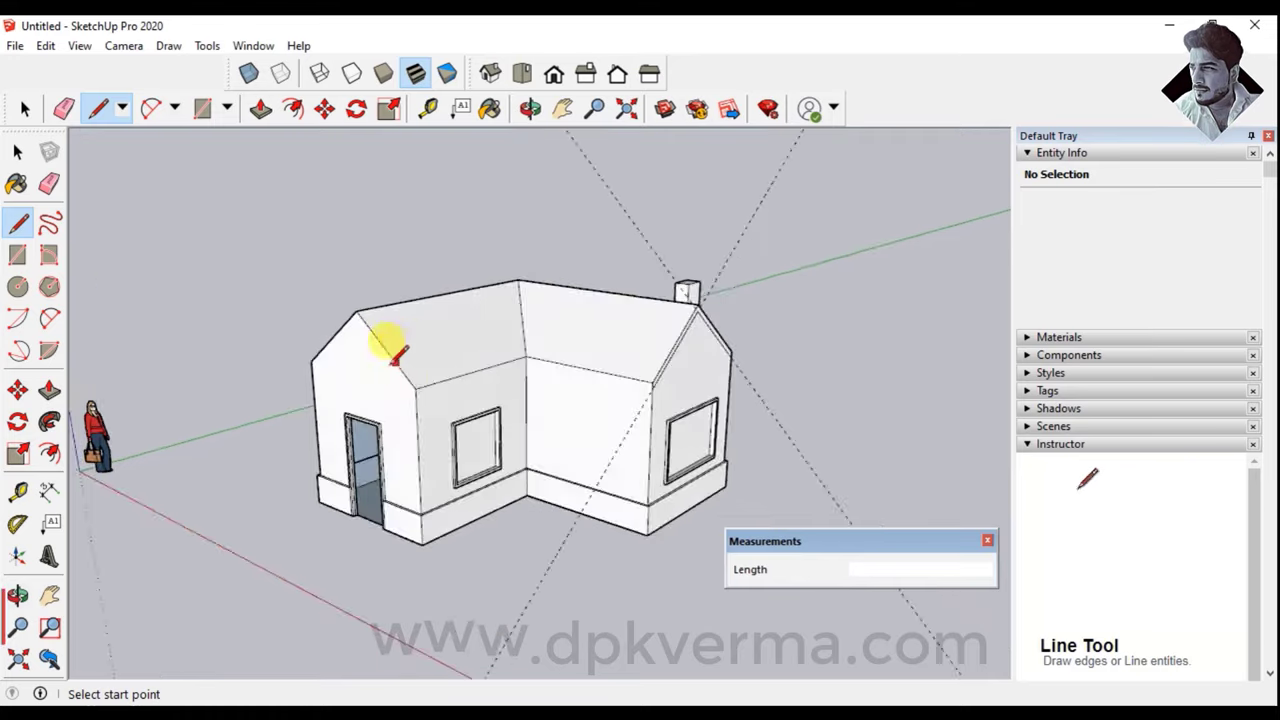
scroll(300, 345, "up", 3)
scroll(297, 345, "up", 1)
Offset a 4" guide from the other roof edge and trace a line from the gable corner
left_click(18, 491)
scroll(400, 313, "up", 1)
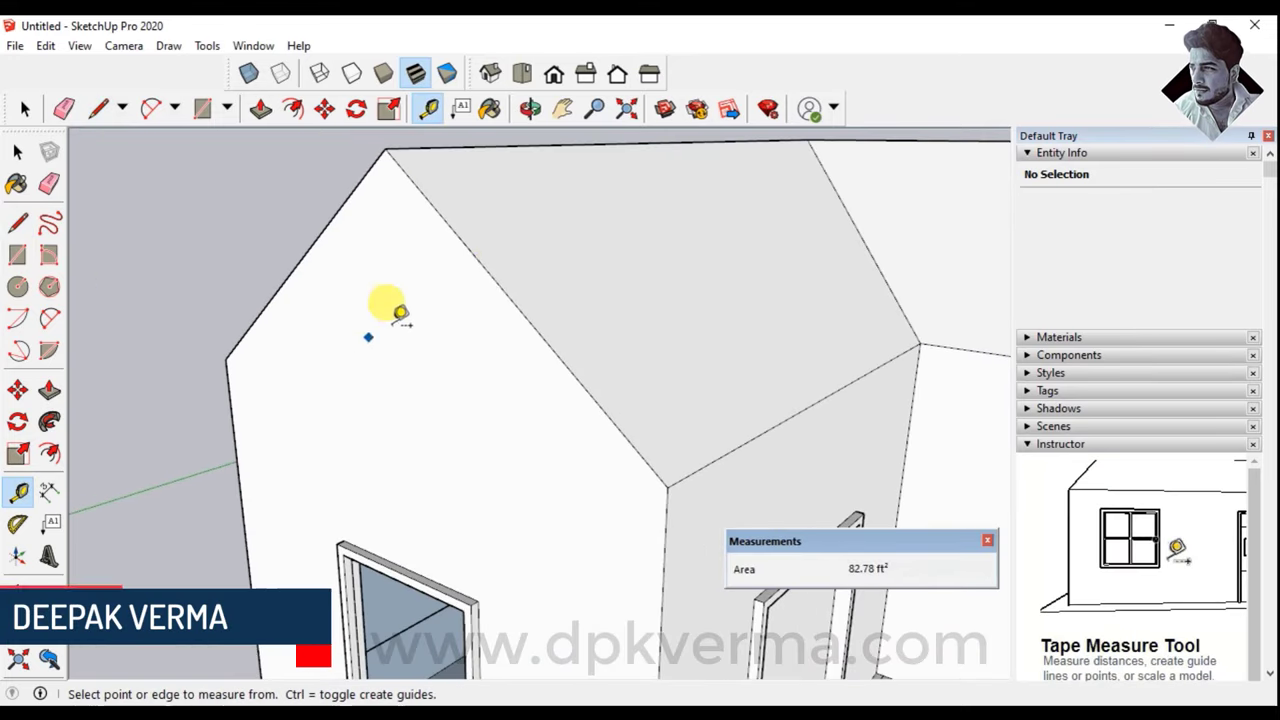
left_click(497, 282)
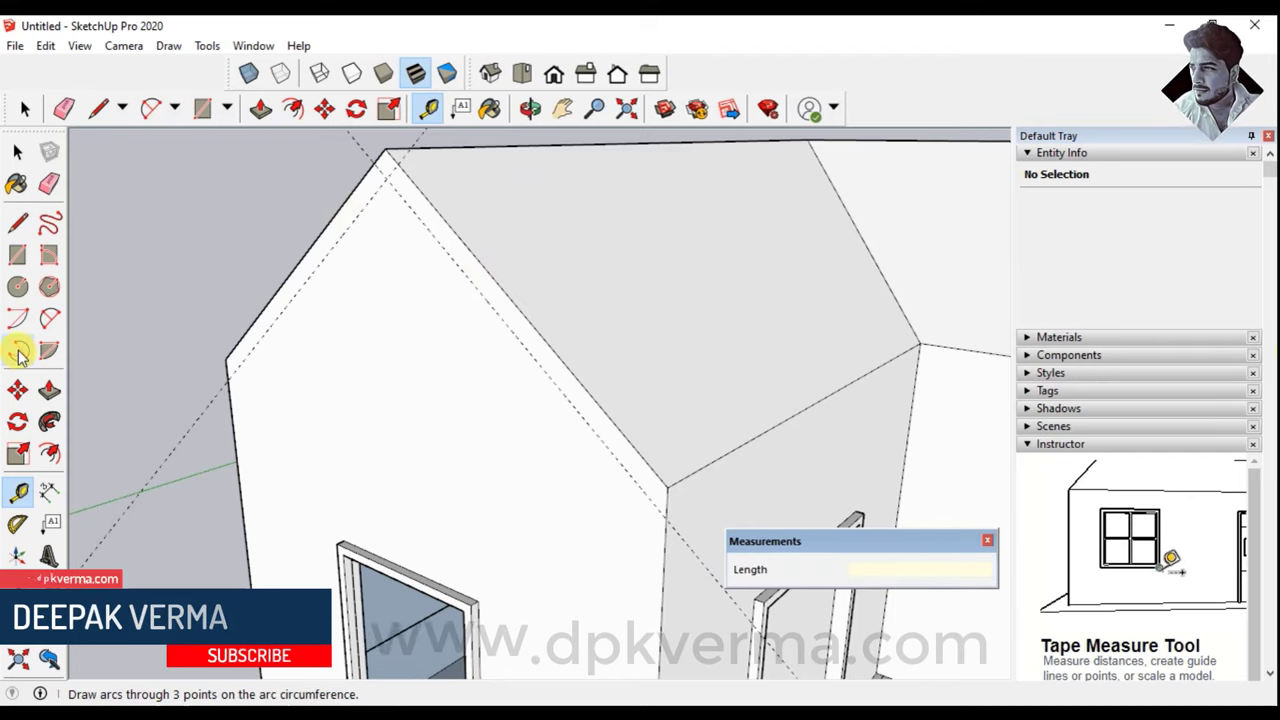
left_click(18, 222)
left_click(229, 364)
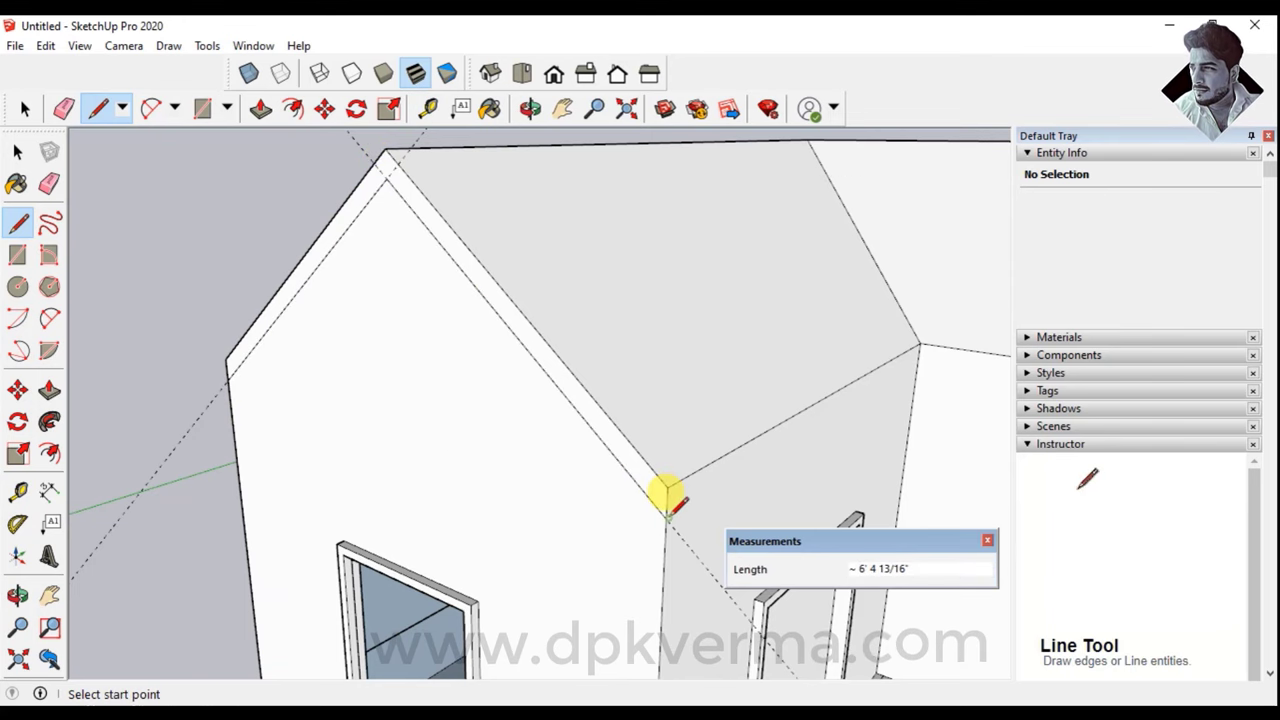
Delete all construction guides from the model
left_click(18, 152)
scroll(160, 328, "down", 3)
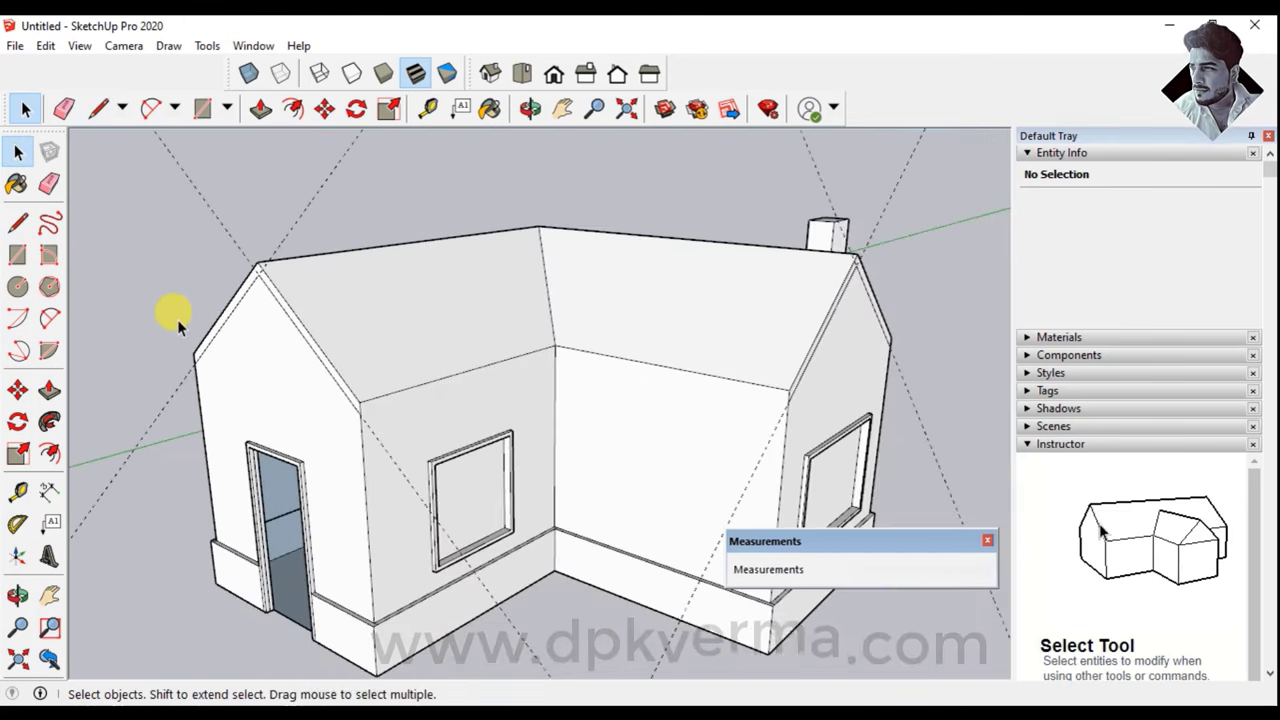
left_click(46, 46)
left_click(100, 214)
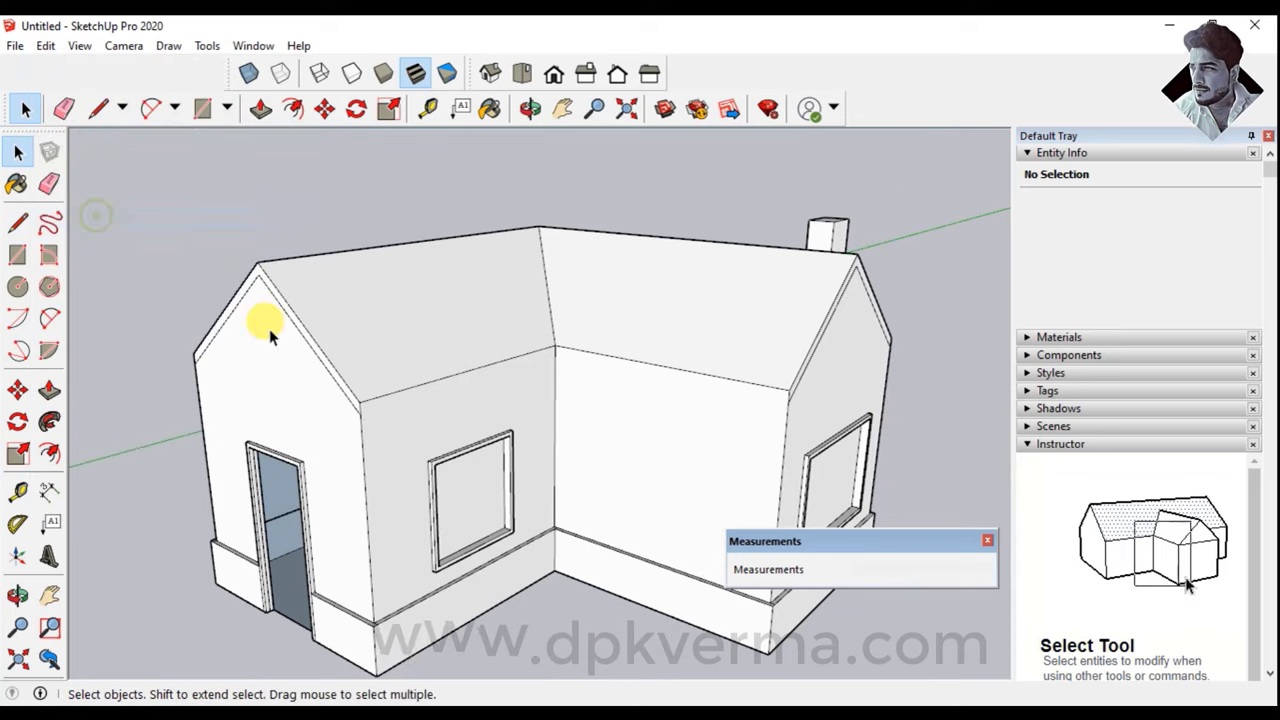
scroll(218, 320, "up", 2)
scroll(218, 320, "up", 1)
Push the left gable's roof-edge strip out 4"
left_click(49, 390)
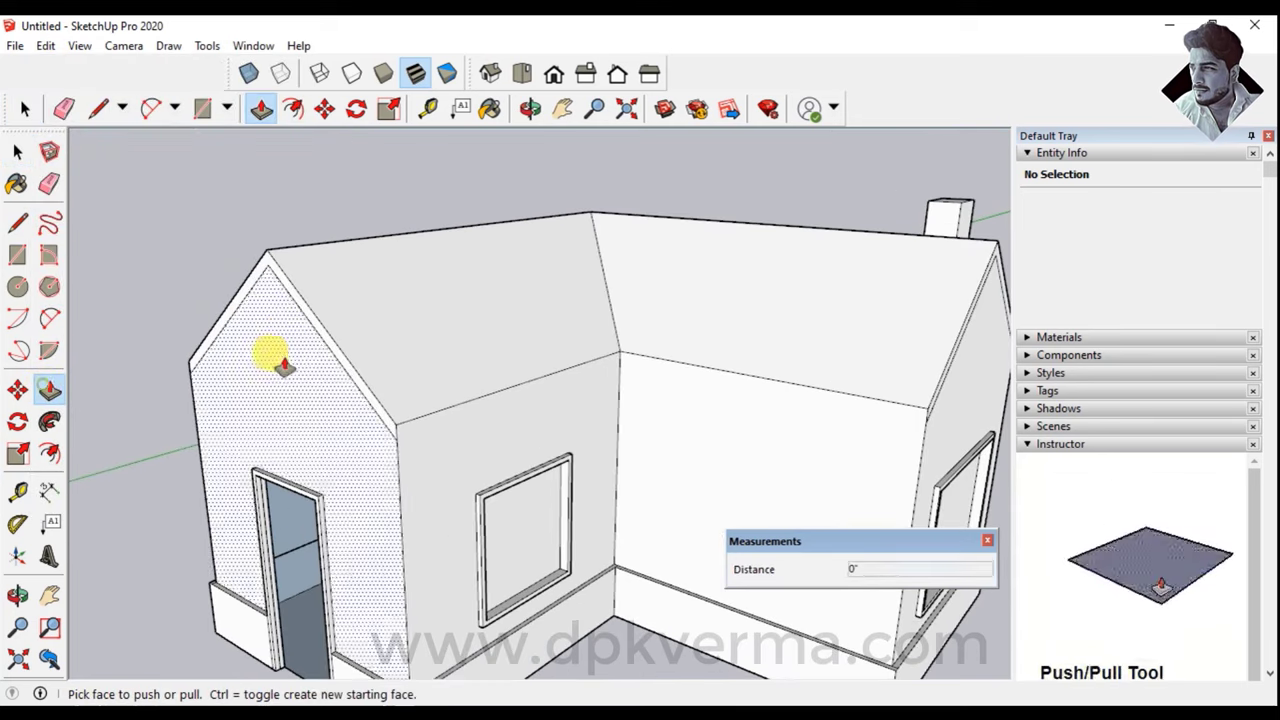
scroll(268, 350, "up", 2)
left_click(308, 322)
type("4")
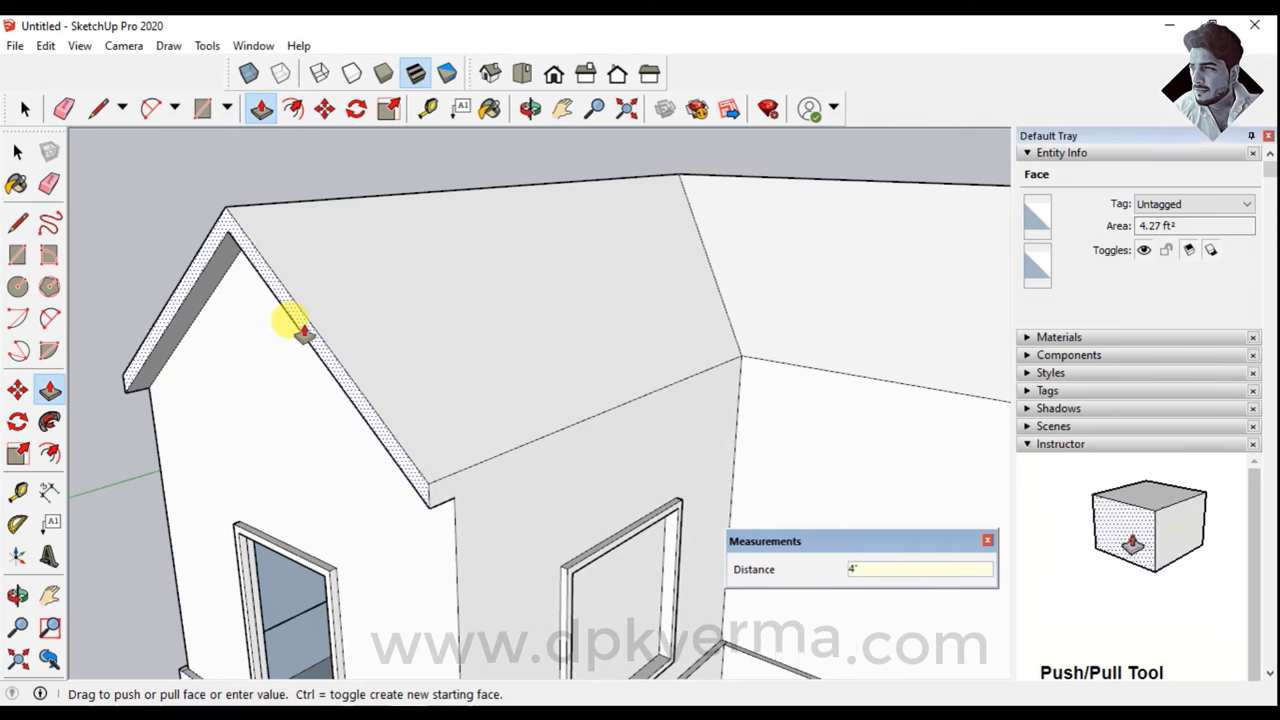
key("Return")
scroll(290, 325, "down", 2)
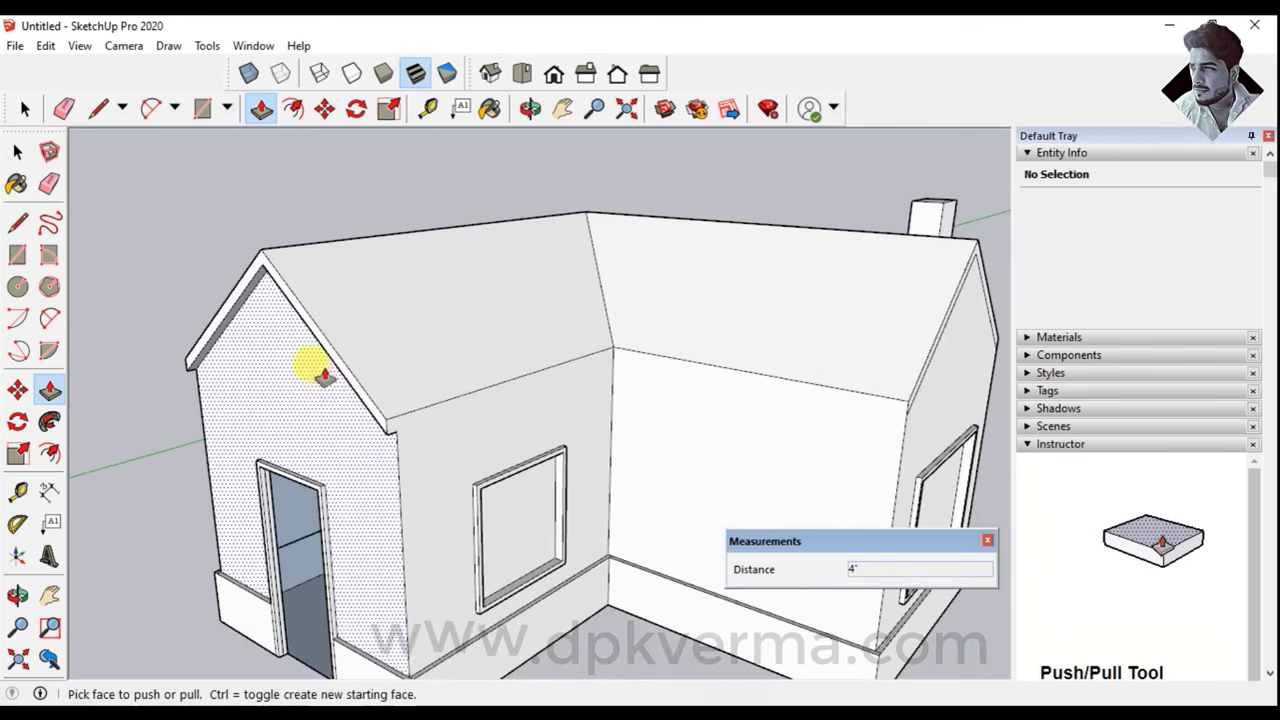
Repeat the 4" extrusion on the right gable's roof-edge strip
middle_click_drag(466, 386, 914, 386)
scroll(820, 337, "up", 3)
scroll(800, 330, "up", 1)
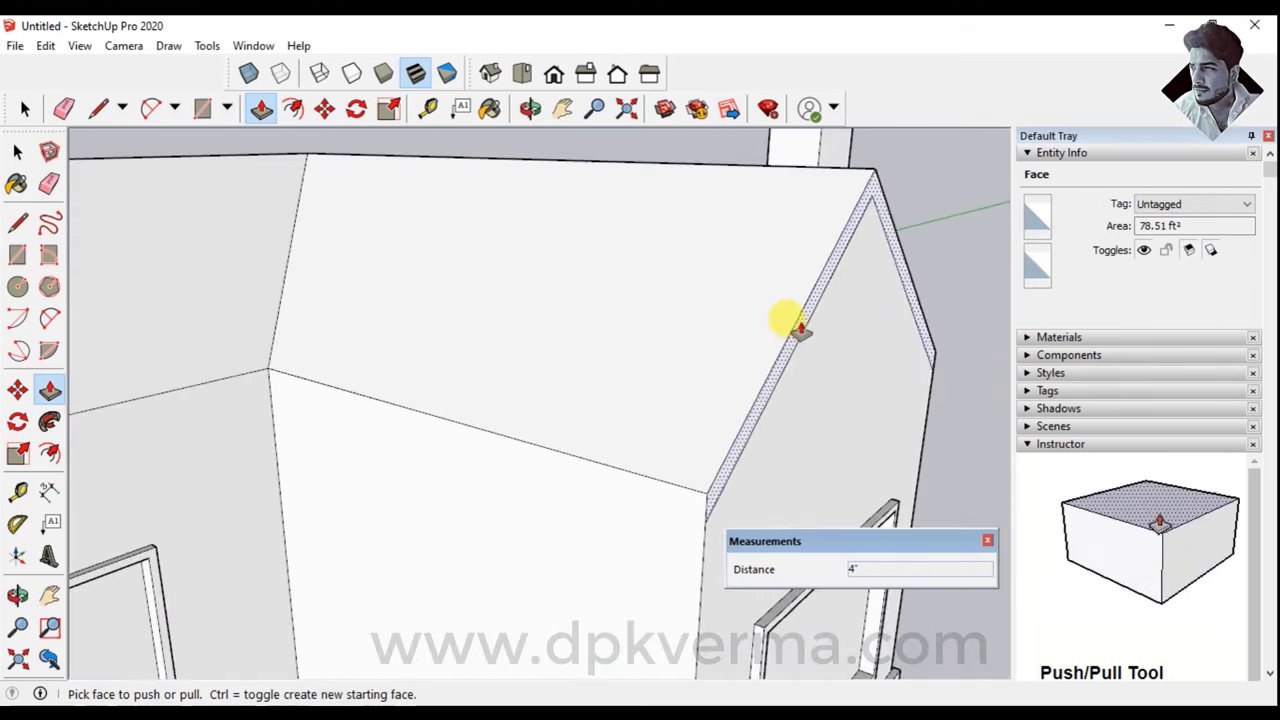
double_click(800, 330)
scroll(686, 414, "down", 2)
scroll(514, 371, "down", 2)
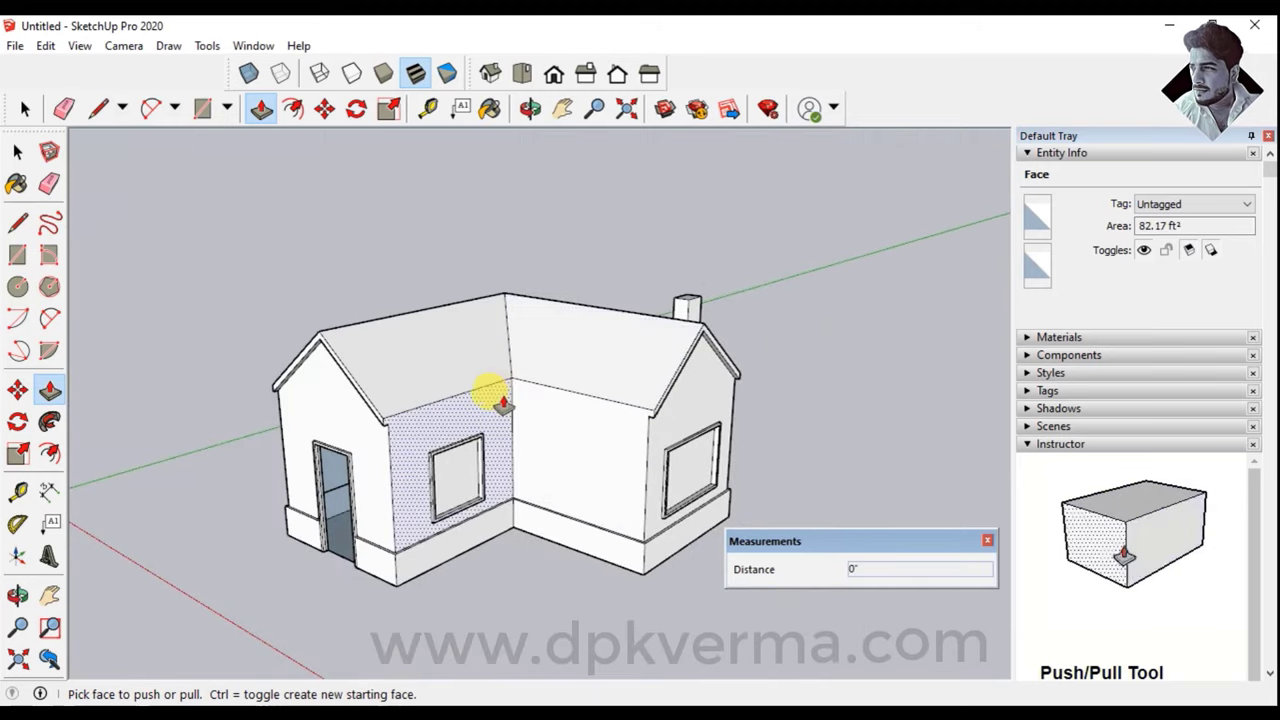
Orbit to a closer front view of the house to check the new gable trims
mouse_move(503, 403)
middle_mouse_down()
mouse_move(560, 400)
mouse_move(651, 357)
mouse_move(680, 320)
mouse_move(686, 203)
middle_mouse_up()
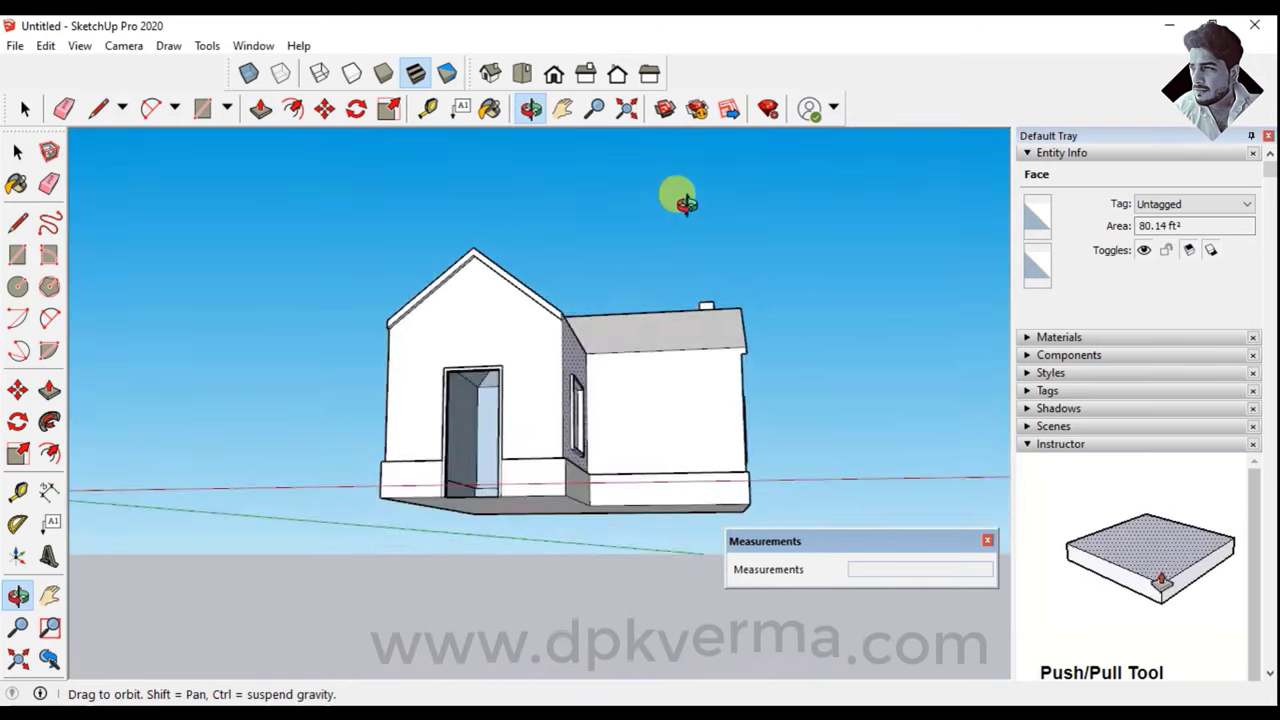
left_click_drag(686, 203, 443, 286)
key("p")
scroll(537, 377, "up", 2)
scroll(491, 351, "up", 2)
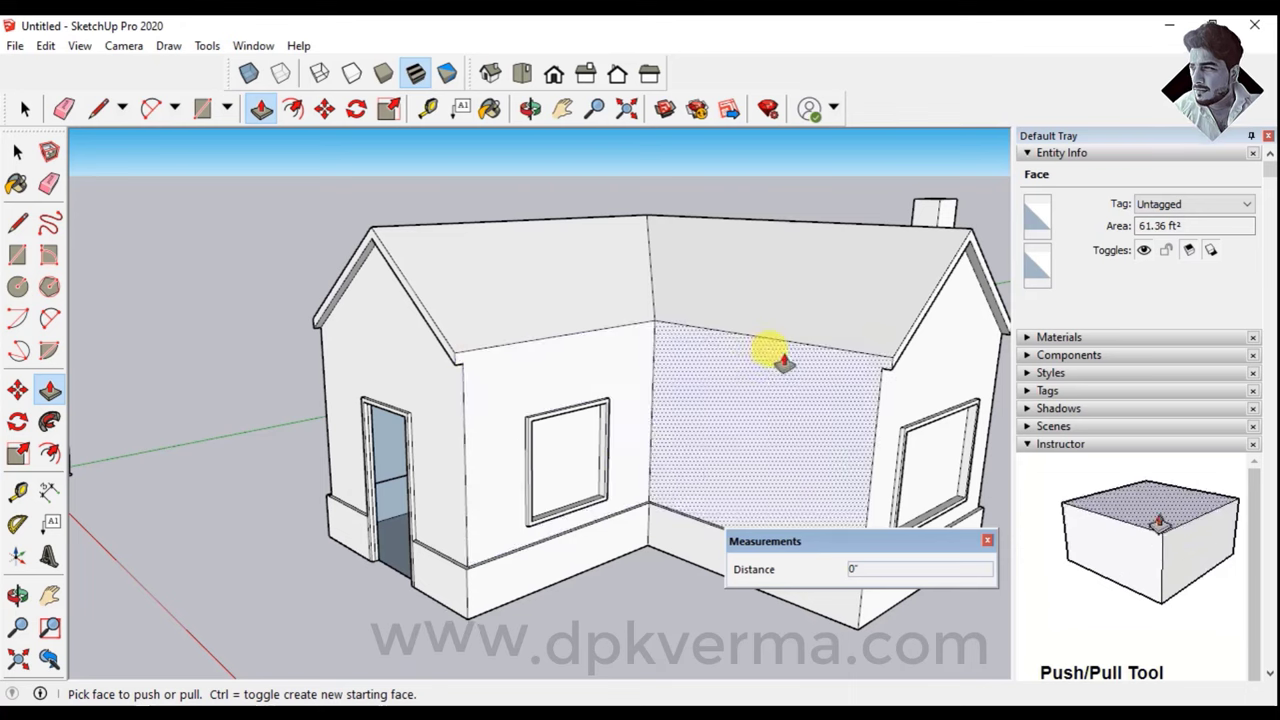
mouse_move(783, 362)
middle_mouse_down()
mouse_move(509, 363)
mouse_move(423, 389)
middle_mouse_up()
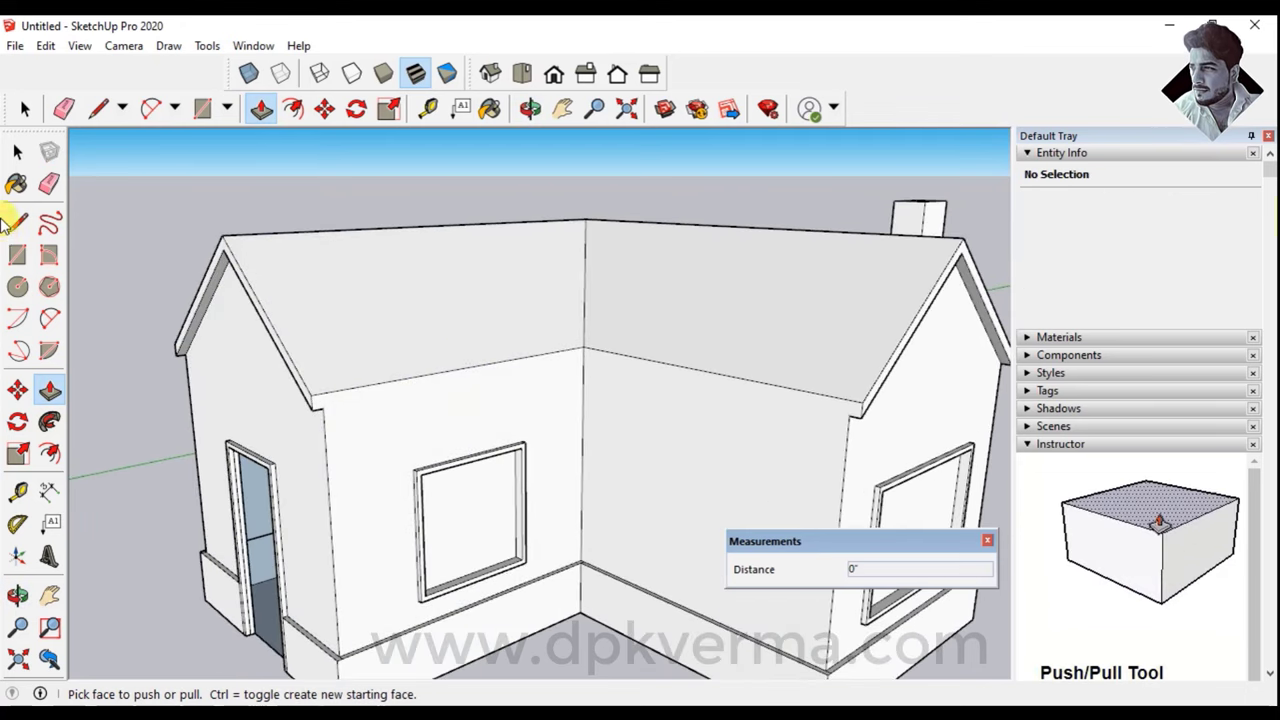
left_click(17, 225)
scroll(312, 393, "up", 2)
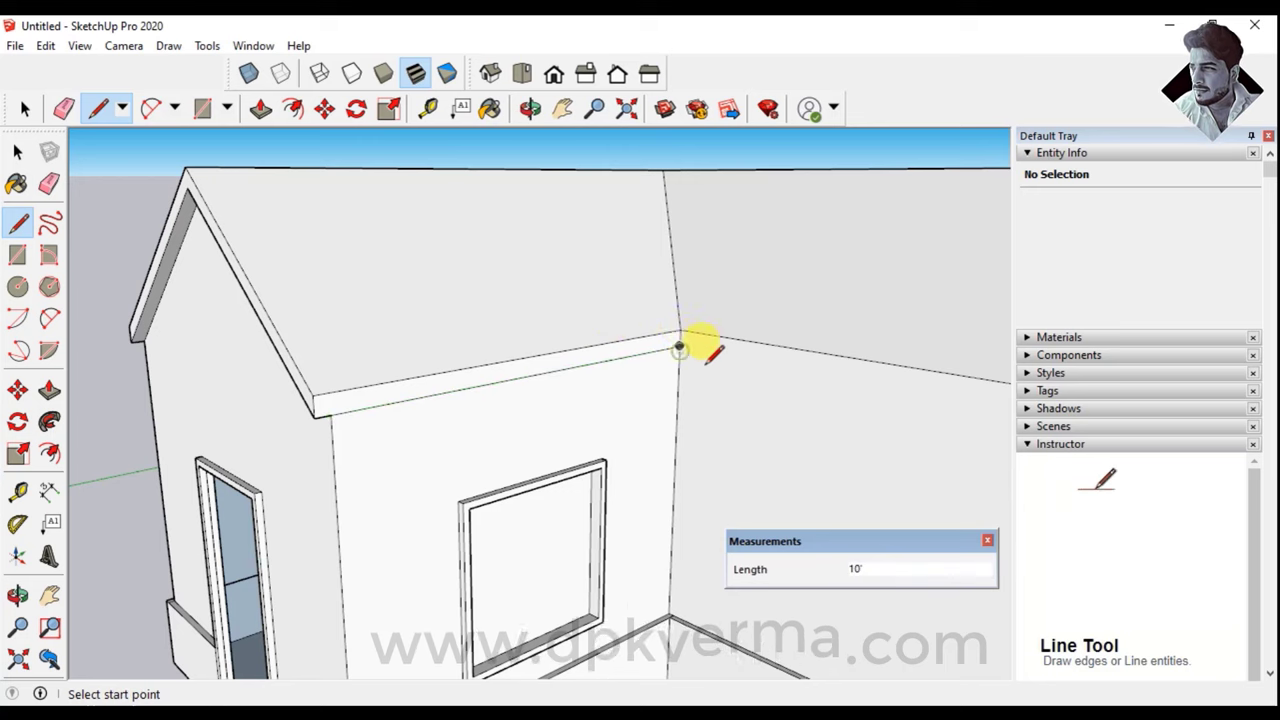
Orbit around both wings, viewing the chimney gable, long side and door gable, then pick Push/Pull
scroll(701, 345, "down", 2)
middle_click_drag(697, 354, 560, 308)
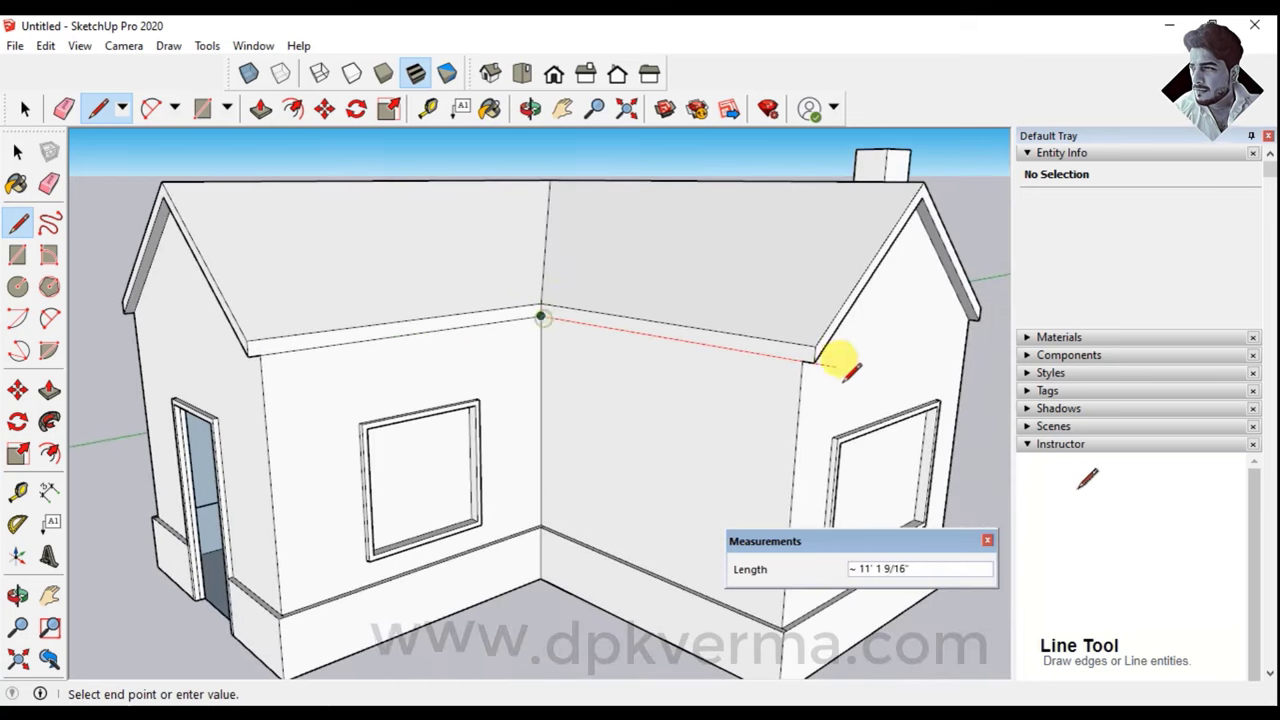
scroll(810, 352, "down", 2)
middle_click_drag(914, 303, 286, 277)
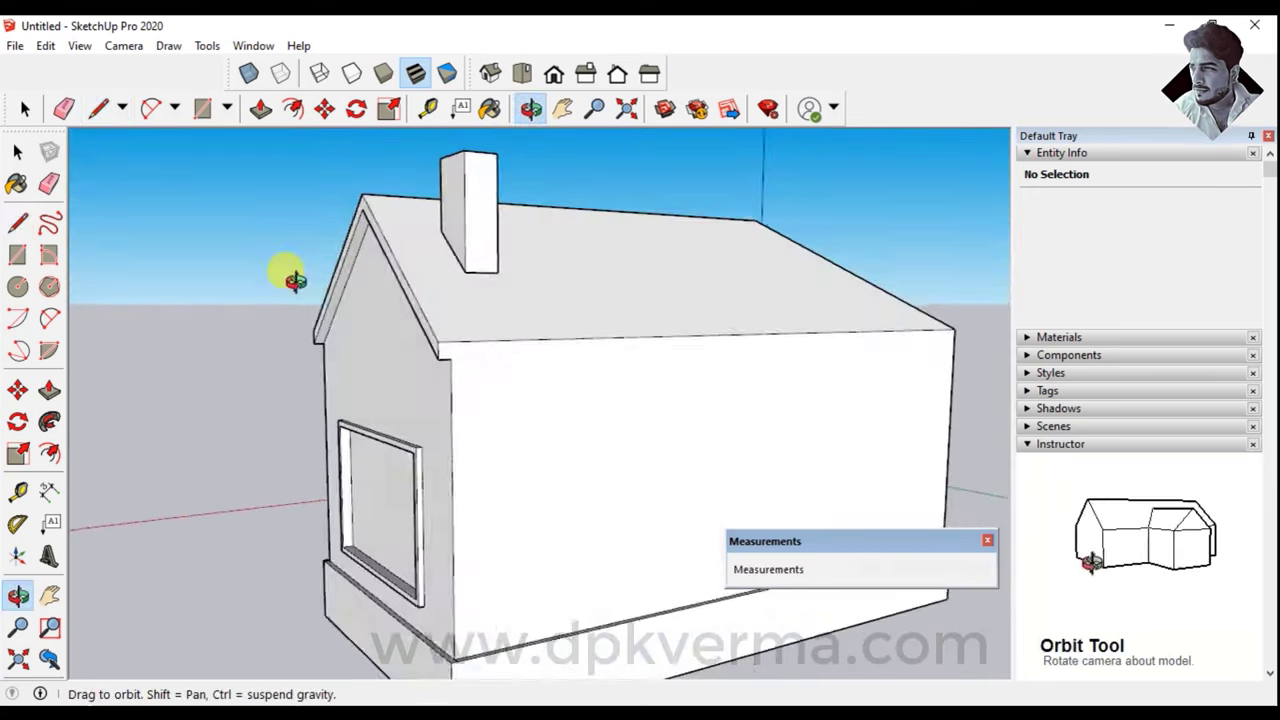
middle_click_drag(445, 358, 305, 290)
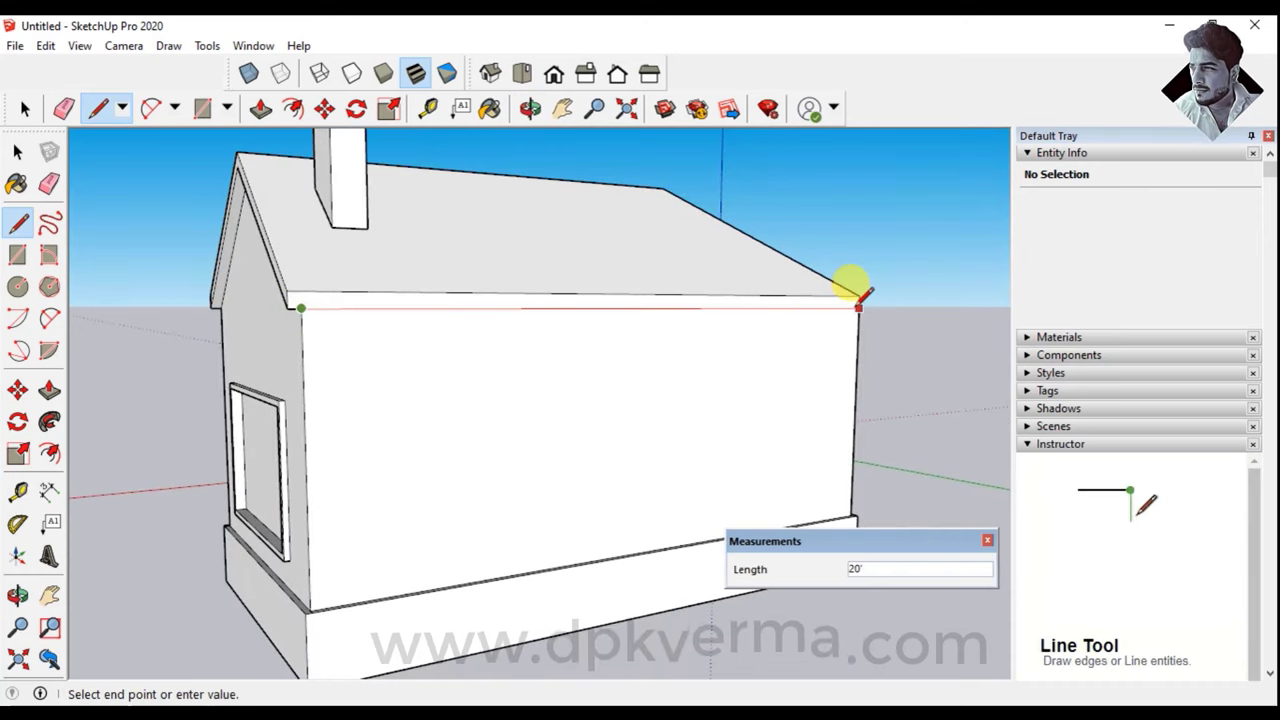
middle_click_drag(857, 292, 409, 371)
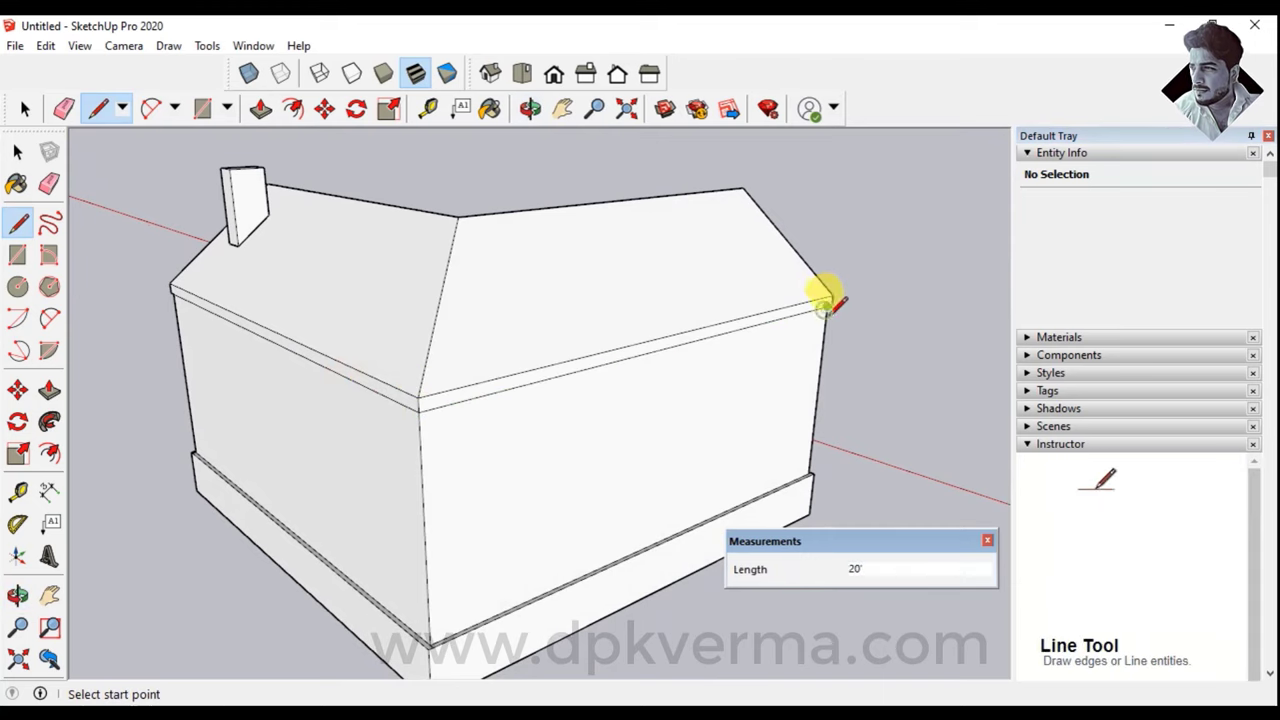
mouse_move(822, 300)
middle_mouse_down()
mouse_move(366, 371)
mouse_move(463, 366)
mouse_move(449, 423)
middle_mouse_up()
scroll(449, 423, "up", 2)
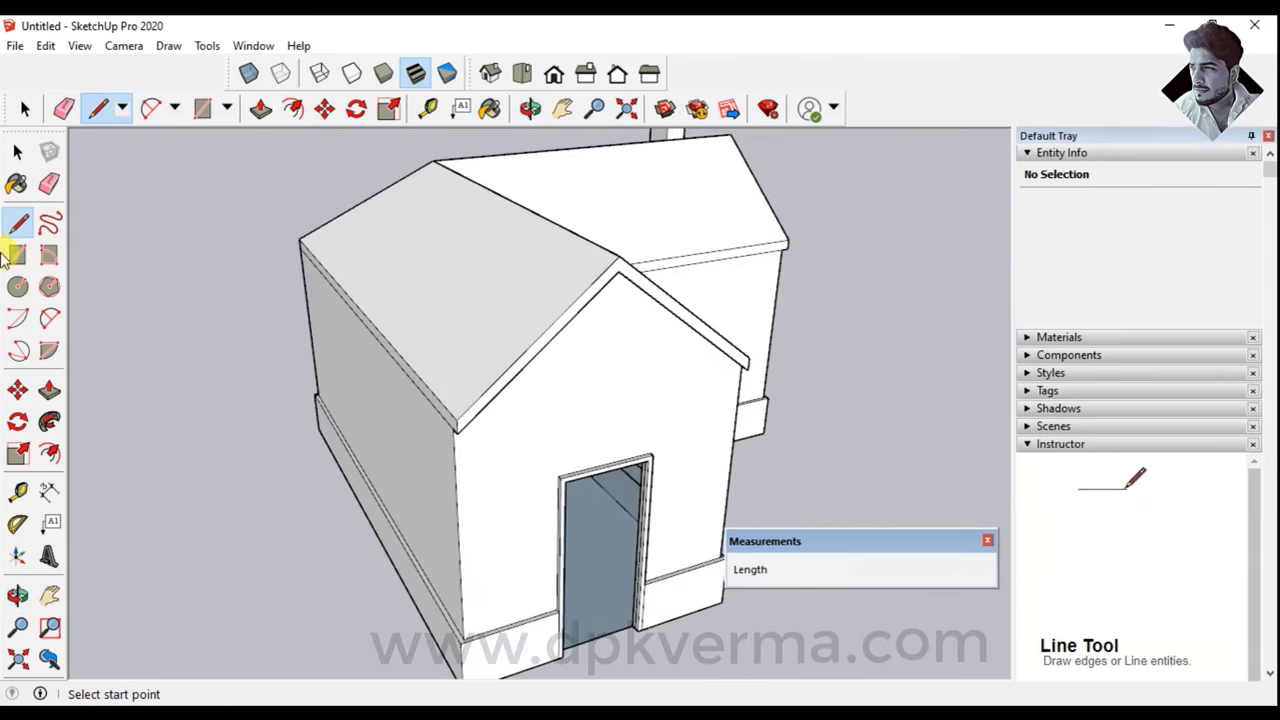
left_click(49, 390)
scroll(437, 430, "up", 2)
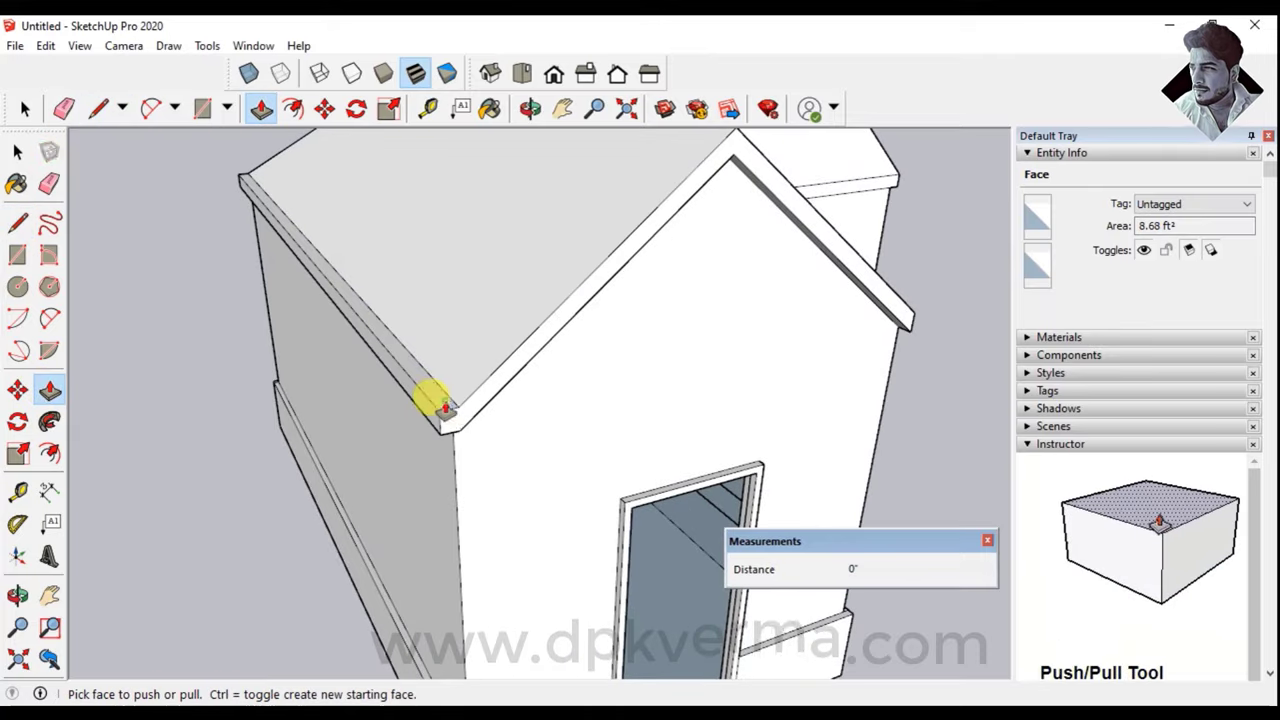
Orbit around the house to look up at the eaves from below
scroll(430, 400, "down", 1)
middle_click_drag(725, 390, 194, 334)
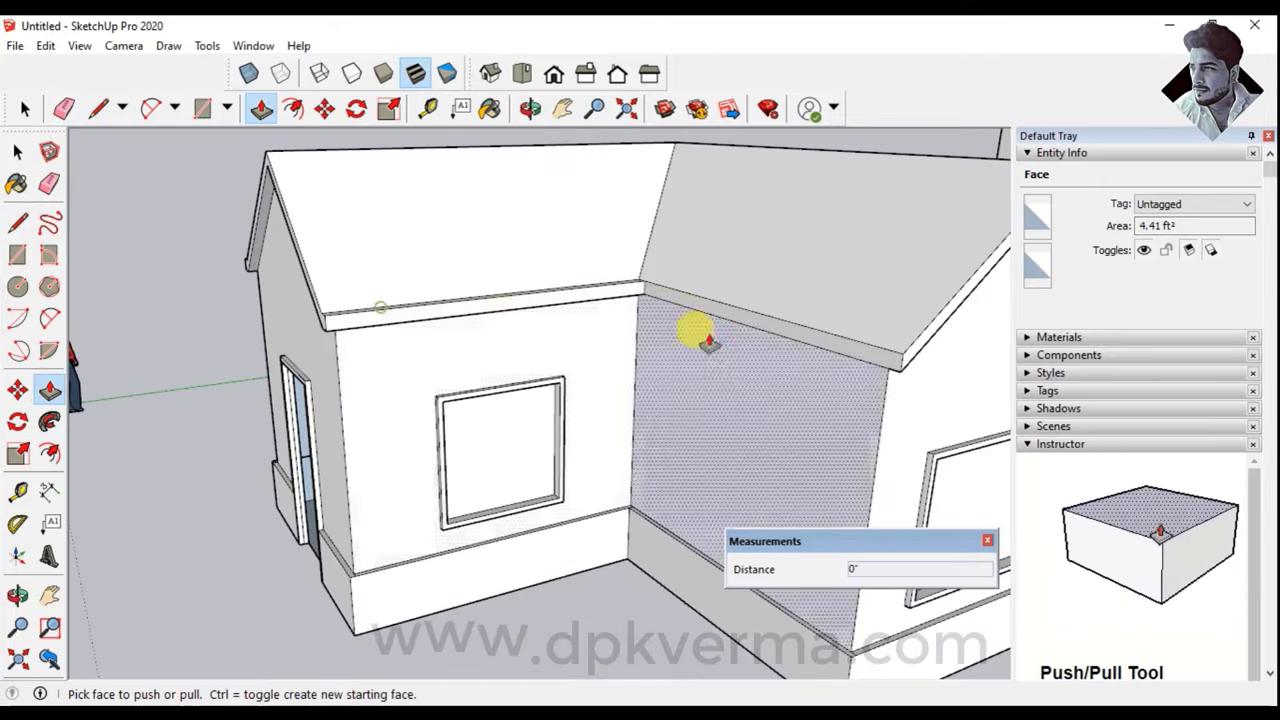
mouse_move(757, 337)
middle_mouse_down()
mouse_move(737, 323)
mouse_move(222, 352)
middle_mouse_up()
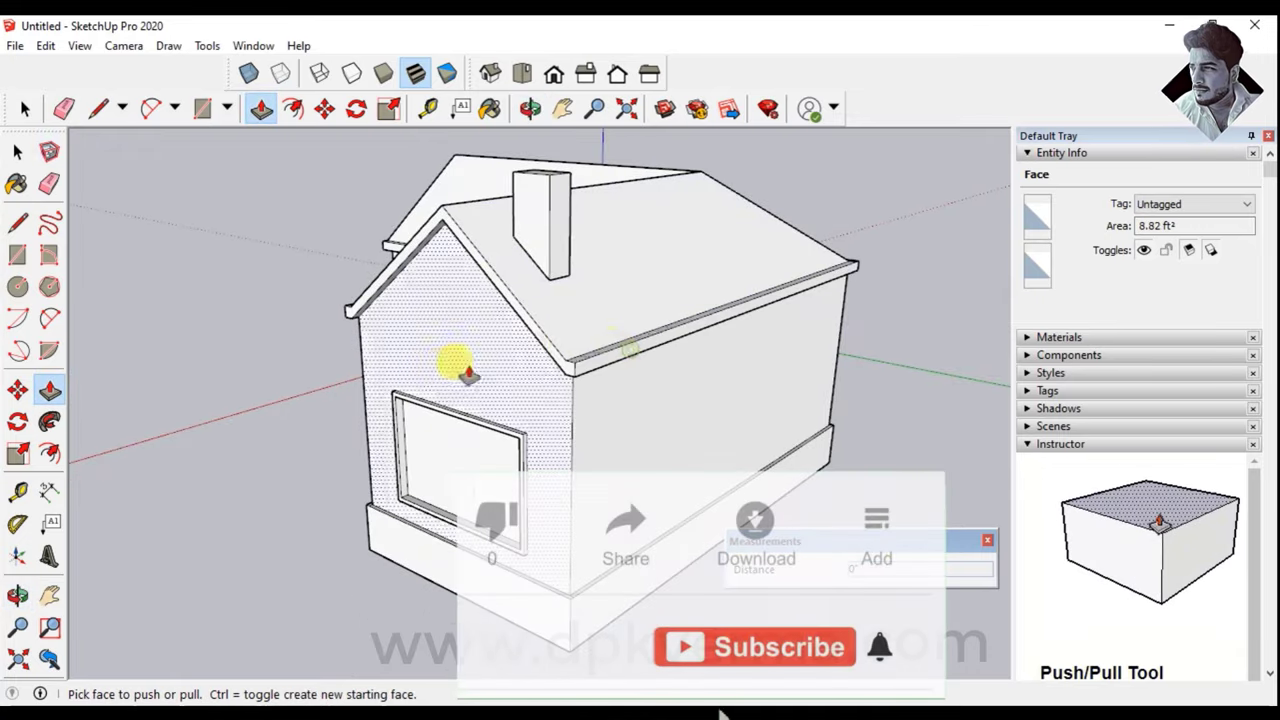
mouse_move(457, 366)
middle_mouse_down()
mouse_move(390, 362)
mouse_move(823, 391)
mouse_move(674, 337)
middle_mouse_up()
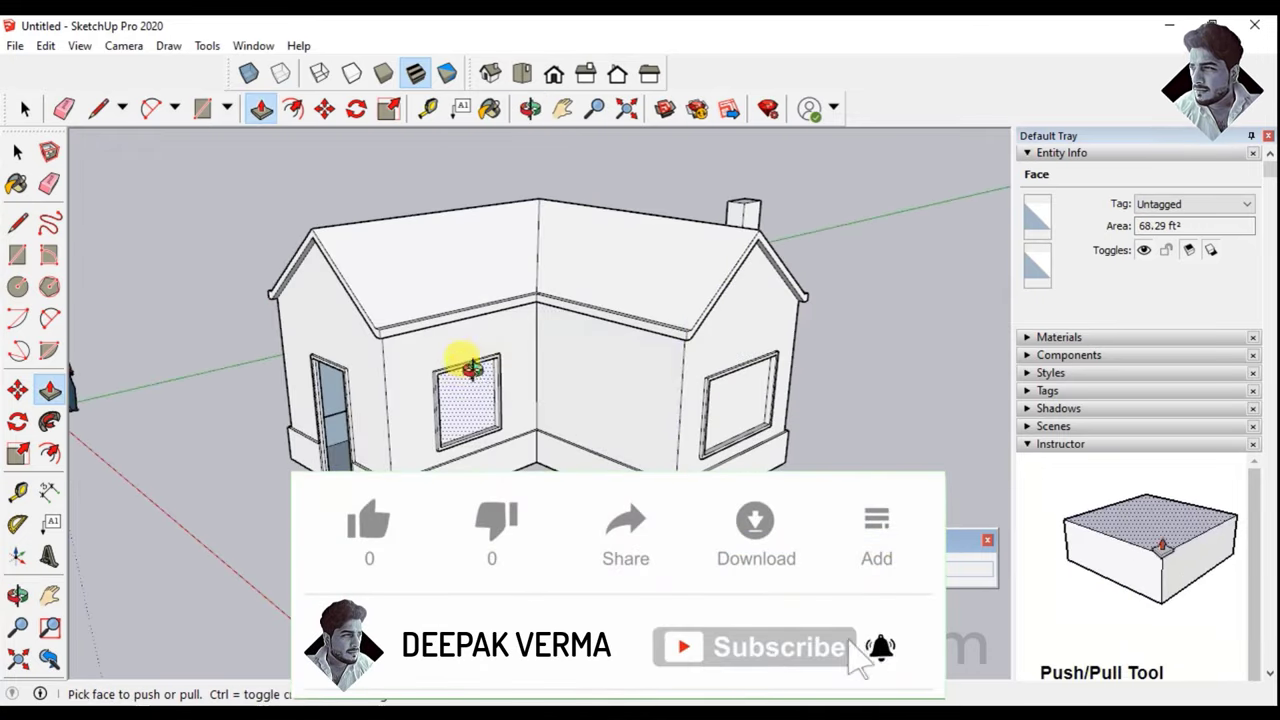
mouse_move(457, 366)
middle_mouse_down()
mouse_move(679, 303)
mouse_move(500, 200)
mouse_move(423, 300)
mouse_move(571, 371)
mouse_move(705, 320)
mouse_move(491, 386)
middle_mouse_up()
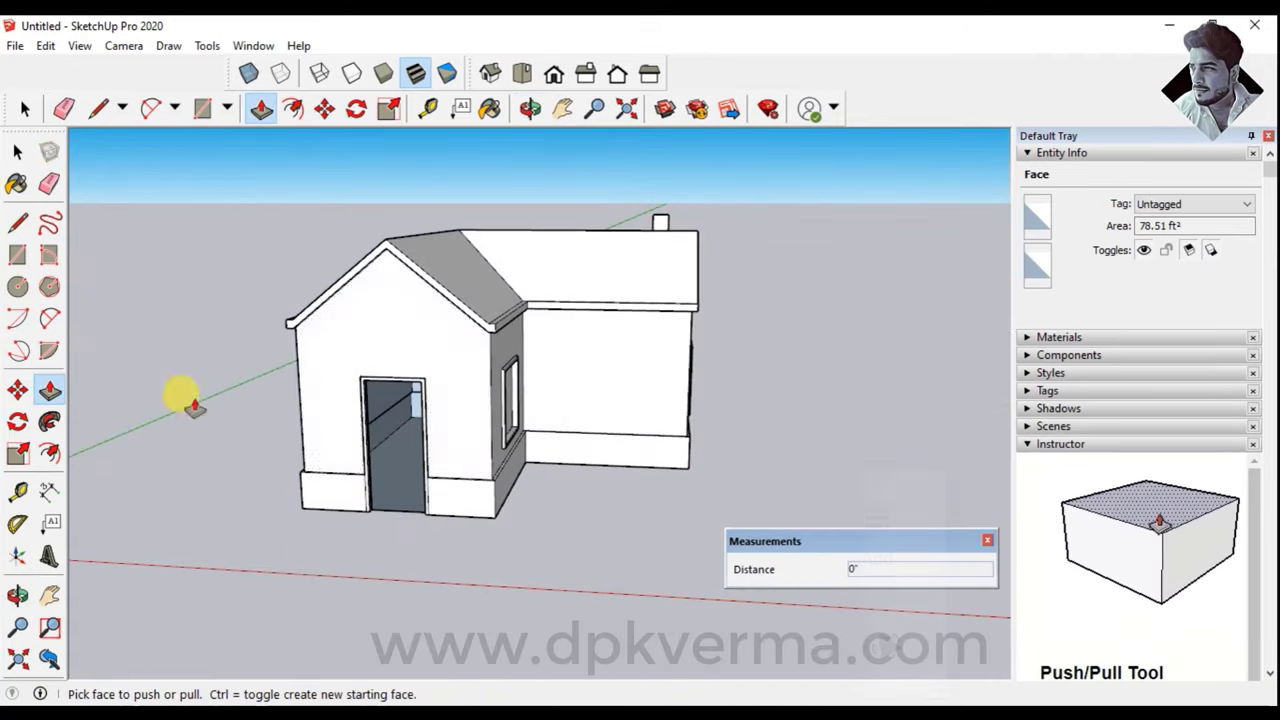
middle_click_drag(383, 395, 605, 428)
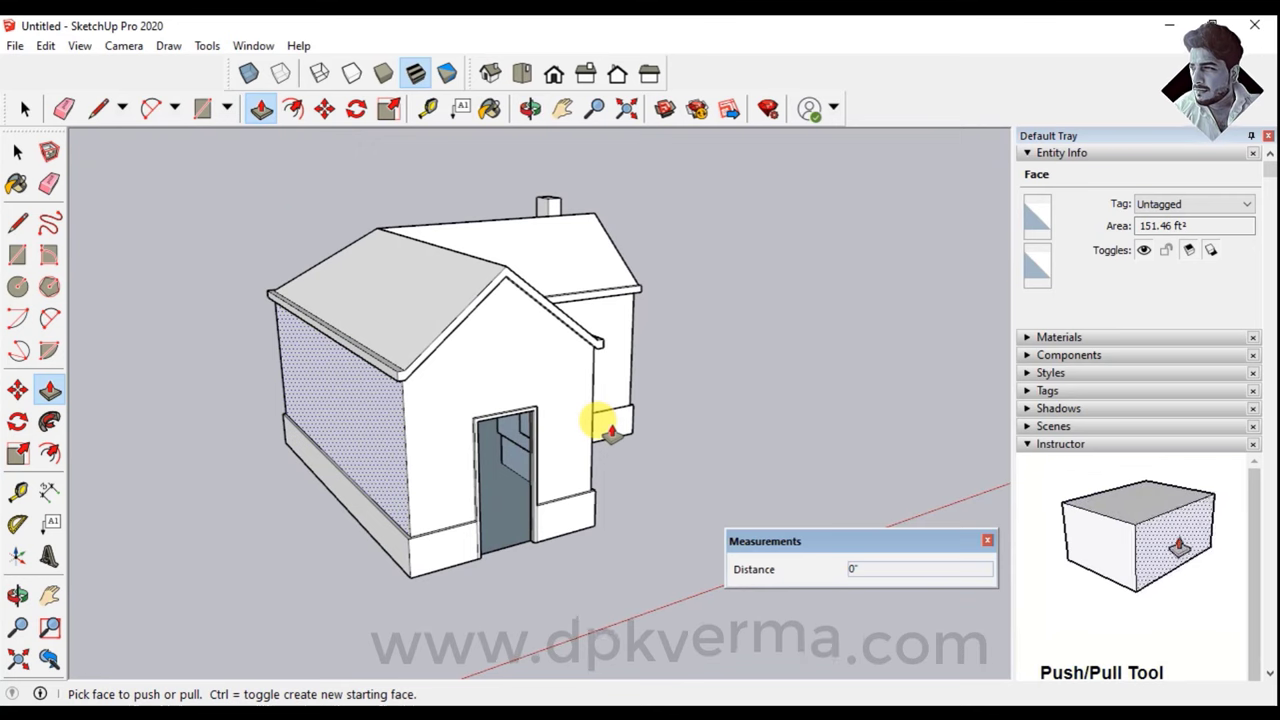
mouse_move(483, 385)
middle_mouse_down()
mouse_move(357, 371)
mouse_move(669, 331)
mouse_move(509, 283)
middle_mouse_up()
mouse_move(555, 403)
middle_mouse_down()
mouse_move(609, 411)
mouse_move(551, 391)
middle_mouse_up()
middle_click_drag(616, 345, 606, 180)
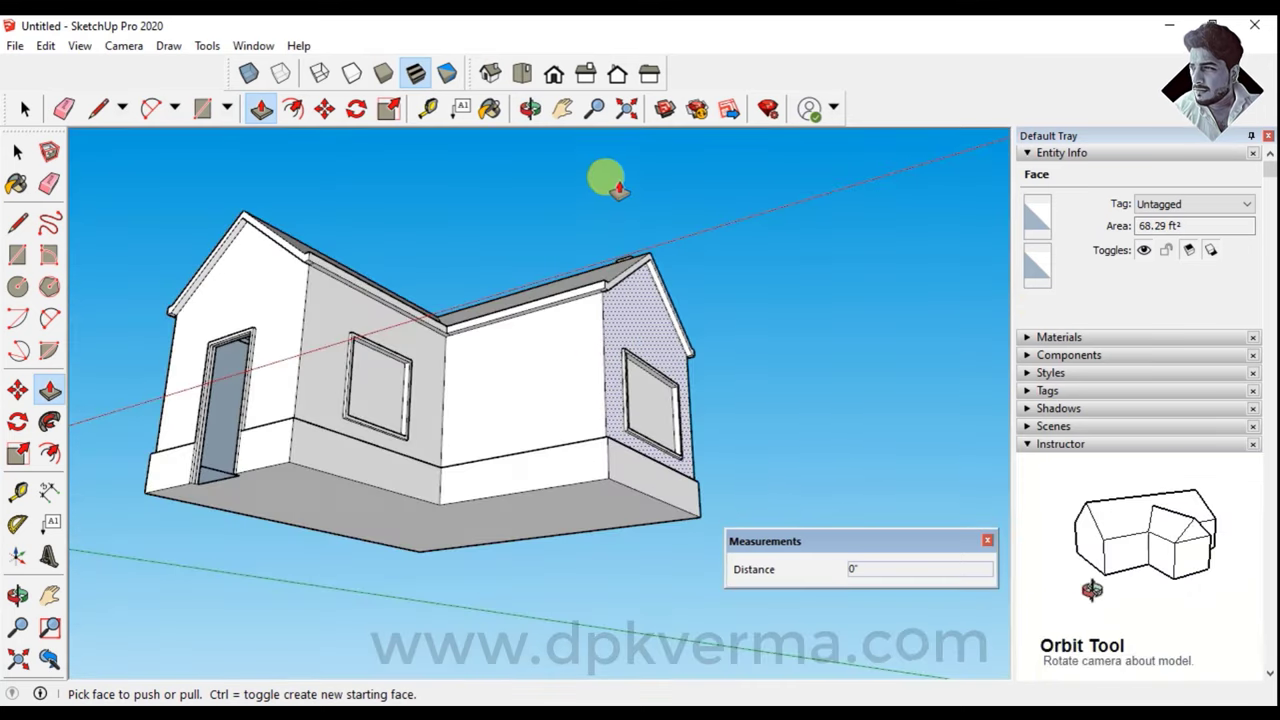
Pull the small eave face at the inner corner down the wall
scroll(589, 286, "up", 3)
scroll(618, 332, "up", 2)
scroll(605, 337, "down", 3)
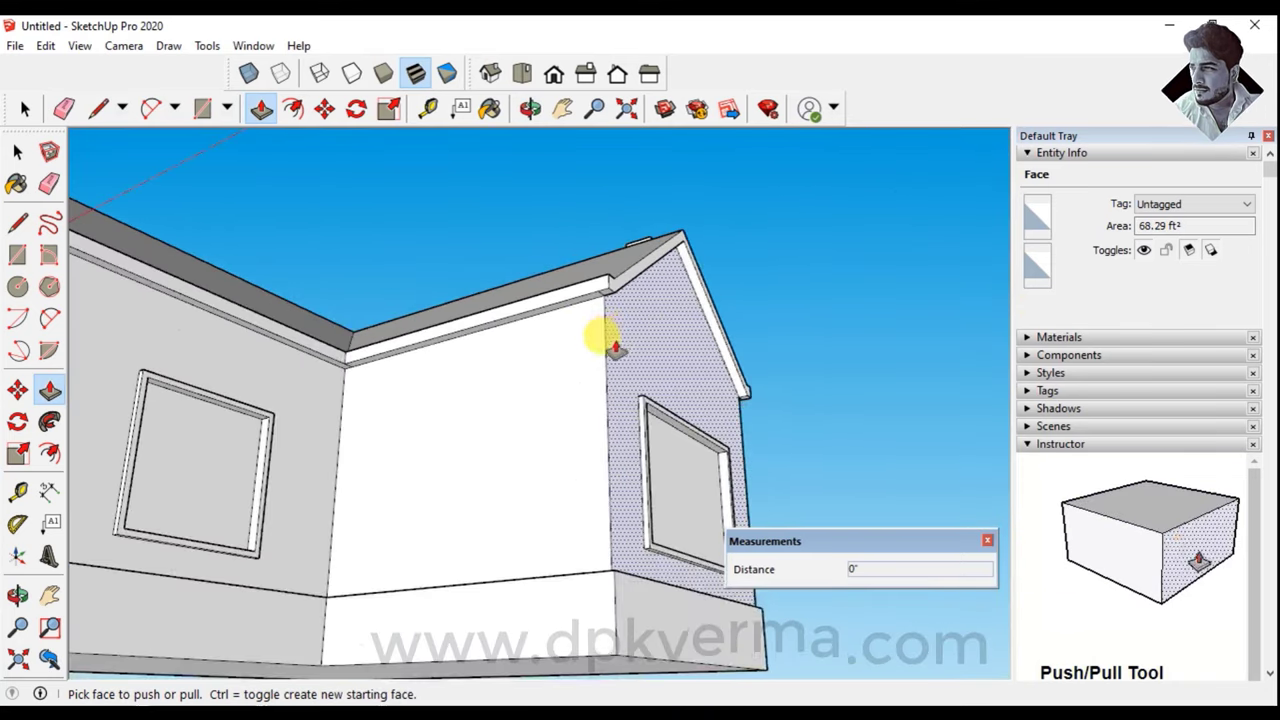
middle_click_drag(600, 337, 591, 280)
scroll(600, 260, "up", 3)
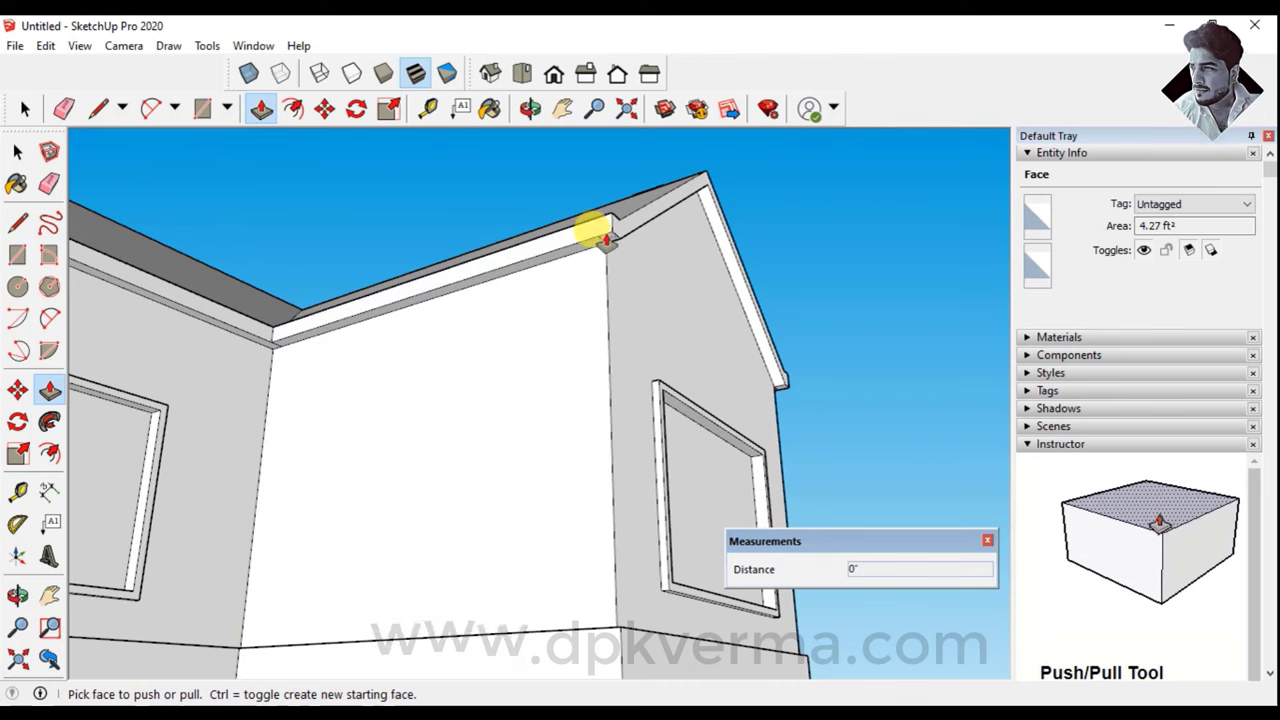
left_click(605, 240)
mouse_move(586, 357)
middle_mouse_down()
mouse_move(611, 517)
mouse_move(686, 503)
mouse_move(688, 488)
middle_mouse_up()
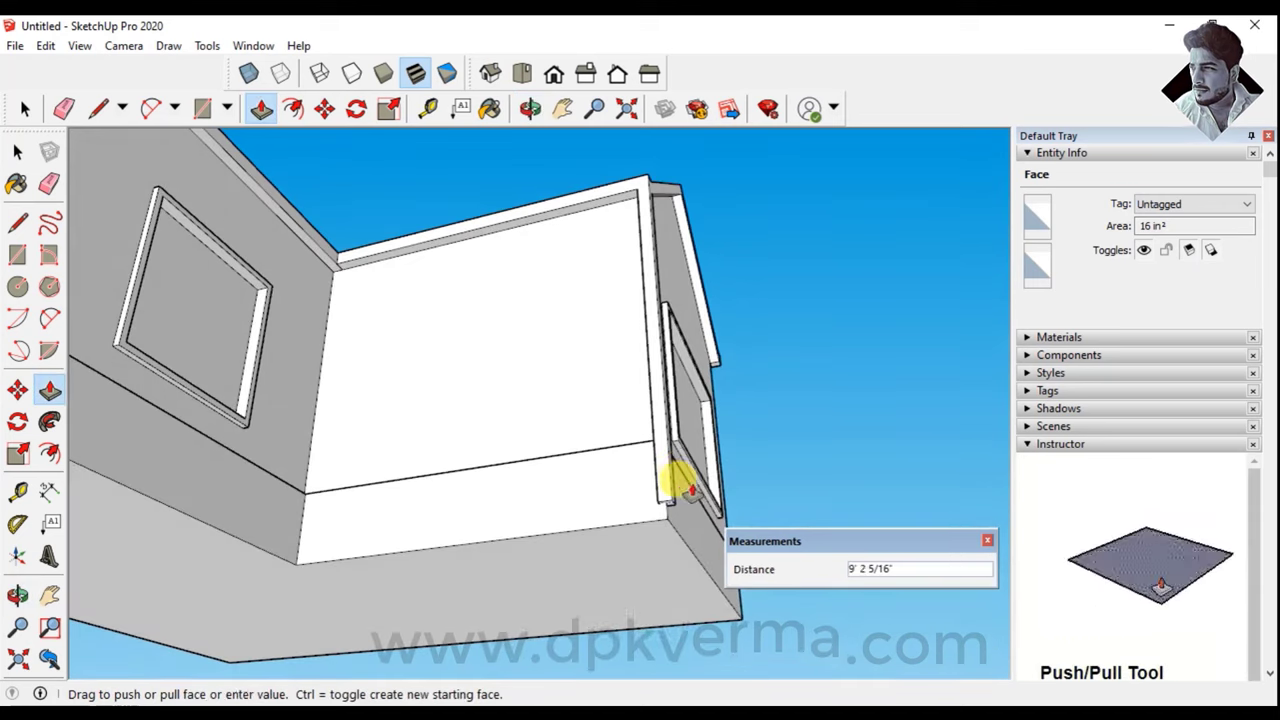
Finish the inner-corner post at 10' long
scroll(675, 498, "up", 2)
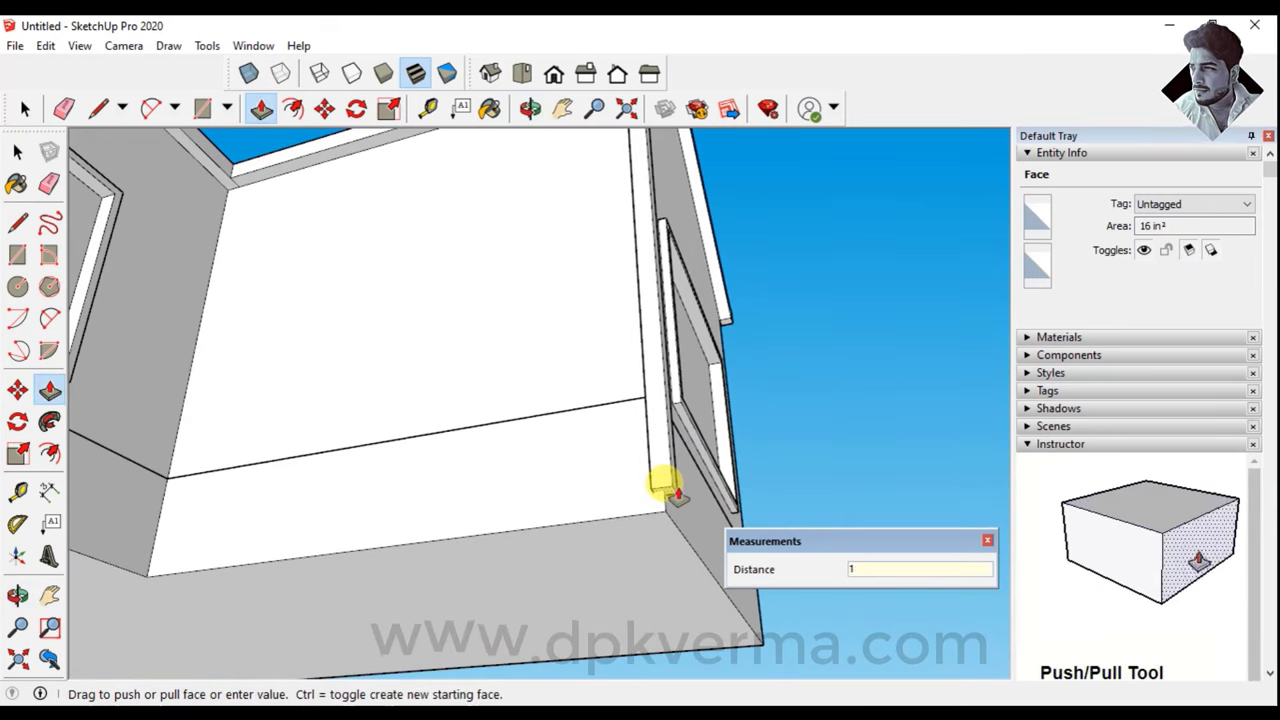
left_click(676, 495)
scroll(666, 460, "down", 3)
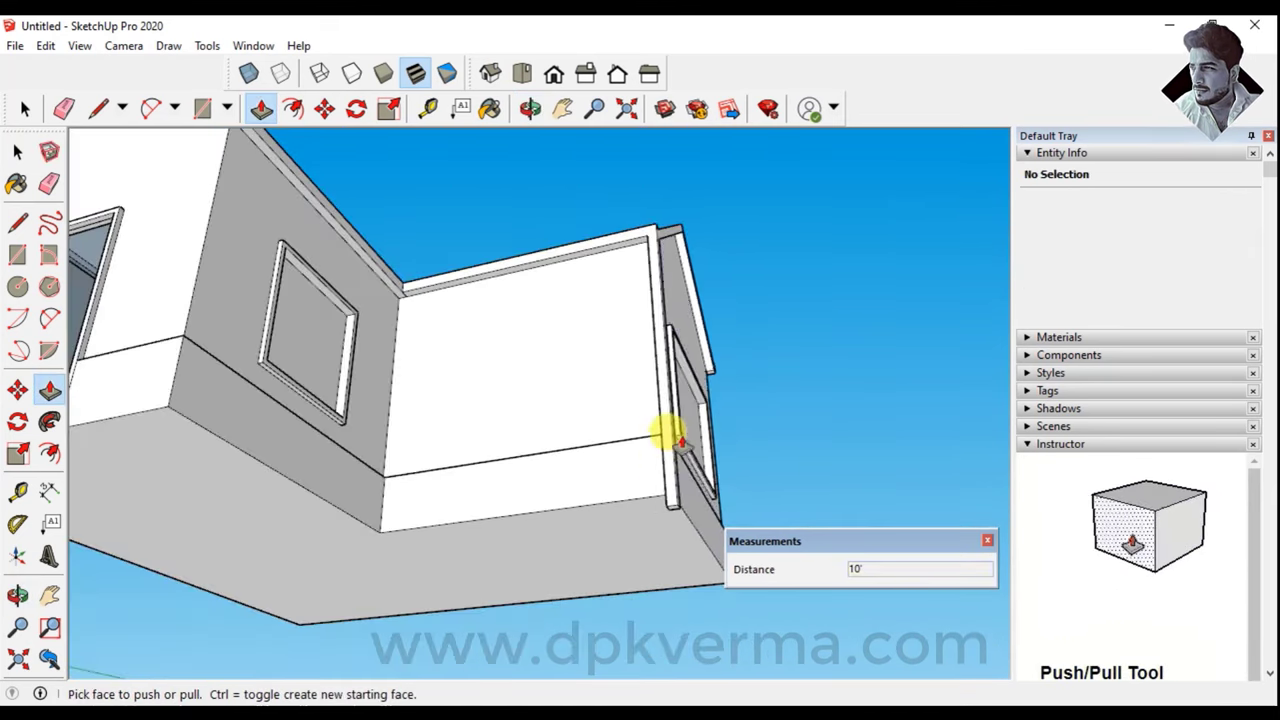
mouse_move(666, 429)
middle_mouse_down()
mouse_move(634, 420)
mouse_move(333, 480)
middle_mouse_up()
mouse_move(333, 480)
left_mouse_down()
mouse_move(323, 523)
mouse_move(528, 571)
mouse_move(514, 583)
mouse_move(449, 514)
left_mouse_up()
Adjust the bottom face of the corner post with Push/Pull
key("p")
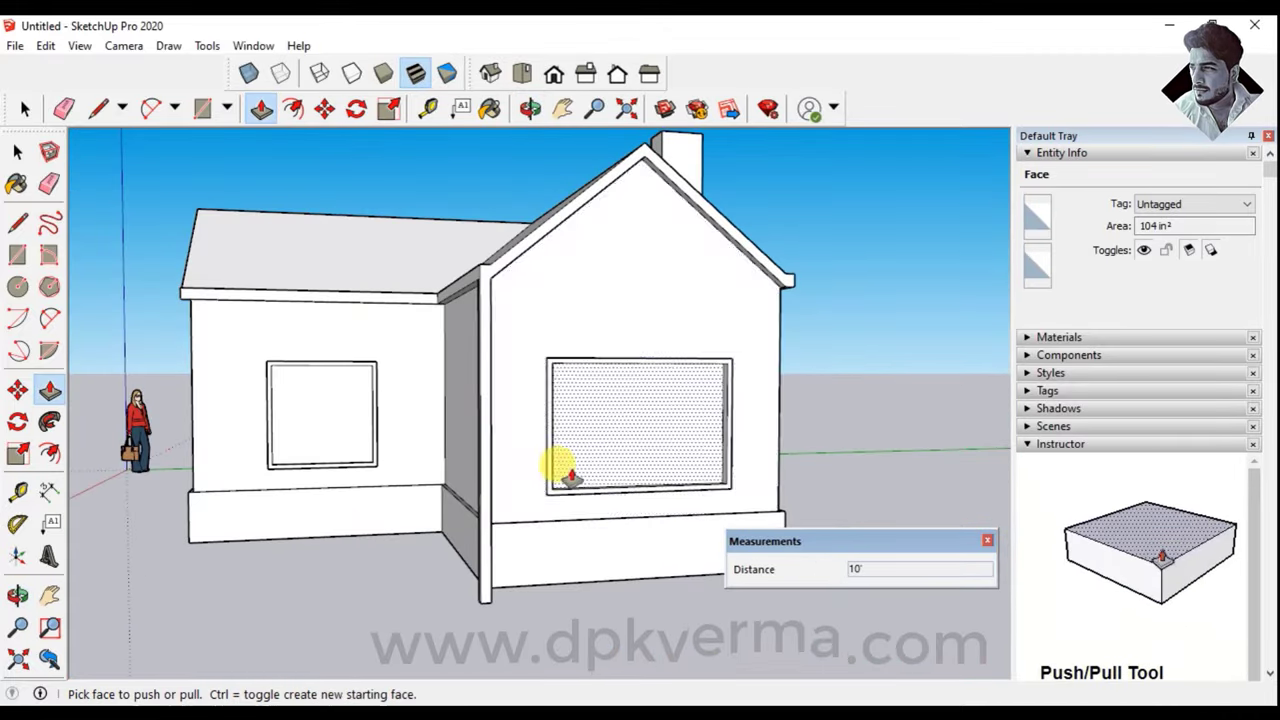
mouse_move(507, 455)
middle_mouse_down()
mouse_move(491, 414)
mouse_move(500, 428)
middle_mouse_up()
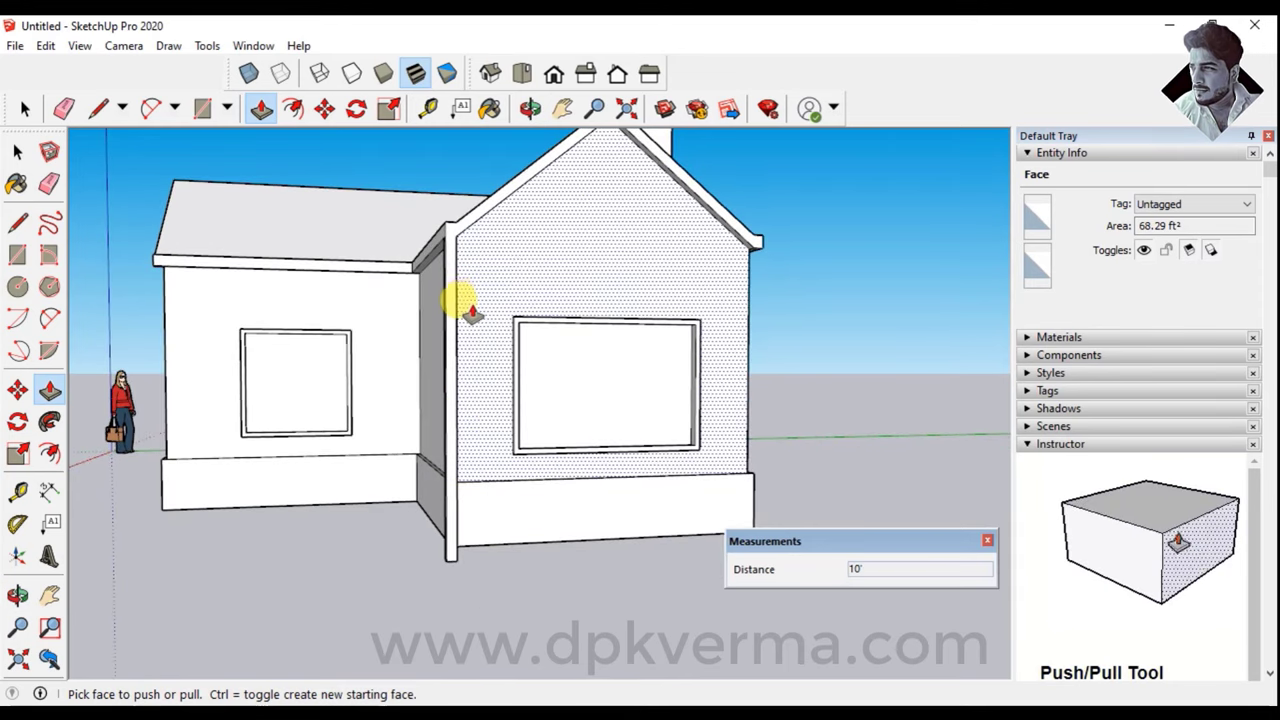
mouse_move(473, 318)
middle_mouse_down()
mouse_move(543, 300)
mouse_move(640, 186)
mouse_move(609, 437)
mouse_move(614, 366)
mouse_move(590, 385)
middle_mouse_up()
left_click(608, 382)
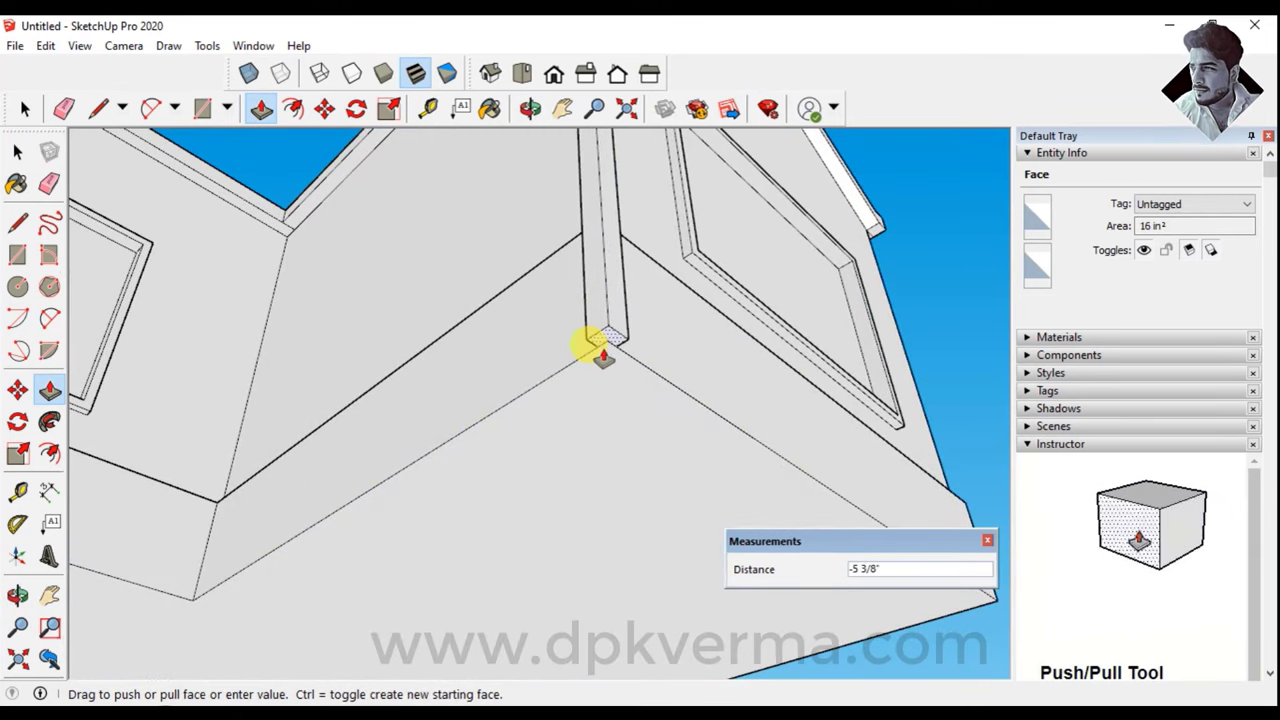
Pull another corner post down from the gable-corner eave
scroll(600, 348, "down", 3)
mouse_move(665, 363)
middle_mouse_down()
mouse_move(520, 277)
mouse_move(430, 335)
mouse_move(577, 557)
mouse_move(672, 282)
mouse_move(666, 251)
middle_mouse_up()
scroll(672, 282, "up", 3)
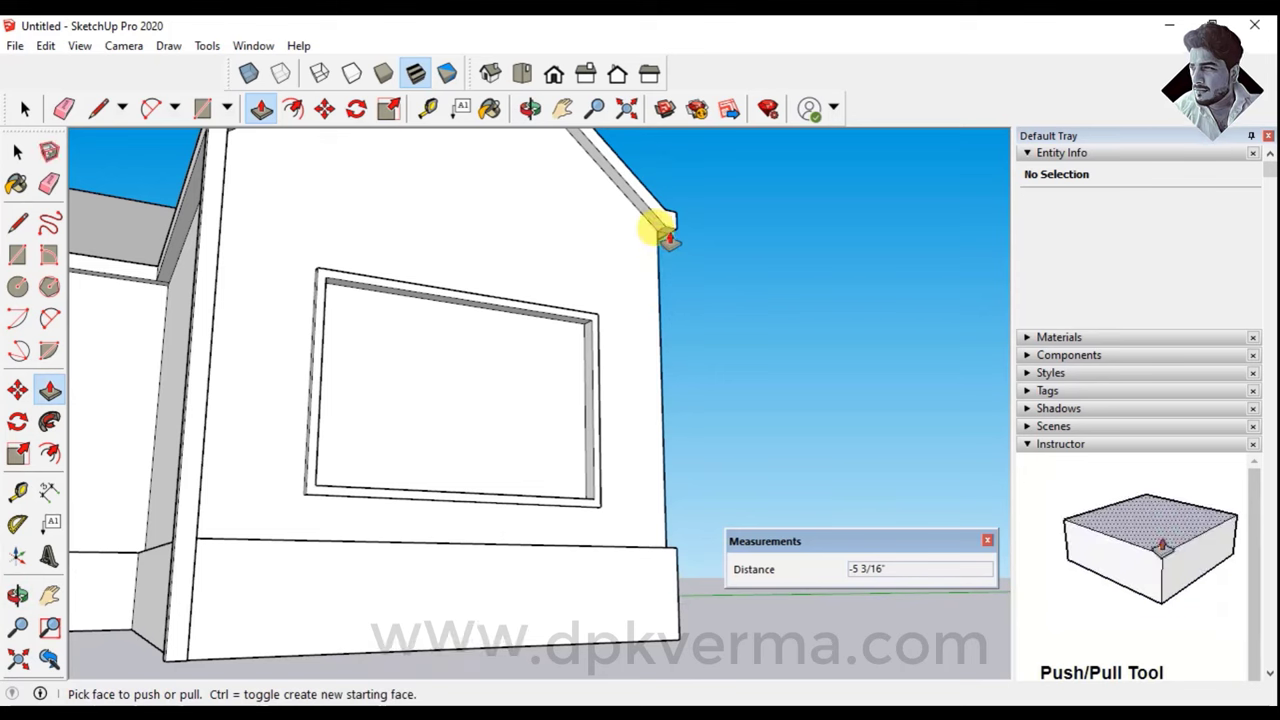
left_click(668, 238)
scroll(666, 600, "up", 2)
scroll(670, 640, "up", 1)
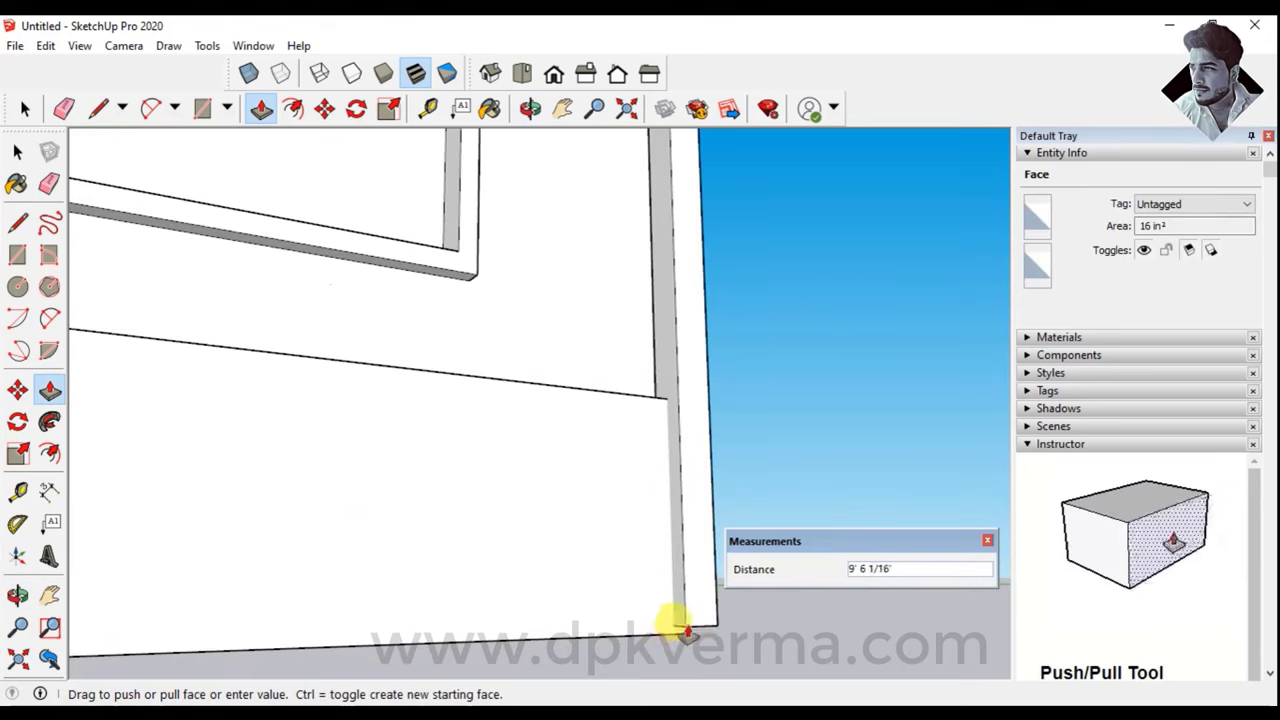
scroll(672, 630, "down", 2)
scroll(670, 560, "down", 2)
scroll(665, 515, "down", 3)
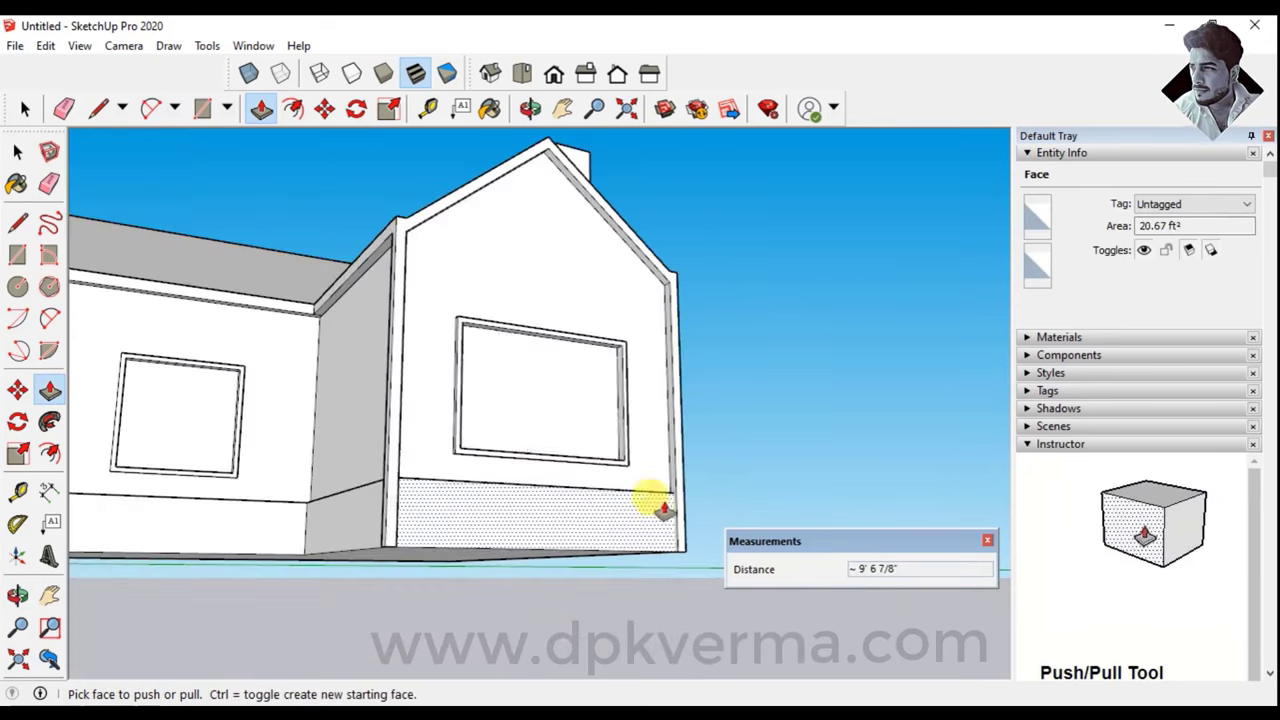
Orbit around the house to review the corner posts from the front-left and above
mouse_move(663, 506)
middle_mouse_down()
mouse_move(615, 482)
mouse_move(423, 563)
mouse_move(177, 486)
mouse_move(457, 471)
mouse_move(577, 488)
middle_mouse_up()
mouse_move(517, 357)
middle_mouse_down()
mouse_move(466, 363)
mouse_move(310, 430)
mouse_move(380, 220)
mouse_move(391, 320)
middle_mouse_up()
scroll(398, 295, "up", 3)
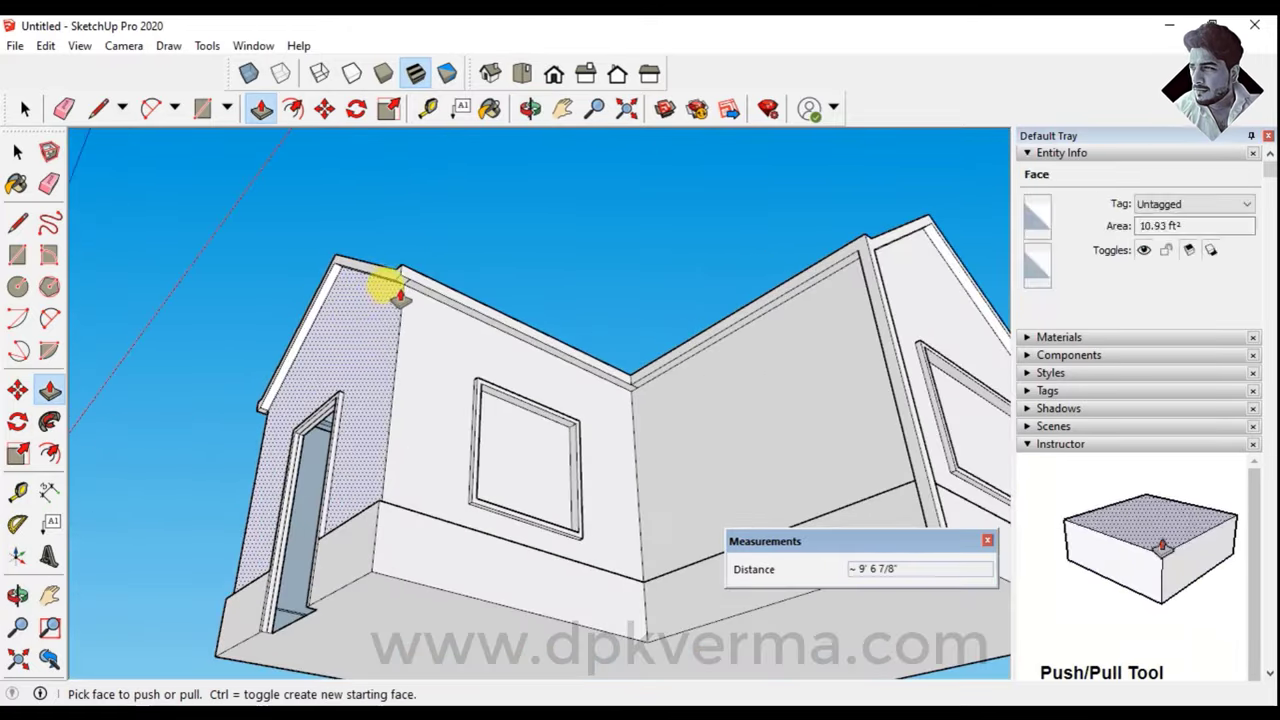
scroll(248, 432, "up", 2)
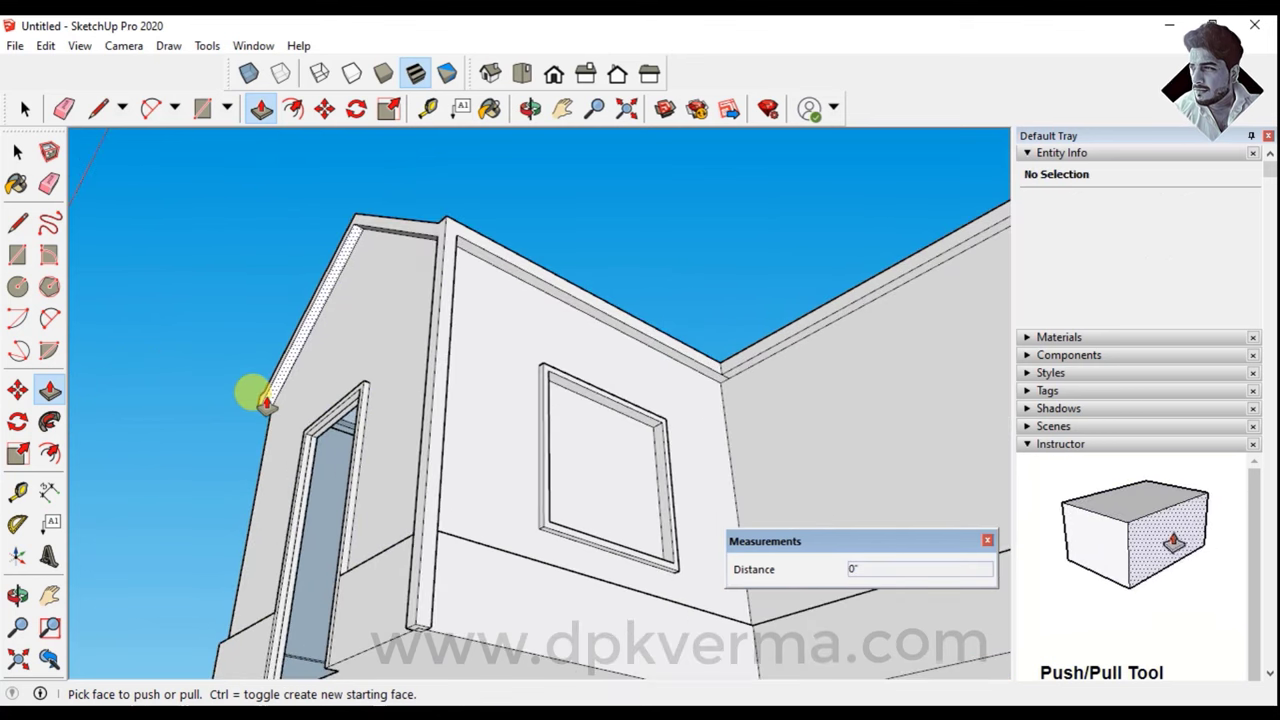
scroll(262, 408, "down", 2)
scroll(380, 397, "down", 3)
middle_click_drag(380, 397, 562, 610)
mouse_move(600, 449)
middle_mouse_down()
mouse_move(329, 451)
mouse_move(617, 532)
mouse_move(677, 503)
mouse_move(480, 409)
mouse_move(464, 480)
mouse_move(746, 435)
mouse_move(463, 366)
mouse_move(714, 400)
mouse_move(563, 409)
middle_mouse_up()
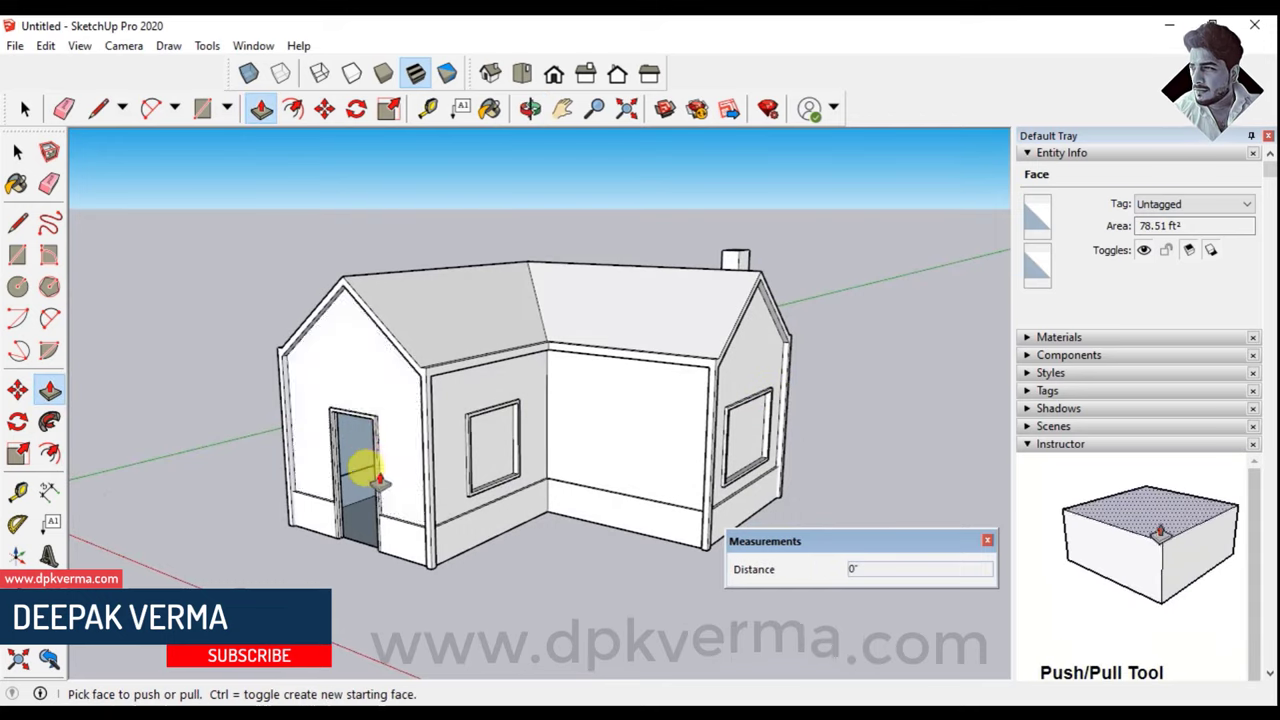
mouse_move(366, 457)
middle_mouse_down()
mouse_move(471, 449)
mouse_move(462, 413)
mouse_move(366, 286)
mouse_move(640, 349)
mouse_move(480, 331)
mouse_move(212, 358)
mouse_move(777, 457)
mouse_move(552, 455)
mouse_move(623, 409)
mouse_move(574, 420)
mouse_move(463, 403)
mouse_move(480, 503)
mouse_move(503, 366)
mouse_move(486, 429)
middle_mouse_up()
Place guides offset 4' from the house walls on two sides
left_click(513, 405)
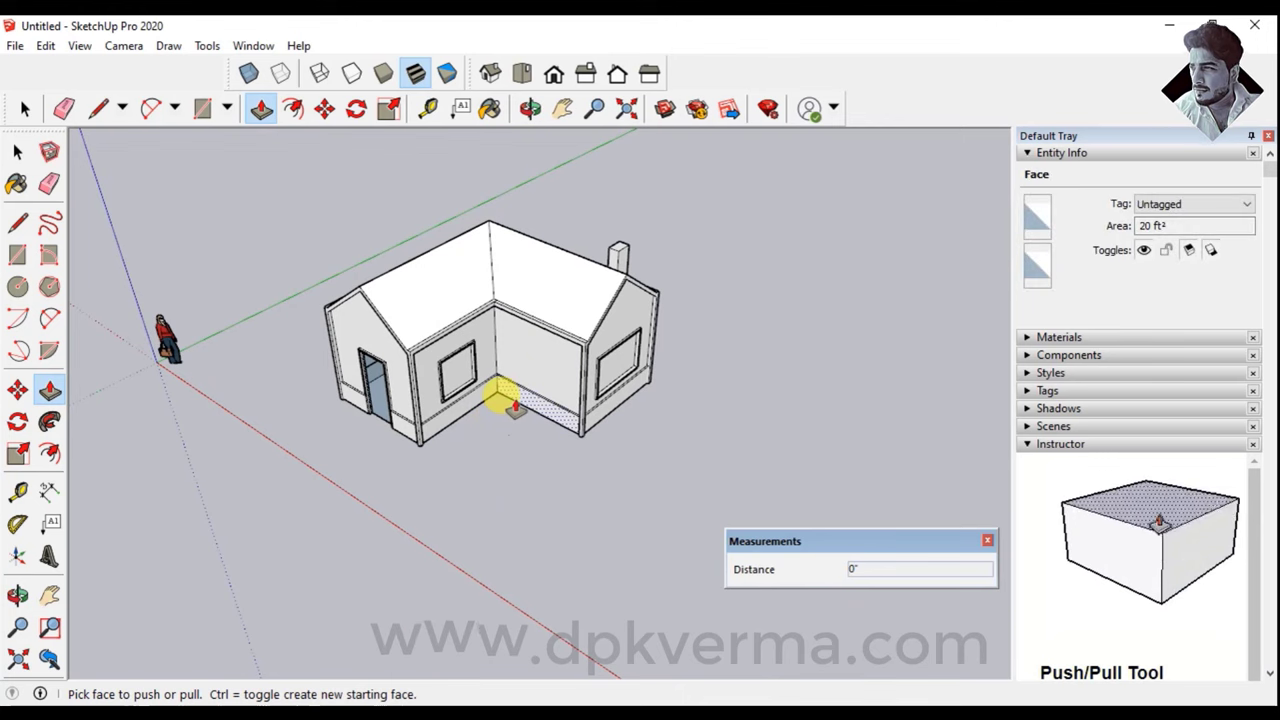
left_click(17, 490)
scroll(670, 430, "up", 1)
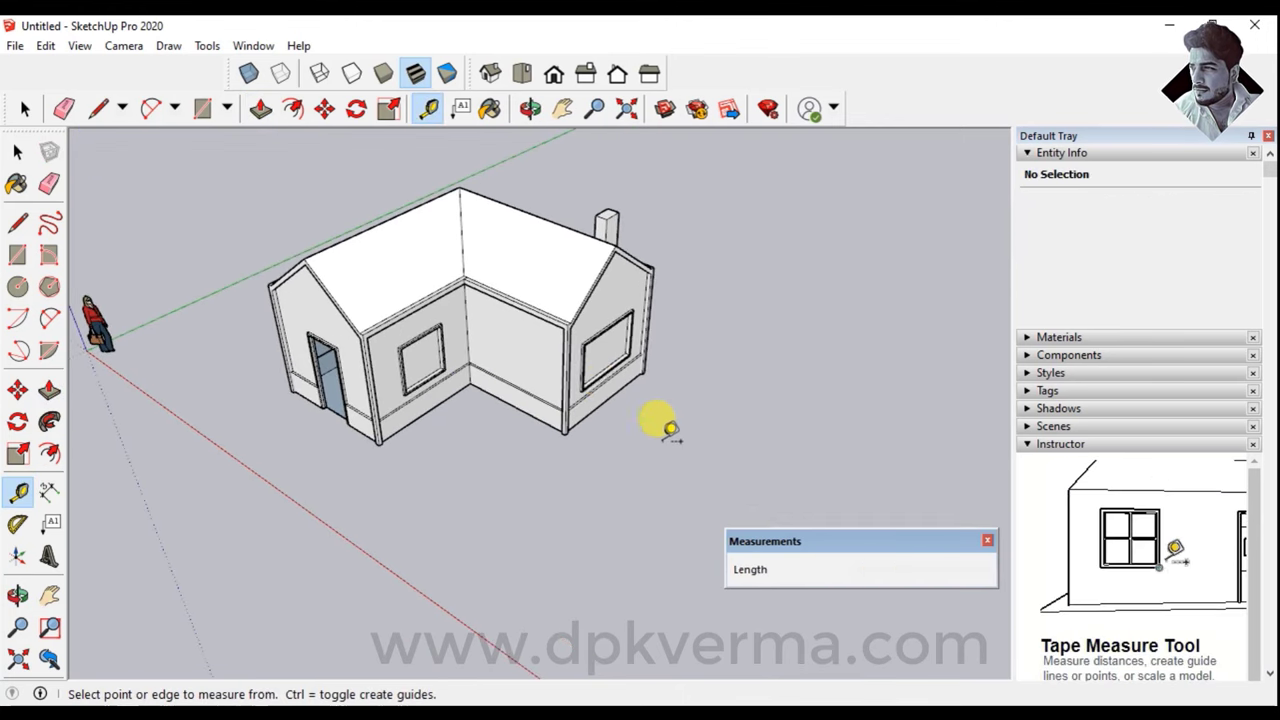
left_click(603, 401)
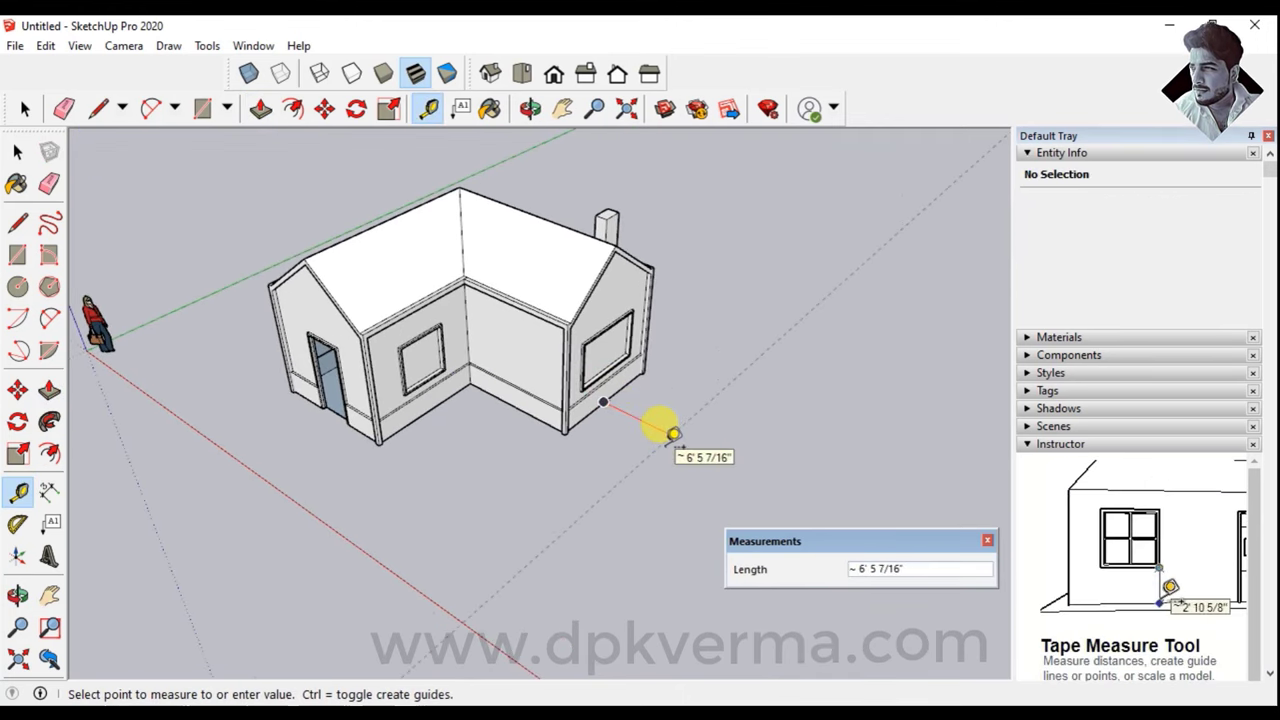
key("Return")
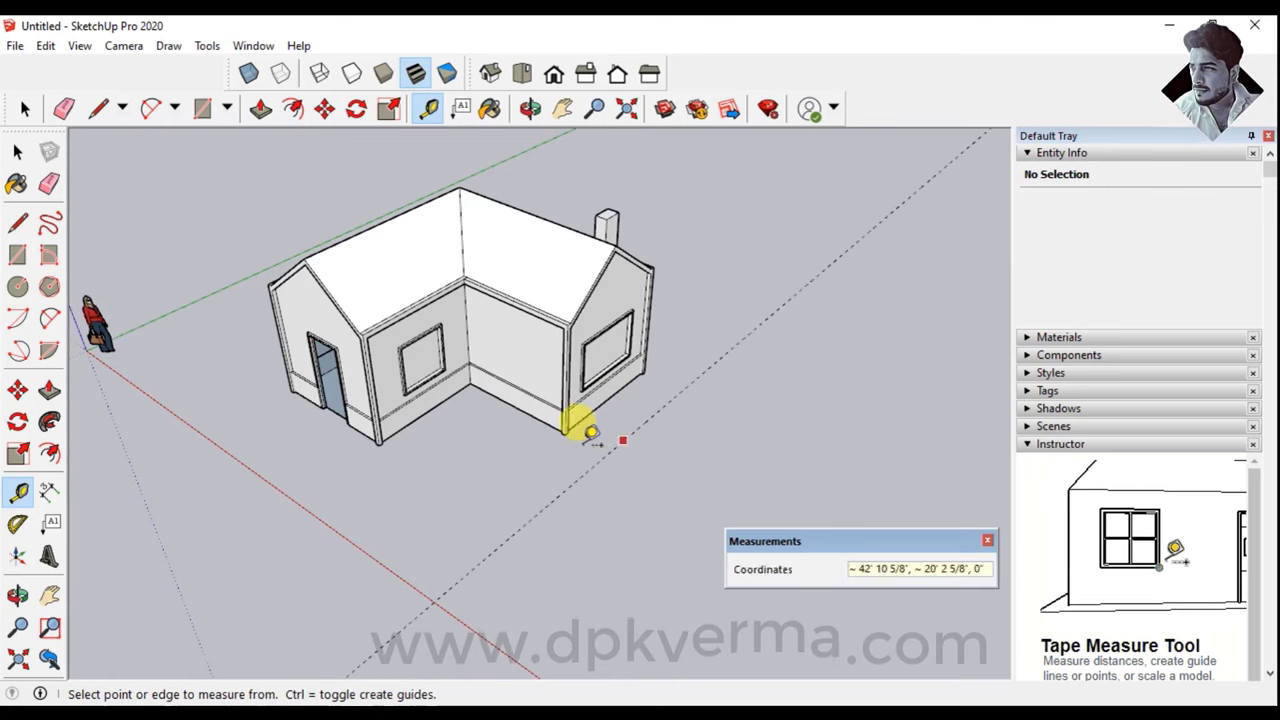
mouse_move(366, 427)
middle_mouse_down()
mouse_move(286, 491)
mouse_move(706, 437)
mouse_move(681, 409)
middle_mouse_up()
left_click(676, 425)
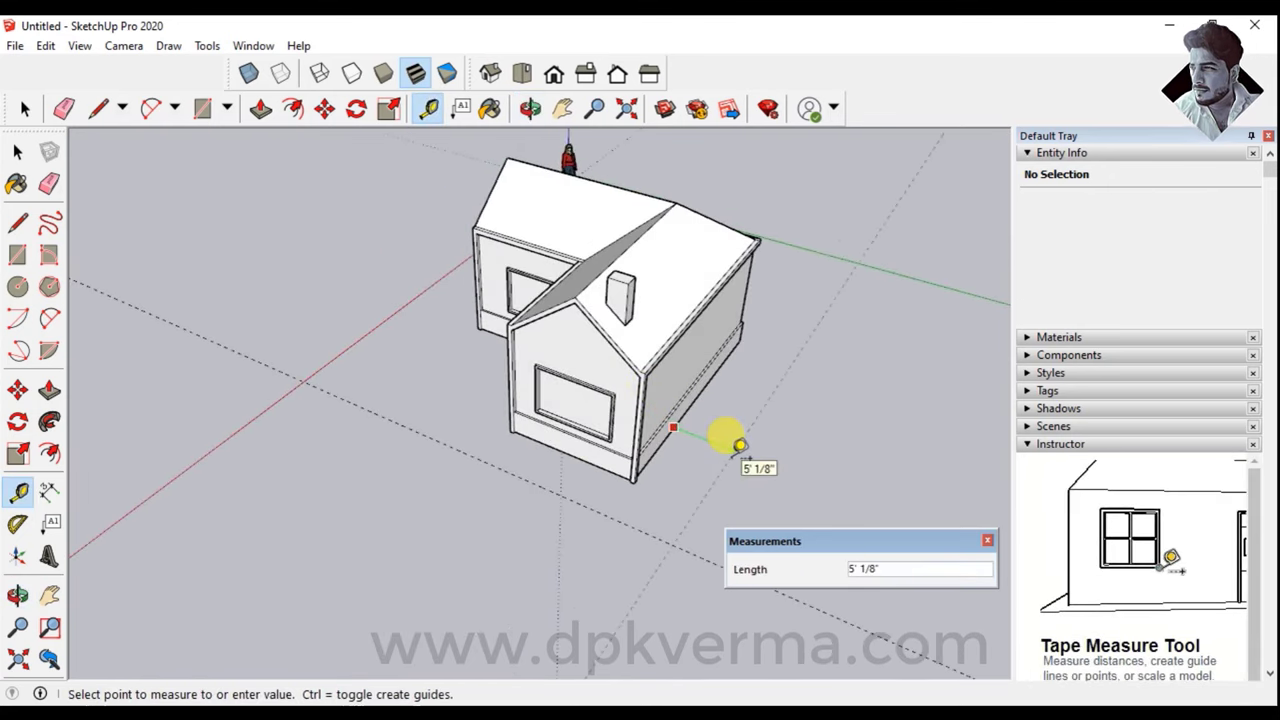
key("Return")
Place a 10' guide off the door-side house edge and start another guide
mouse_move(743, 386)
middle_mouse_down()
mouse_move(423, 366)
mouse_move(737, 423)
mouse_move(708, 497)
middle_mouse_up()
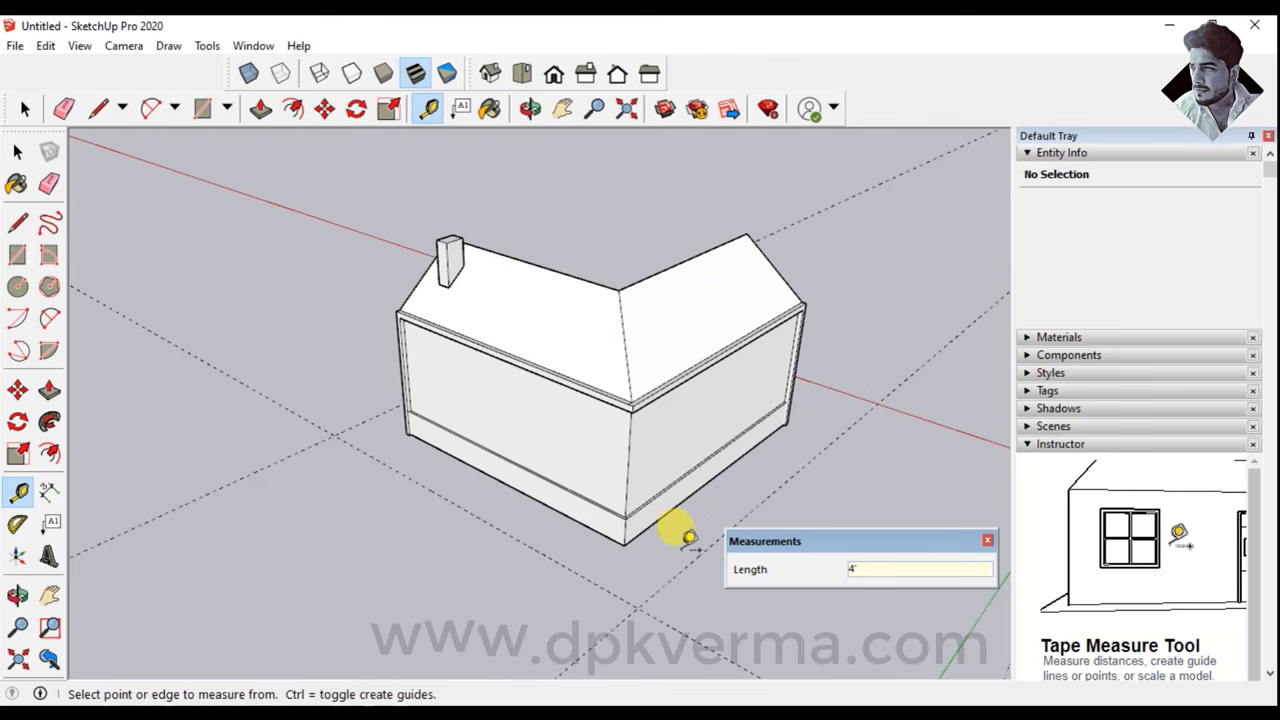
mouse_move(700, 477)
middle_mouse_down()
mouse_move(334, 486)
mouse_move(443, 506)
mouse_move(570, 578)
mouse_move(594, 566)
middle_mouse_up()
left_click(594, 550)
type("10")
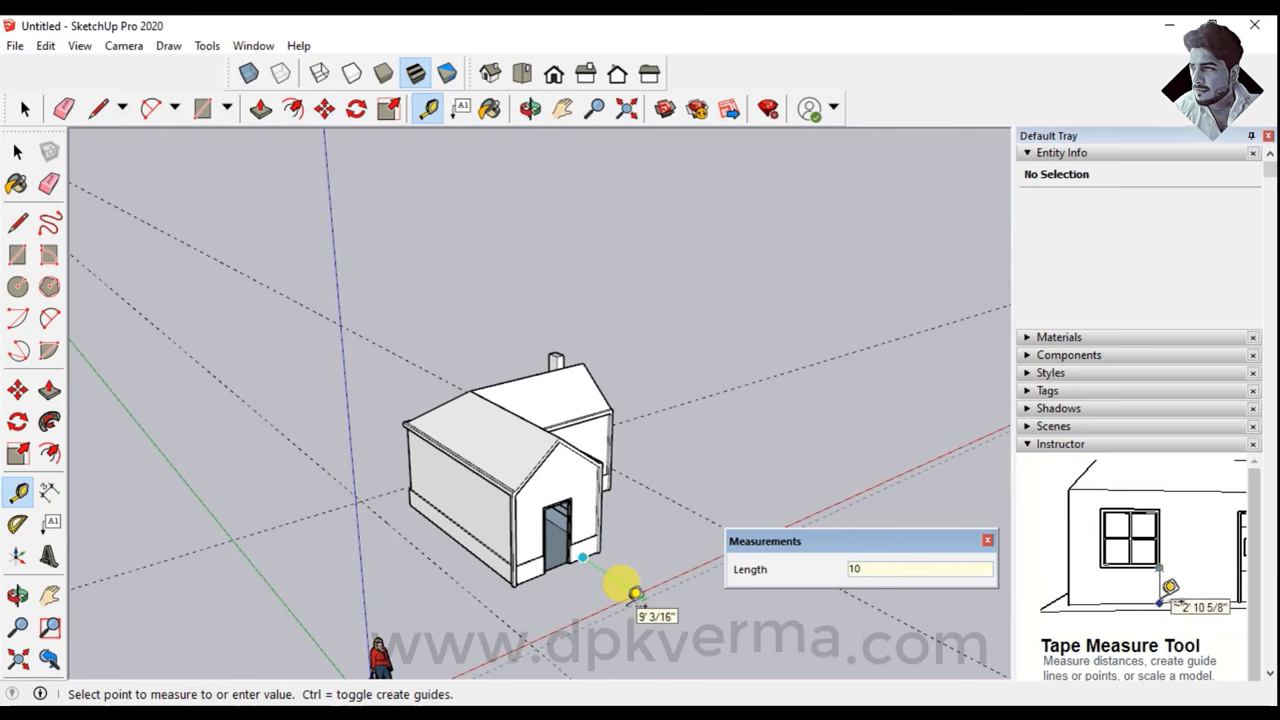
type("'")
key("Return")
mouse_move(701, 553)
middle_mouse_down()
mouse_move(397, 581)
mouse_move(420, 571)
middle_mouse_up()
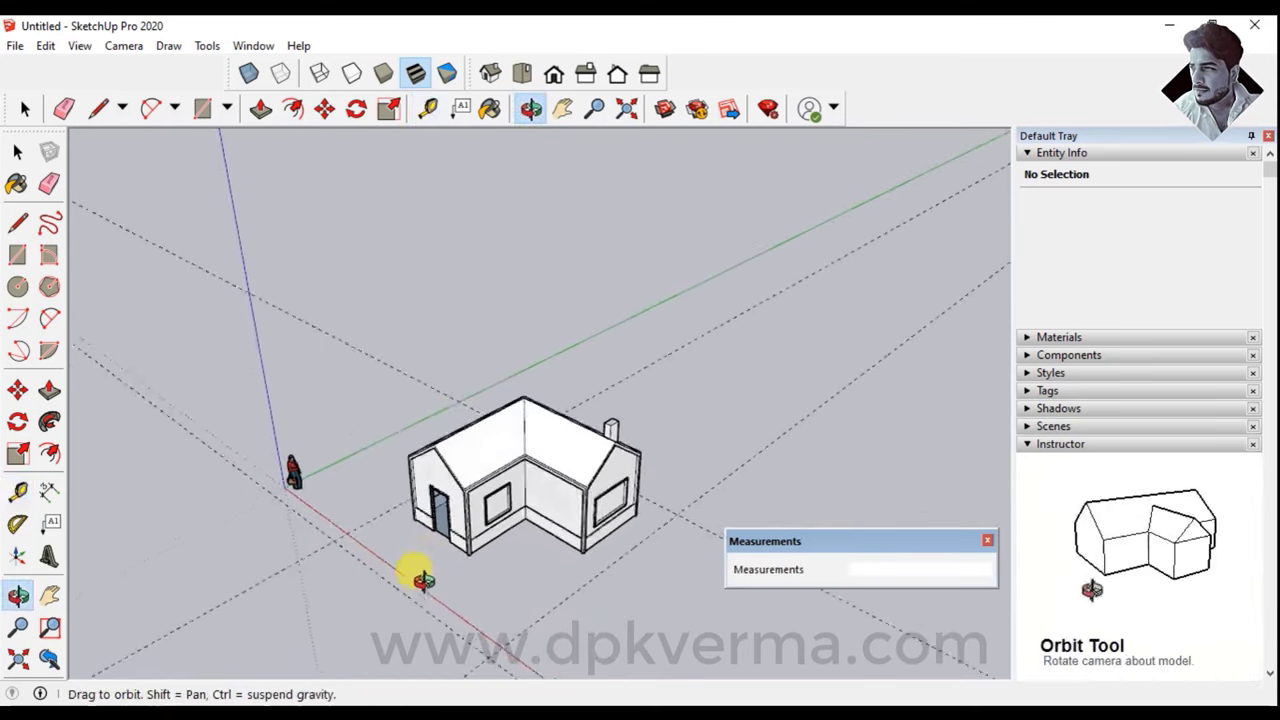
left_click(335, 237)
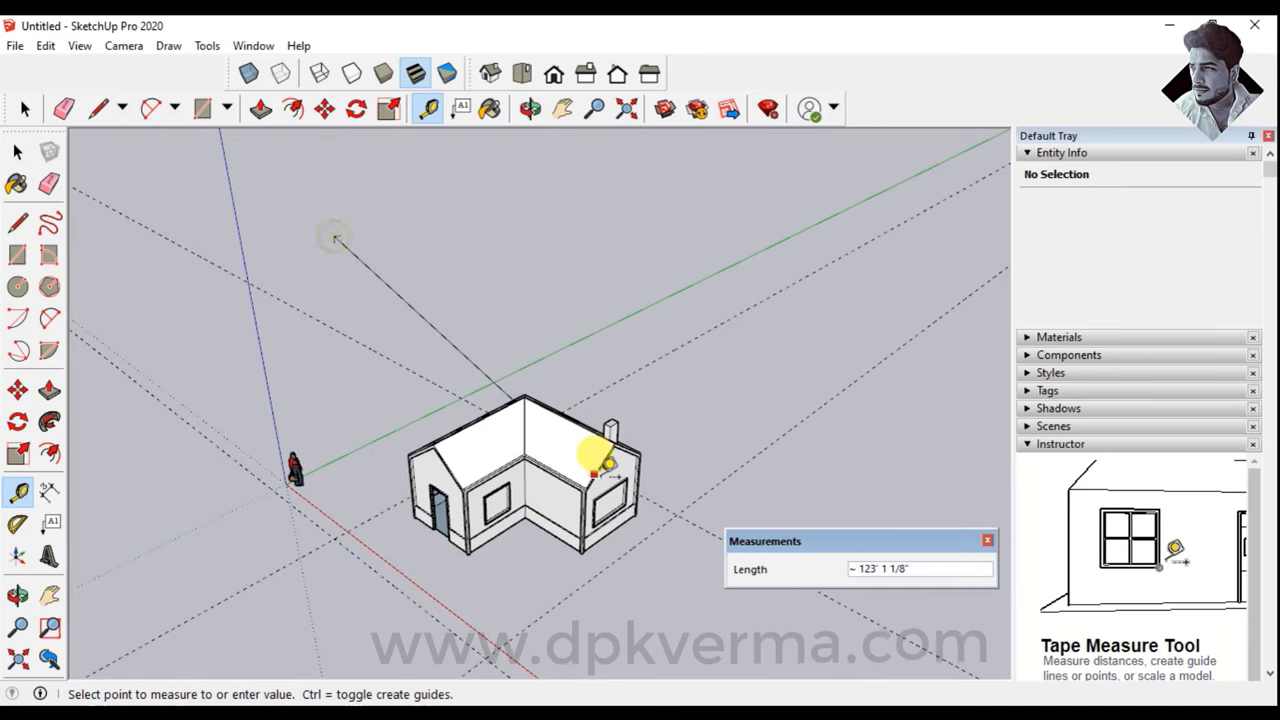
left_click(25, 108)
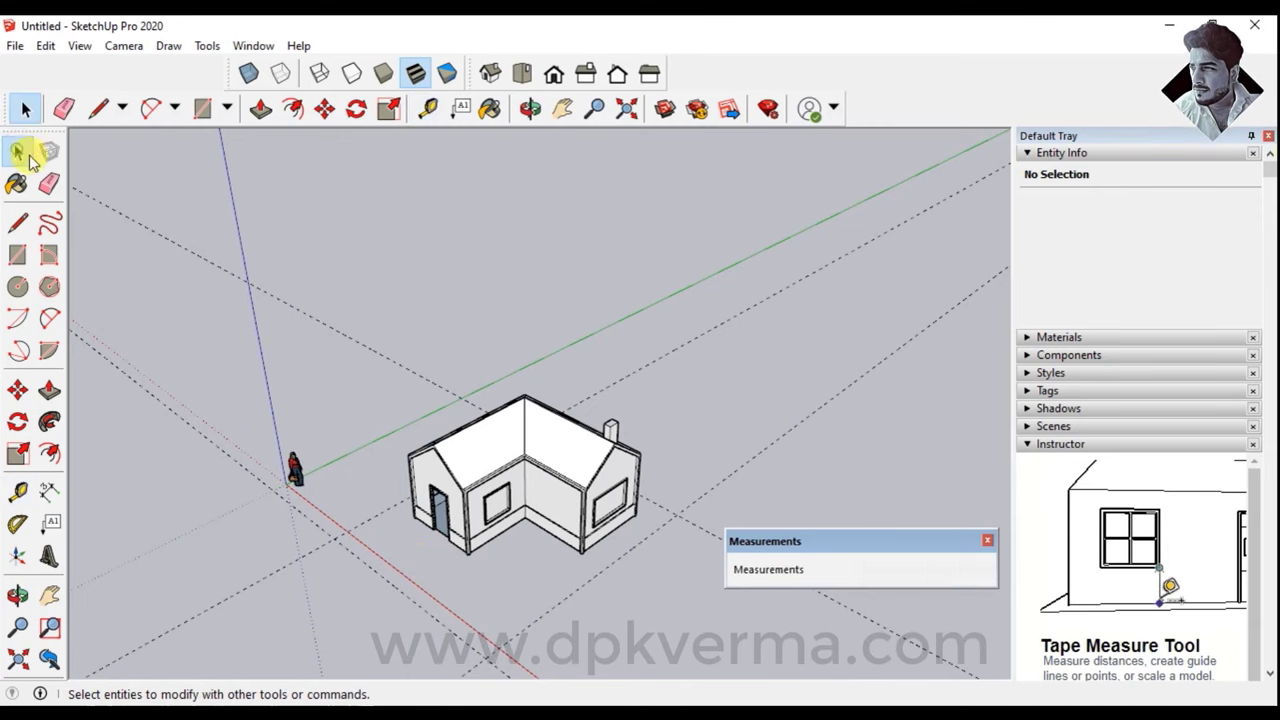
Make the entire house geometry into a single group
triple_click(551, 443)
right_click(550, 437)
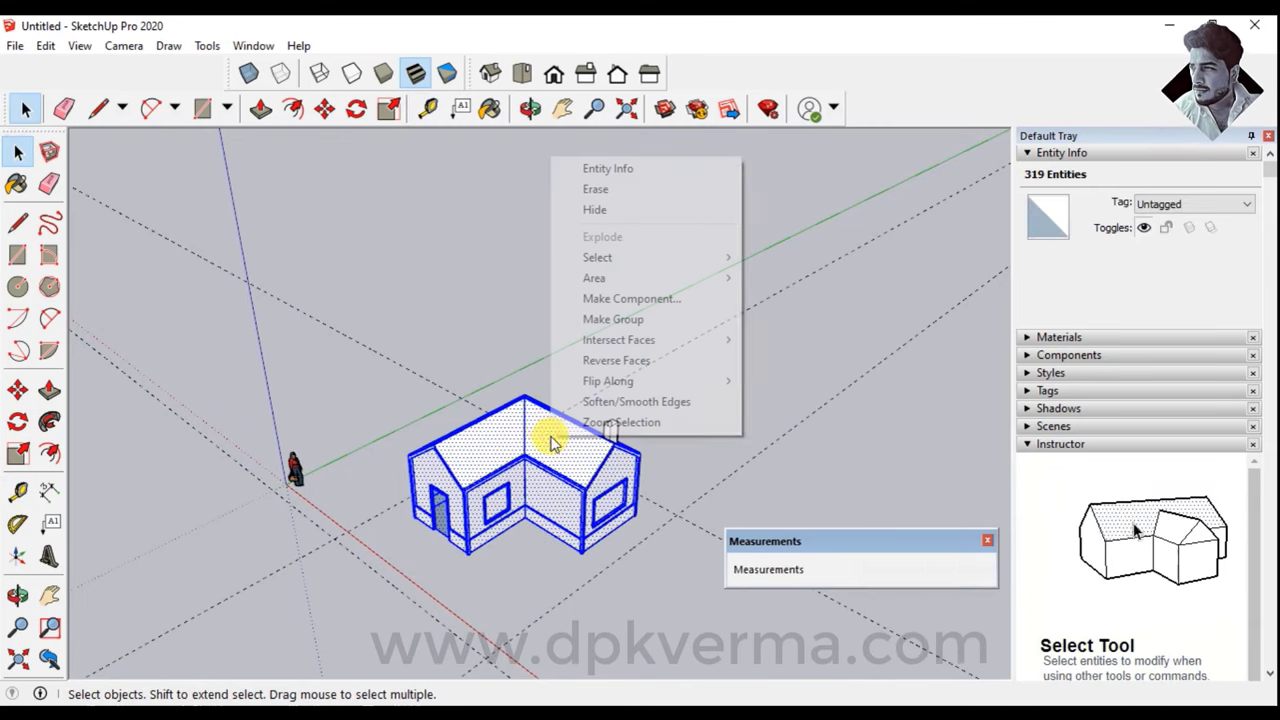
left_click(618, 320)
mouse_move(611, 314)
middle_mouse_down()
mouse_move(606, 429)
mouse_move(563, 500)
mouse_move(530, 418)
mouse_move(492, 417)
mouse_move(608, 451)
middle_mouse_up()
left_click(608, 455)
middle_click_drag(531, 414, 523, 445)
Draw a 28'4" by 34'4" base rectangle beneath the house between the guide intersections
key("l")
key("r")
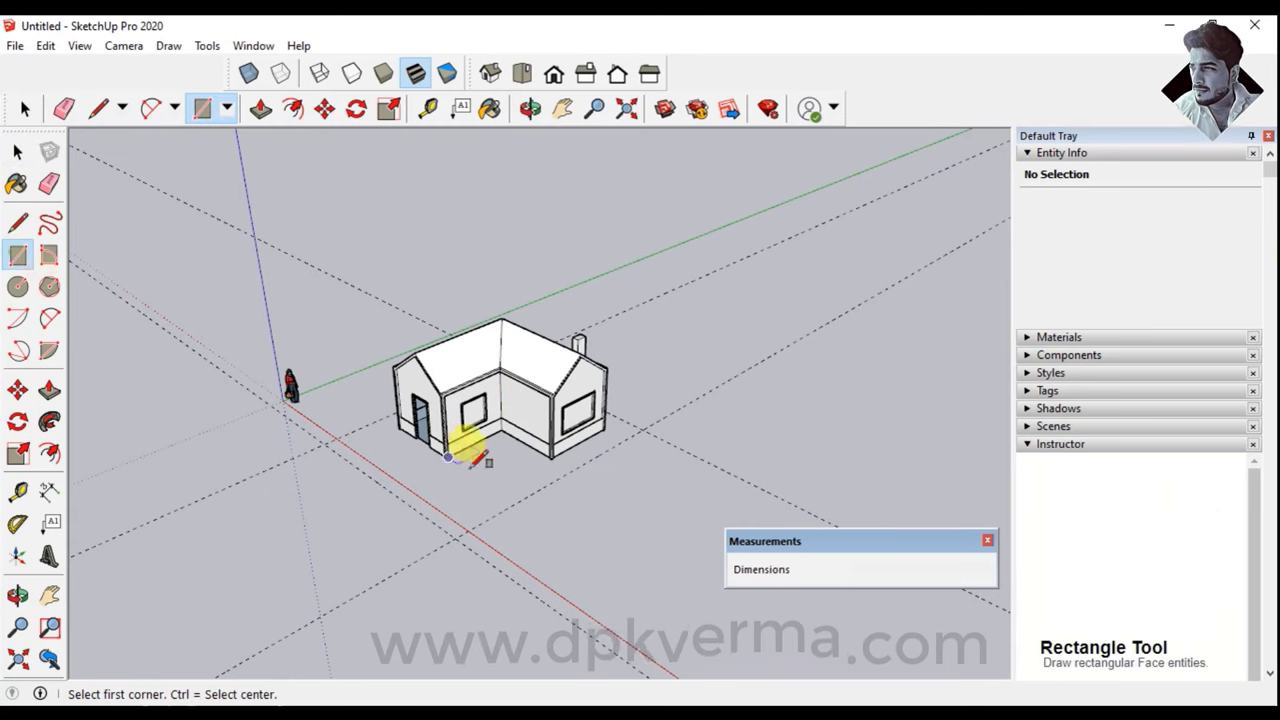
left_click(326, 440)
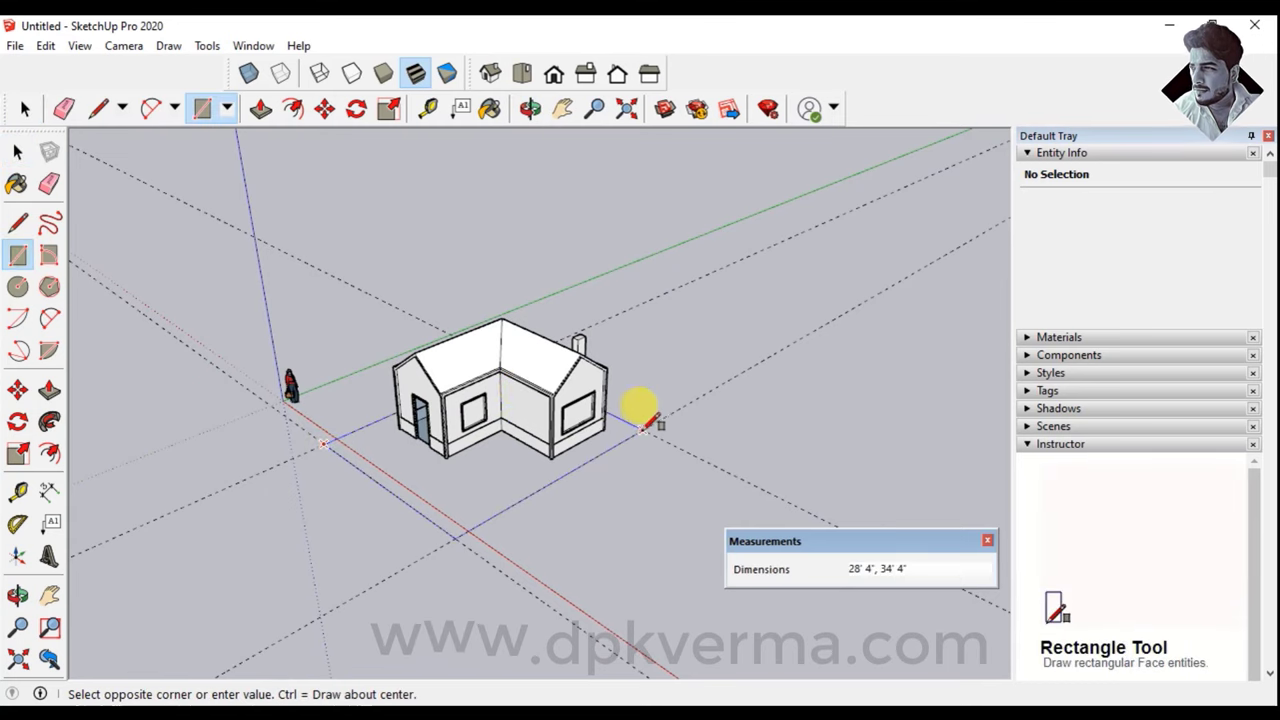
left_click(640, 428)
mouse_move(640, 428)
middle_mouse_down()
mouse_move(372, 502)
mouse_move(514, 443)
mouse_move(450, 320)
middle_mouse_up()
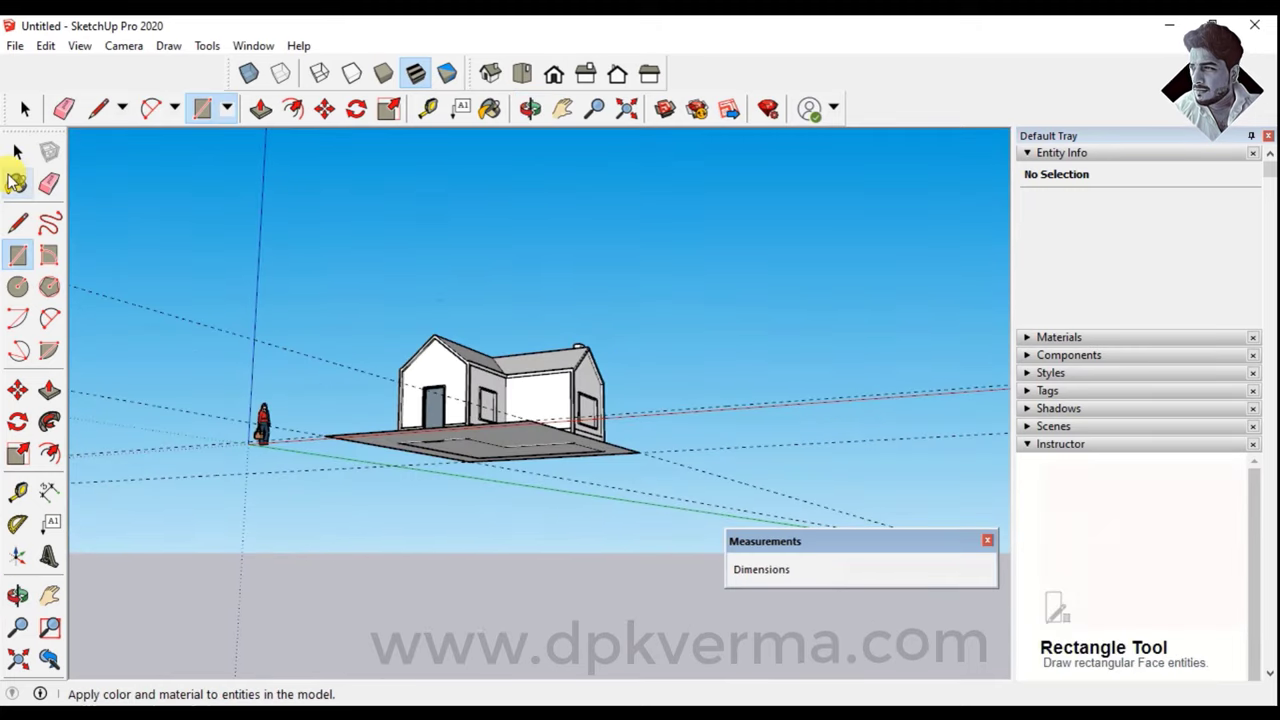
left_click(14, 152)
scroll(468, 415, "up", 2)
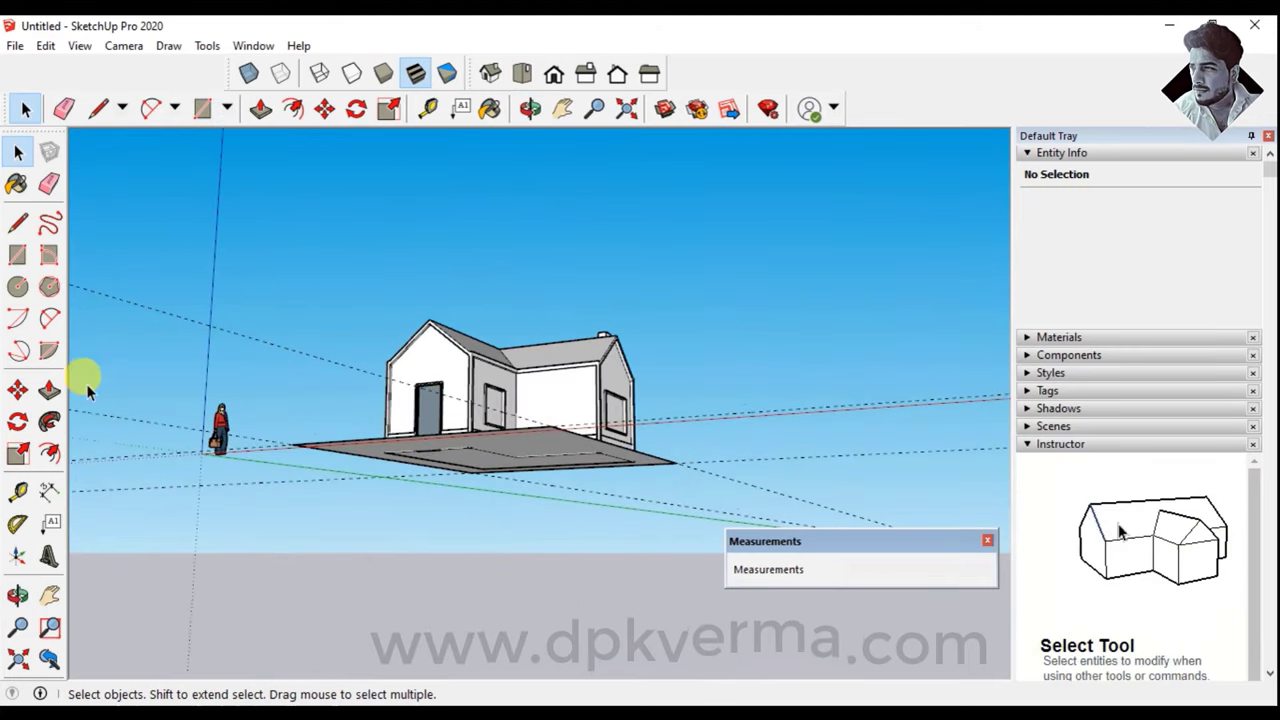
left_click(50, 390)
scroll(500, 410, "up", 2)
scroll(505, 430, "up", 1)
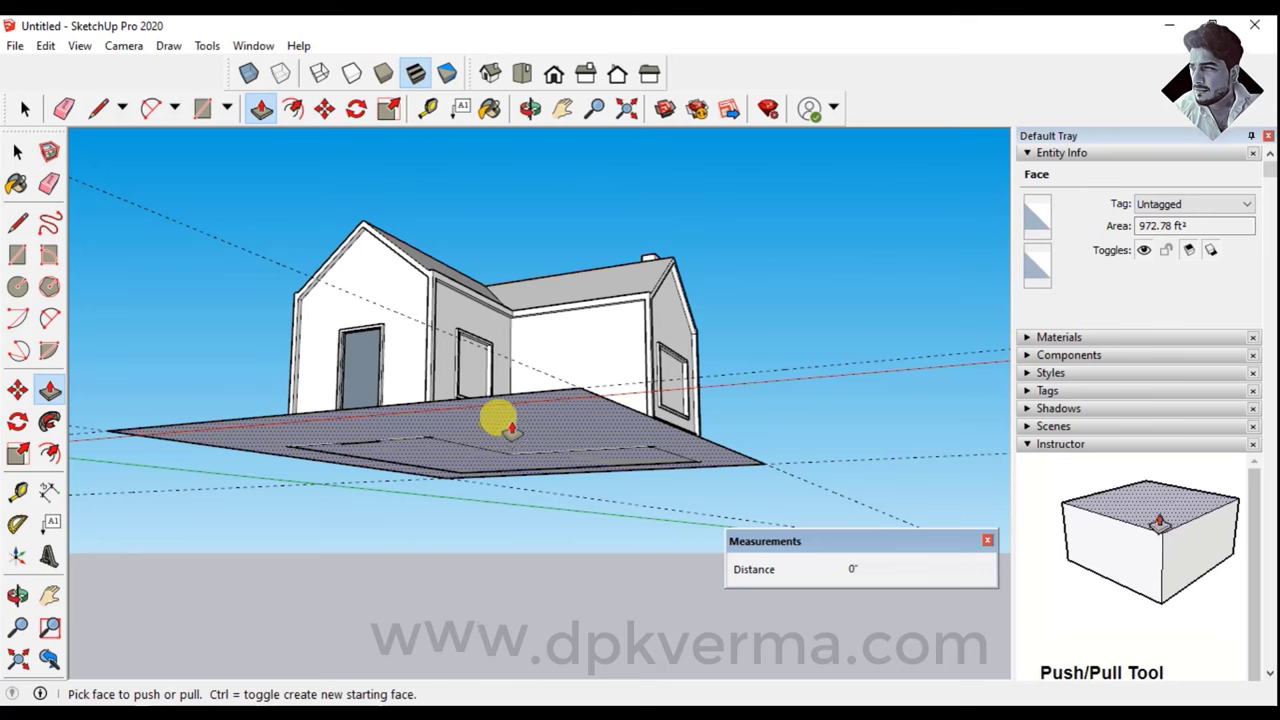
Push/Pull the base rectangle into a 4" thick slab under the house
left_click(510, 428)
type("4")
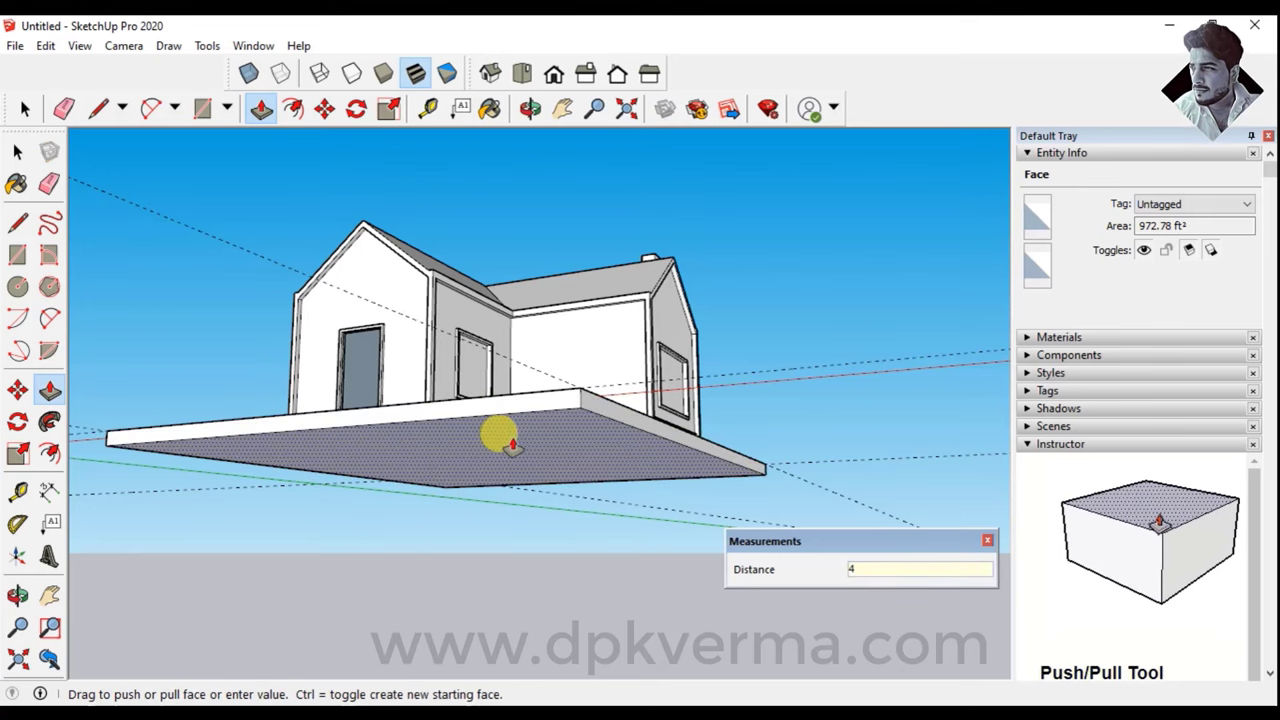
left_click(500, 434)
mouse_move(486, 366)
middle_mouse_down()
mouse_move(466, 523)
mouse_move(510, 442)
mouse_move(486, 509)
mouse_move(509, 423)
middle_mouse_up()
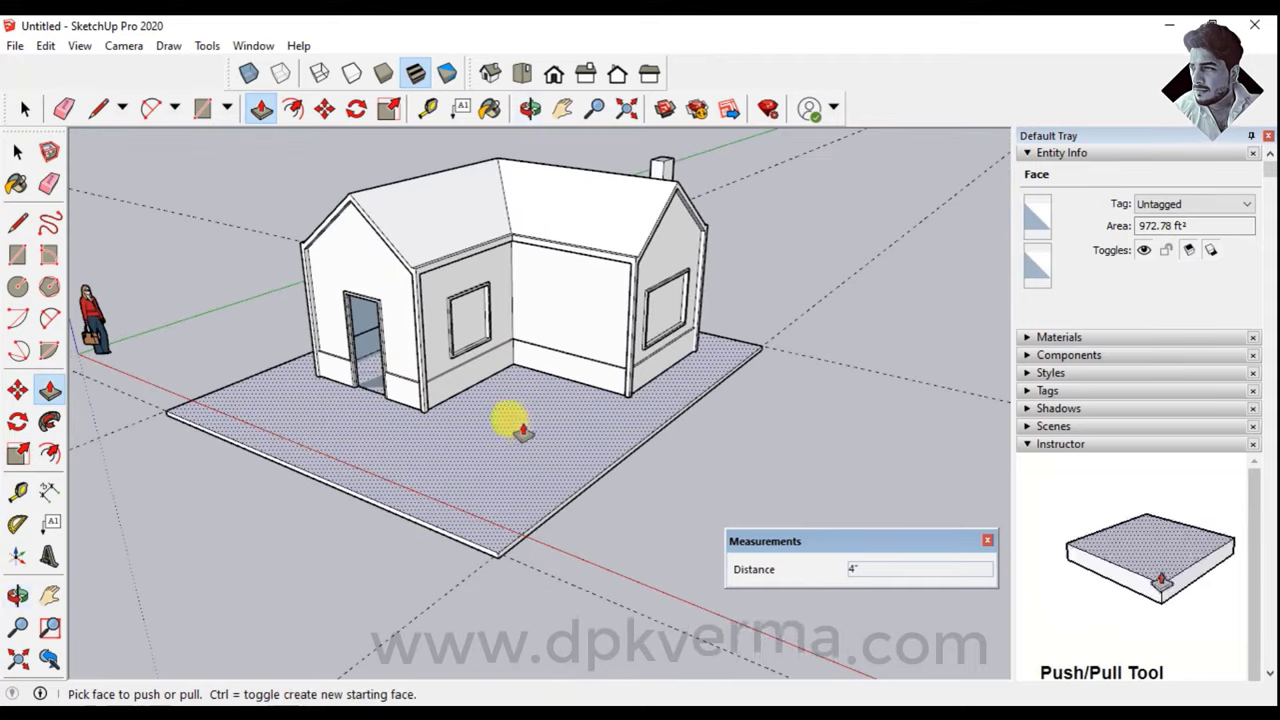
left_click(12, 150)
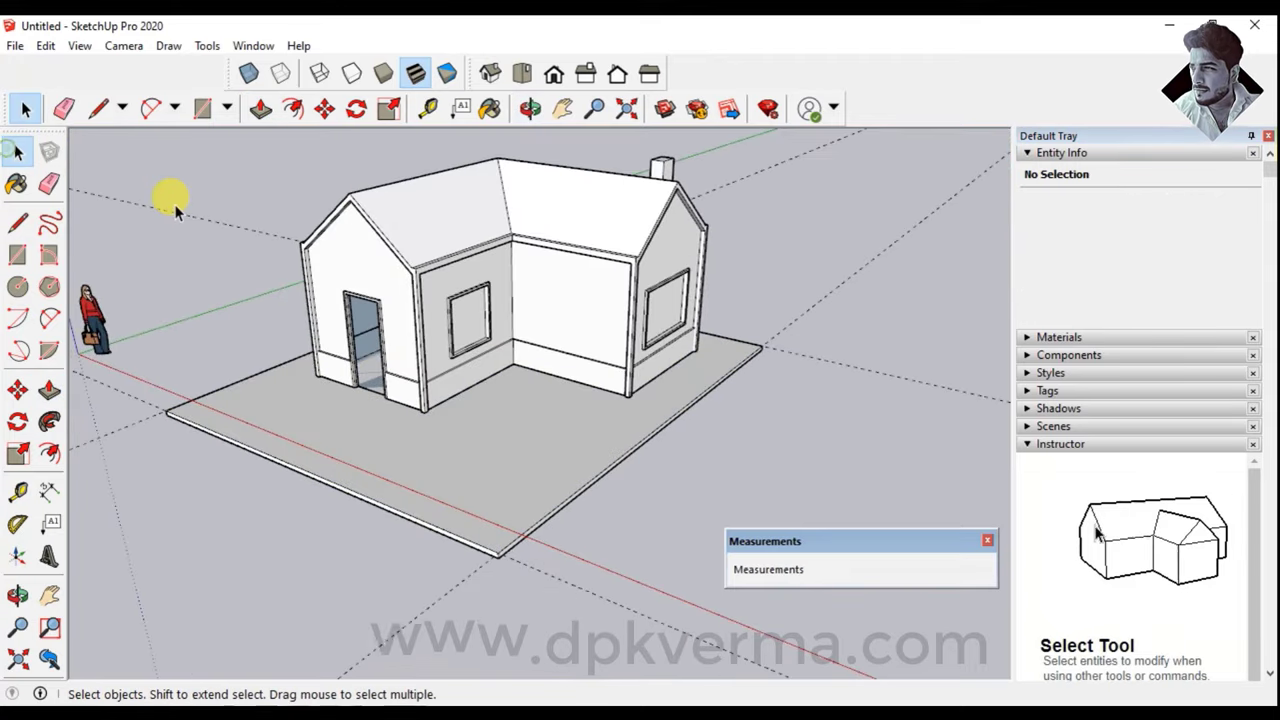
scroll(396, 421, "up", 2)
scroll(396, 421, "up", 2)
Move the slab's top face from its corner to adjust the slab's thickness
left_click(527, 524)
key("shift+z")
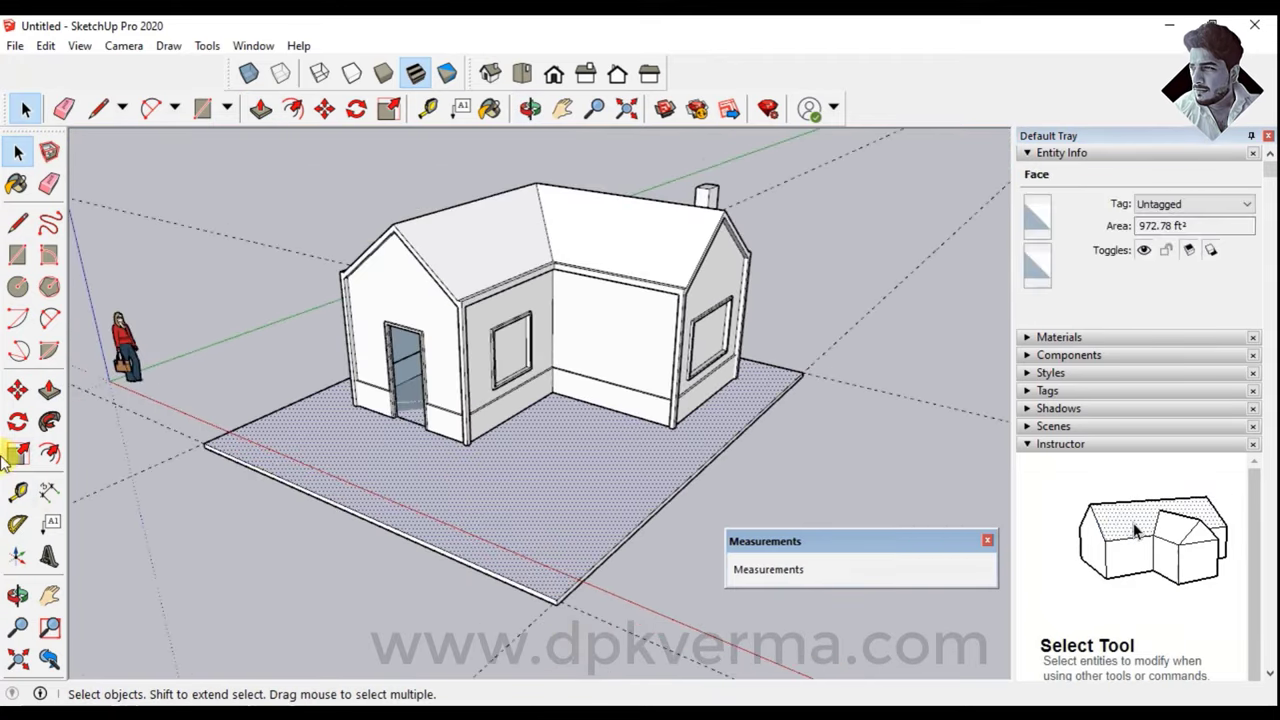
left_click(17, 390)
scroll(500, 571, "up", 2)
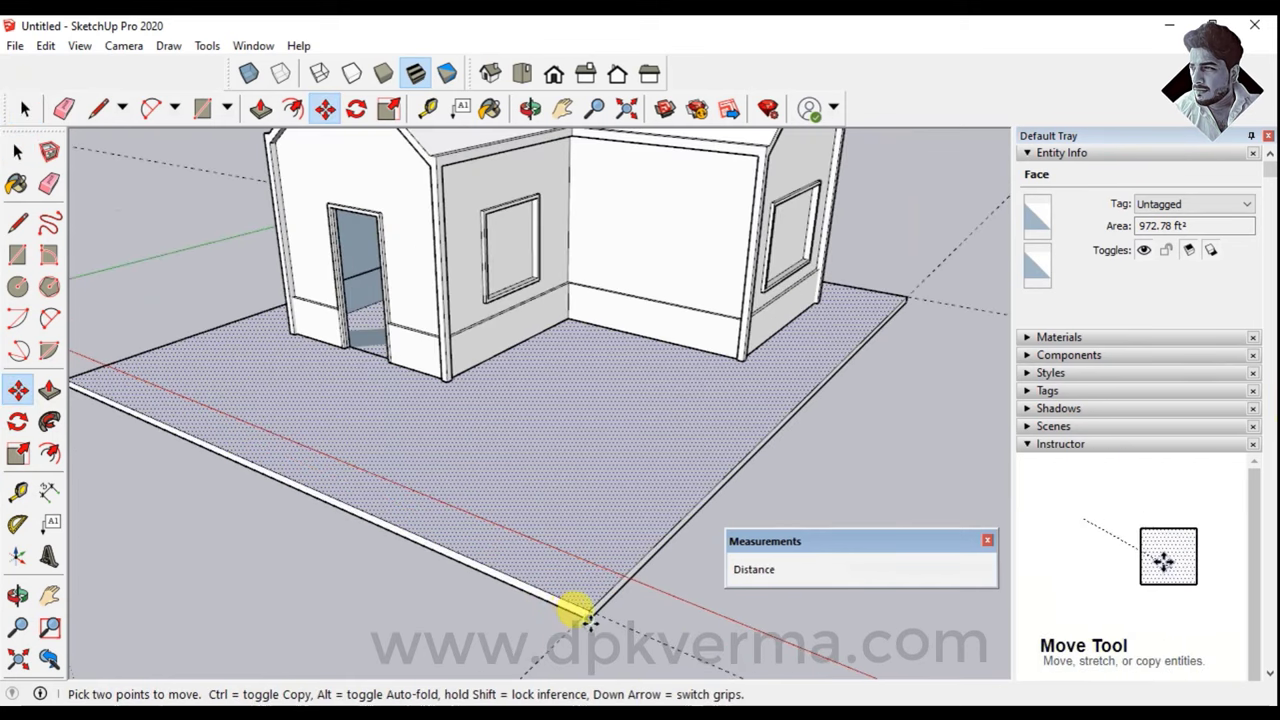
left_click(588, 620)
type(".1'")
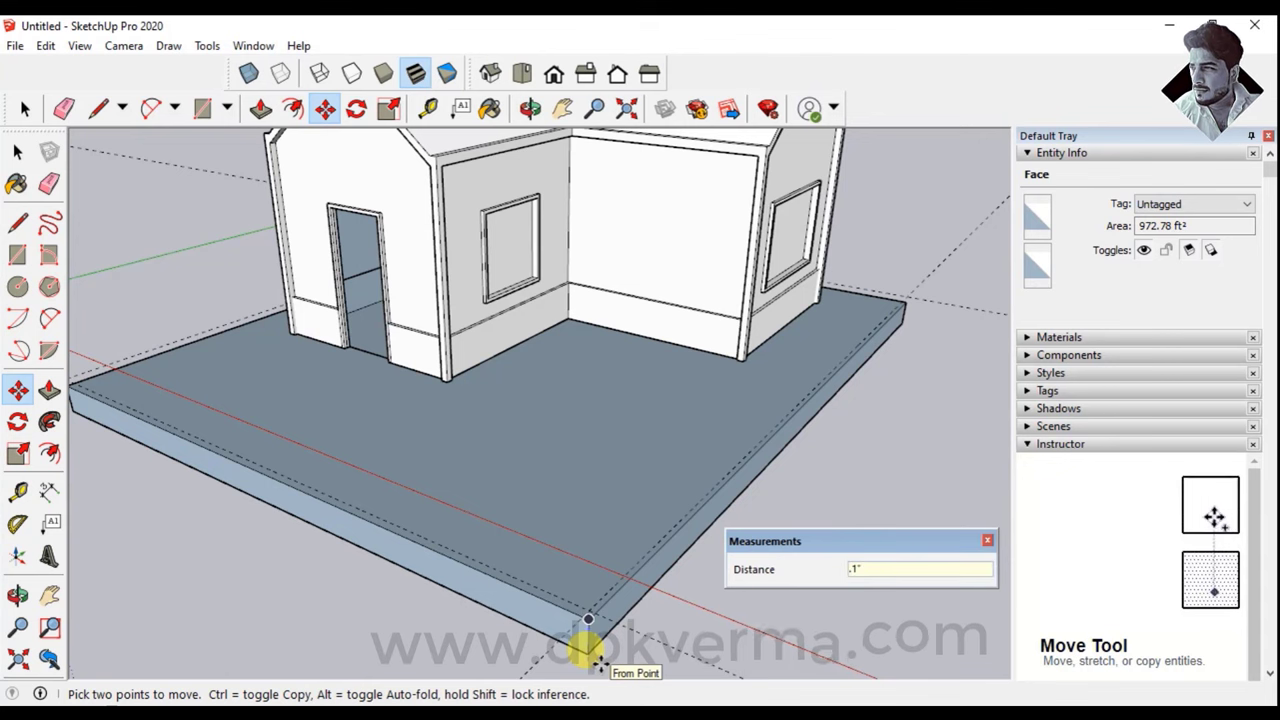
left_click(590, 655)
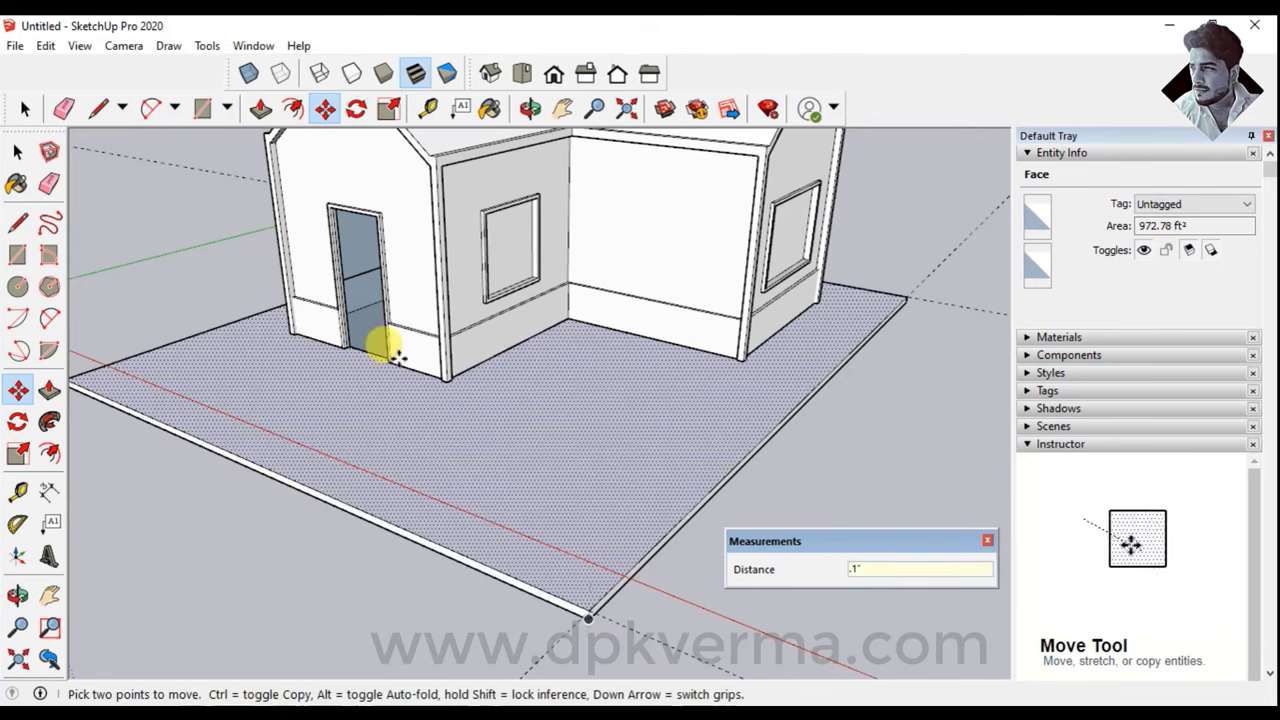
Clear the selection and orbit around to inspect the slab's front corner
left_click(17, 150)
left_click(197, 209)
middle_click_drag(197, 209, 380, 351)
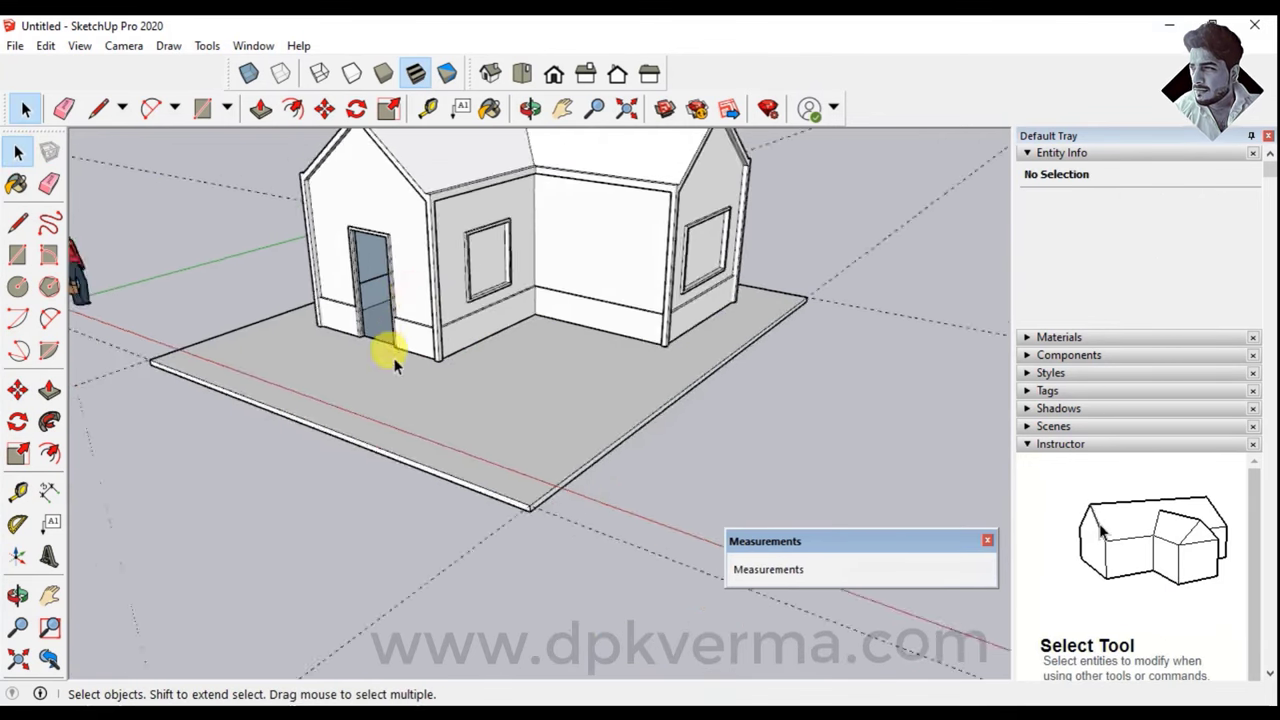
key("o")
mouse_move(380, 351)
left_mouse_down()
mouse_move(694, 277)
mouse_move(580, 338)
mouse_move(443, 343)
left_mouse_up()
key("space")
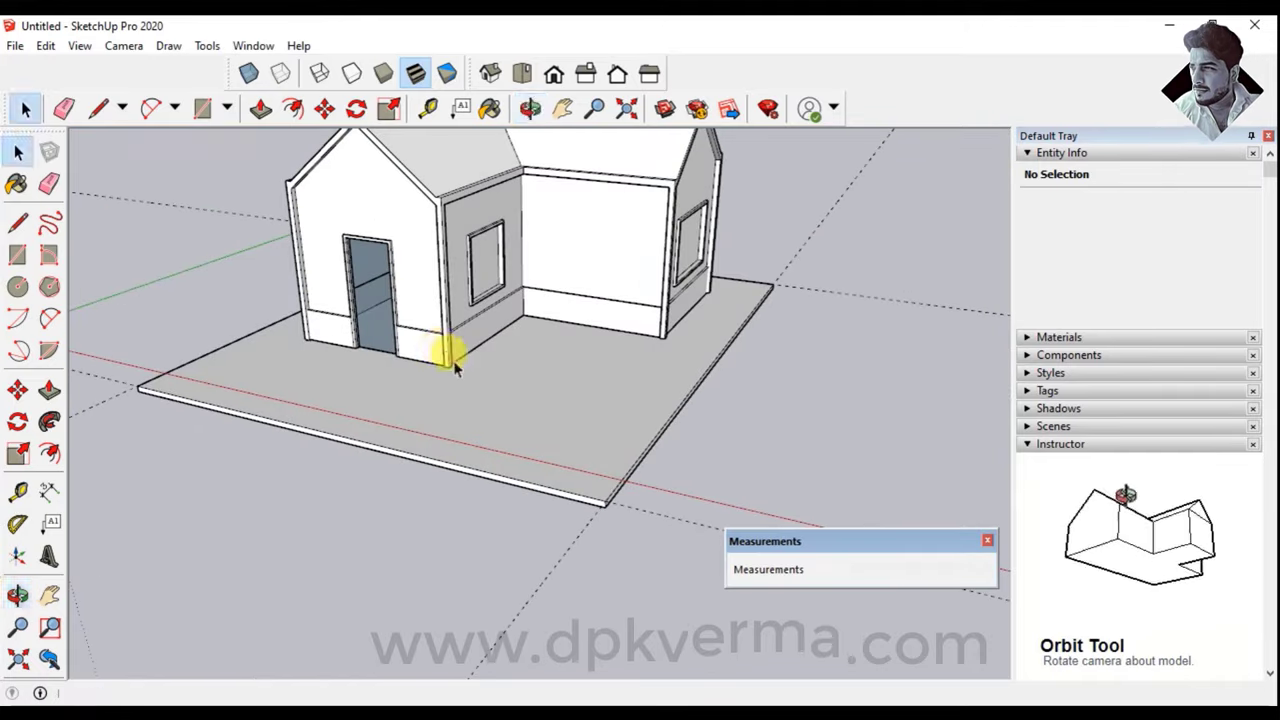
mouse_move(449, 357)
middle_mouse_down()
mouse_move(480, 423)
mouse_move(428, 392)
middle_mouse_up()
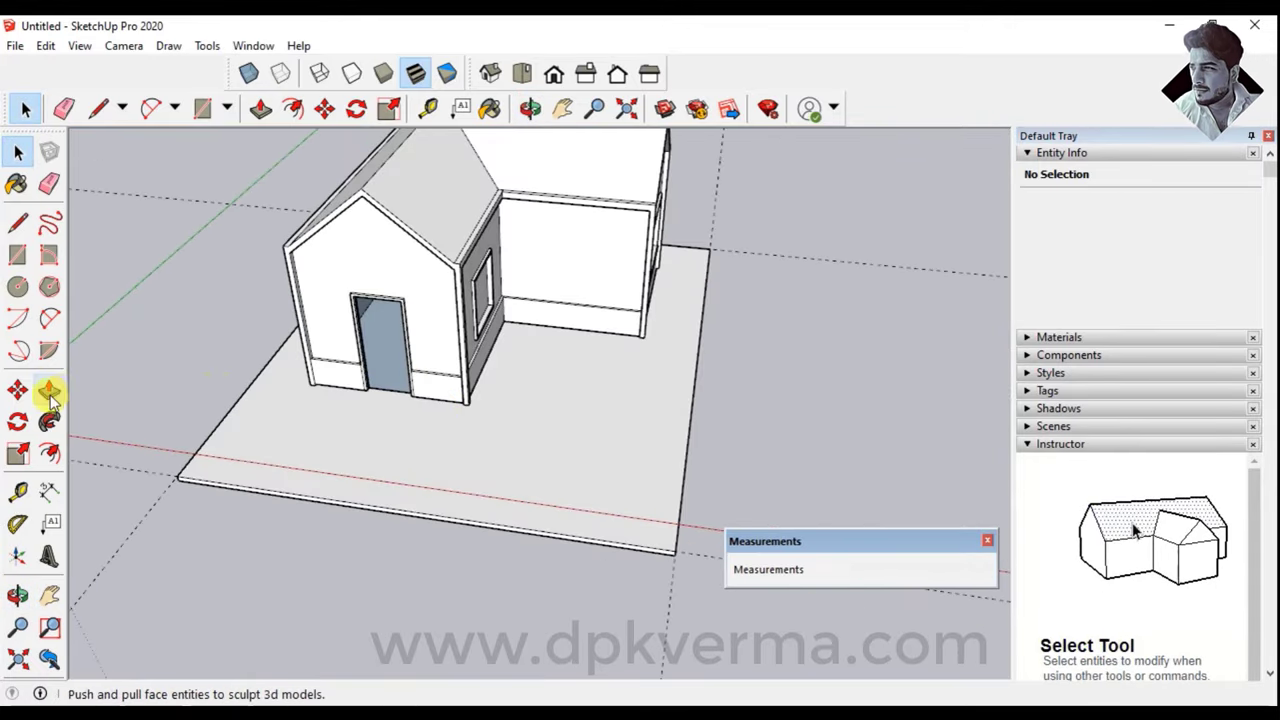
Offset the slab's top-face outline 4" inward, creating a narrow 41.33 ft² border strip
left_click(335, 452)
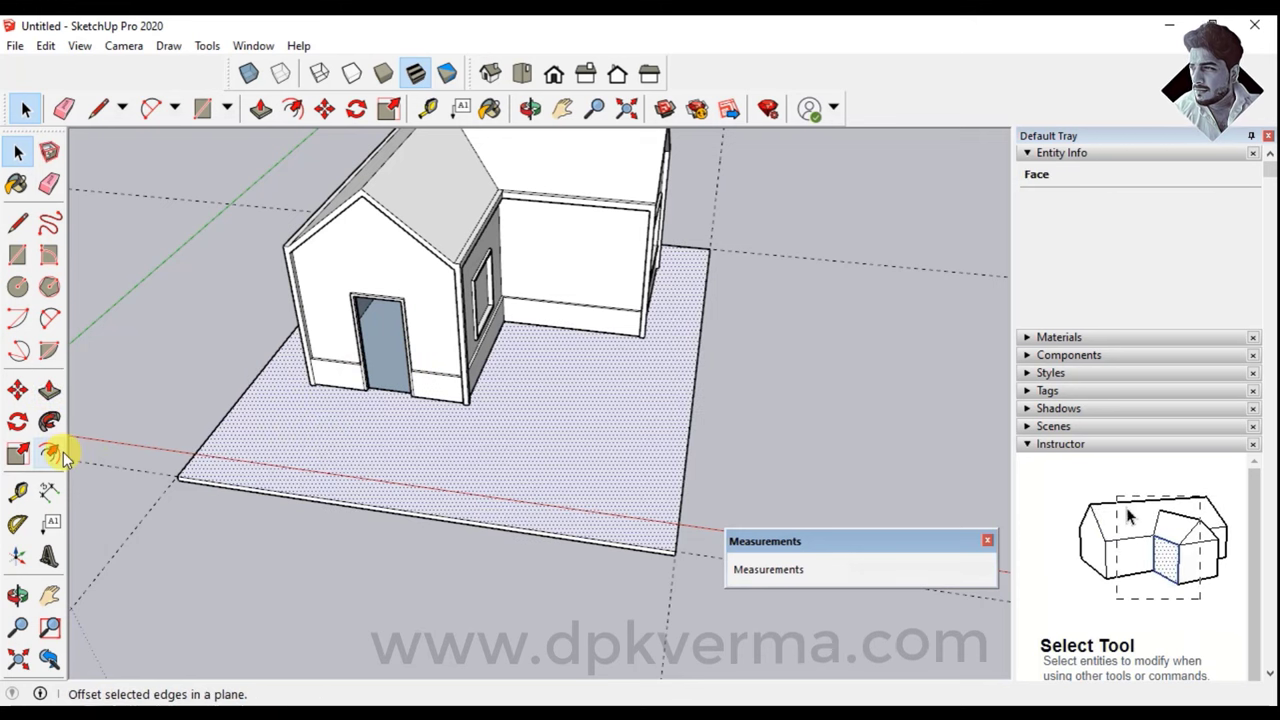
left_click(49, 453)
left_click(659, 441)
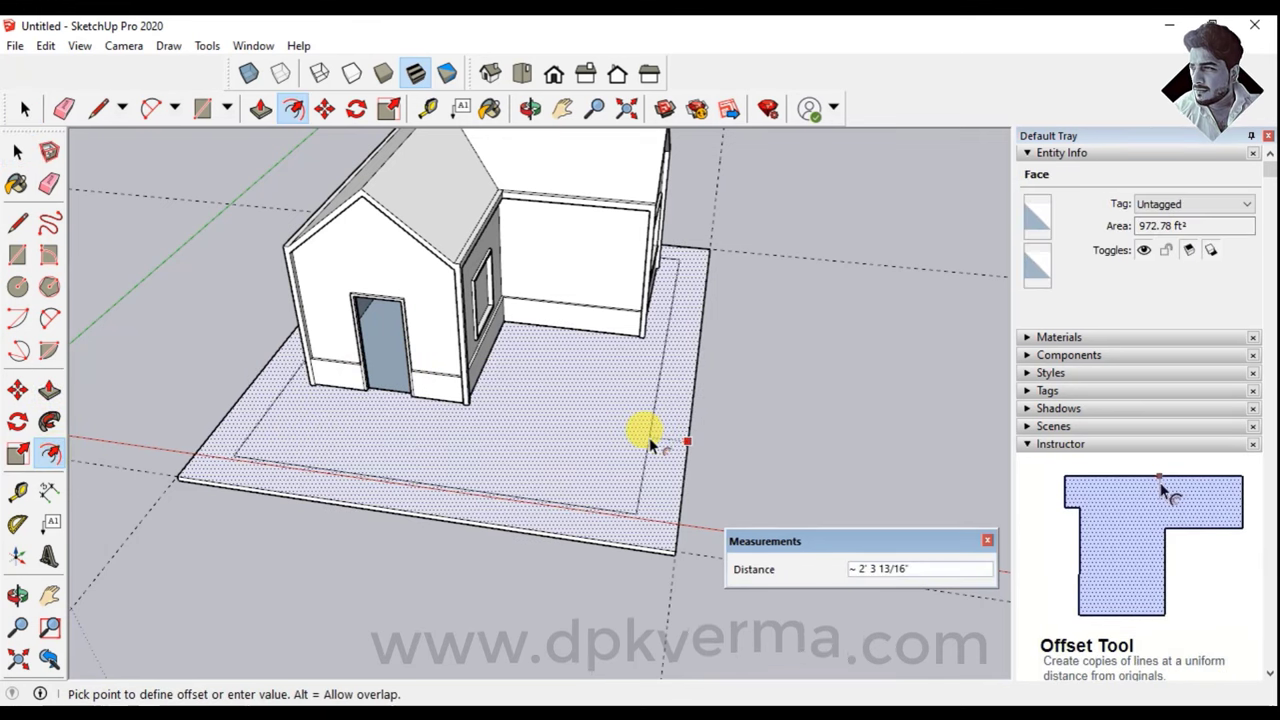
type("4")
key("Return")
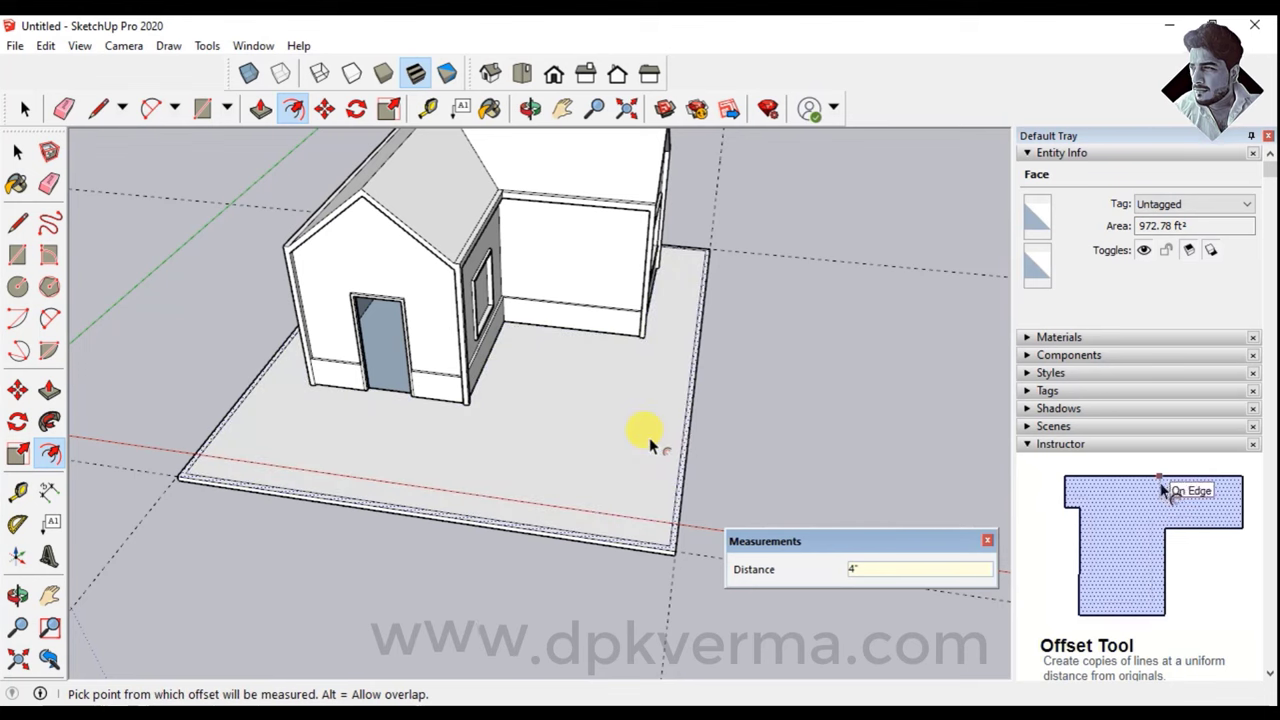
mouse_move(532, 470)
middle_mouse_down()
mouse_move(666, 586)
mouse_move(528, 468)
mouse_move(543, 494)
mouse_move(605, 510)
middle_mouse_up()
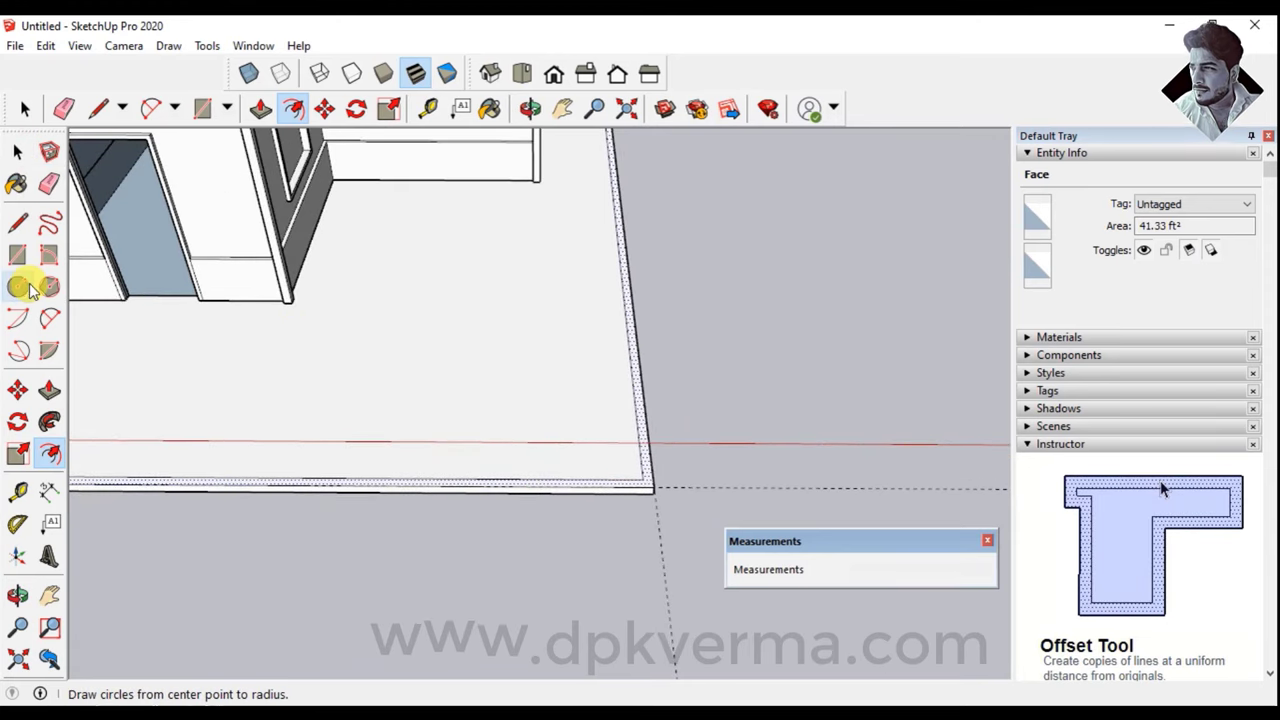
left_click(22, 493)
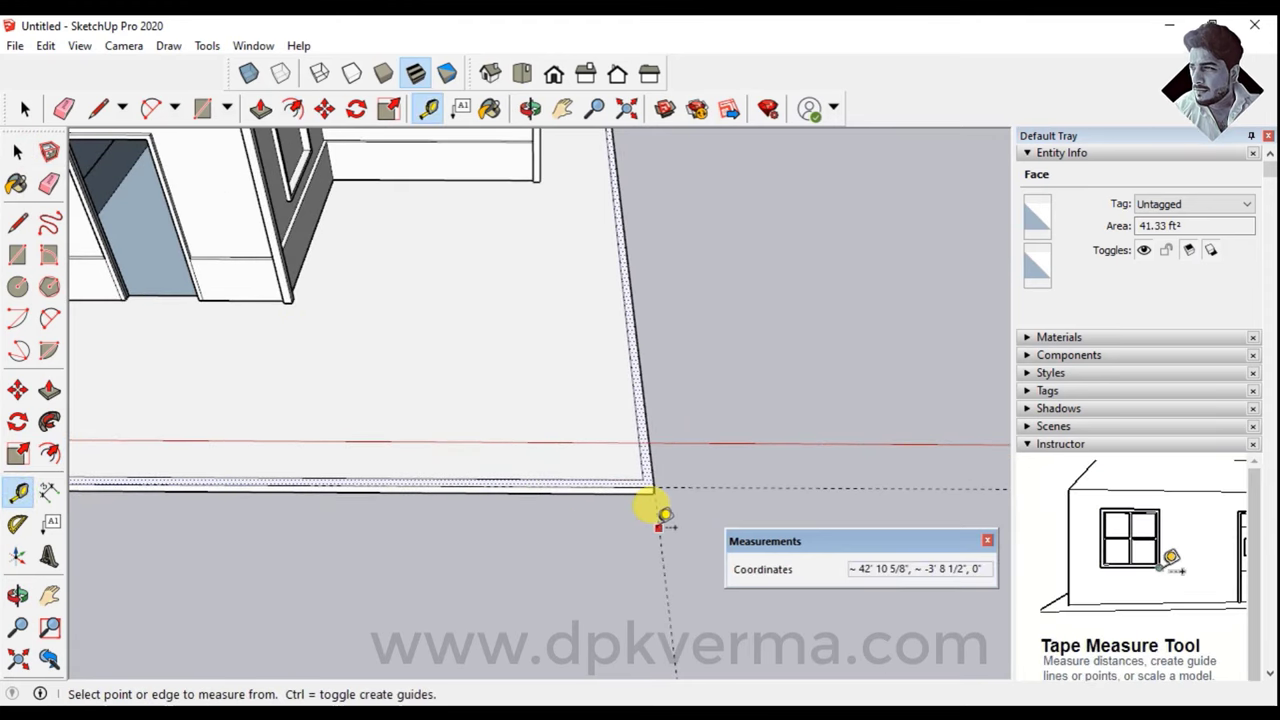
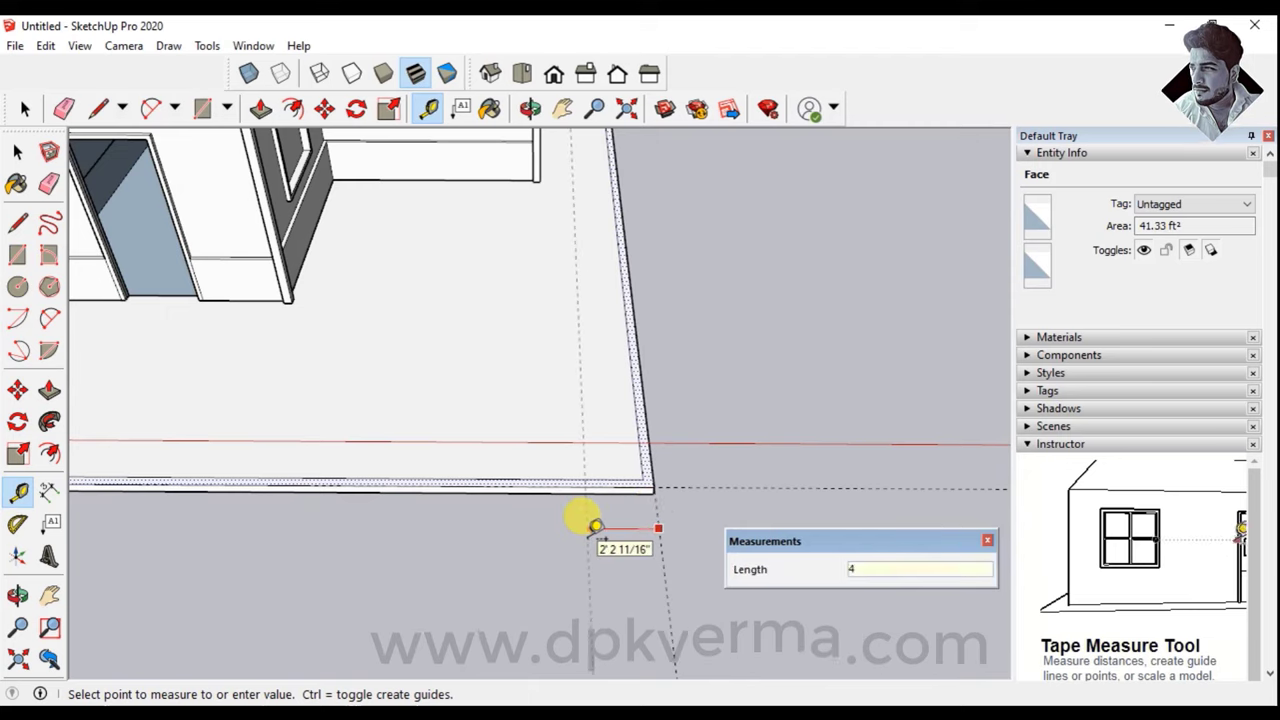
Place guide lines across the slab's front edge at 4' and 3' offsets
key("Return")
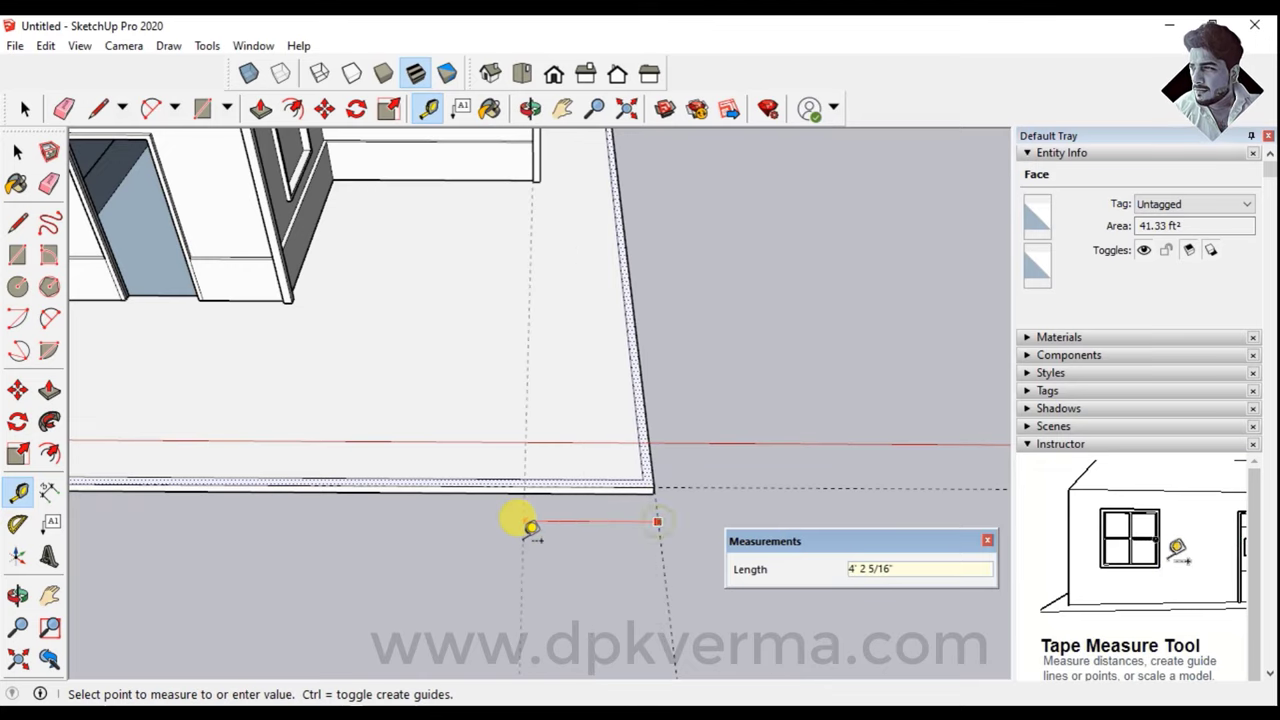
type("'")
key("Return")
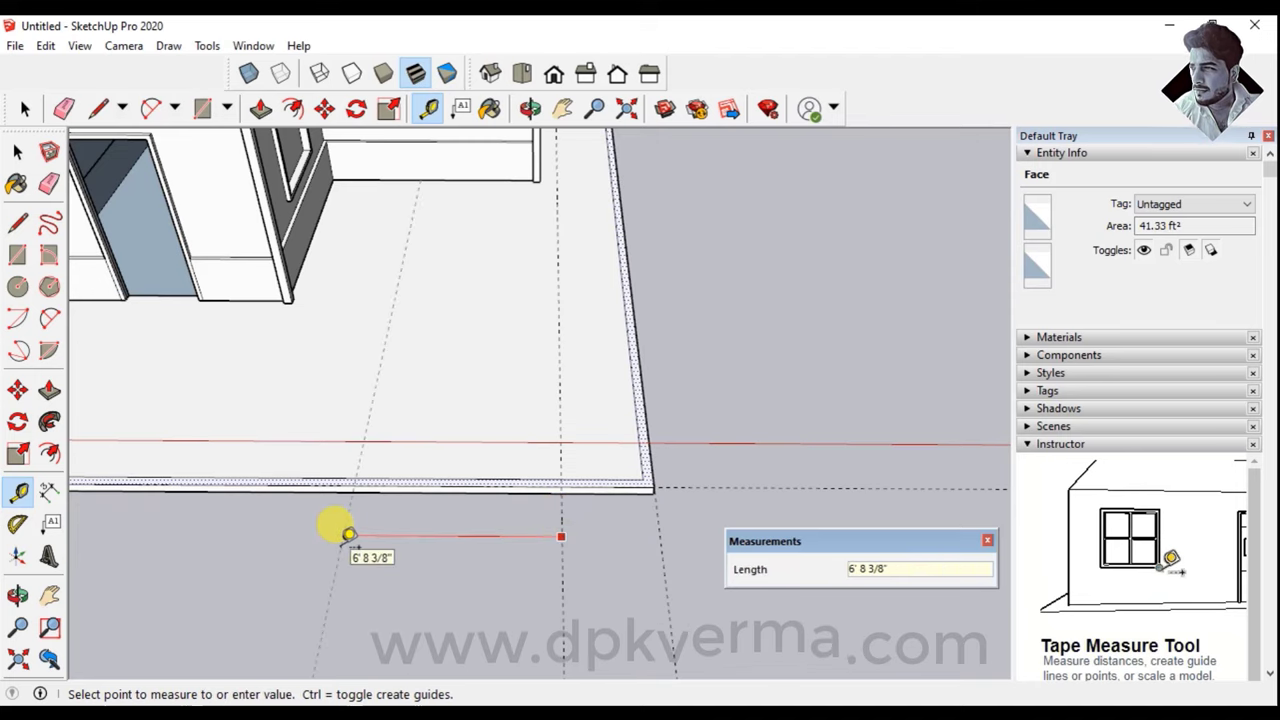
key("Return")
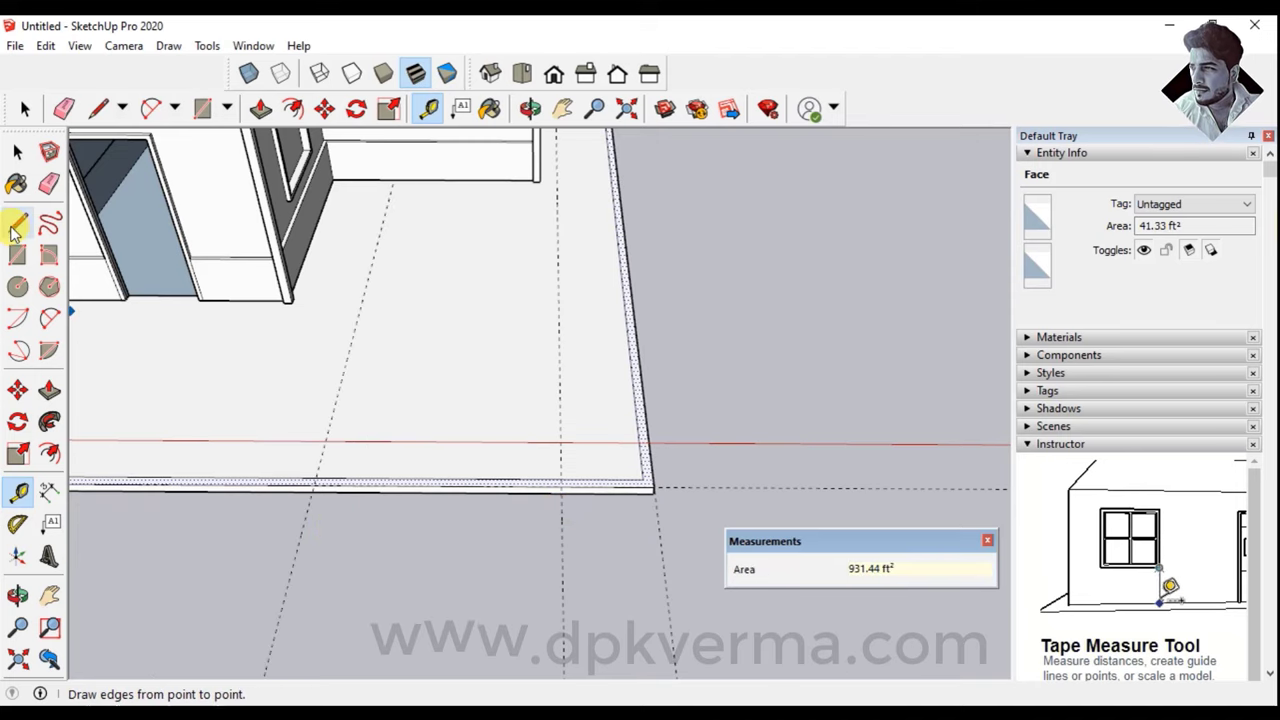
left_click(17, 222)
Draw a first edge across the border strip at a guide, then undo it
scroll(380, 477, "up", 3)
scroll(329, 463, "up", 2)
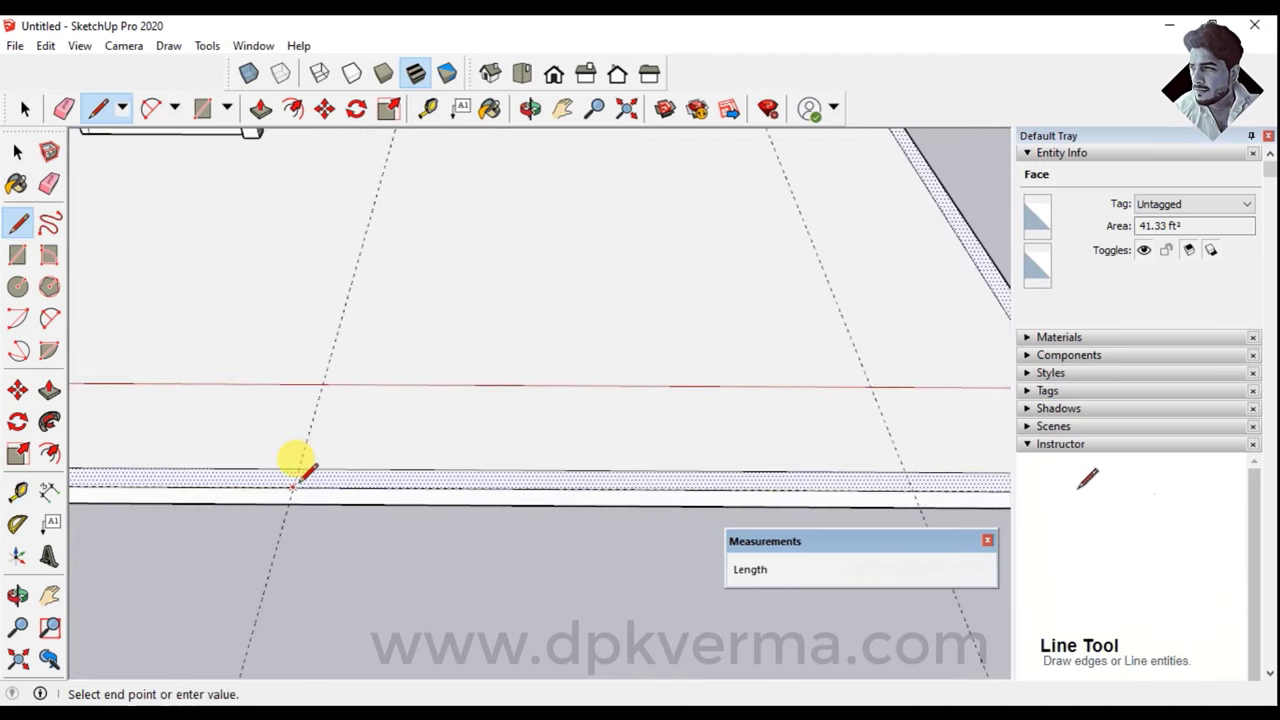
left_click(298, 468)
scroll(297, 466, "up", 2)
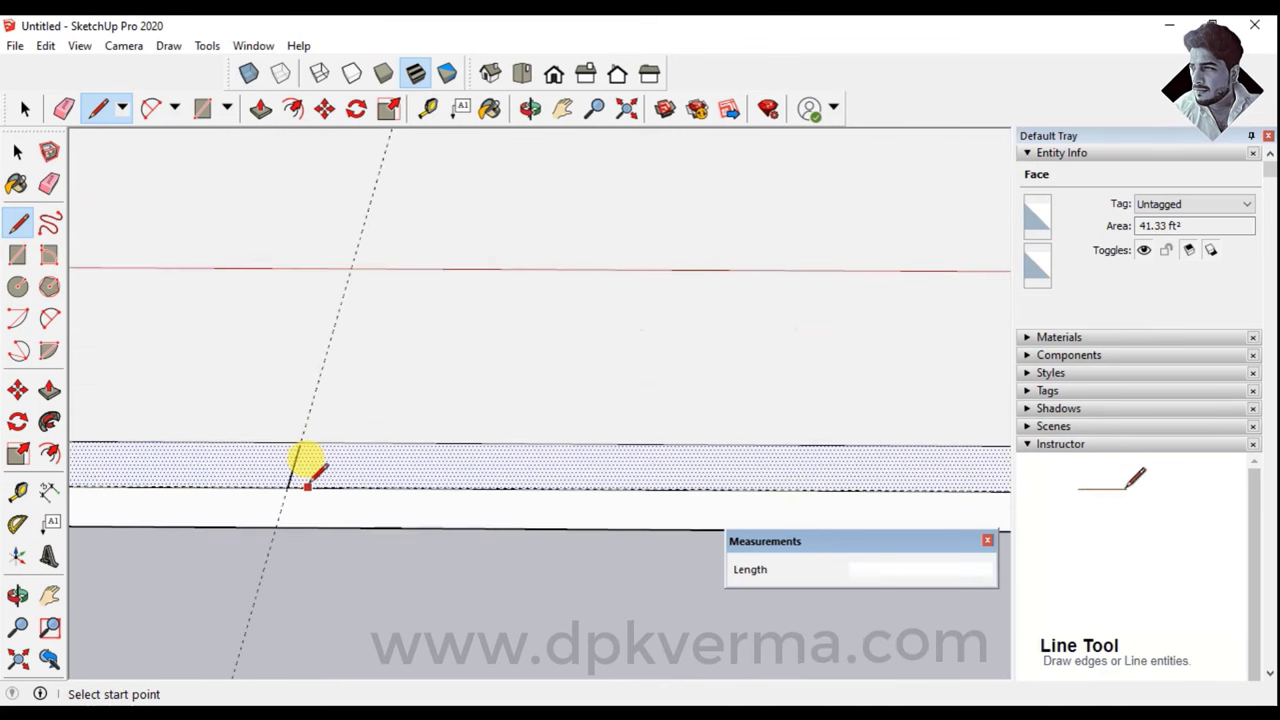
scroll(297, 462, "down", 1)
scroll(295, 455, "up", 3)
scroll(296, 440, "up", 2)
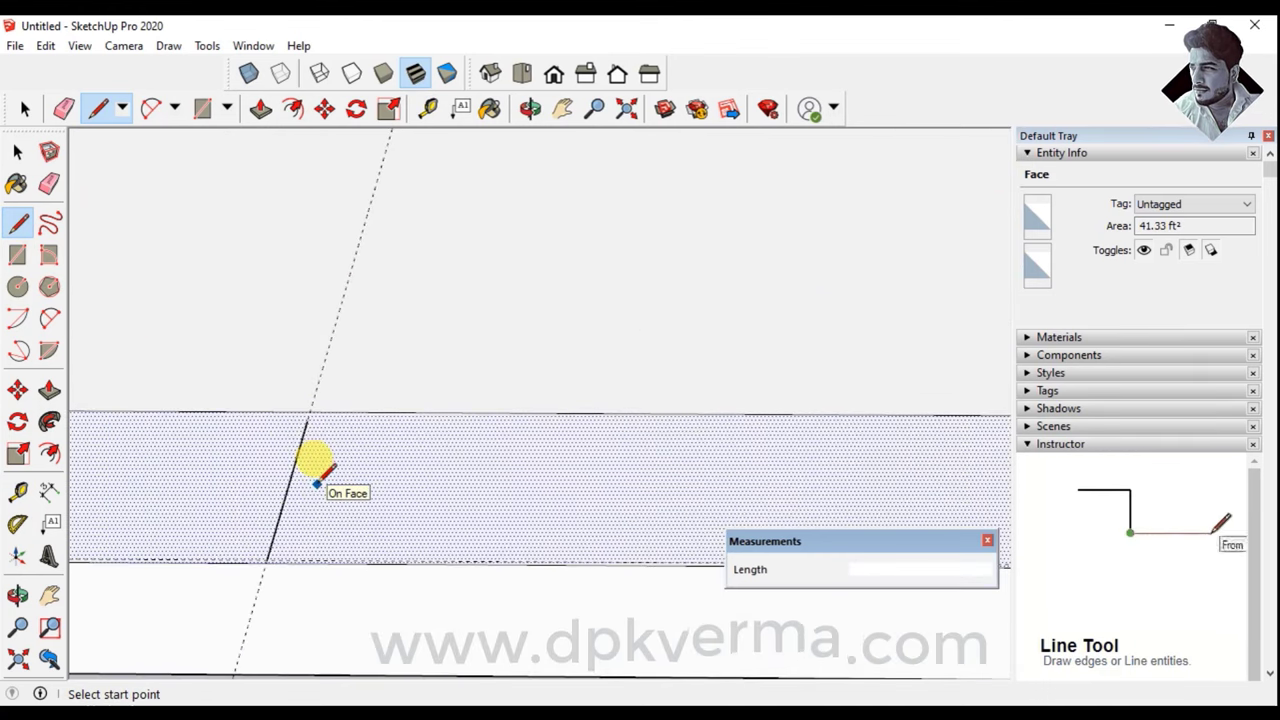
key("ctrl+z")
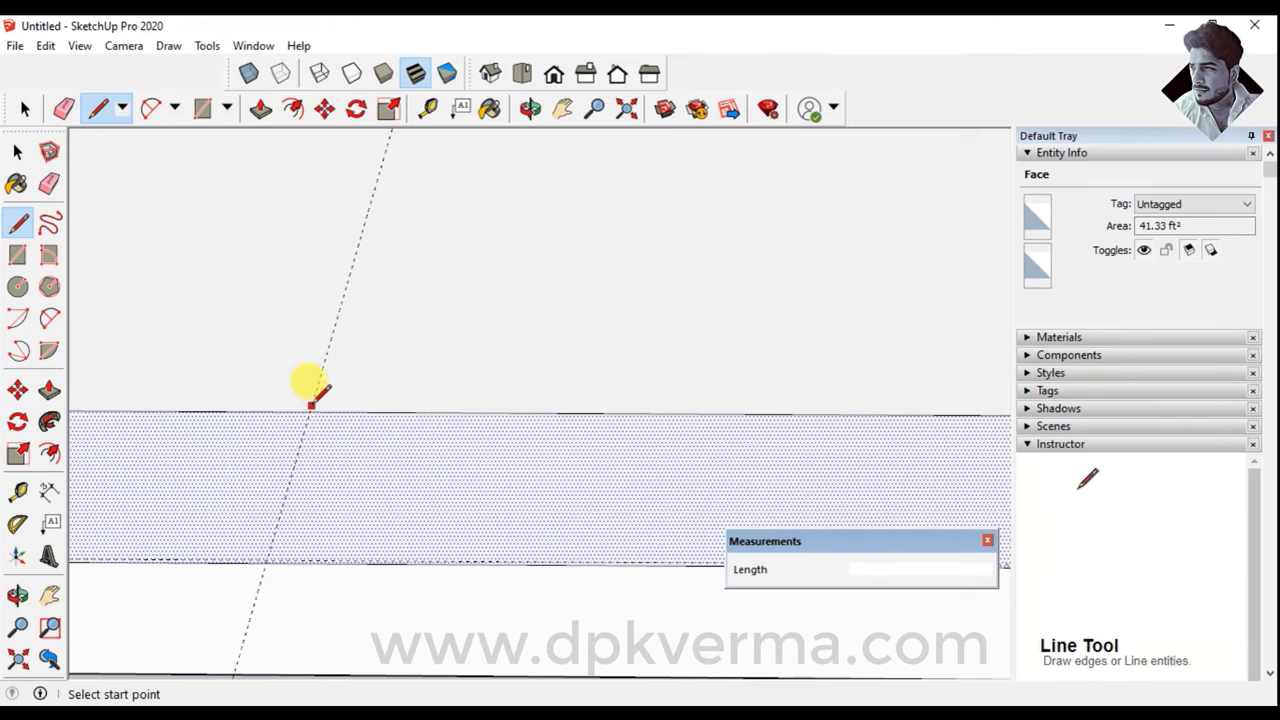
Redraw short edges across the strip where the left and right guides cross it
scroll(320, 425, "down", 3)
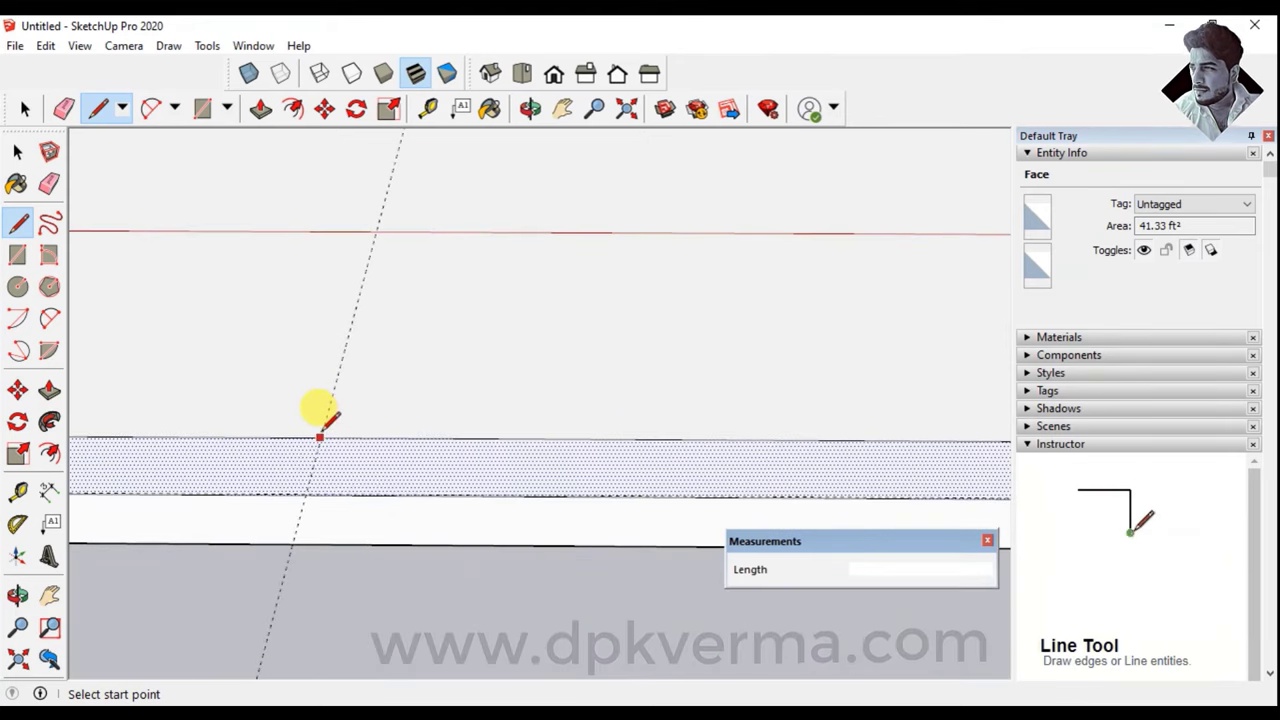
left_click(305, 494)
scroll(305, 494, "down", 1)
mouse_move(568, 470)
middle_mouse_down()
mouse_move(571, 451)
mouse_move(257, 423)
middle_mouse_up()
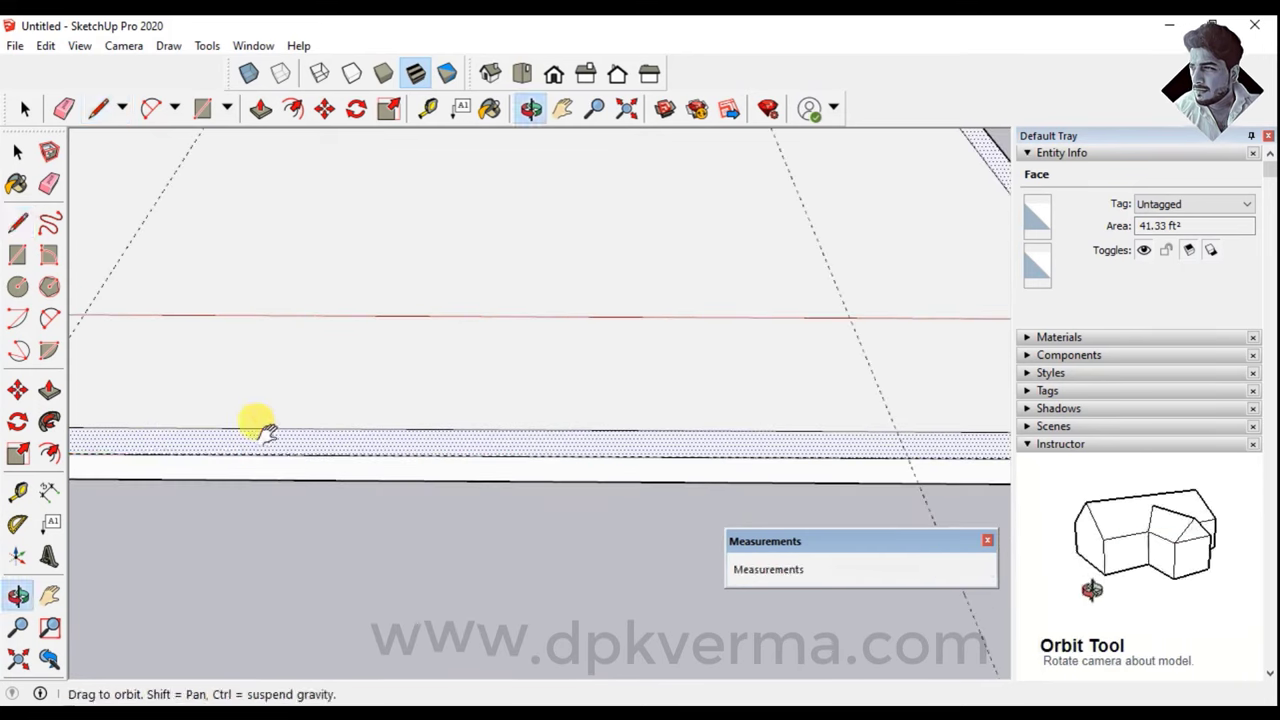
key("Escape")
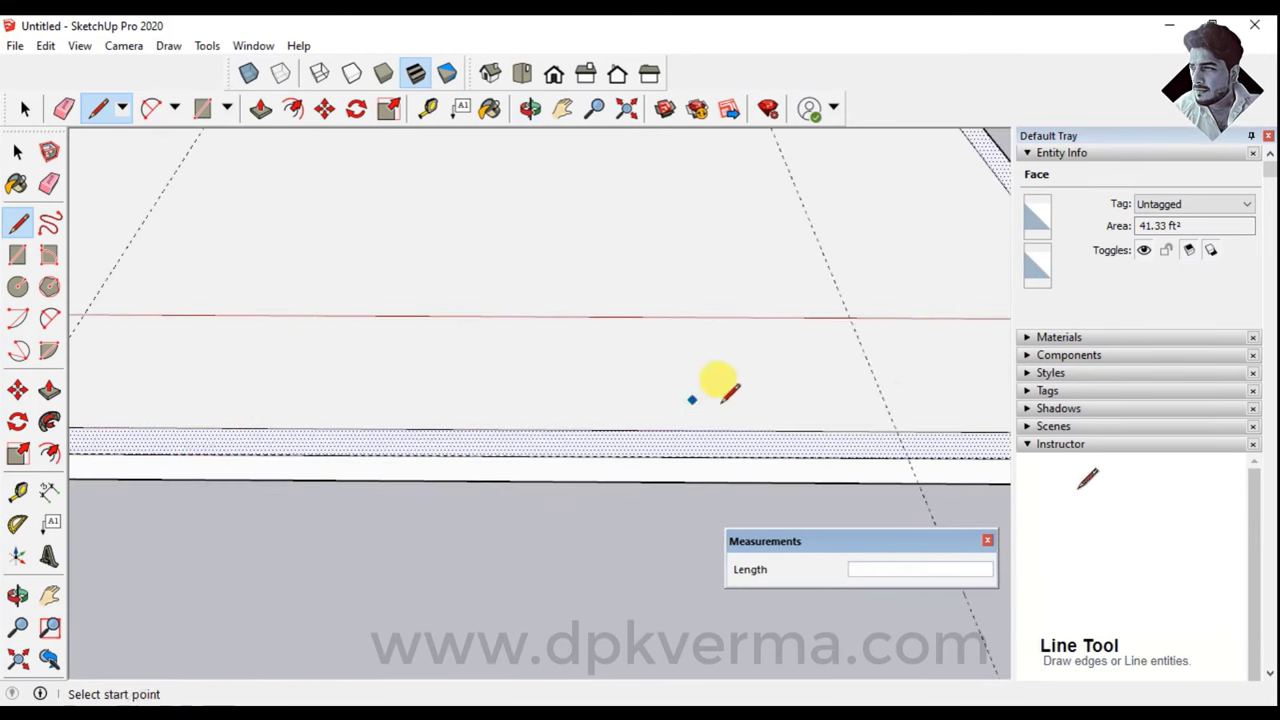
left_click(905, 447)
scroll(600, 440, "down", 3)
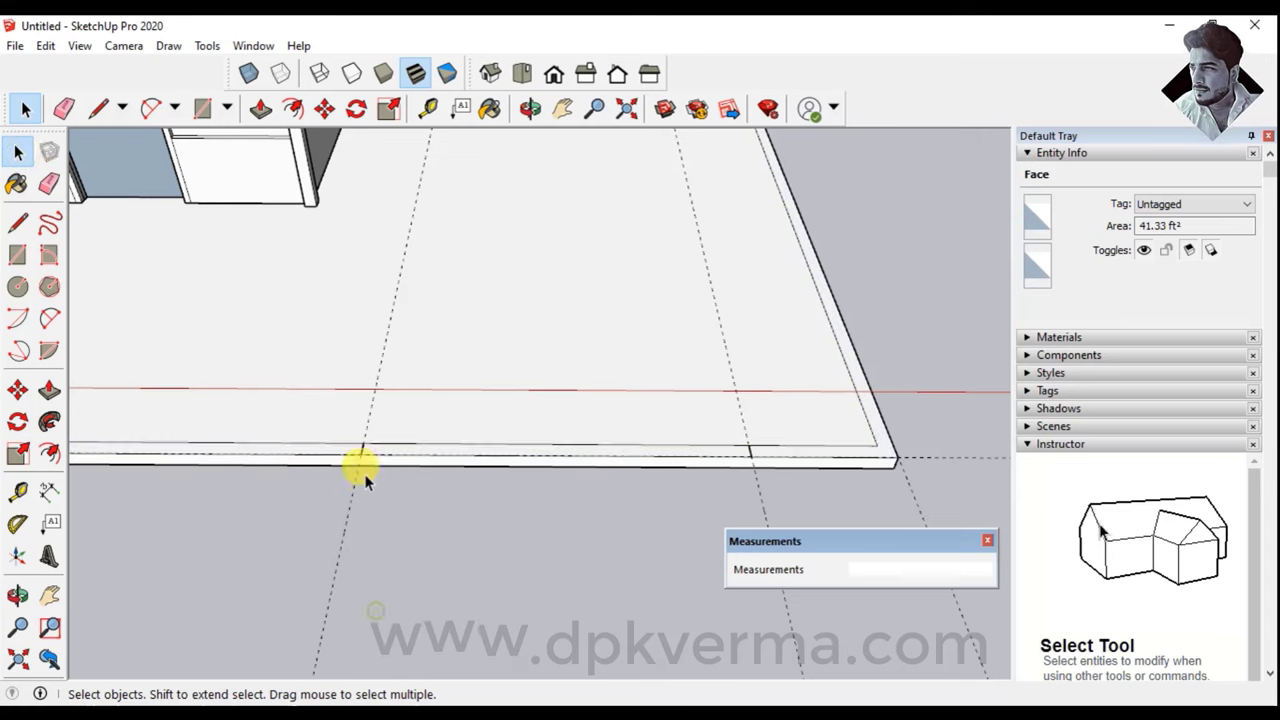
Inspect the new strip edge, the slab's thin front face and a guide line by selecting them
left_click(338, 445)
left_click(340, 450)
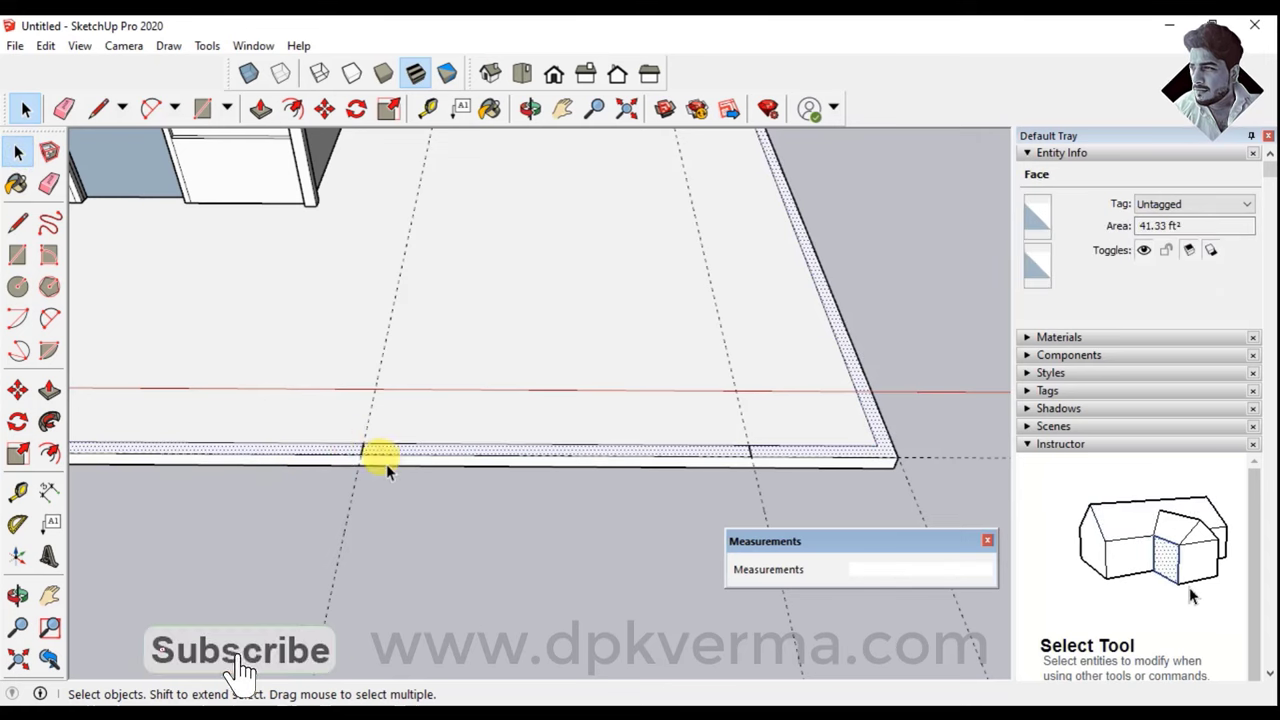
scroll(340, 434, "up", 3)
scroll(340, 434, "up", 2)
scroll(343, 434, "up", 1)
left_click(345, 442)
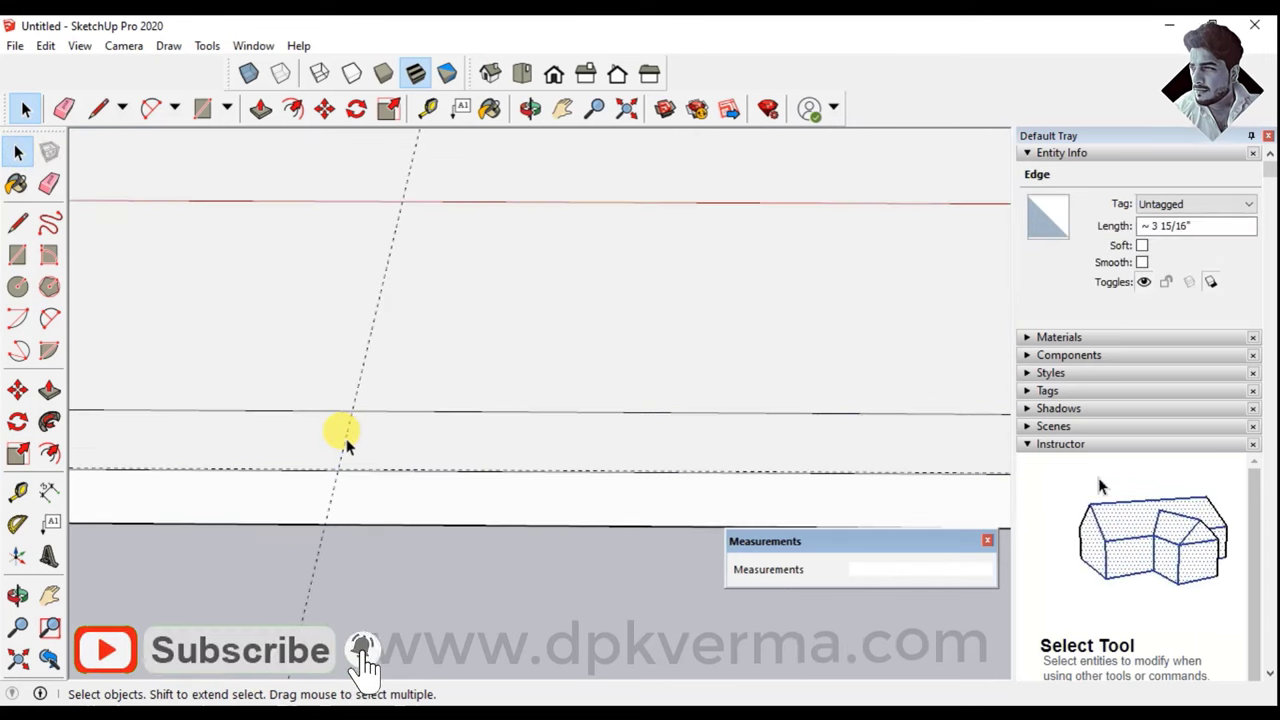
scroll(343, 436, "up", 2)
key("Escape")
scroll(336, 500, "up", 2)
scroll(339, 501, "up", 1)
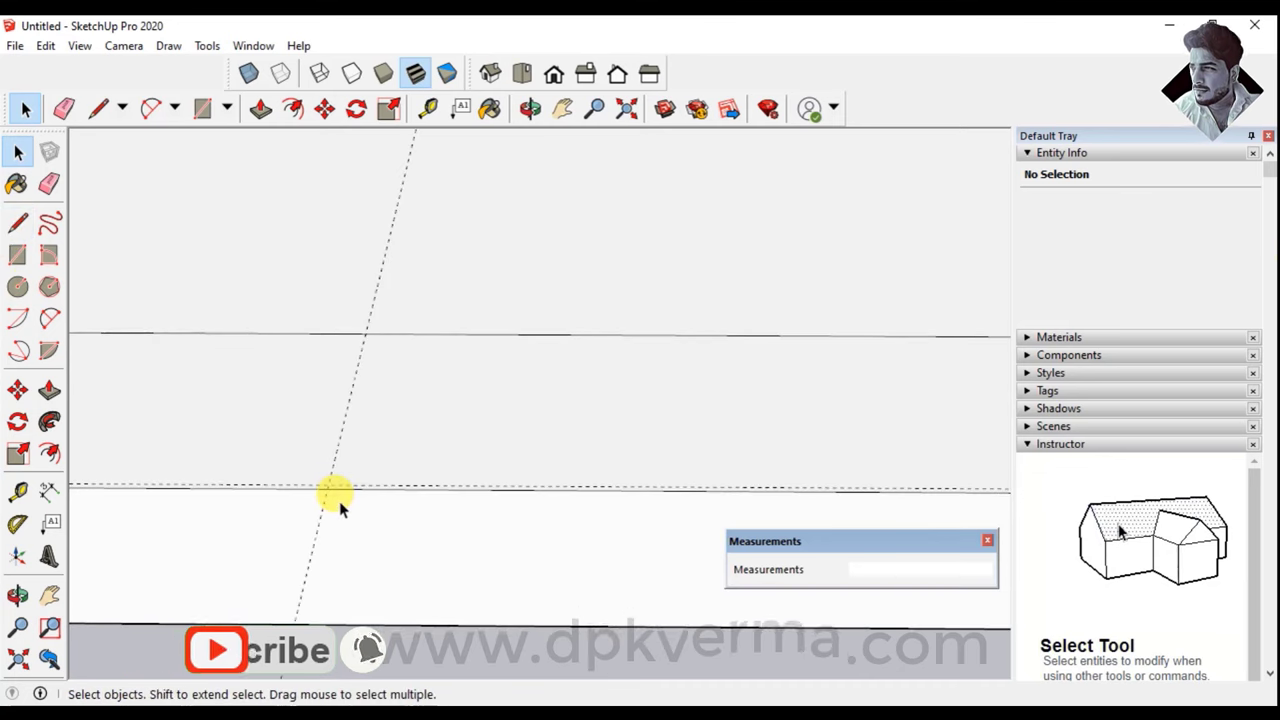
scroll(339, 501, "down", 2)
scroll(380, 501, "down", 2)
scroll(388, 503, "down", 2)
scroll(519, 511, "down", 2)
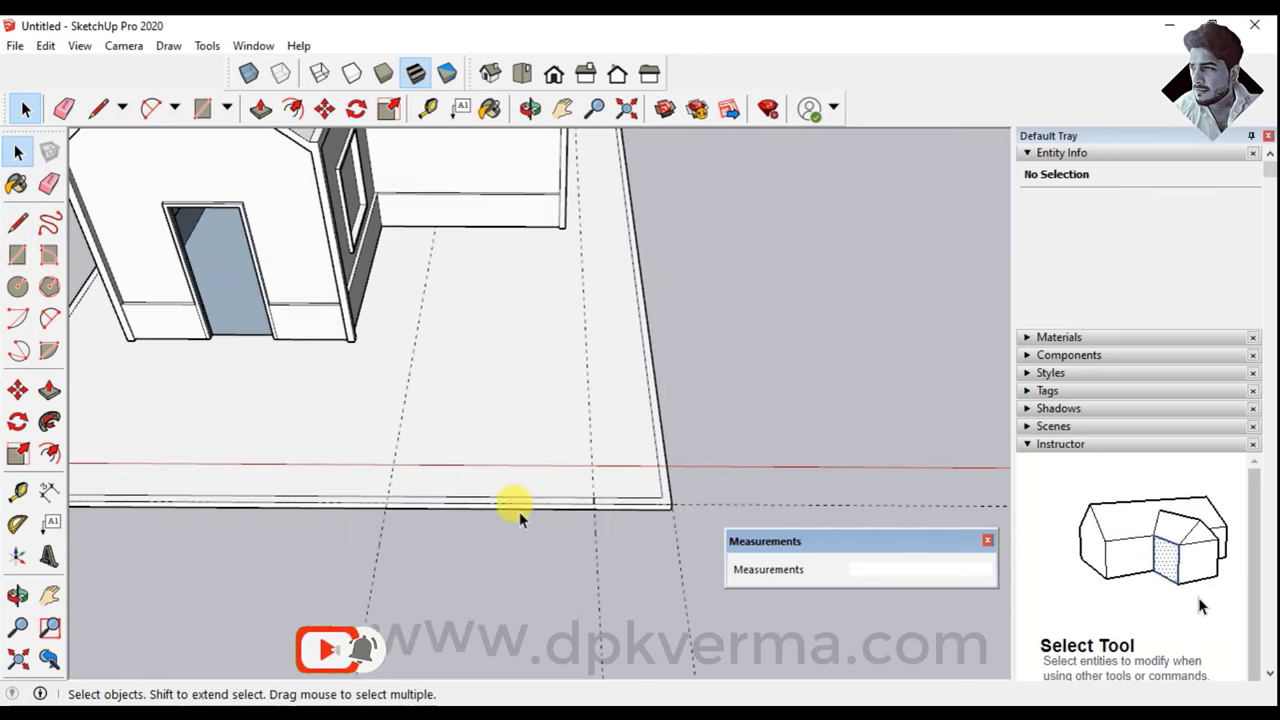
left_click(706, 505)
key("Escape")
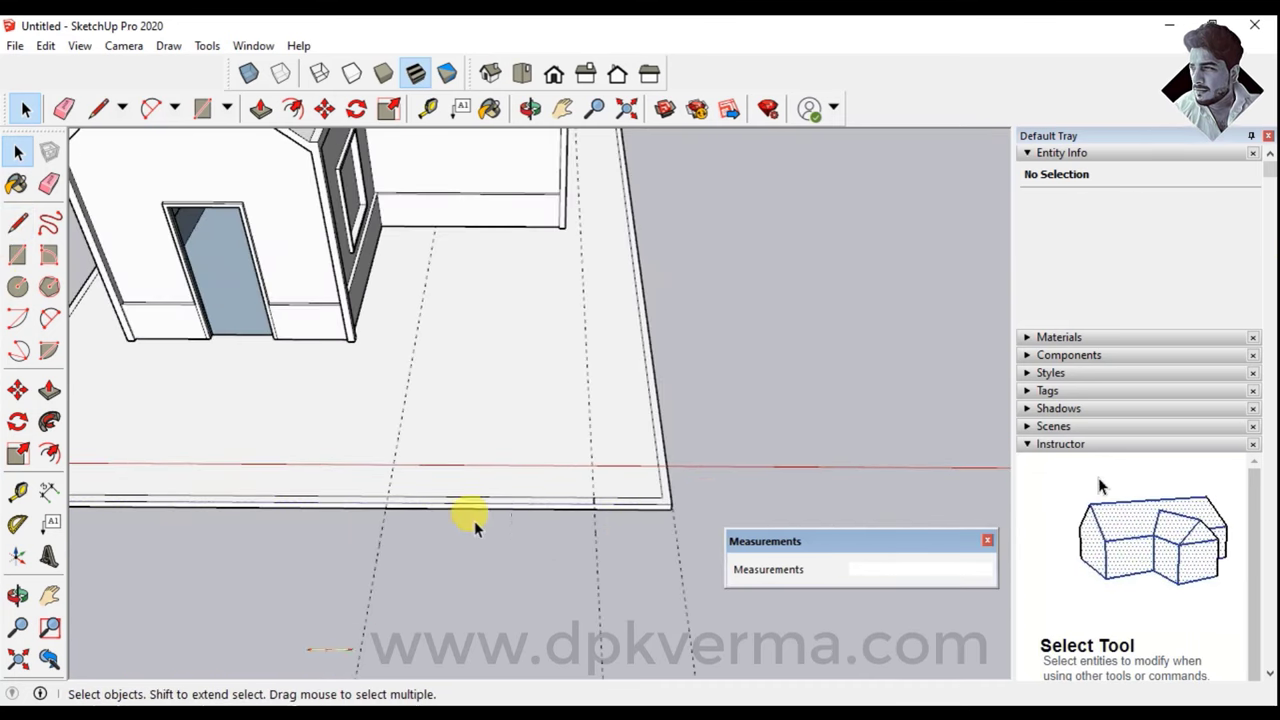
scroll(393, 503, "up", 2)
scroll(393, 503, "up", 2)
Start an edge across the strip, then cancel it and return to selecting
left_click(16, 230)
scroll(400, 471, "up", 1)
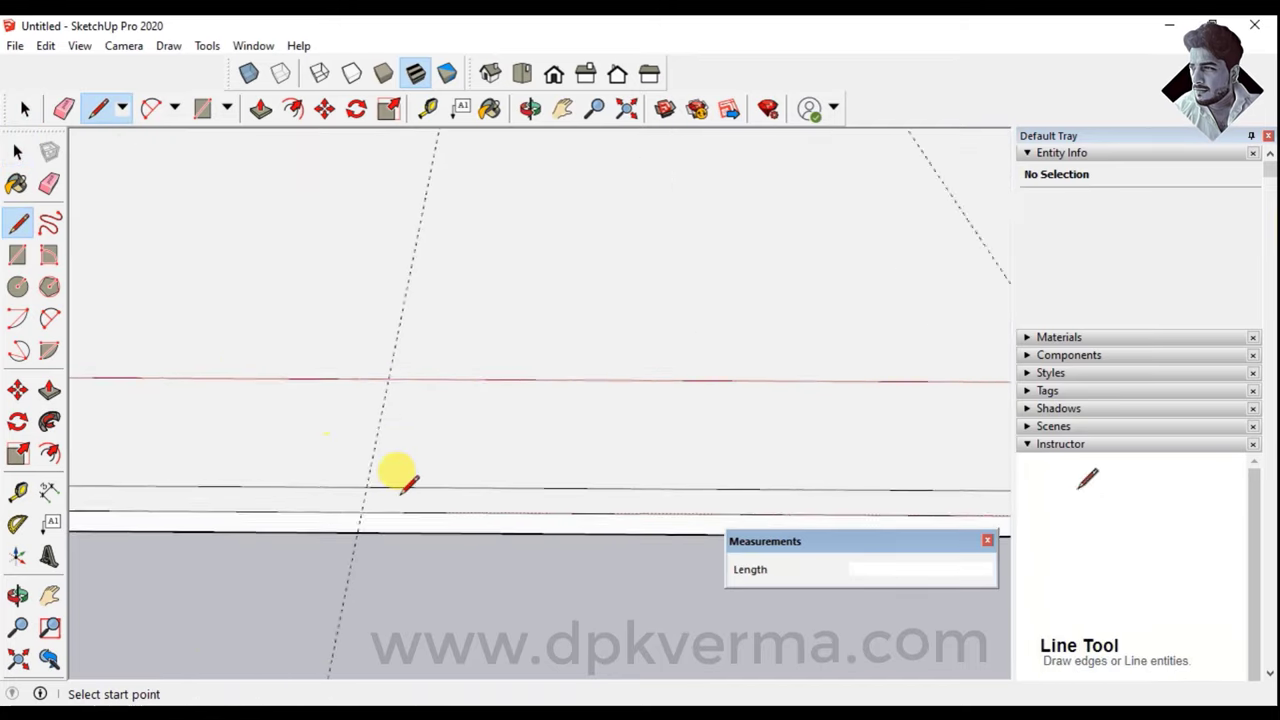
scroll(360, 483, "up", 1)
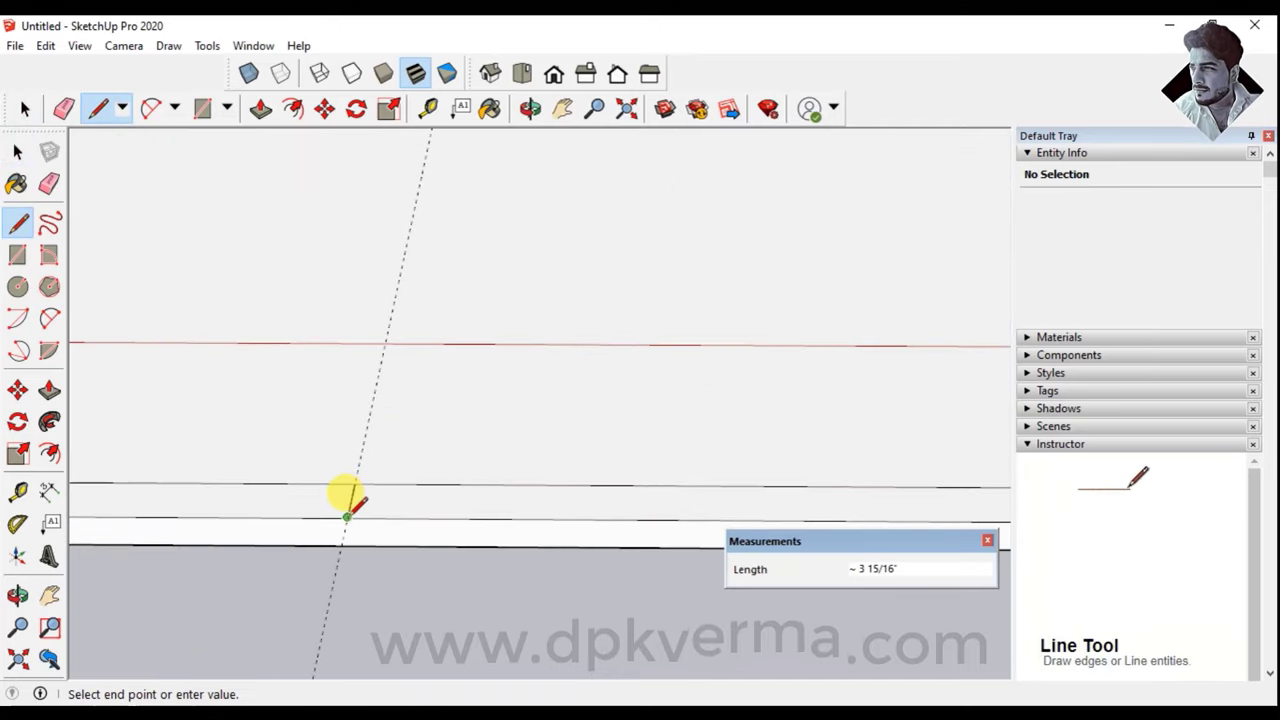
scroll(420, 500, "down", 2)
scroll(455, 490, "down", 2)
scroll(450, 487, "down", 1)
key("Escape")
scroll(420, 495, "up", 2)
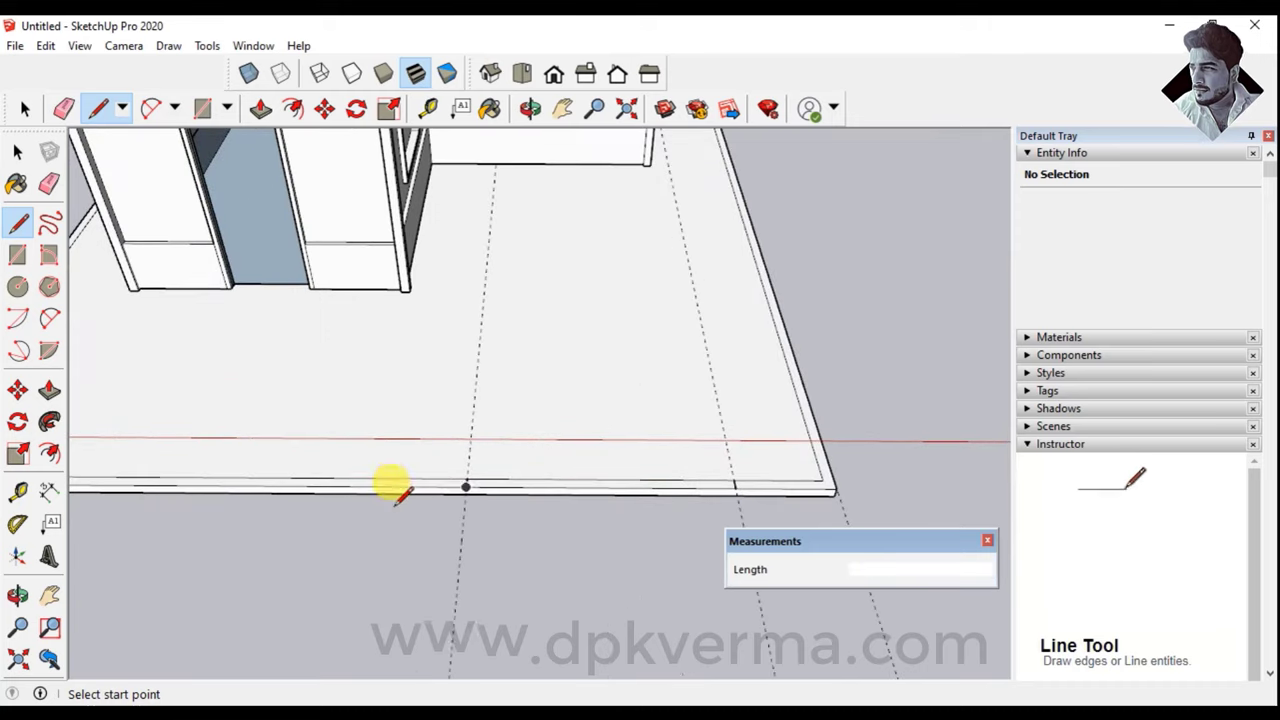
left_click(15, 151)
scroll(440, 478, "up", 1)
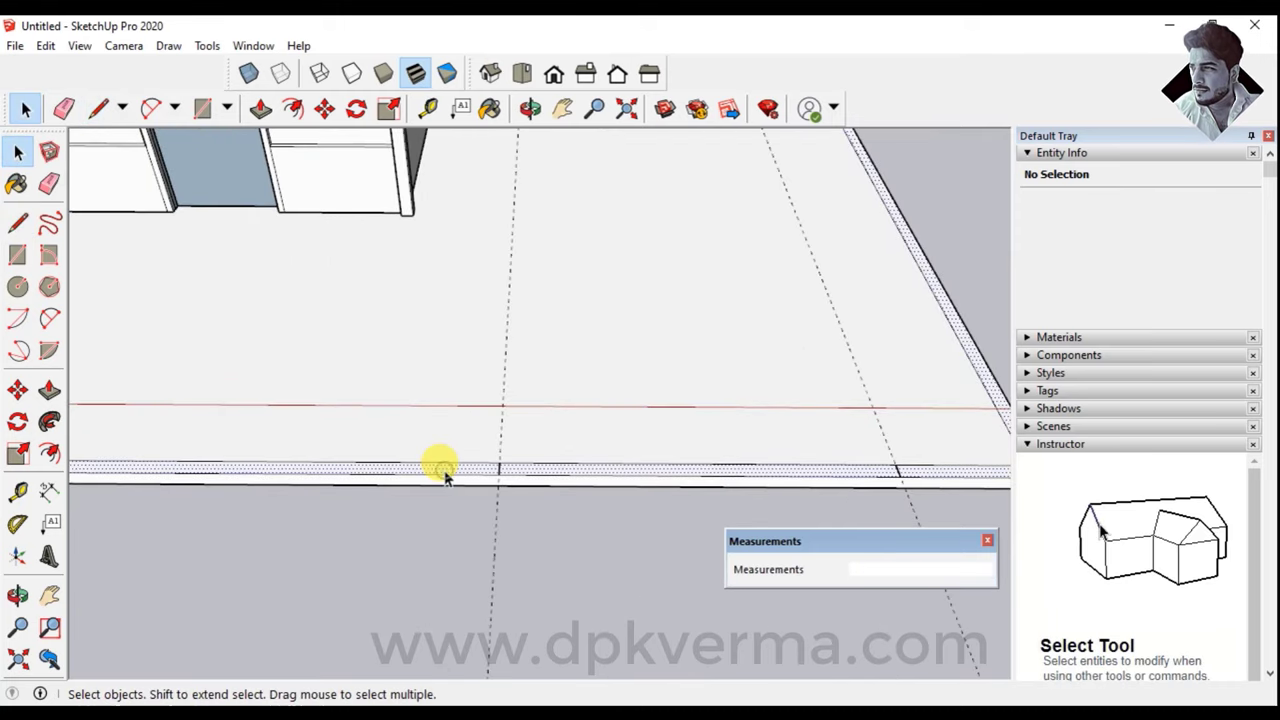
Check the border strip face and its edge, orbiting round to the slab corner
left_click(444, 474)
scroll(880, 482, "up", 1)
scroll(900, 480, "up", 1)
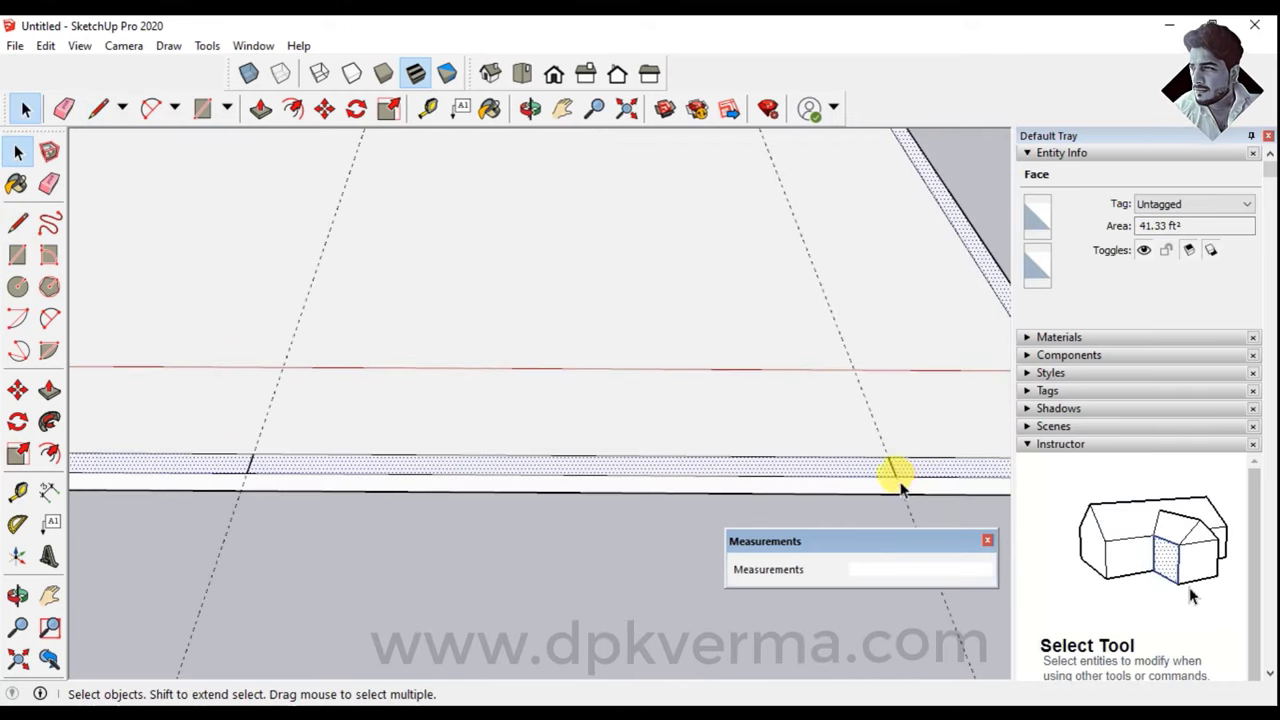
scroll(900, 487, "up", 1)
left_click(890, 478)
left_click(892, 484)
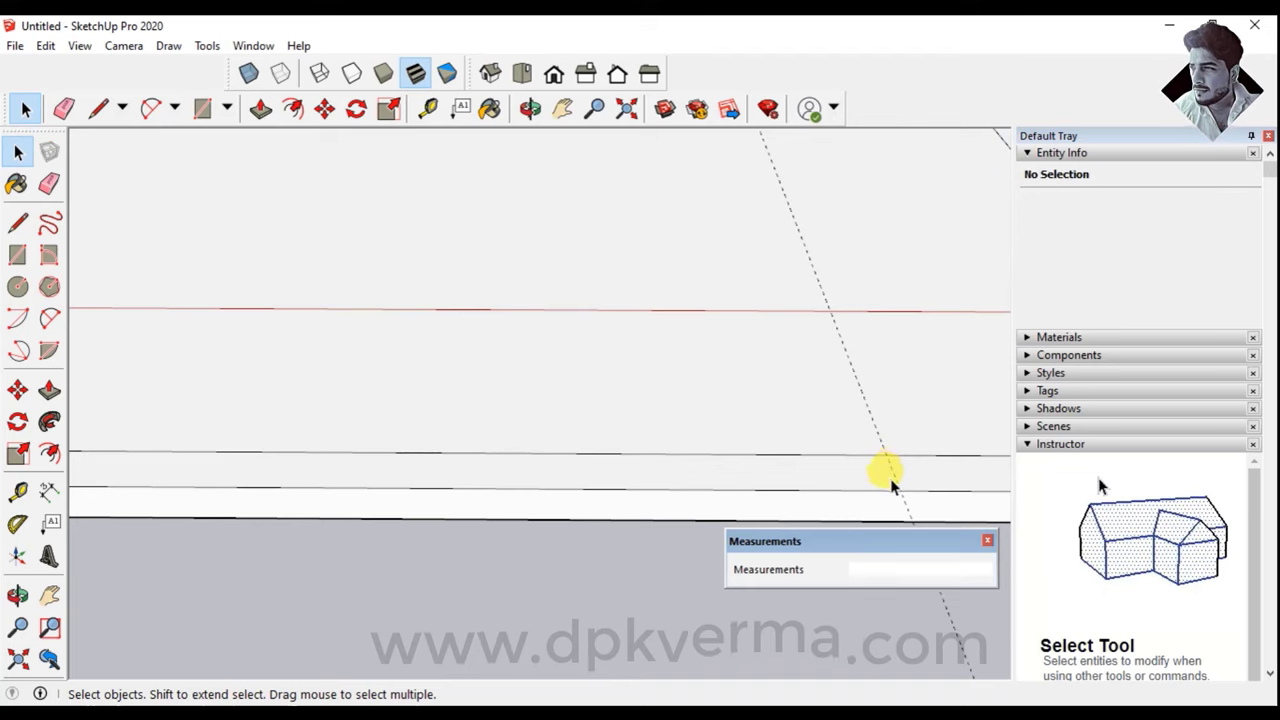
middle_click_drag(890, 478, 253, 331)
scroll(622, 489, "down", 2)
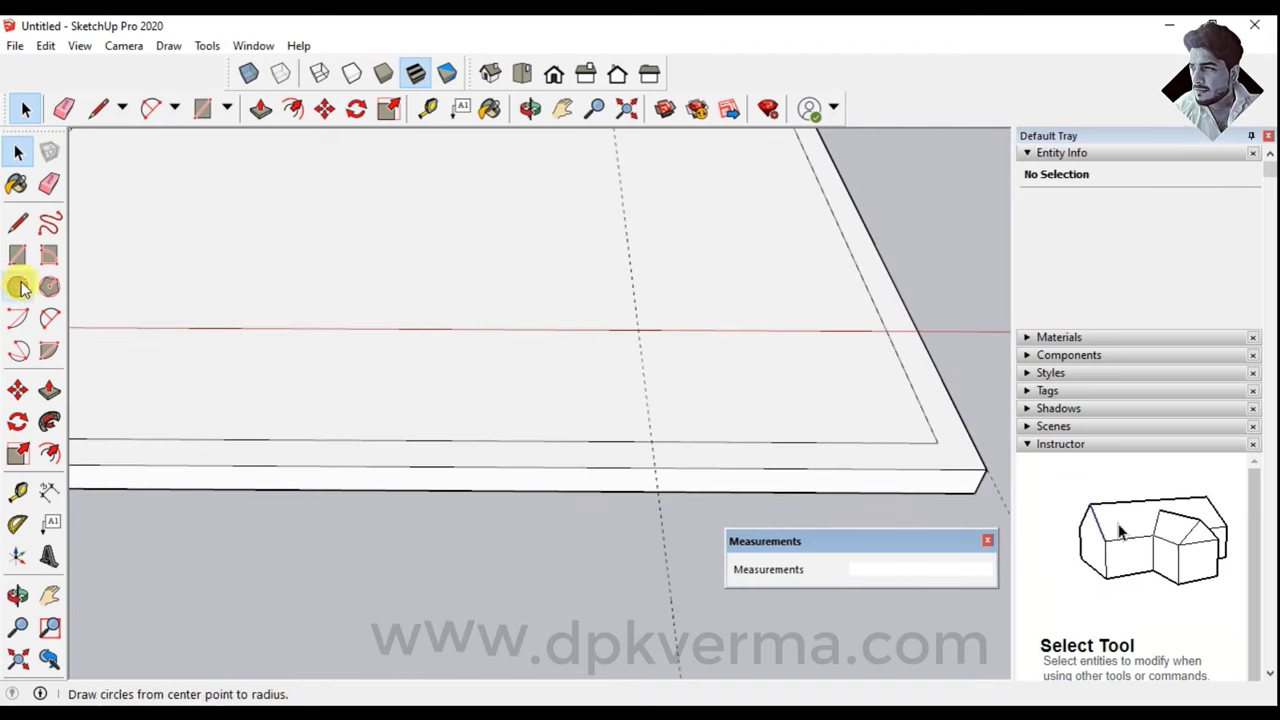
Add another dividing edge on the strip, then check the slab's edge face from a diagonal view
left_click(17, 223)
scroll(612, 415, "up", 2)
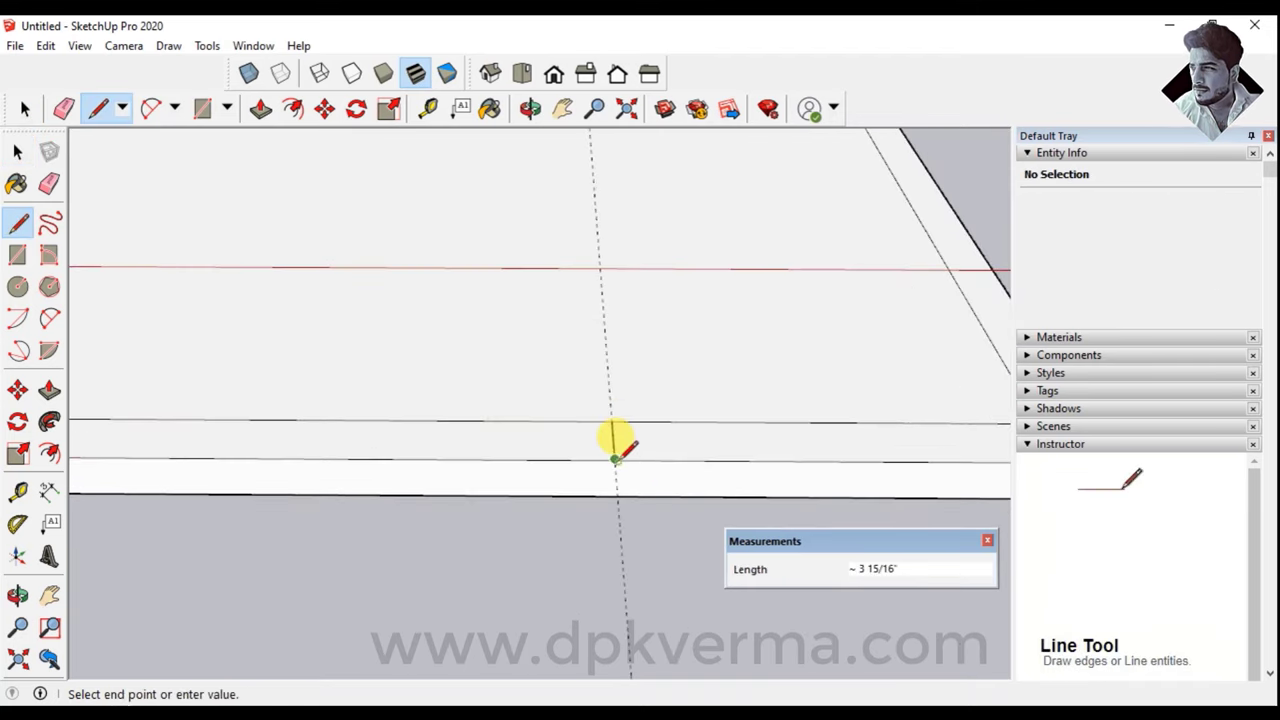
left_click(20, 155)
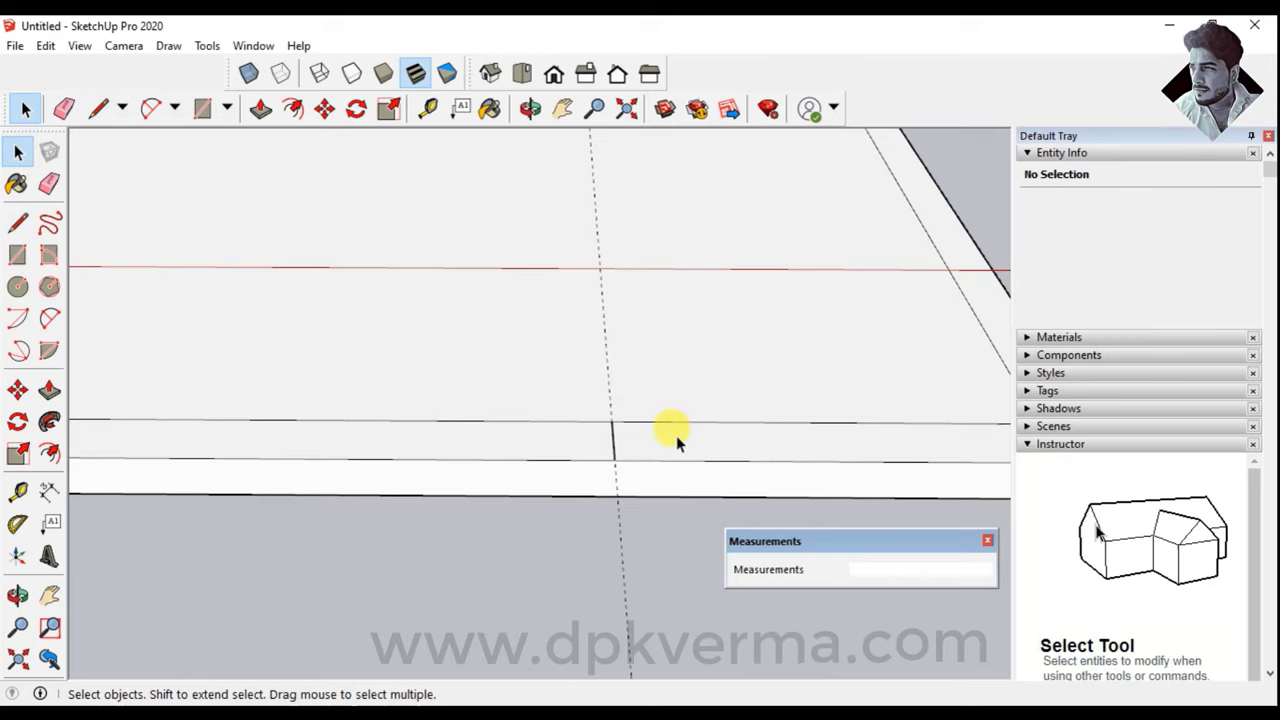
left_click(676, 438)
mouse_move(676, 438)
middle_mouse_down()
mouse_move(674, 457)
mouse_move(815, 420)
mouse_move(655, 420)
mouse_move(691, 371)
mouse_move(478, 625)
mouse_move(560, 380)
middle_mouse_up()
scroll(357, 591, "up", 2)
scroll(377, 523, "up", 2)
Delete the stray edge across the border strip
scroll(380, 555, "up", 2)
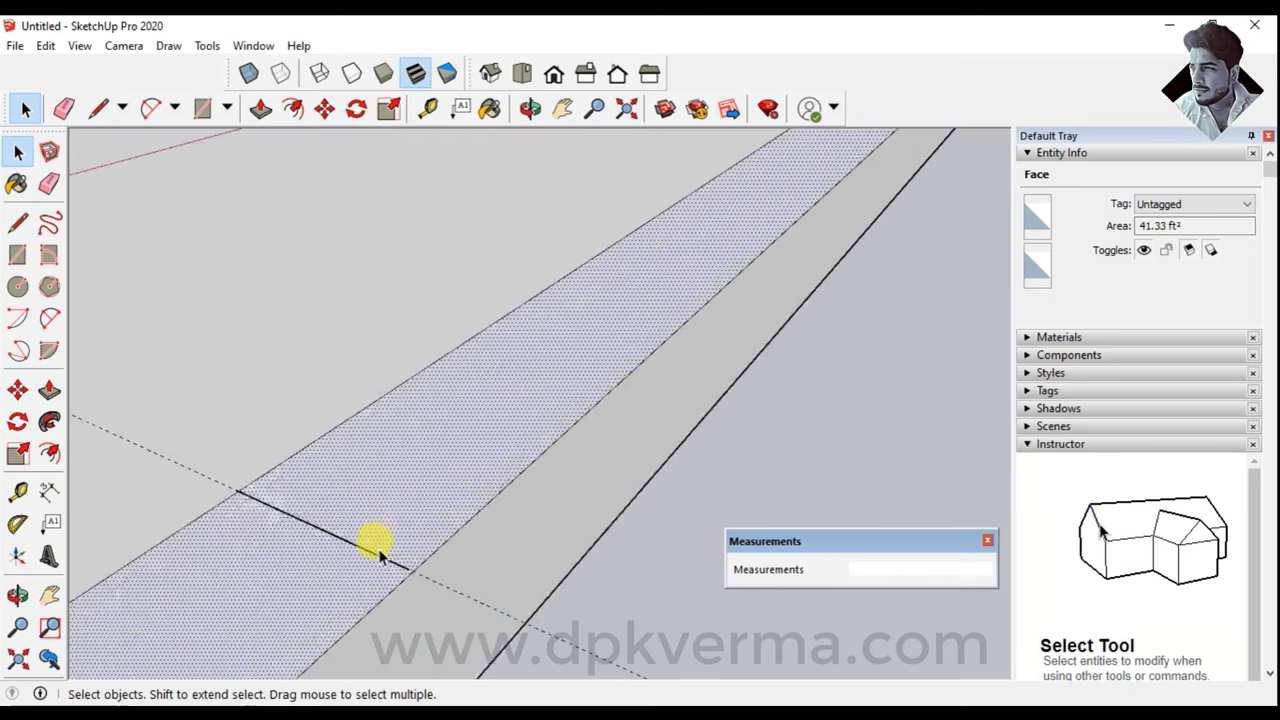
scroll(385, 563, "up", 2)
left_click(414, 565)
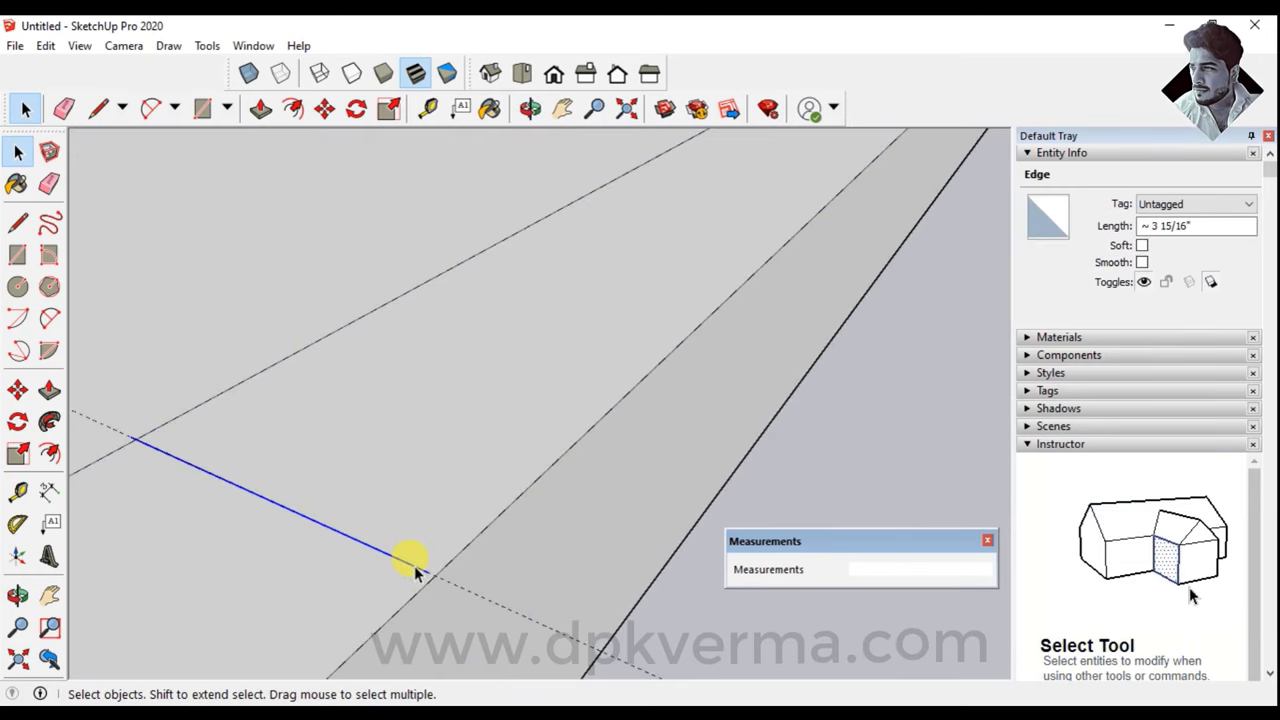
key("Delete")
Reorient the view around the slab corner and pick the edge there for the 3' guide
scroll(410, 555, "down", 2)
middle_click_drag(402, 533, 487, 310)
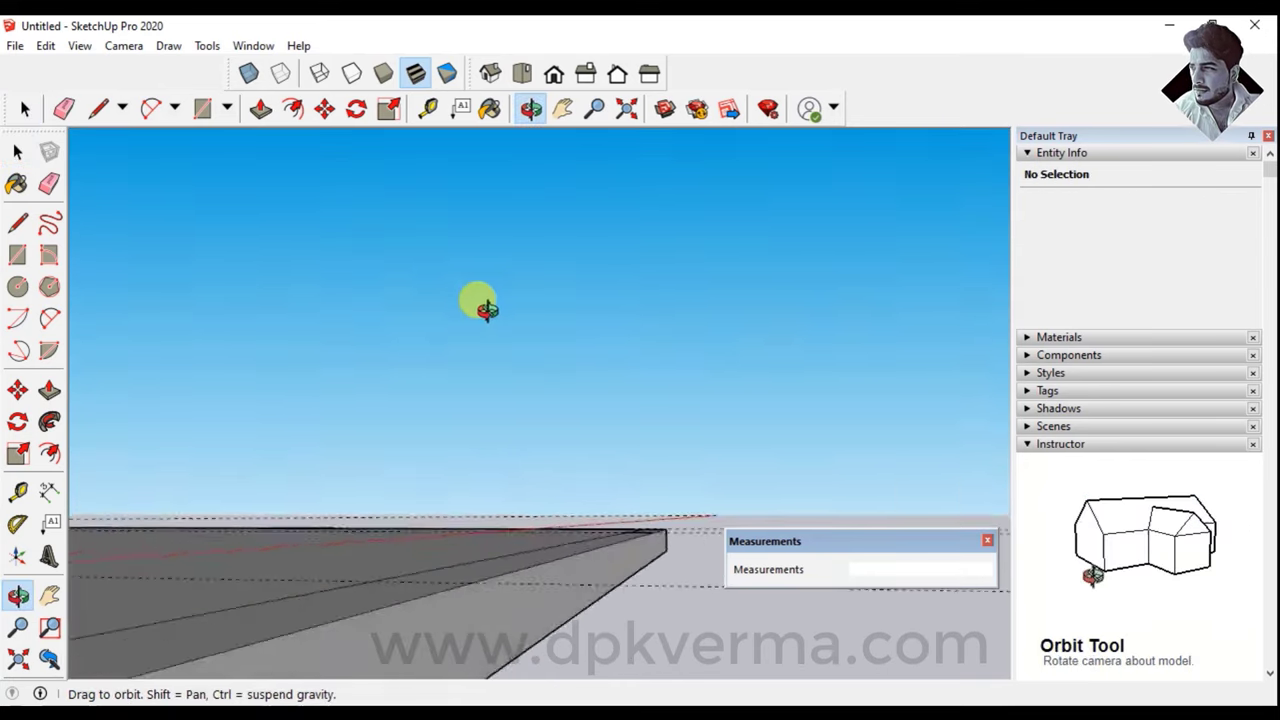
mouse_move(487, 310)
left_mouse_down()
mouse_move(480, 277)
mouse_move(481, 388)
mouse_move(457, 451)
left_mouse_up()
key("space")
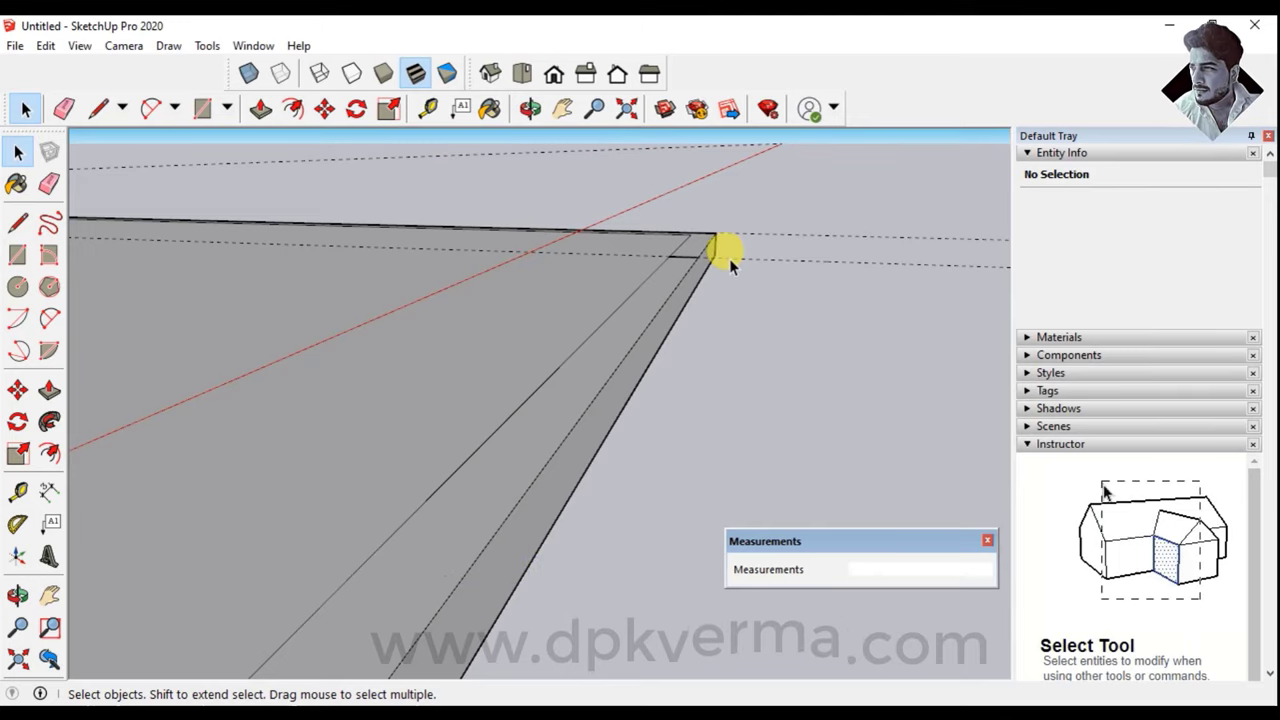
left_click(677, 253)
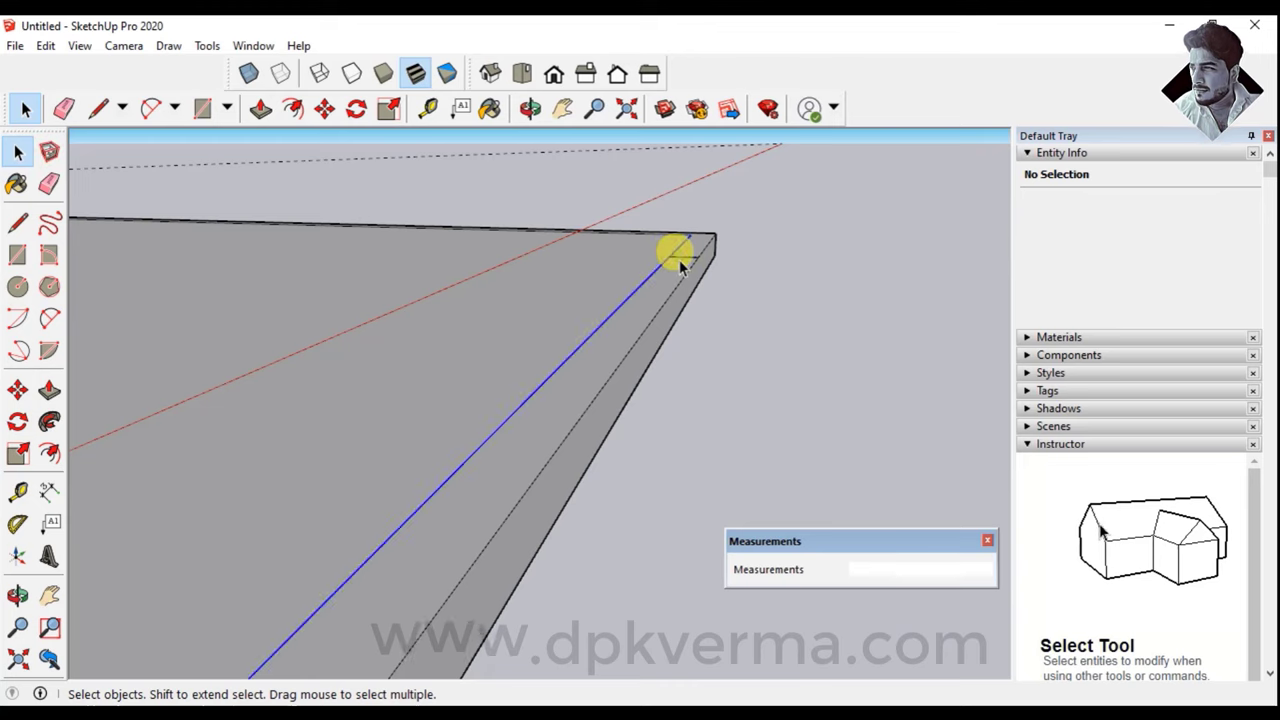
left_click(679, 259, "shift")
scroll(679, 265, "down", 2)
scroll(680, 285, "down", 3)
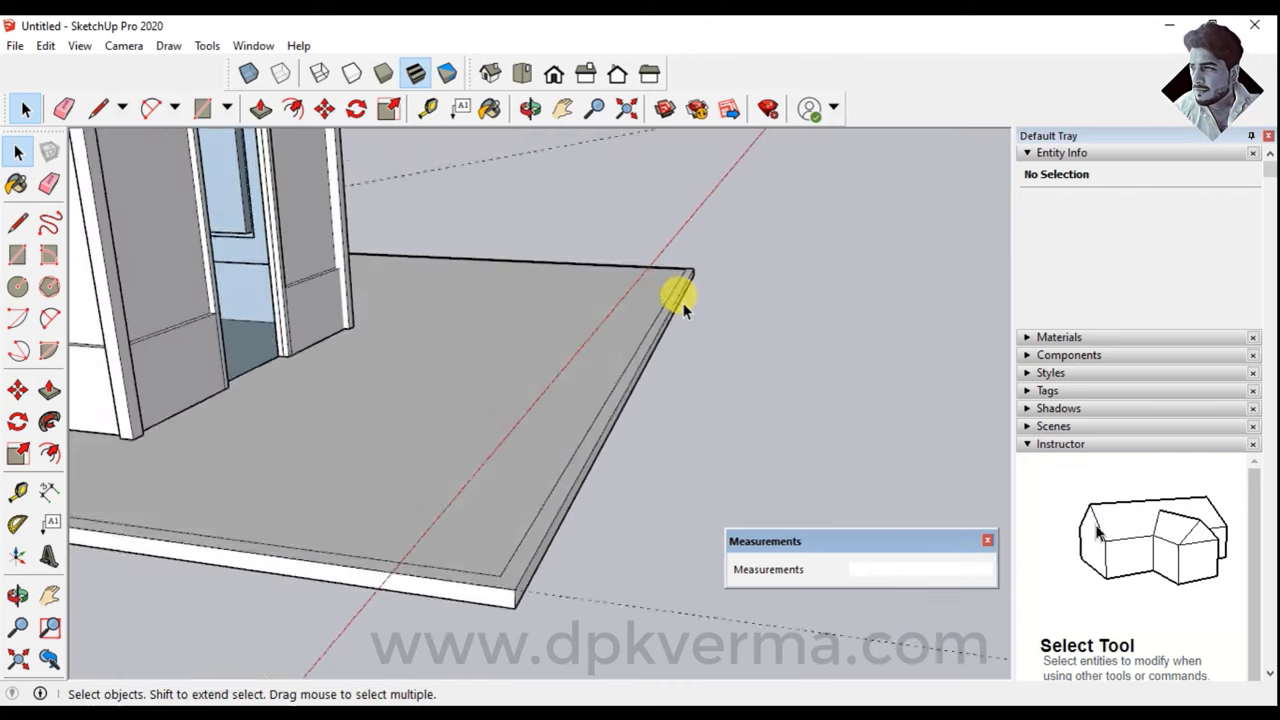
middle_click_drag(680, 291, 936, 385)
mouse_move(852, 373)
middle_mouse_down()
mouse_move(597, 380)
mouse_move(706, 380)
mouse_move(728, 358)
mouse_move(655, 369)
mouse_move(772, 362)
middle_mouse_up()
scroll(706, 386, "up", 2)
scroll(691, 399, "up", 2)
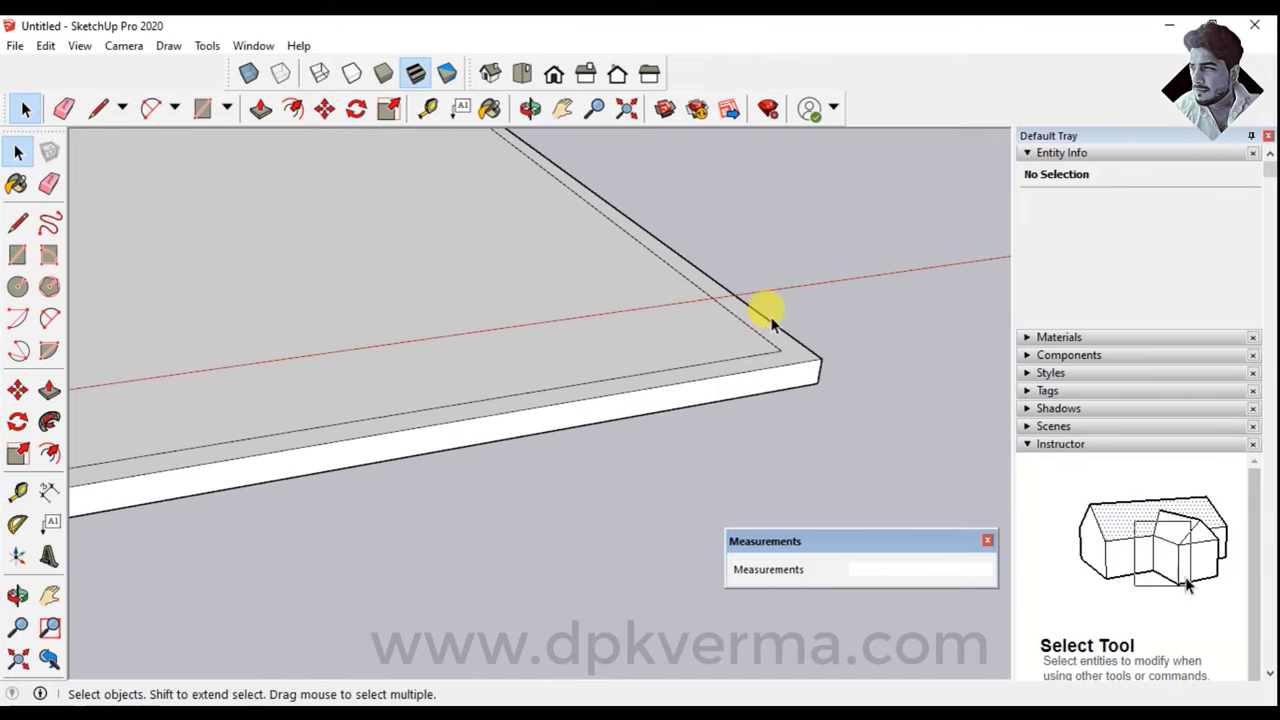
left_click(18, 491)
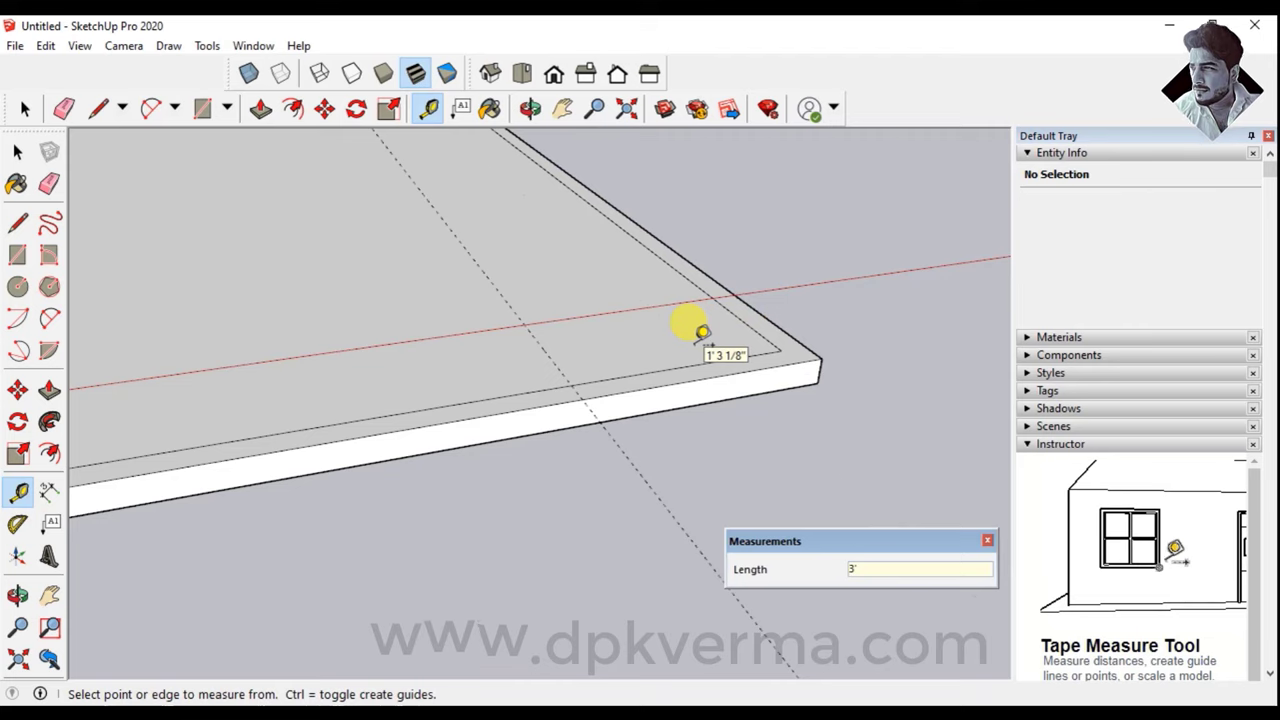
Measure a second guide off the slab edge, then orbit along the edge
scroll(628, 420, "down", 2)
left_click(628, 450)
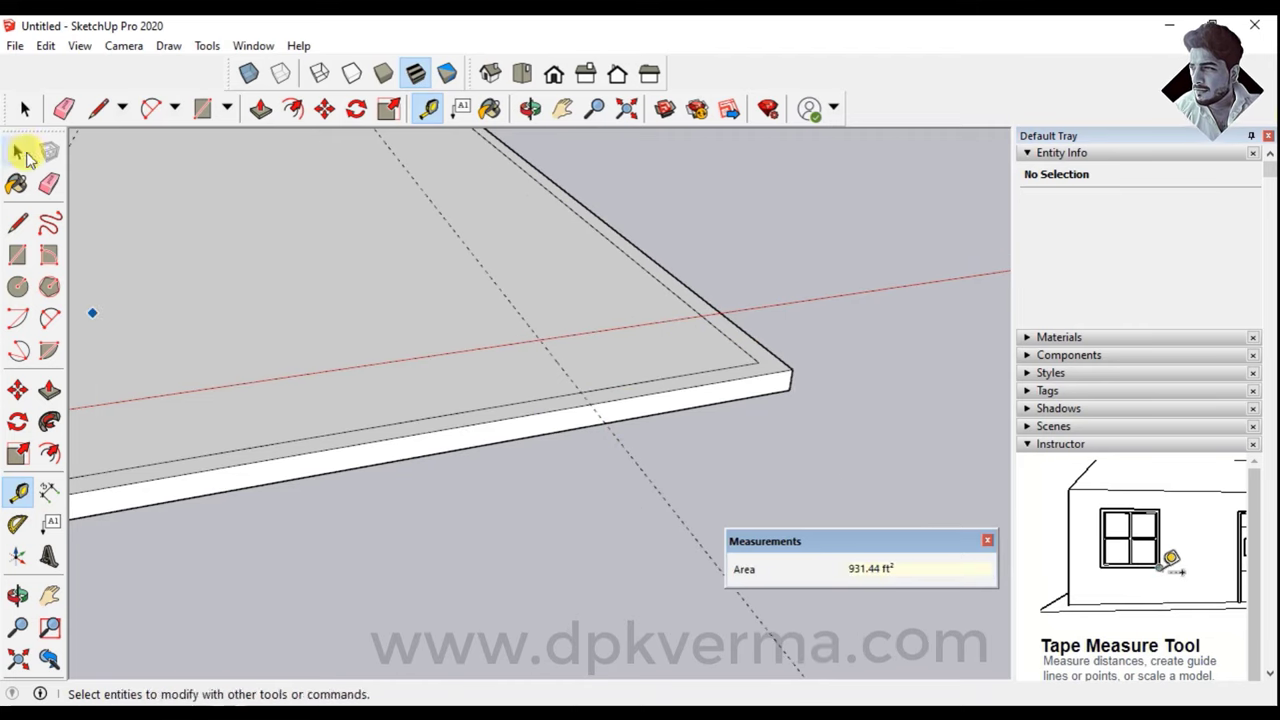
left_click(18, 224)
scroll(585, 383, "up", 2)
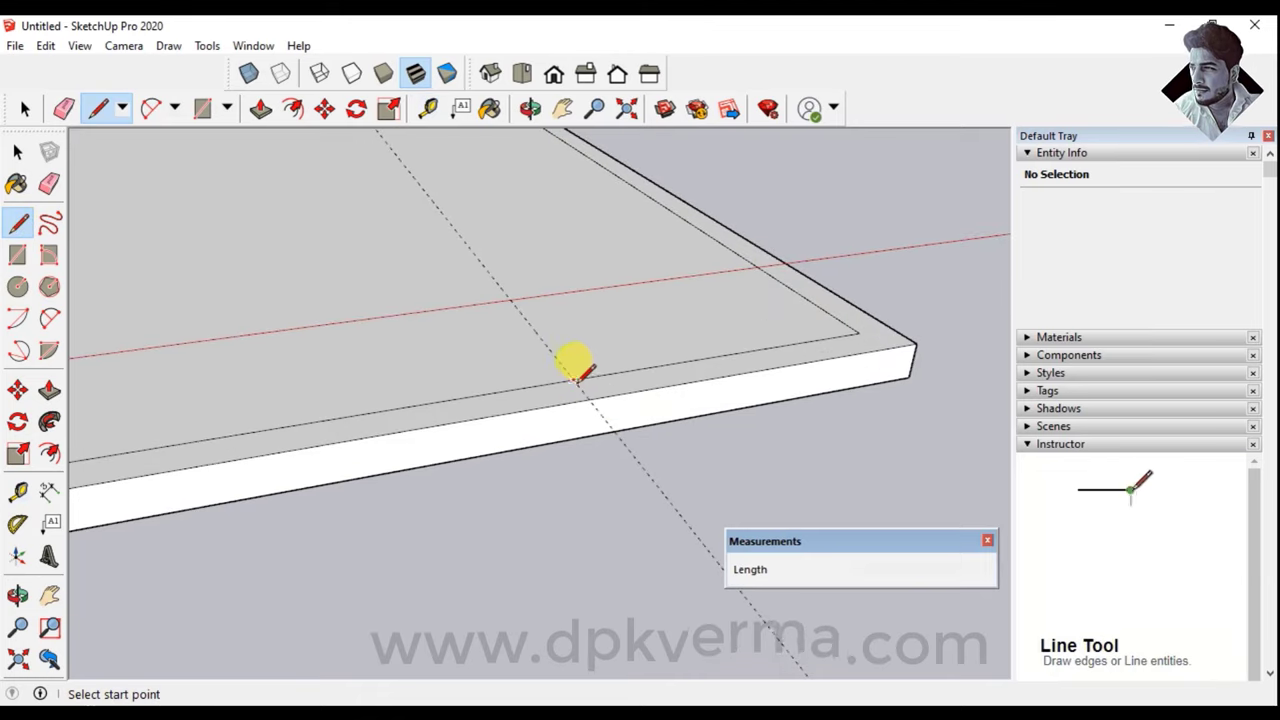
mouse_move(590, 390)
middle_mouse_down()
mouse_move(251, 446)
mouse_move(434, 451)
mouse_move(389, 455)
middle_mouse_up()
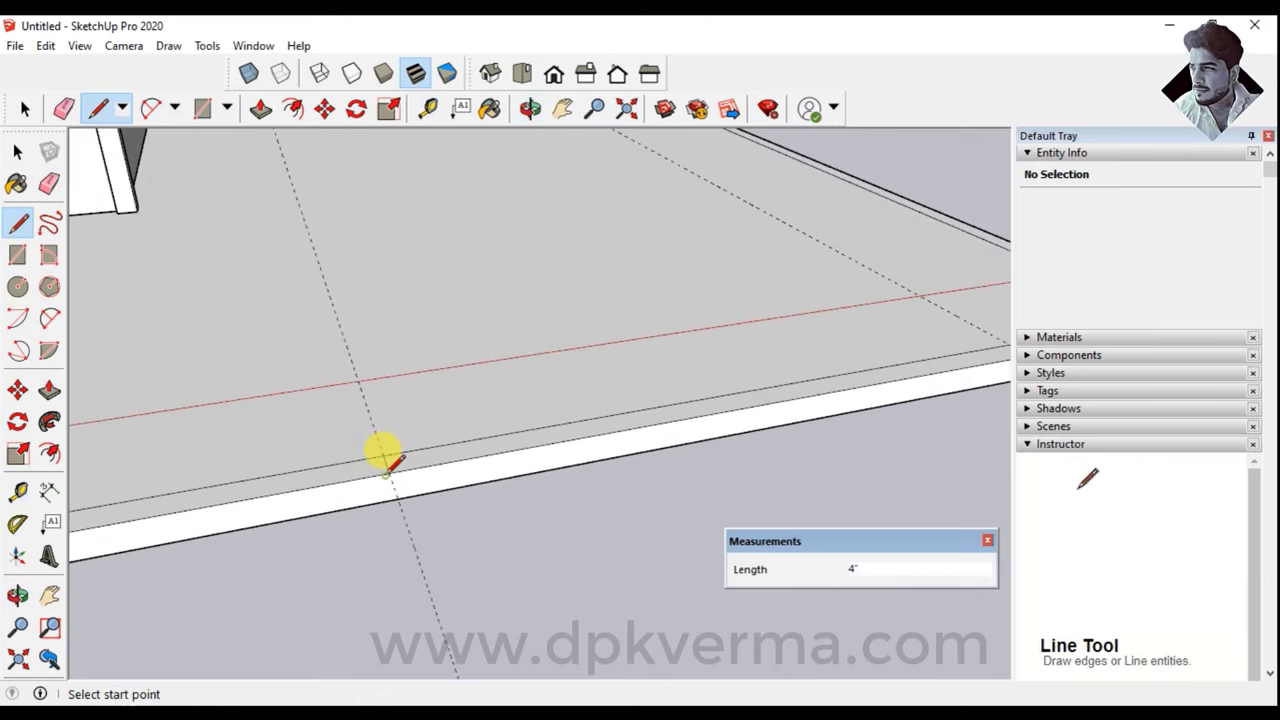
Select the slab's narrow border strip, now split into a 38.67 ft² face
scroll(395, 445, "down", 2)
scroll(417, 423, "down", 3)
scroll(420, 423, "down", 2)
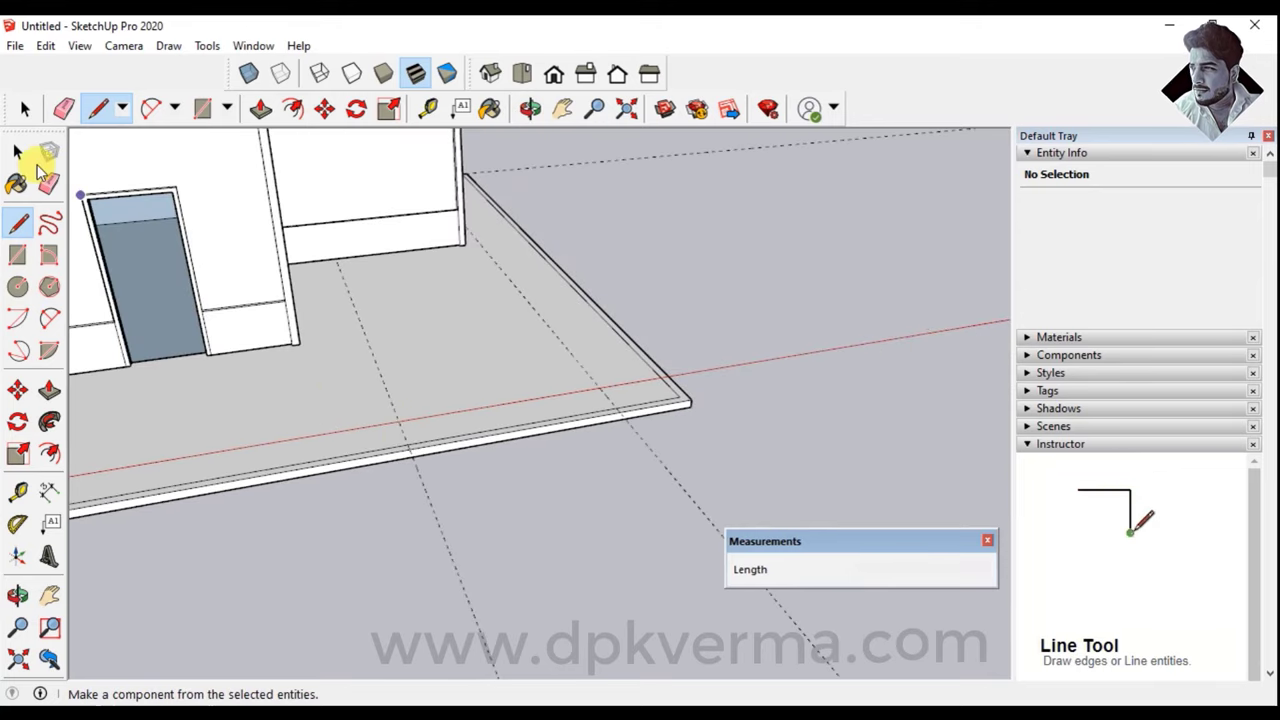
left_click(18, 152)
scroll(397, 450, "up", 2)
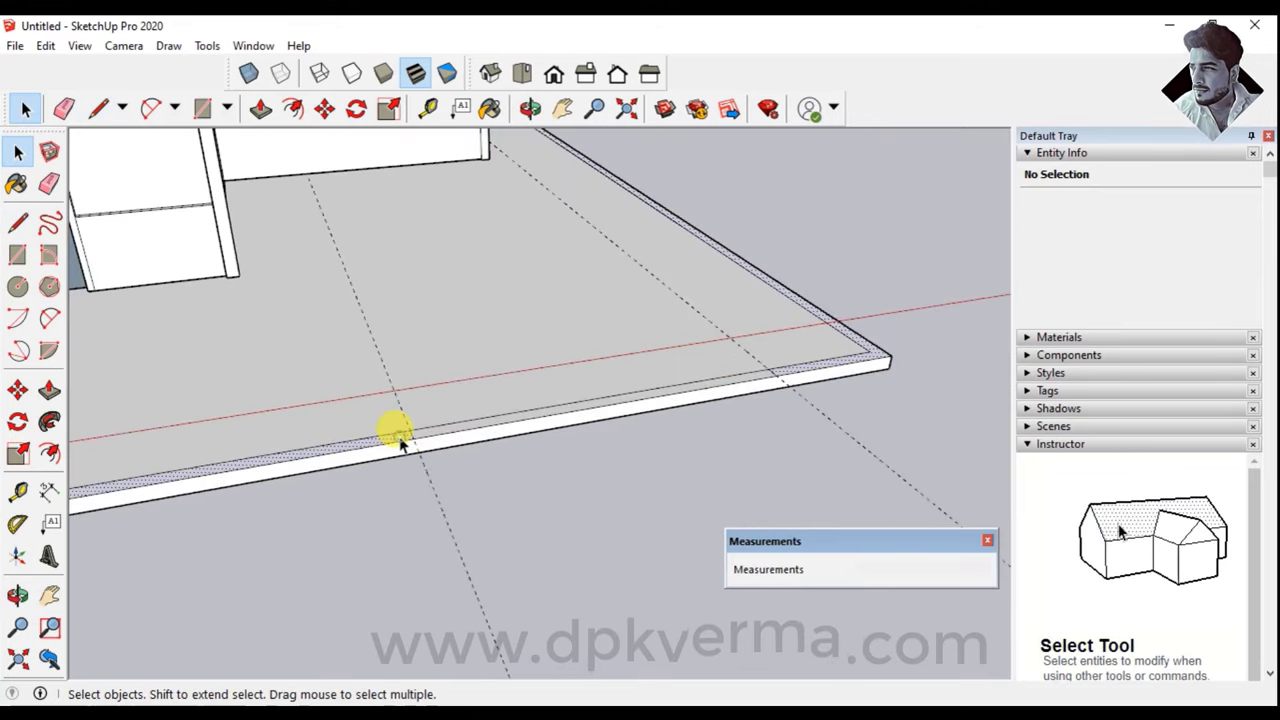
left_click(398, 440)
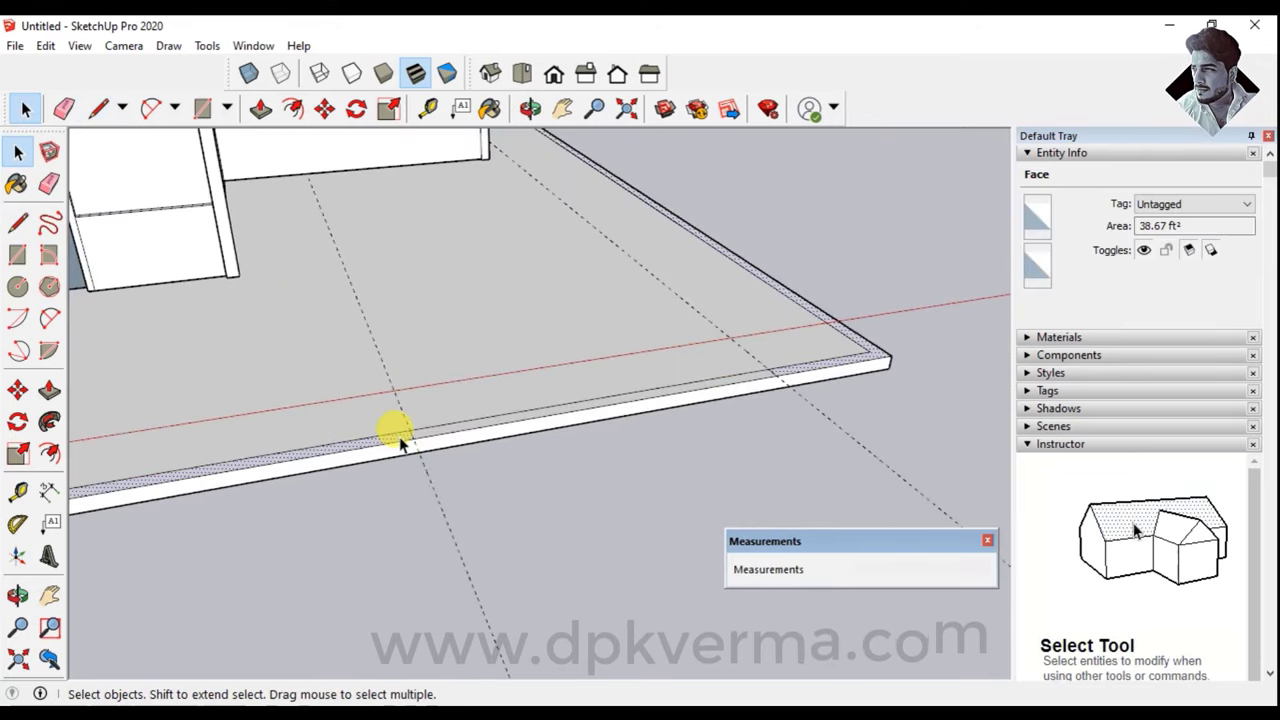
Push/Pull the border strip up 4' into boundary walls around the house
left_click(49, 390)
left_click_drag(879, 357, 875, 268)
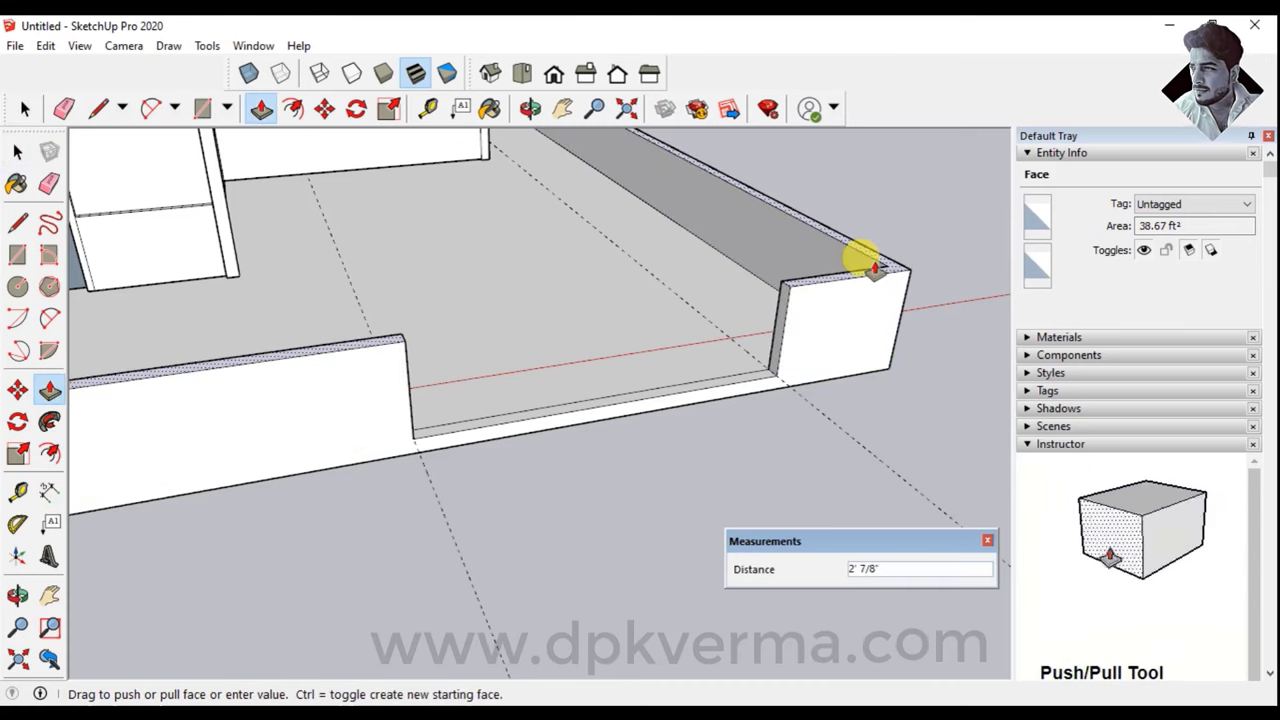
key("Return")
scroll(857, 257, "down", 4)
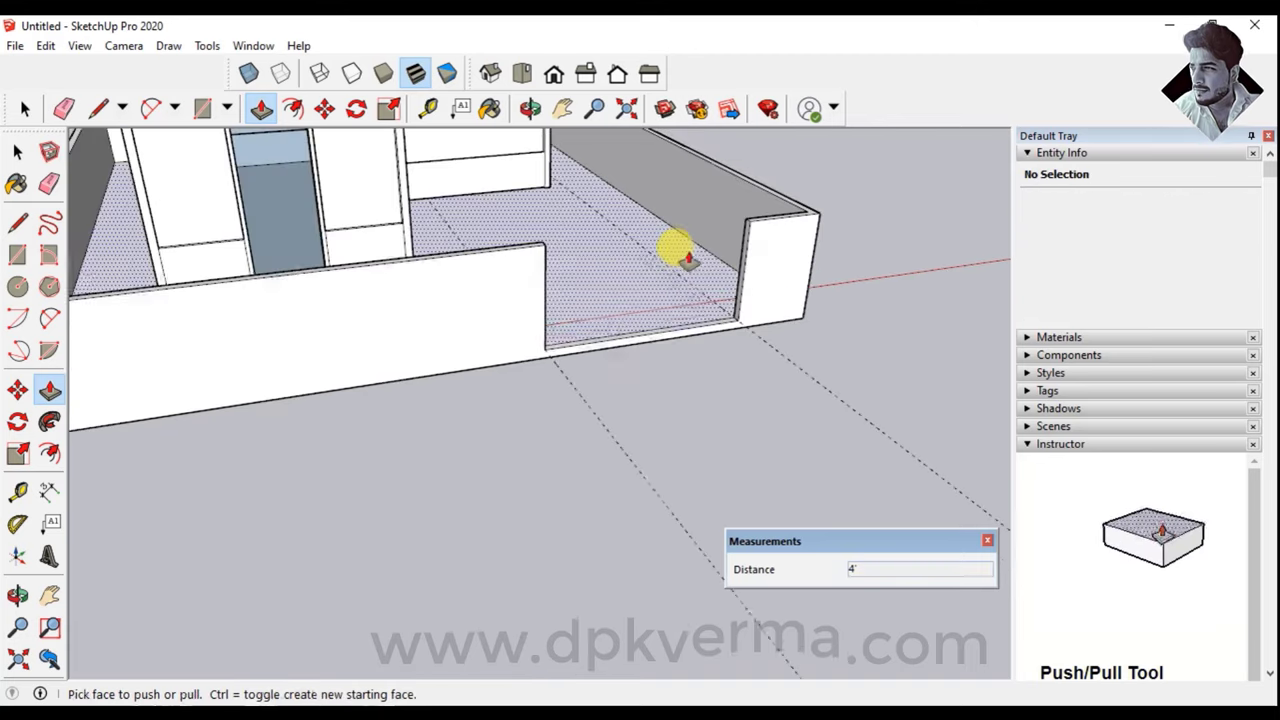
middle_click_drag(673, 258, 334, 257)
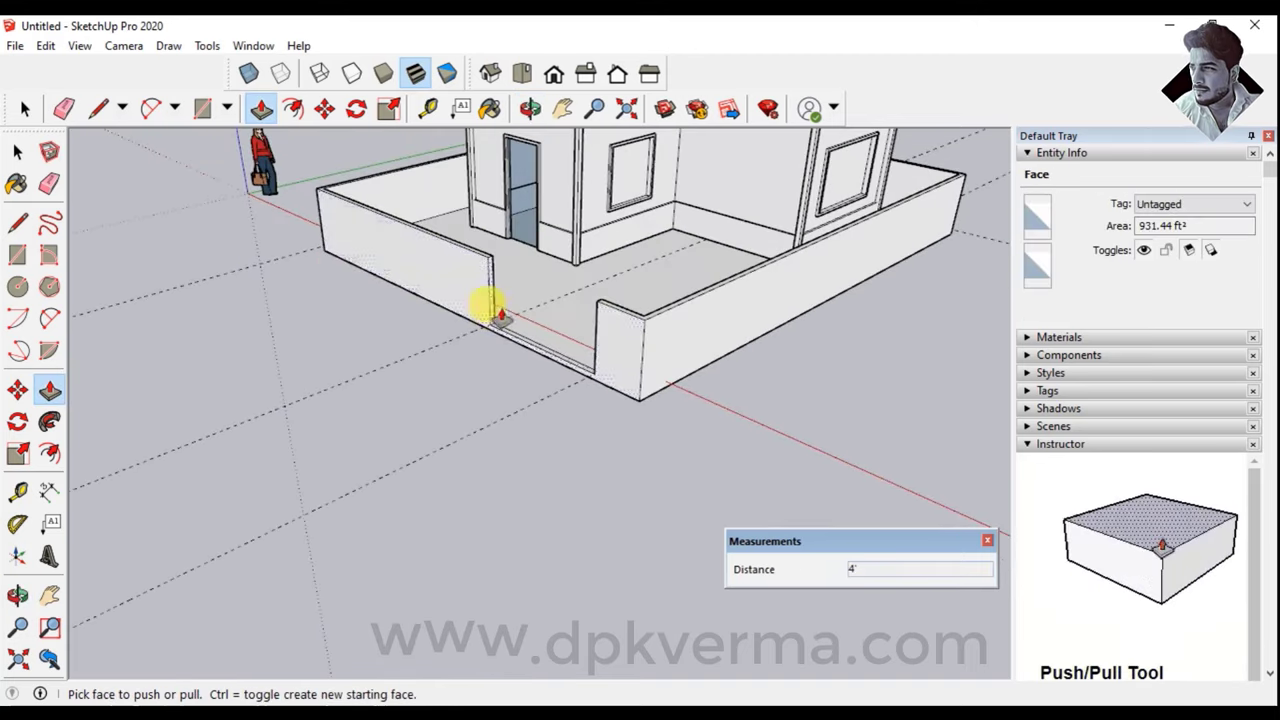
mouse_move(486, 303)
middle_mouse_down()
mouse_move(566, 318)
mouse_move(523, 337)
middle_mouse_up()
scroll(557, 360, "up", 1)
scroll(560, 371, "up", 2)
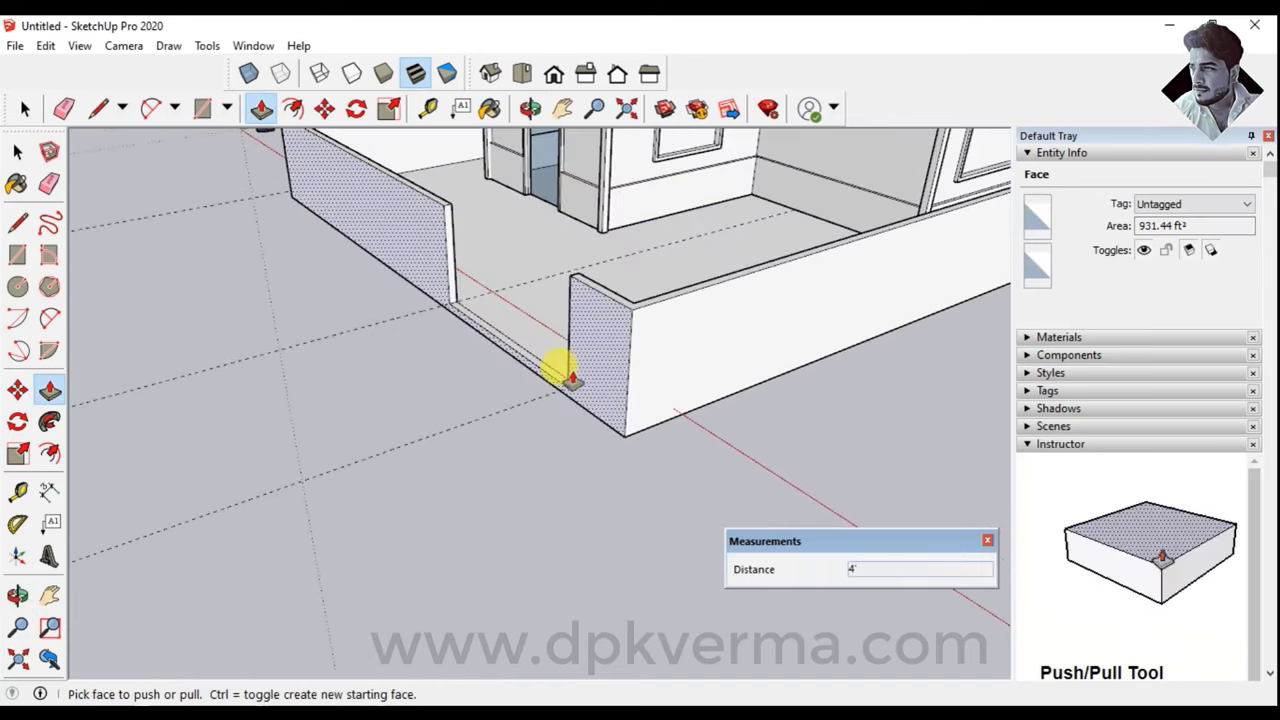
scroll(558, 393, "up", 2)
Extend the wall end face 8" into the gate gap and check the walls
mouse_move(560, 393)
middle_mouse_down()
mouse_move(523, 400)
mouse_move(556, 405)
middle_mouse_up()
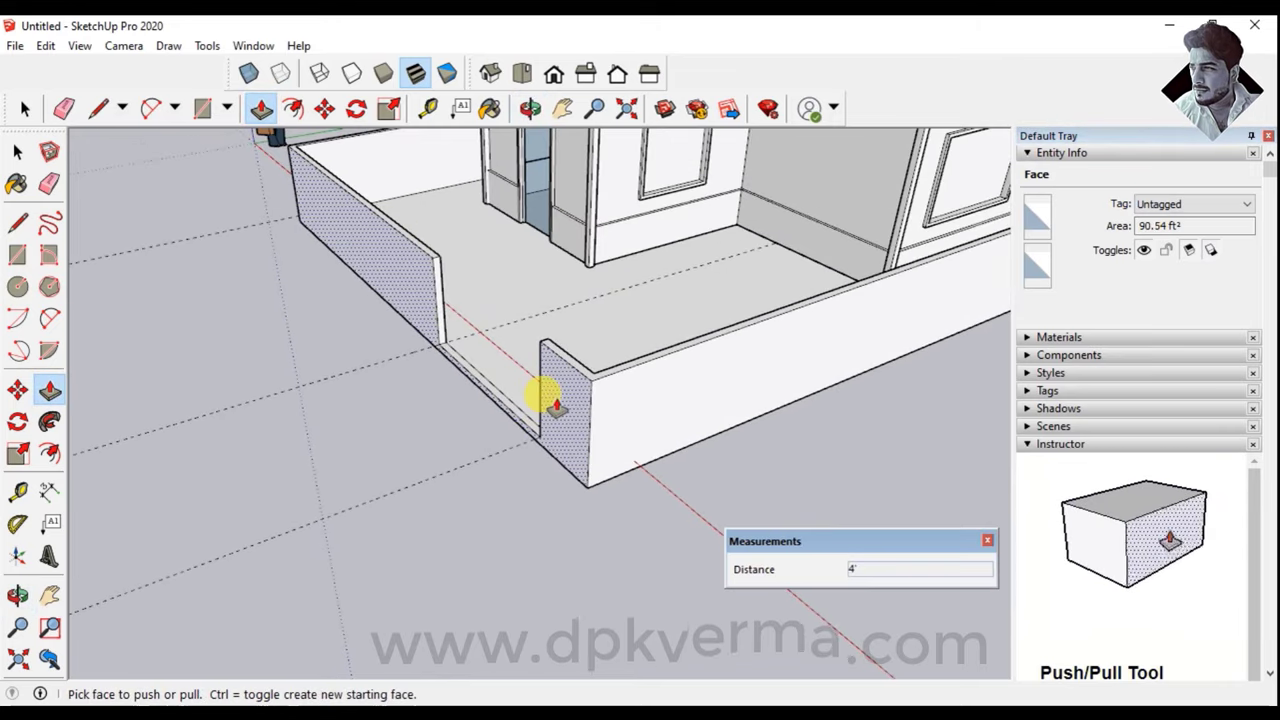
left_click_drag(556, 405, 529, 432)
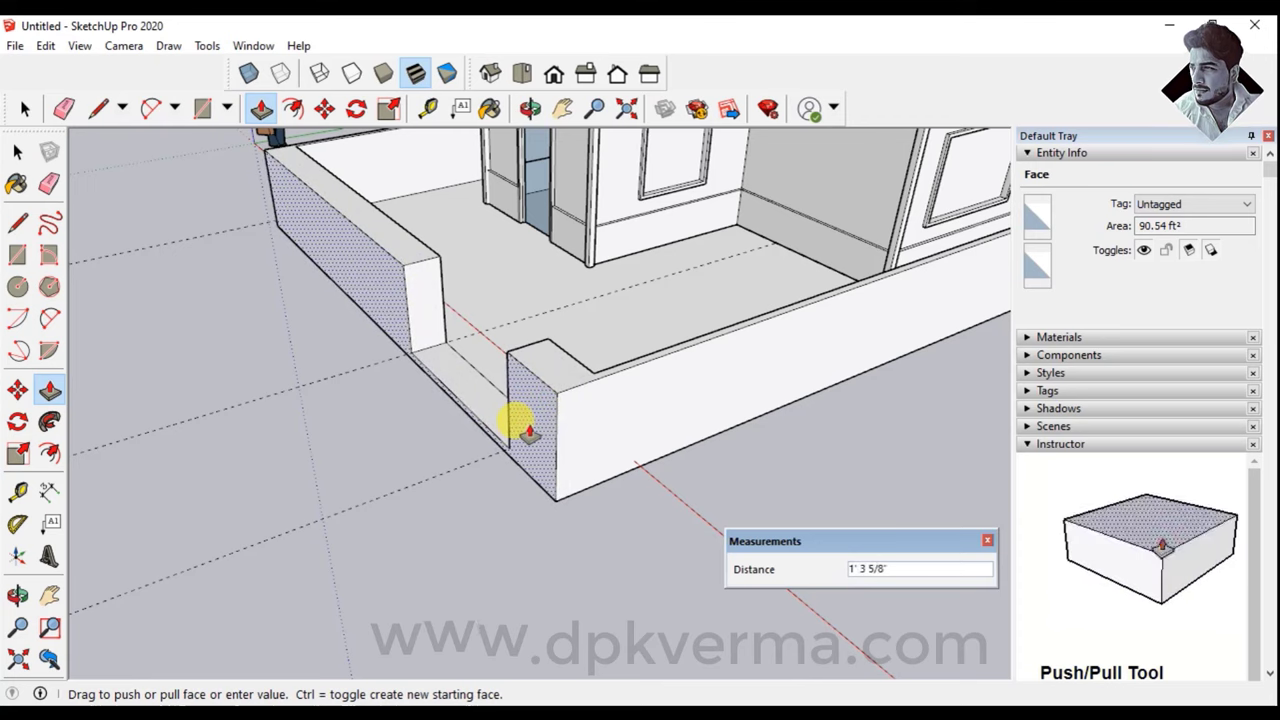
key("Return")
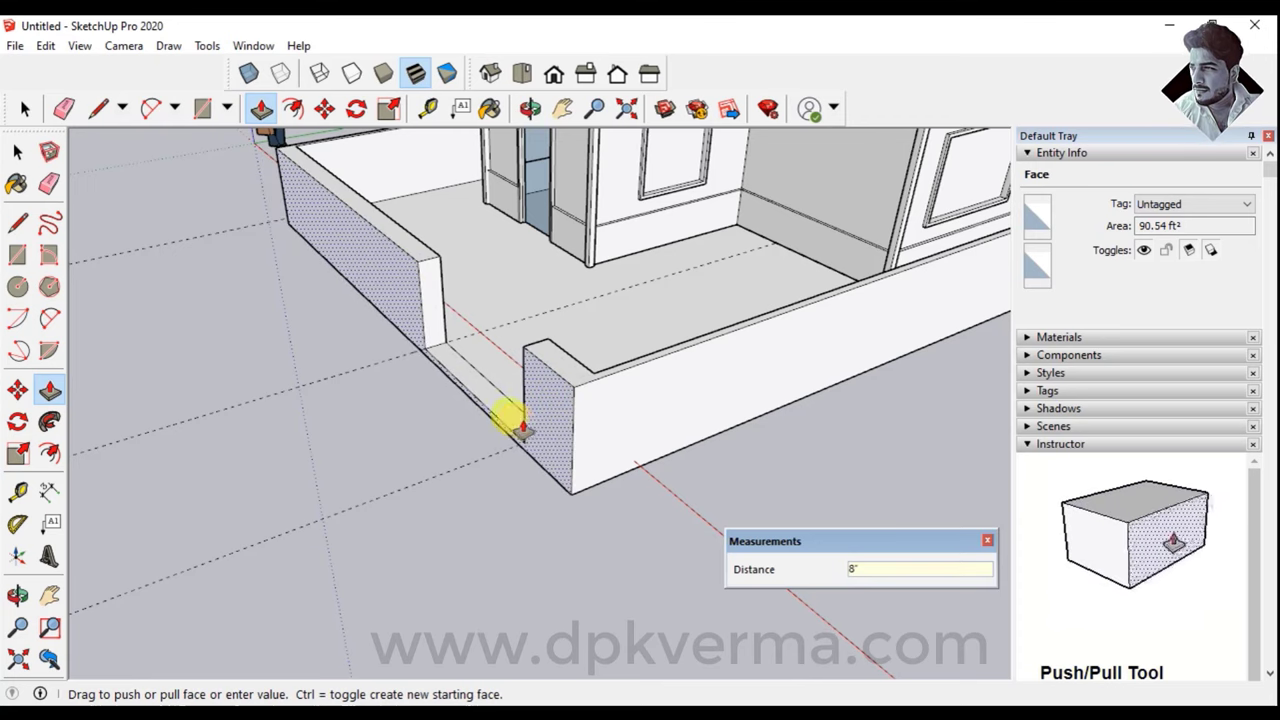
scroll(520, 428, "down", 3)
mouse_move(471, 357)
middle_mouse_down()
mouse_move(400, 386)
mouse_move(694, 343)
mouse_move(401, 473)
middle_mouse_up()
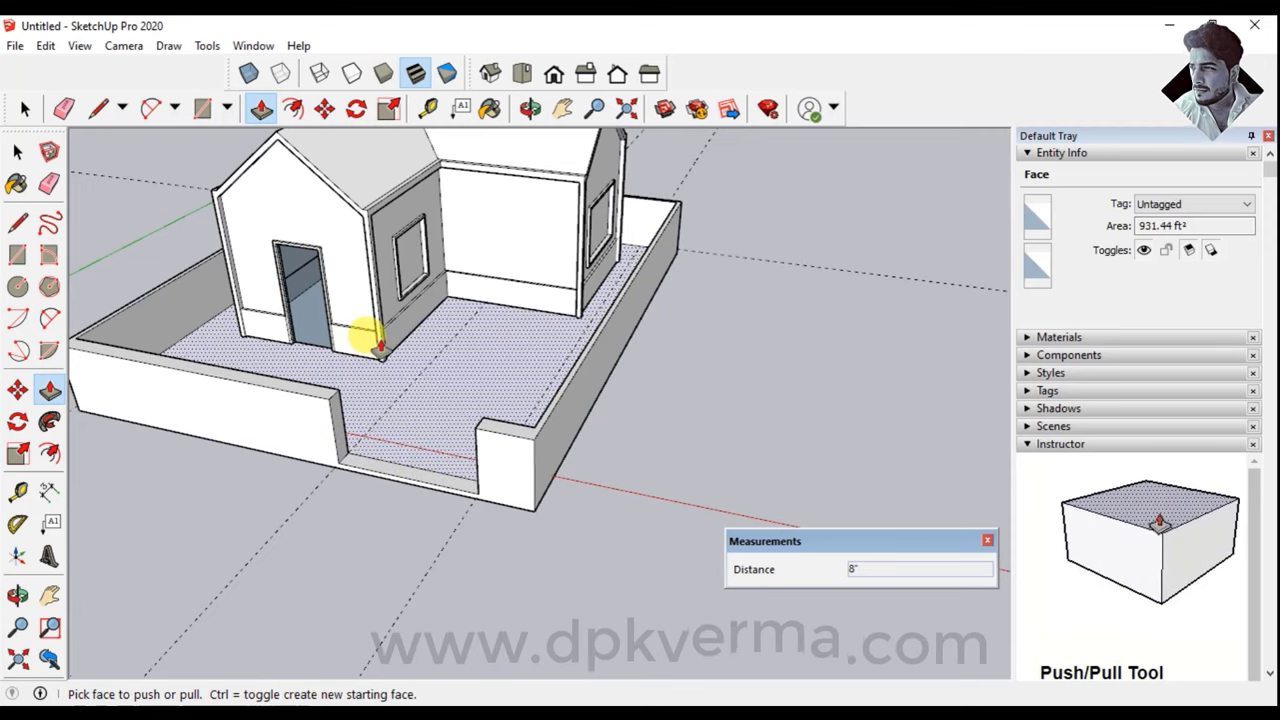
mouse_move(366, 334)
middle_mouse_down()
mouse_move(452, 380)
mouse_move(229, 329)
middle_mouse_up()
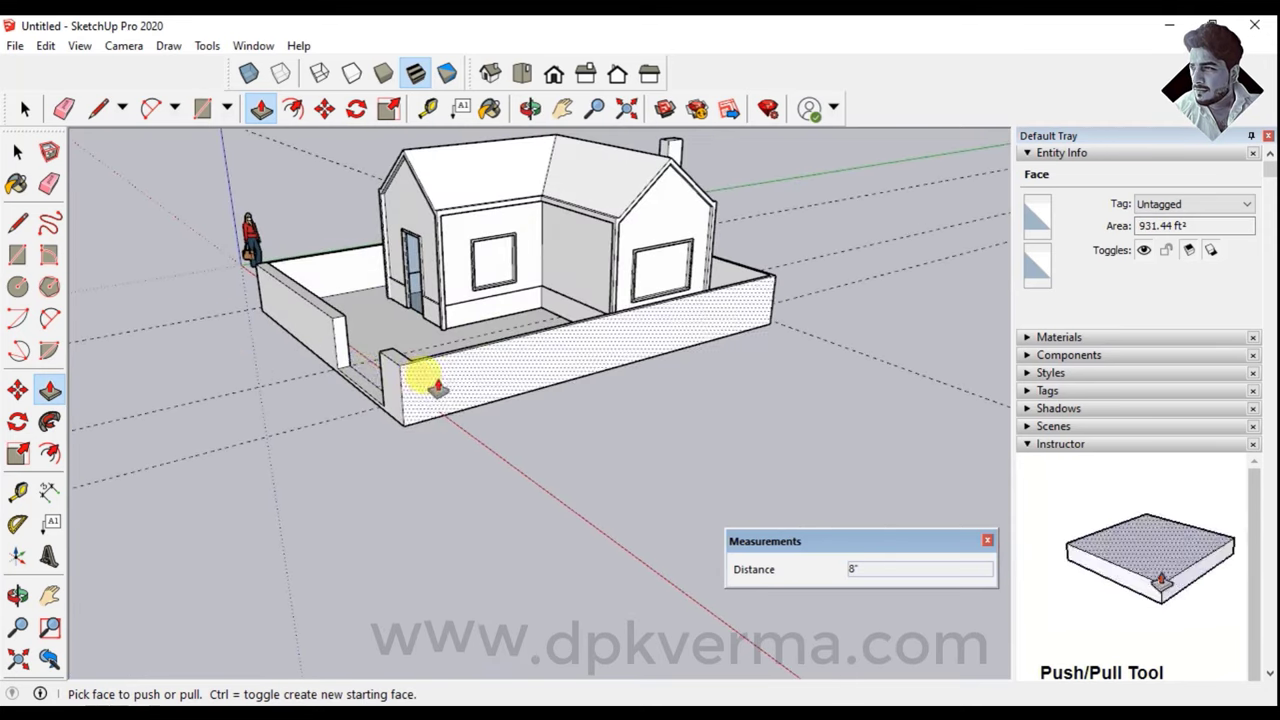
mouse_move(423, 380)
middle_mouse_down()
mouse_move(294, 320)
mouse_move(556, 278)
mouse_move(460, 366)
mouse_move(491, 423)
middle_mouse_up()
scroll(443, 420, "up", 2)
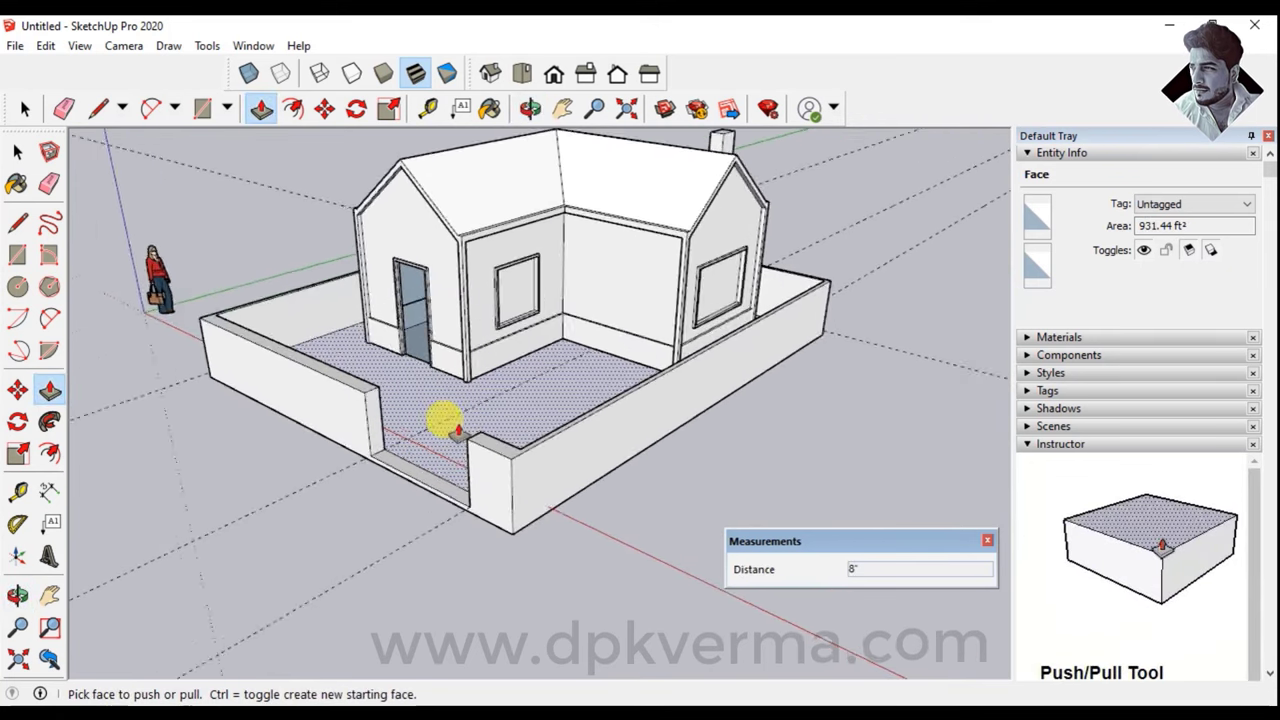
scroll(375, 460, "up", 3)
Open 3D Warehouse and search for 'door' models
left_click(251, 46)
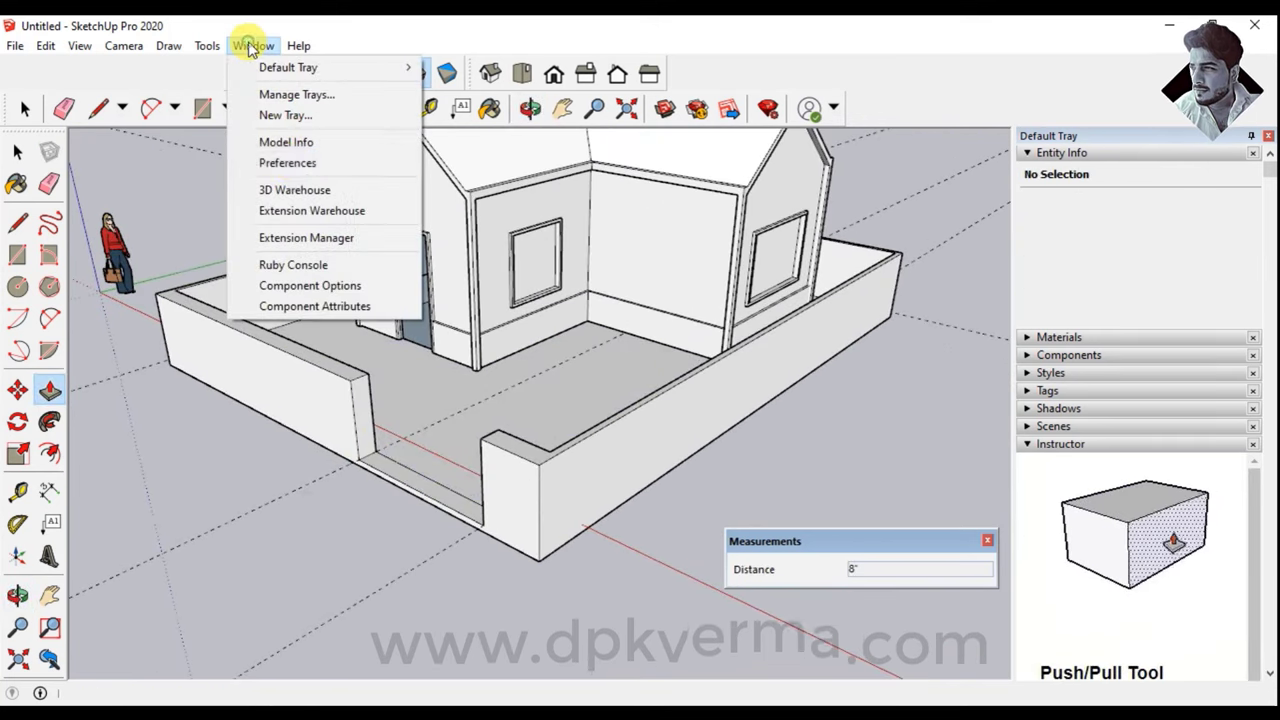
left_click(300, 192)
type("car")
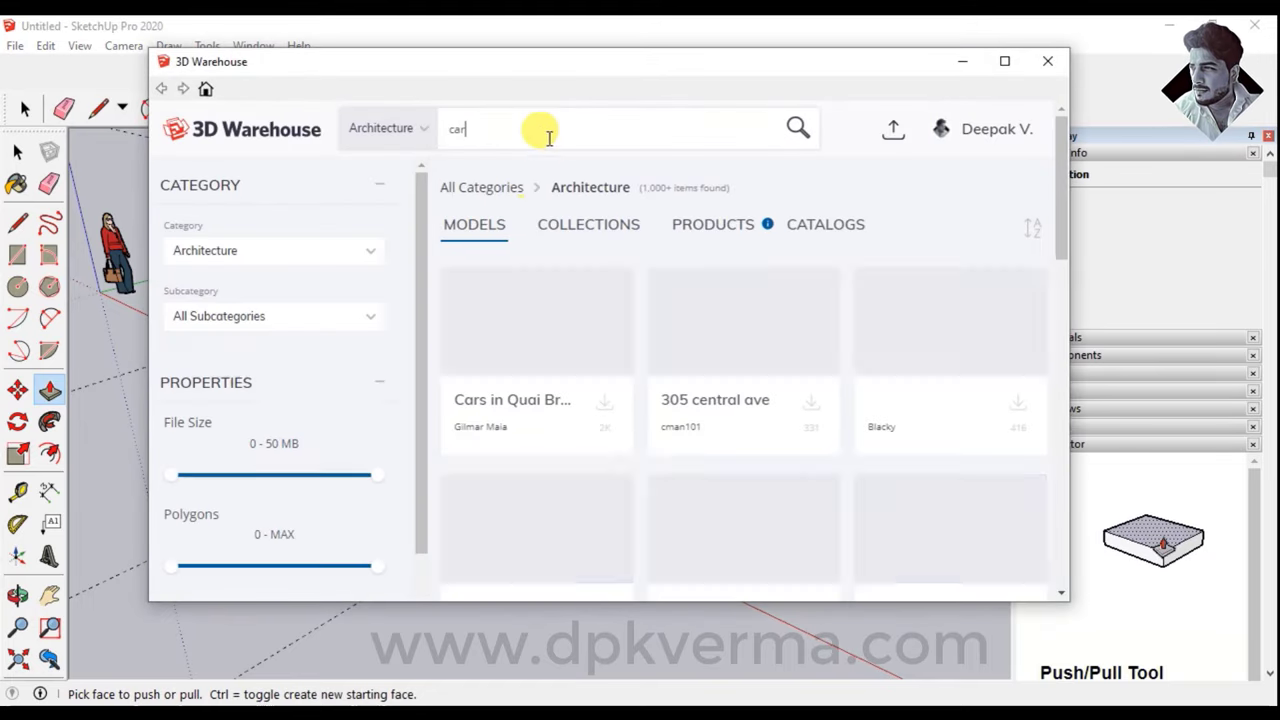
left_click(546, 130)
type("doo")
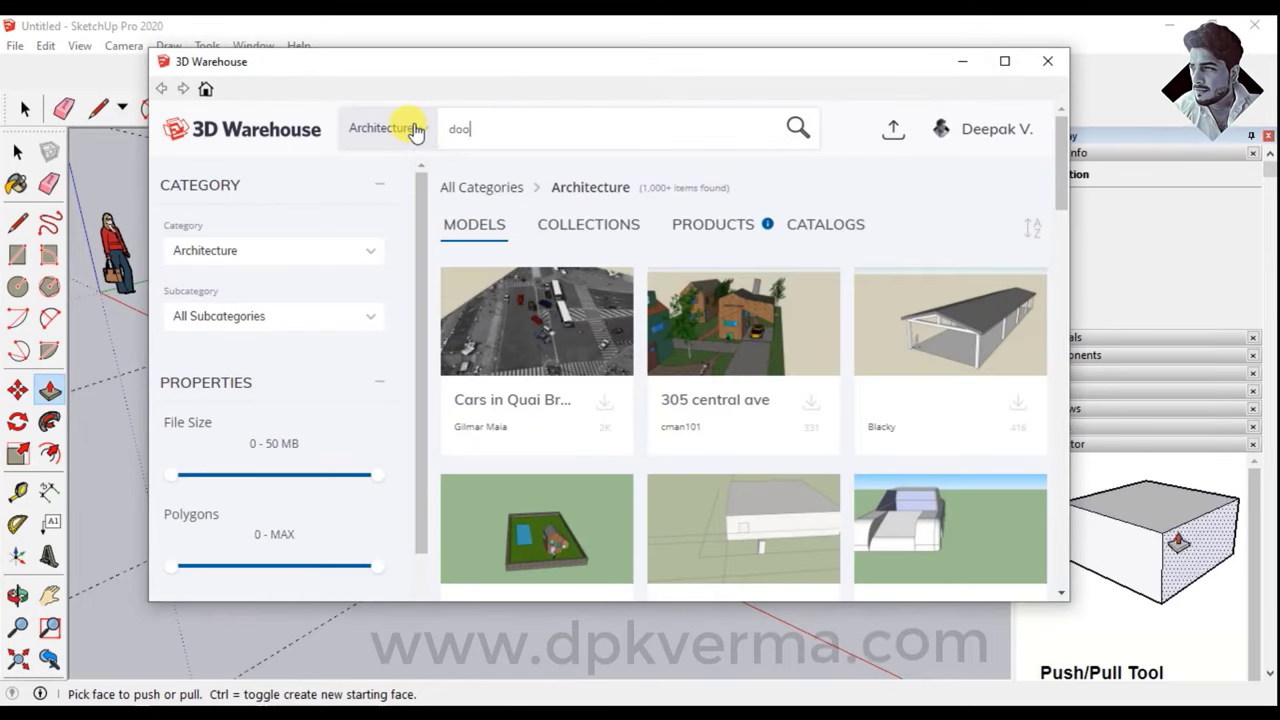
type("r")
key("Return")
Download the plain six-panel door and load it into the model
scroll(615, 318, "down", 2)
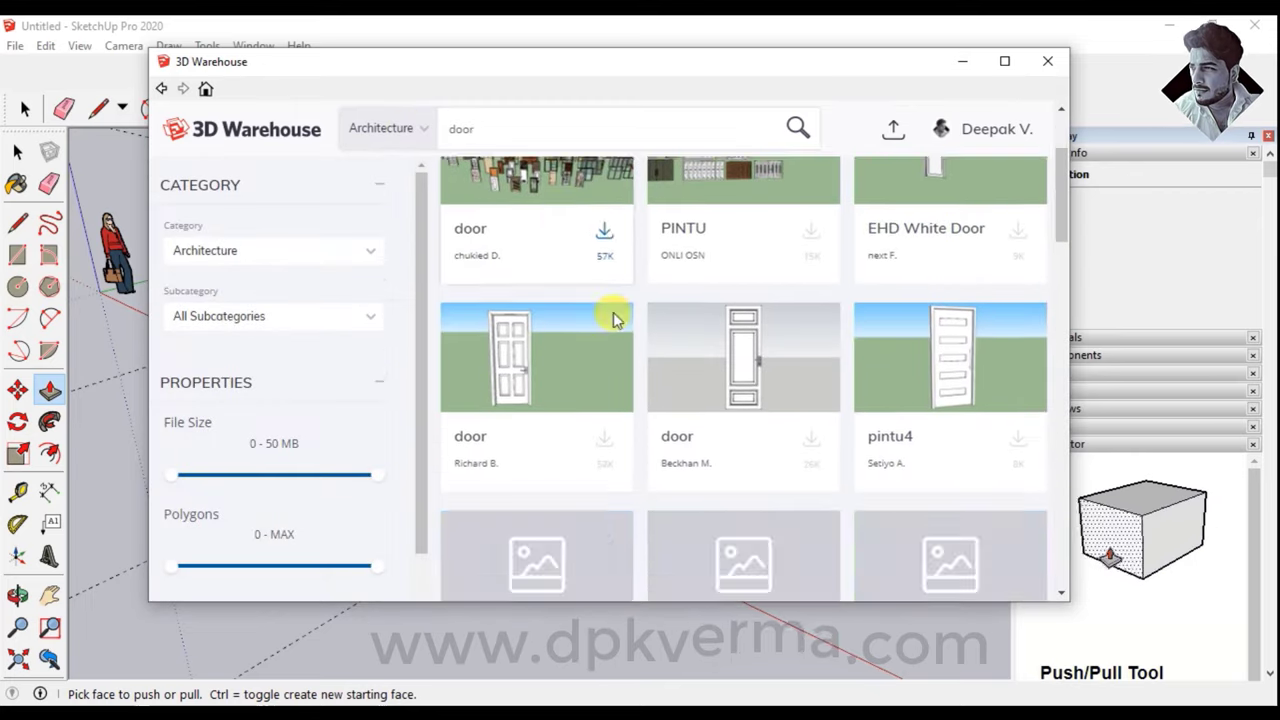
scroll(615, 318, "down", 1)
scroll(622, 312, "up", 1)
scroll(622, 314, "down", 2)
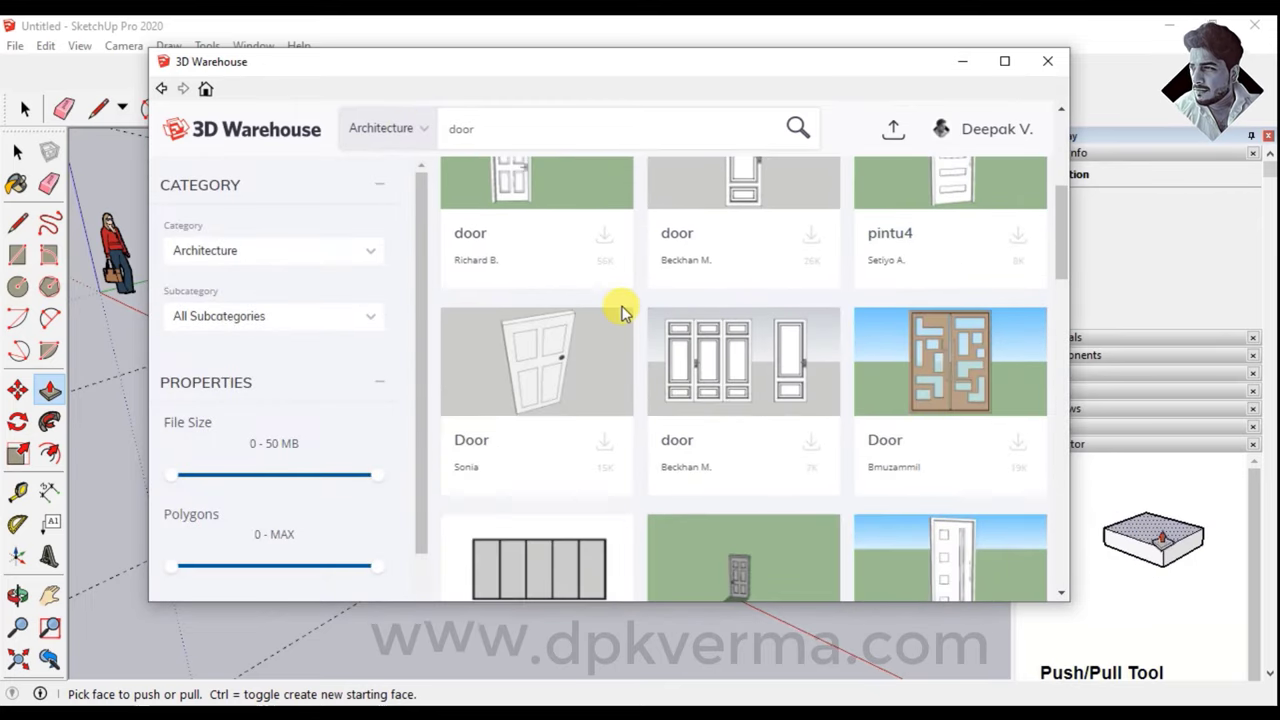
scroll(582, 298, "up", 1)
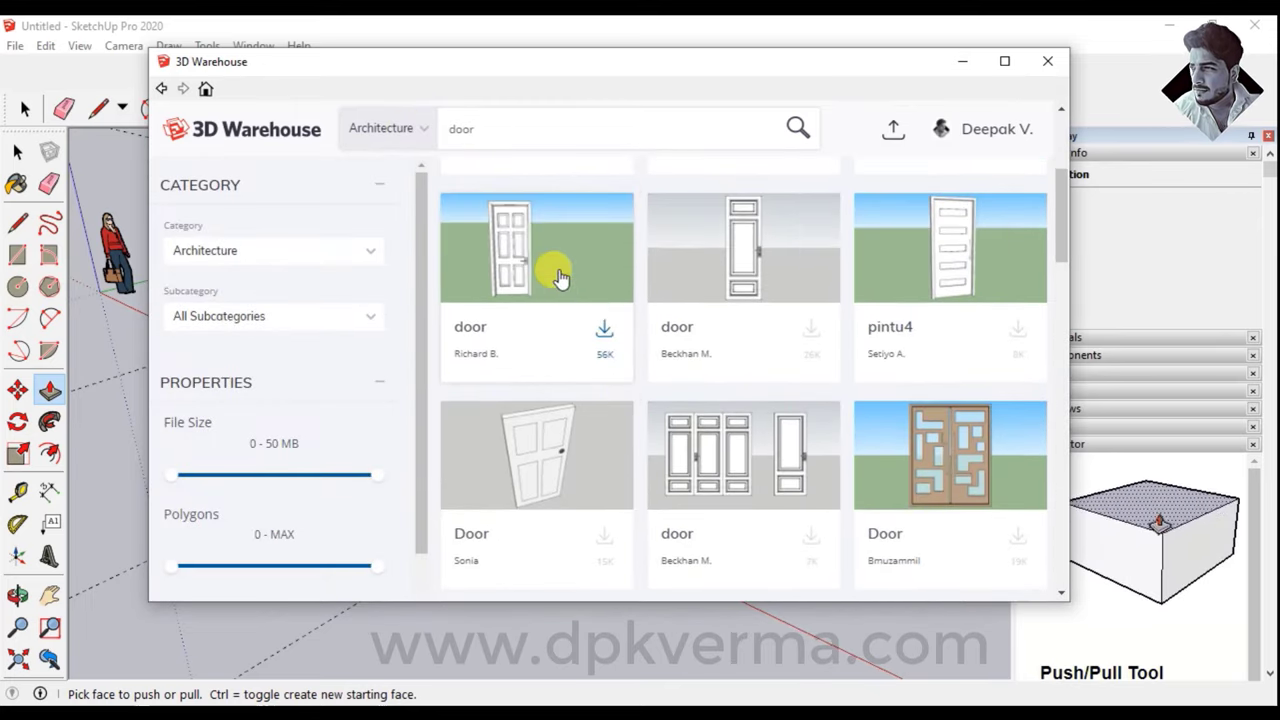
left_click(600, 326)
left_click(568, 371)
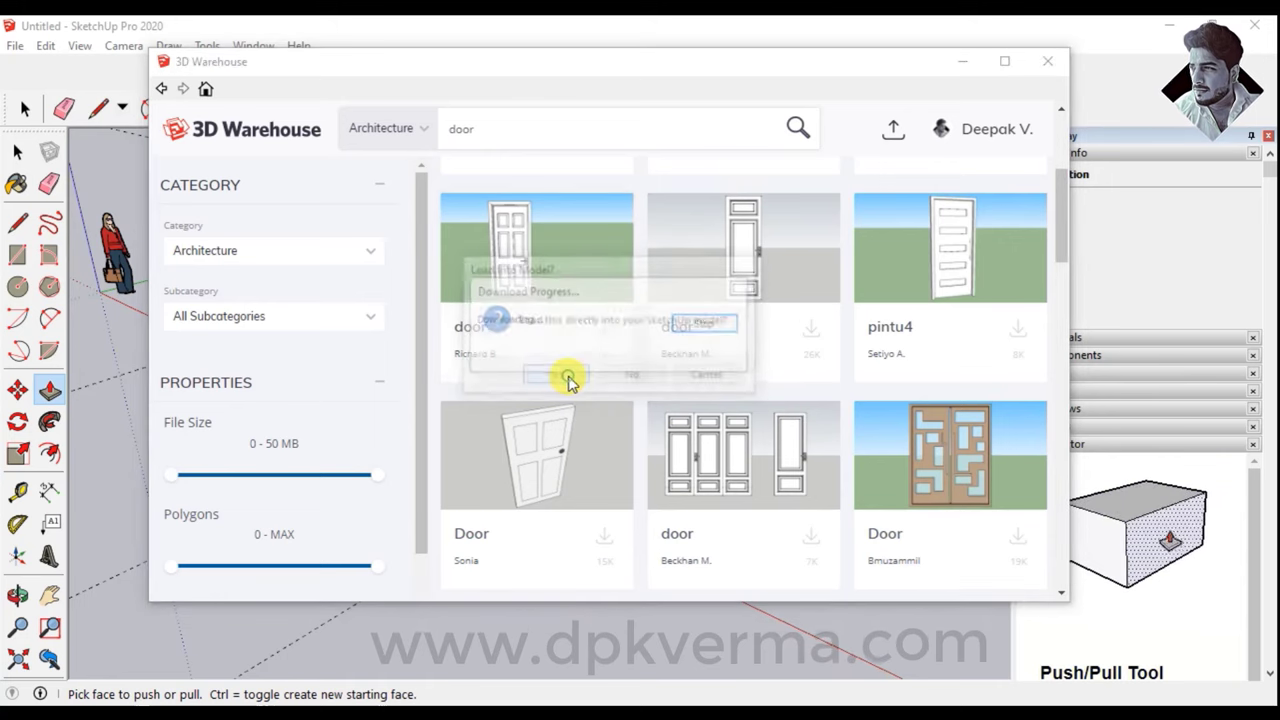
Move the door from the courtyard toward the house wall by its bottom corner
scroll(432, 402, "up", 2)
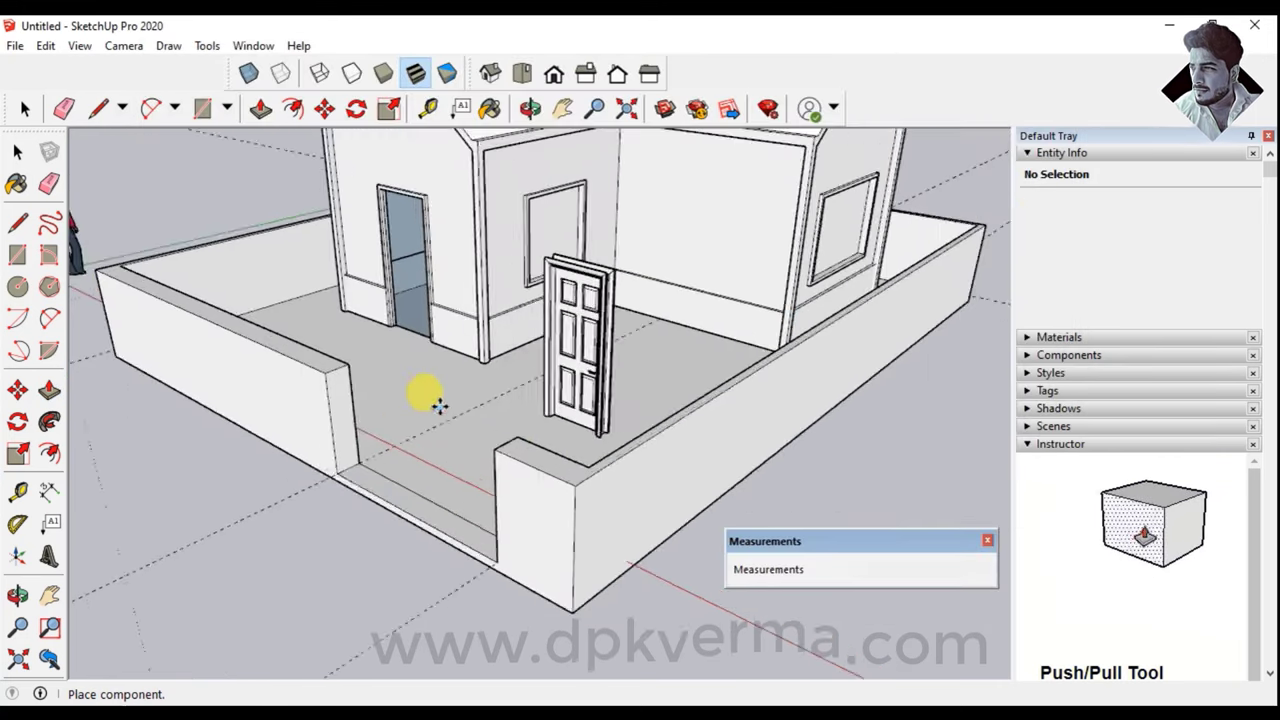
scroll(412, 388, "up", 2)
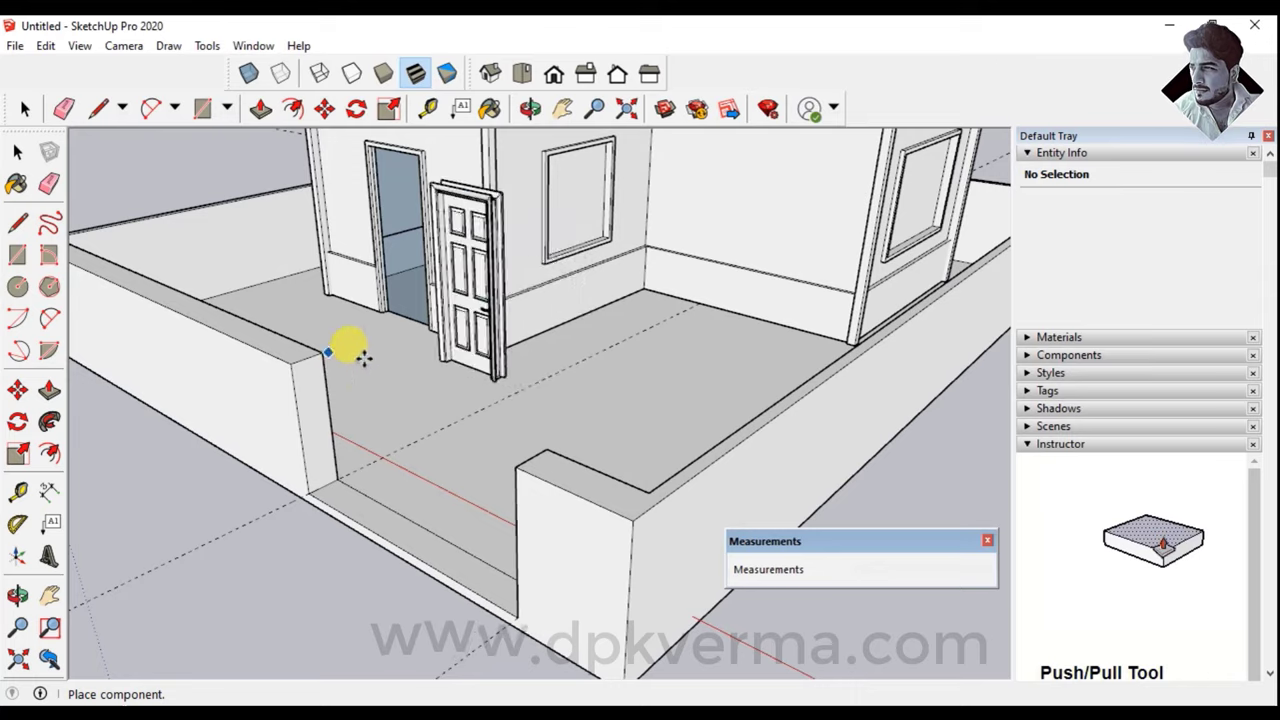
left_click(374, 397)
mouse_move(374, 397)
middle_mouse_down()
mouse_move(557, 457)
mouse_move(474, 429)
mouse_move(426, 434)
mouse_move(657, 423)
middle_mouse_up()
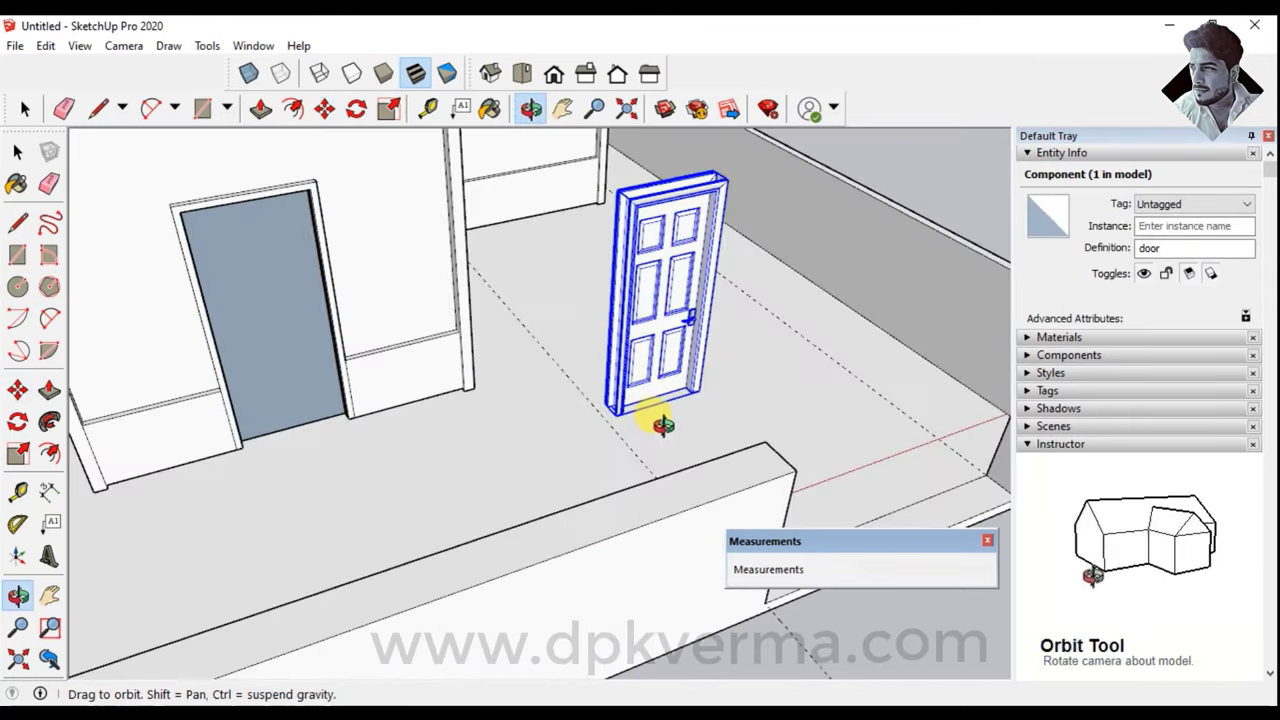
scroll(604, 410, "up", 2)
scroll(604, 410, "up", 1)
scroll(600, 409, "up", 1)
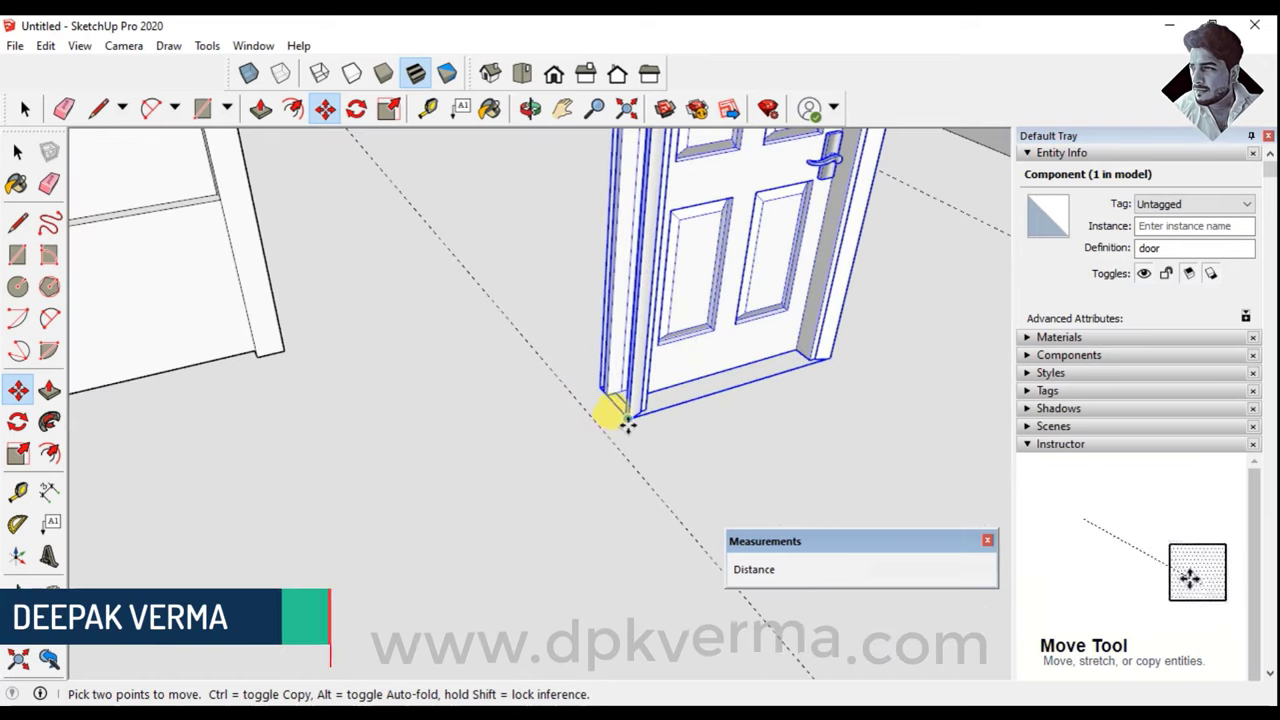
left_click(623, 434)
mouse_move(430, 462)
middle_mouse_down()
mouse_move(223, 414)
mouse_move(608, 423)
middle_mouse_up()
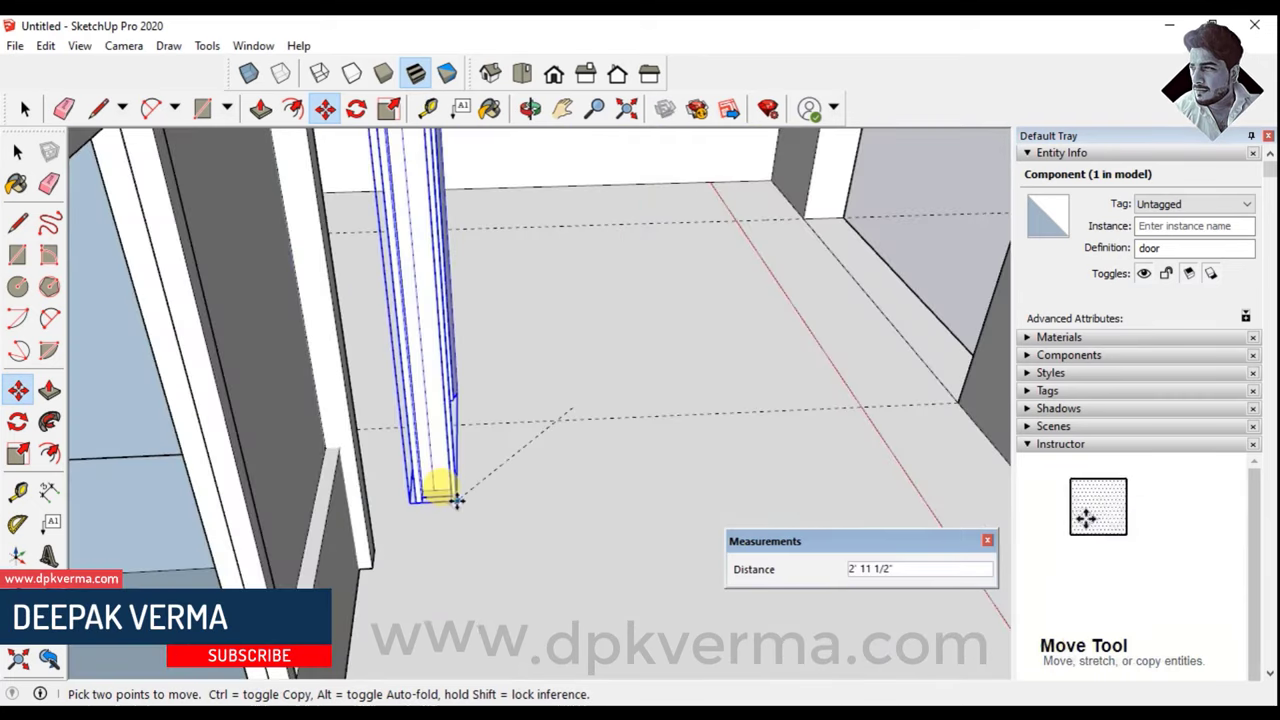
left_click(453, 583)
Snap the door's bottom corner onto the doorway's bottom corner so it stands in the opening
mouse_move(486, 609)
middle_mouse_down()
mouse_move(194, 566)
mouse_move(527, 463)
middle_mouse_up()
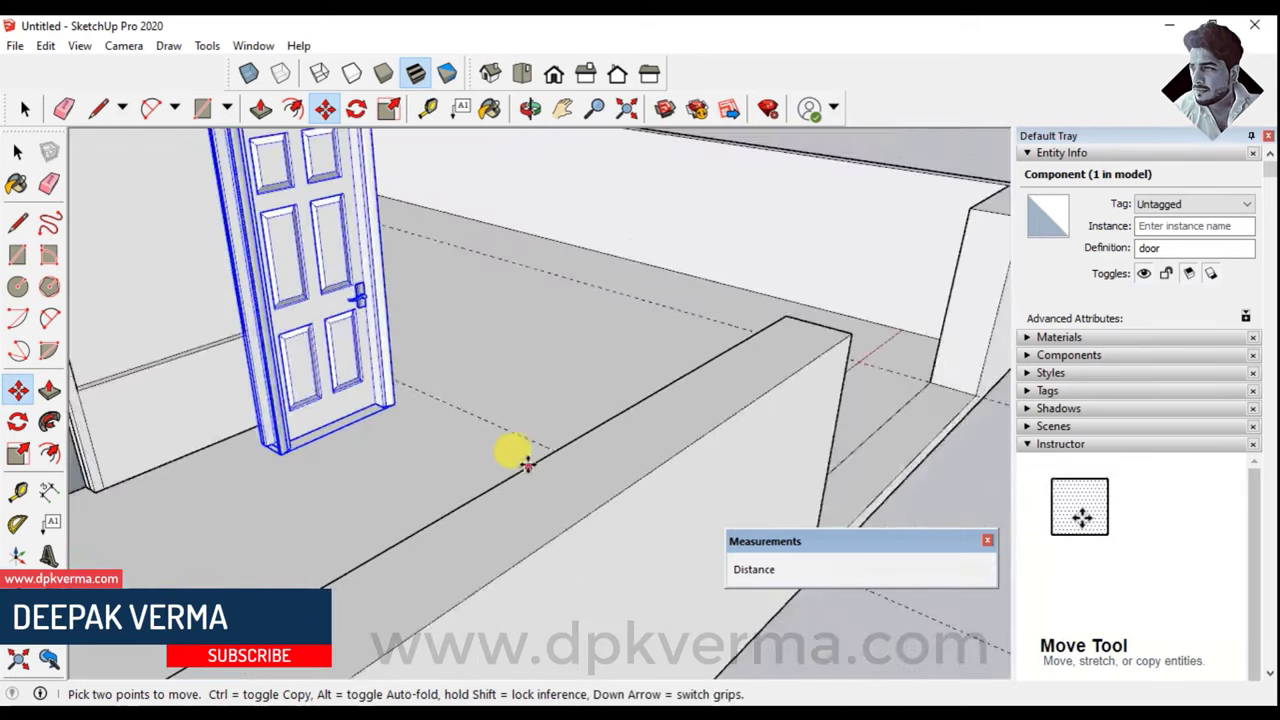
mouse_move(352, 458)
middle_mouse_down()
mouse_move(700, 409)
mouse_move(629, 380)
middle_mouse_up()
scroll(629, 400, "up", 2)
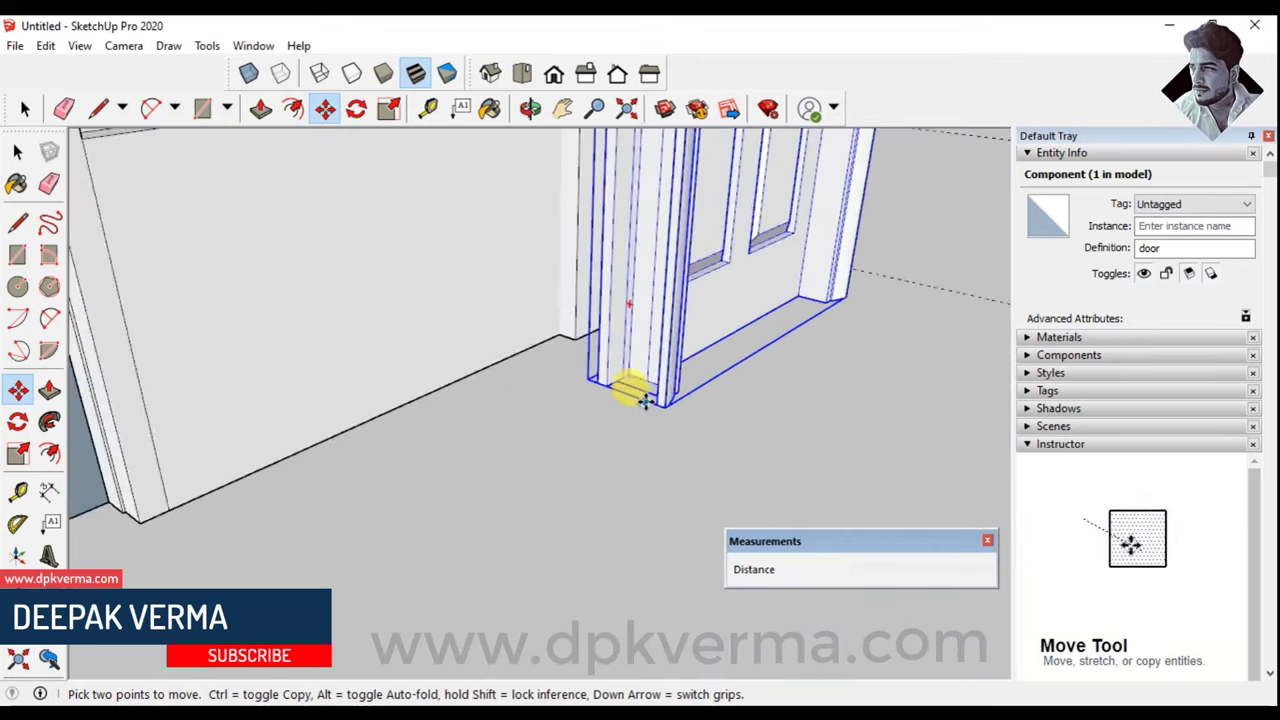
scroll(663, 410, "up", 2)
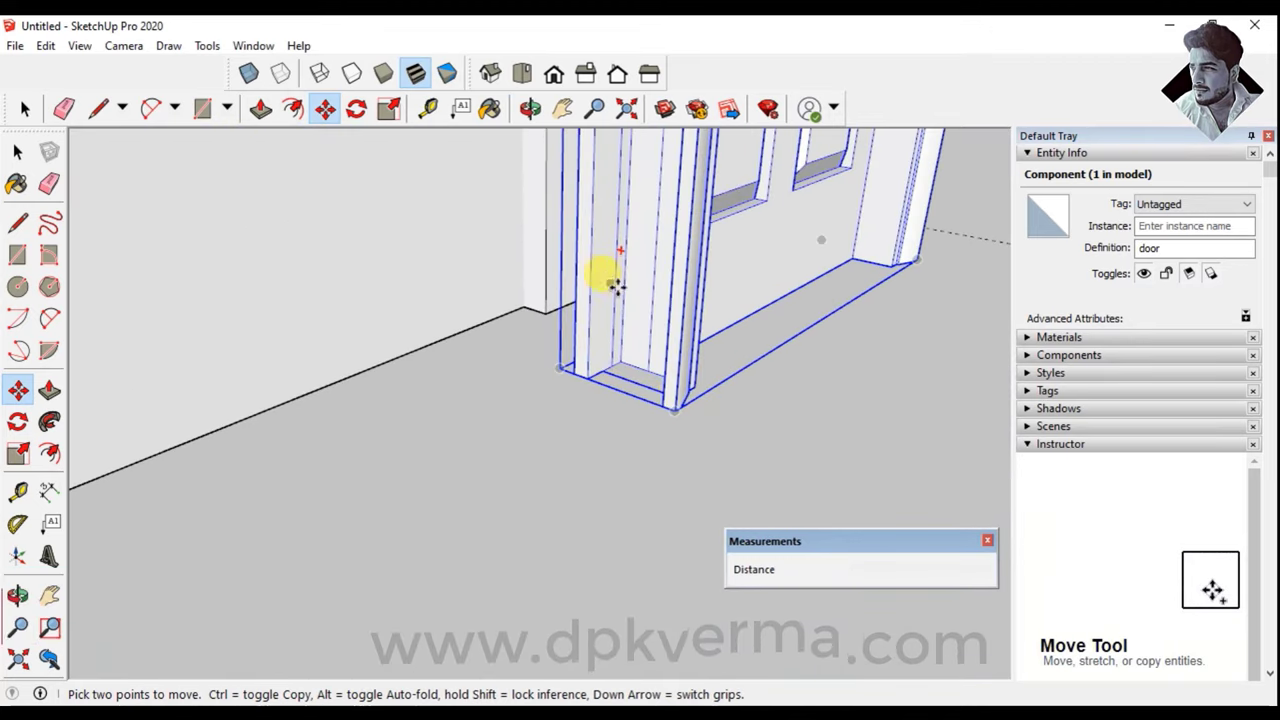
scroll(571, 414, "down", 2)
scroll(503, 458, "down", 2)
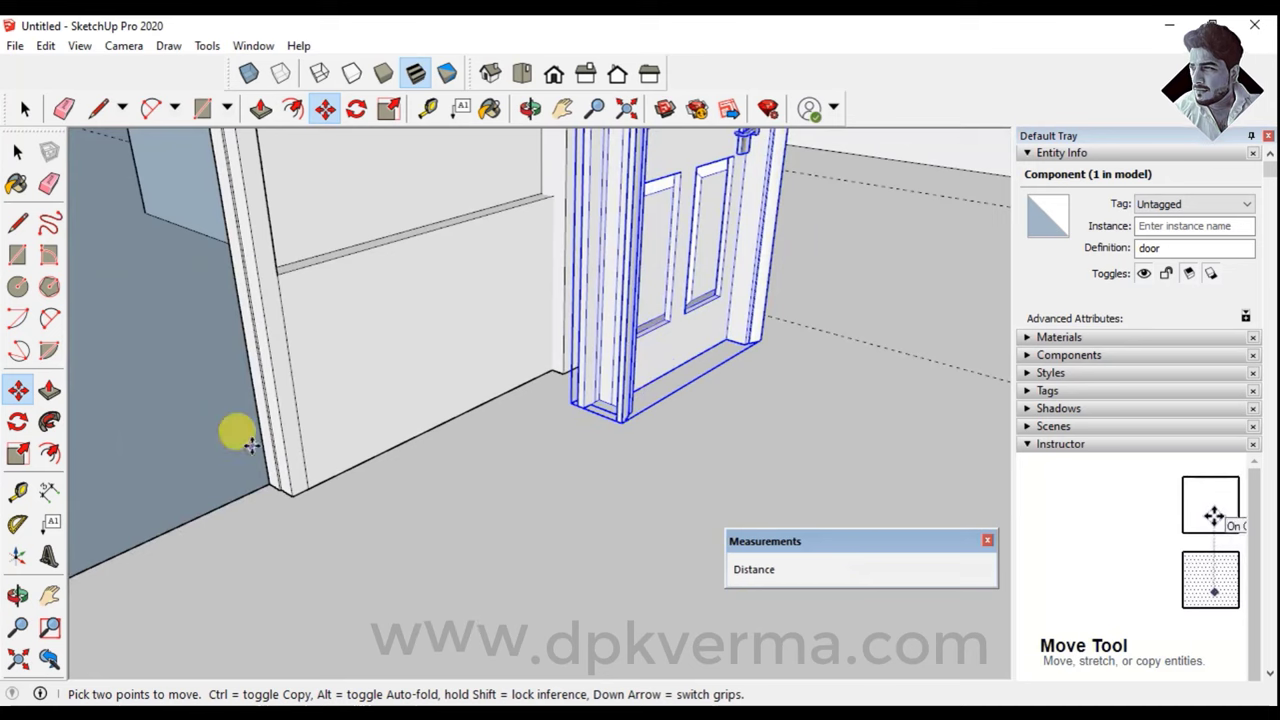
mouse_move(478, 398)
middle_mouse_down()
mouse_move(517, 400)
mouse_move(660, 317)
middle_mouse_up()
scroll(694, 434, "up", 2)
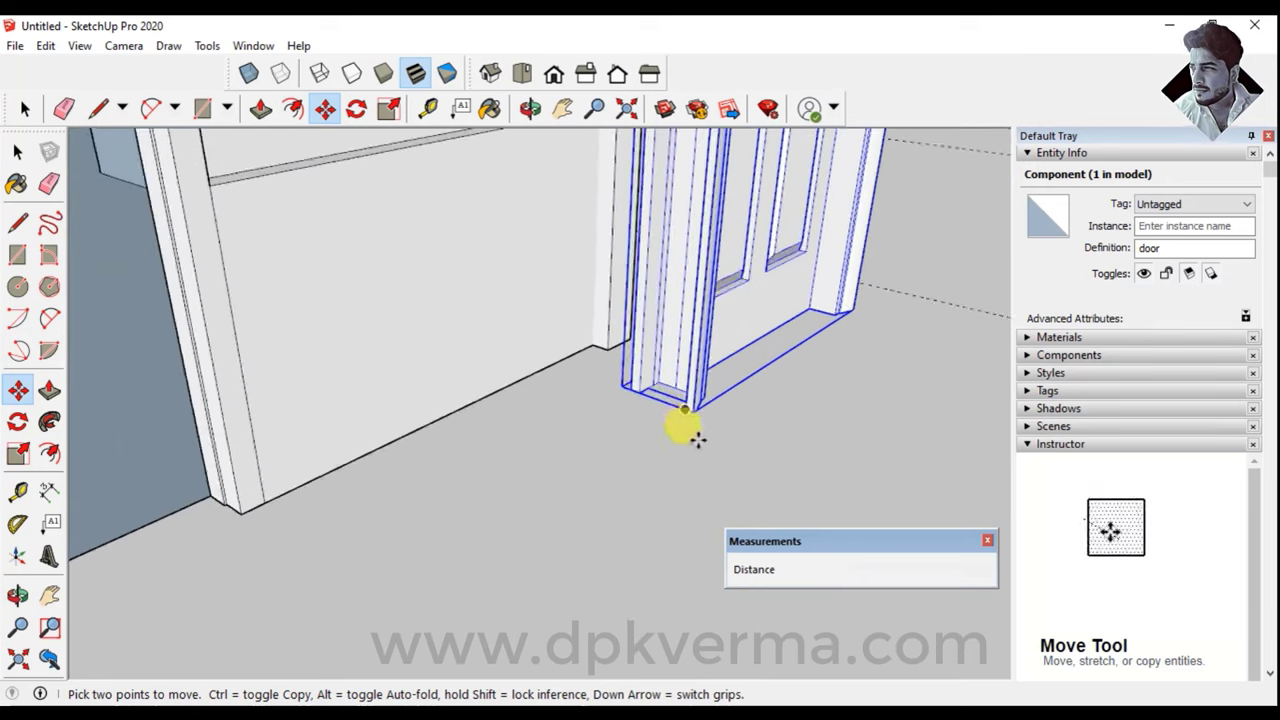
scroll(678, 410, "up", 1)
left_click(683, 405)
scroll(403, 494, "down", 2)
mouse_move(403, 494)
middle_mouse_down()
mouse_move(280, 517)
mouse_move(517, 480)
mouse_move(243, 506)
middle_mouse_up()
scroll(443, 420, "up", 2)
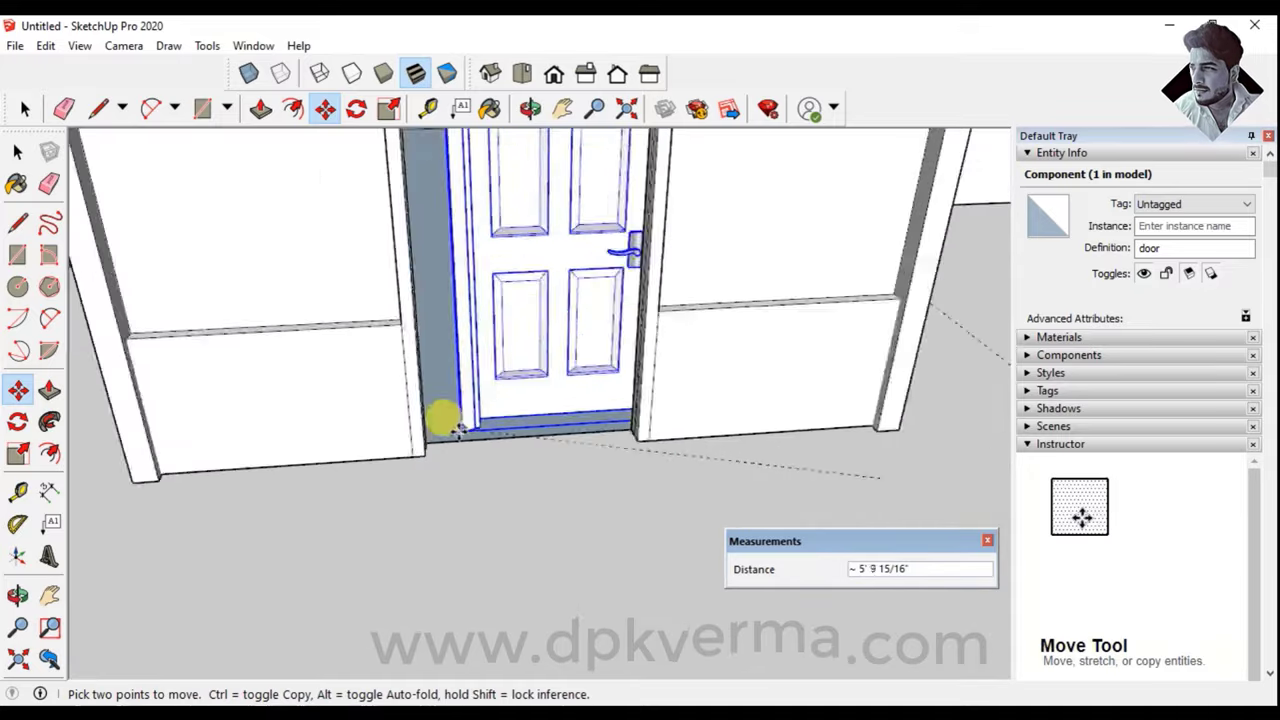
scroll(400, 463, "up", 3)
scroll(393, 473, "up", 2)
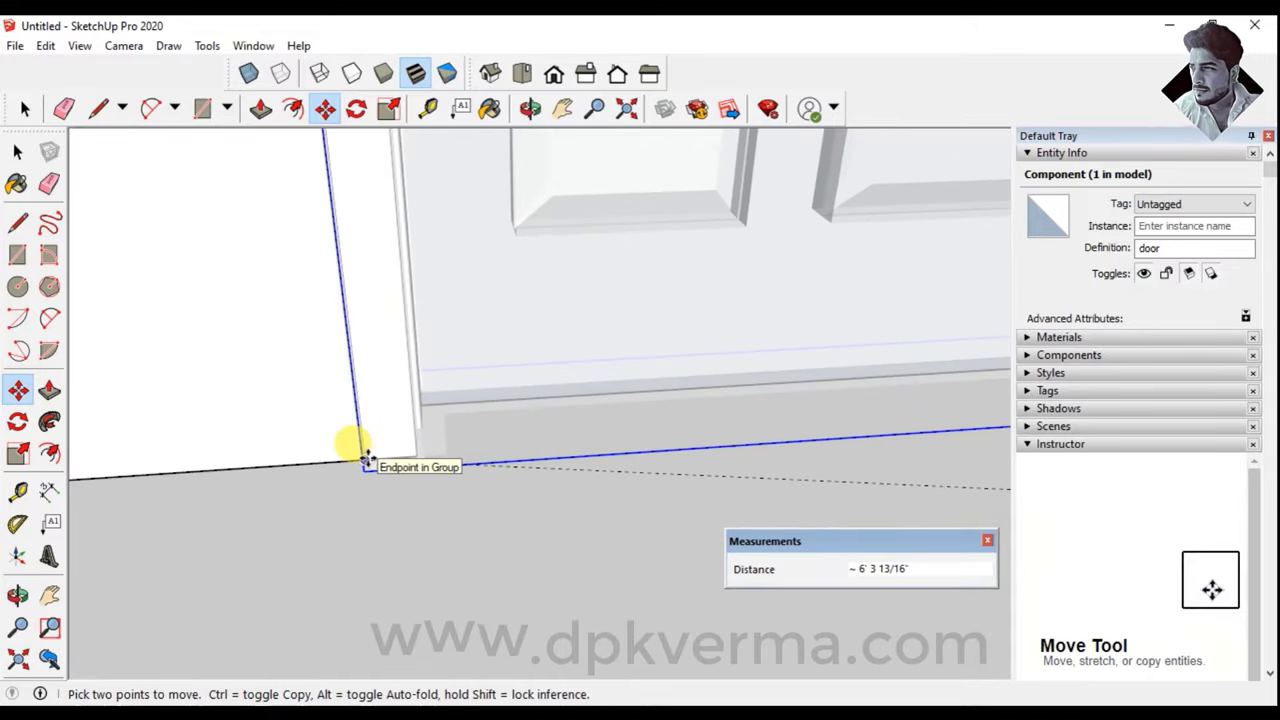
scroll(366, 458, "down", 2)
left_click(366, 457)
scroll(500, 437, "down", 2)
scroll(506, 429, "down", 2)
scroll(535, 427, "down", 2)
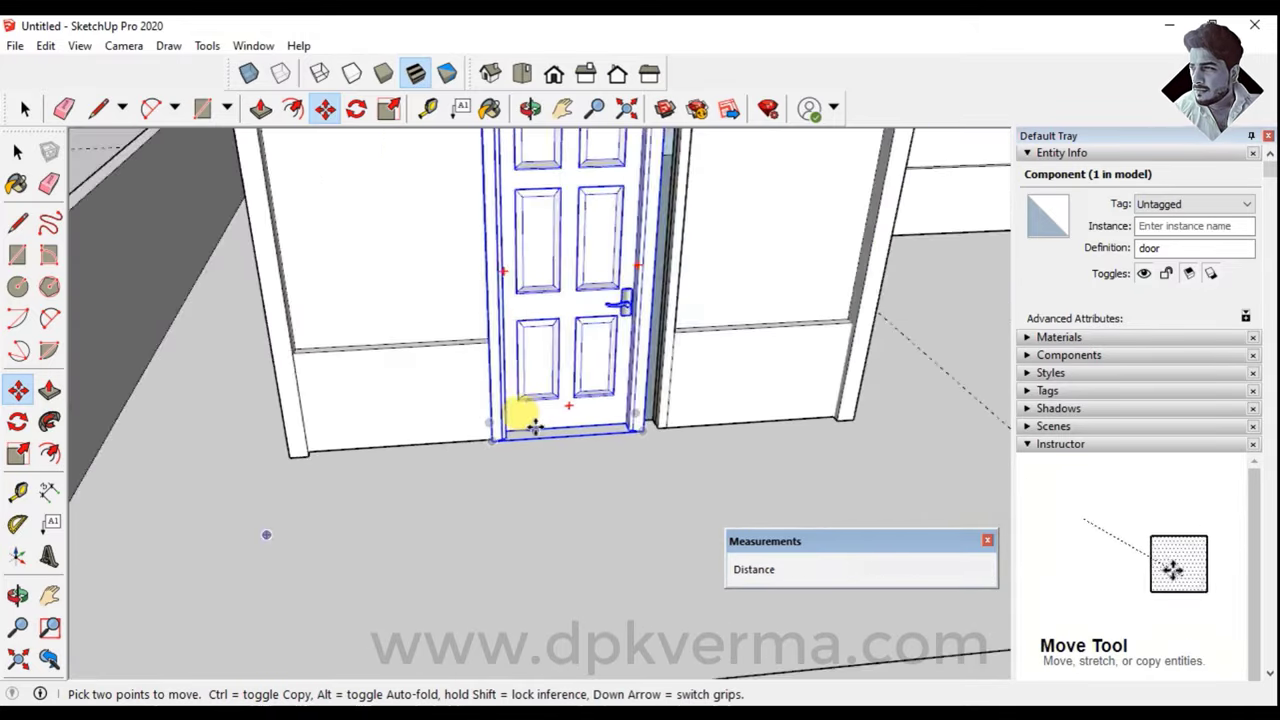
mouse_move(598, 432)
middle_mouse_down()
mouse_move(449, 414)
mouse_move(476, 482)
middle_mouse_up()
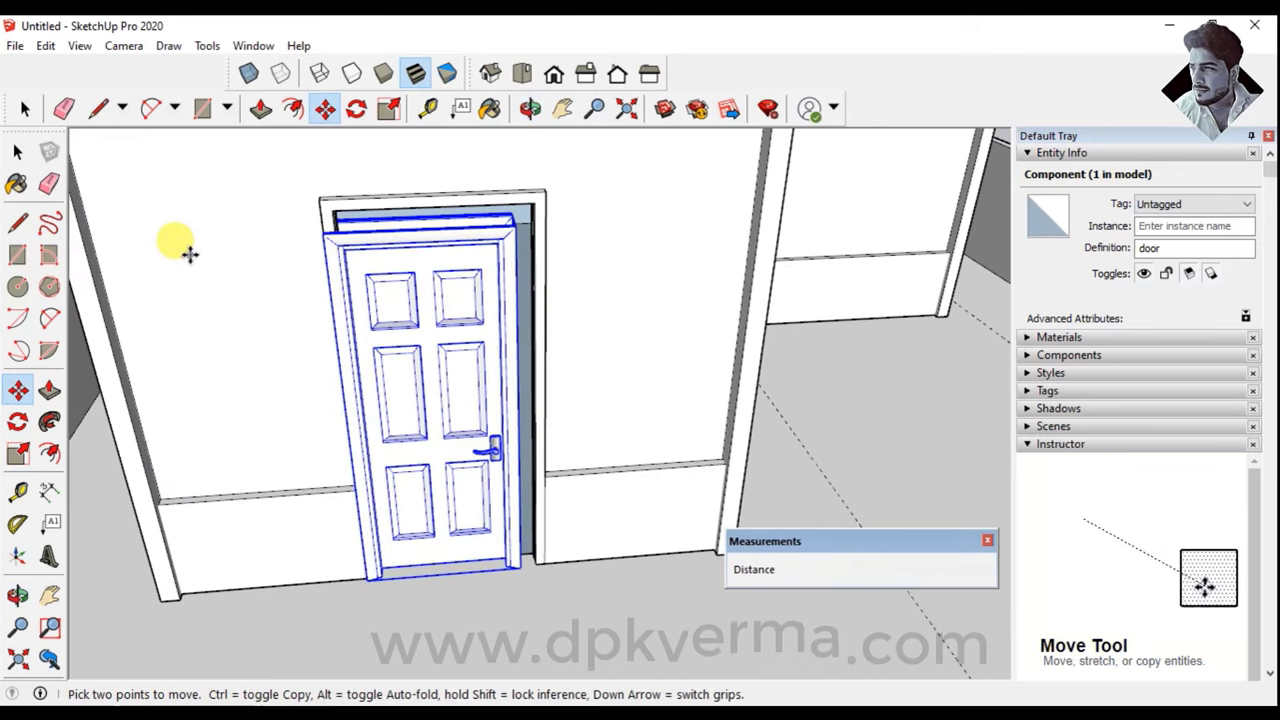
Scale the door by its top-right grip up to the doorway's top corner
left_click(22, 455)
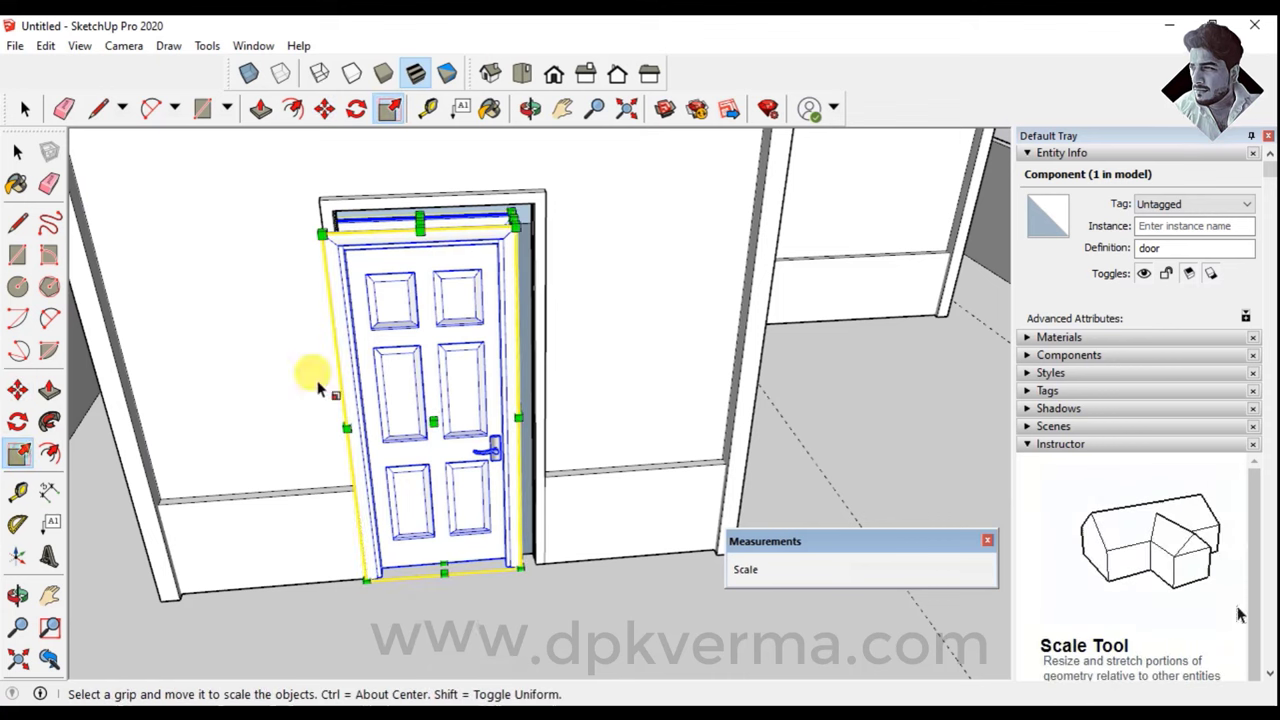
scroll(503, 214, "up", 2)
scroll(516, 226, "up", 3)
left_click_drag(517, 233, 601, 147)
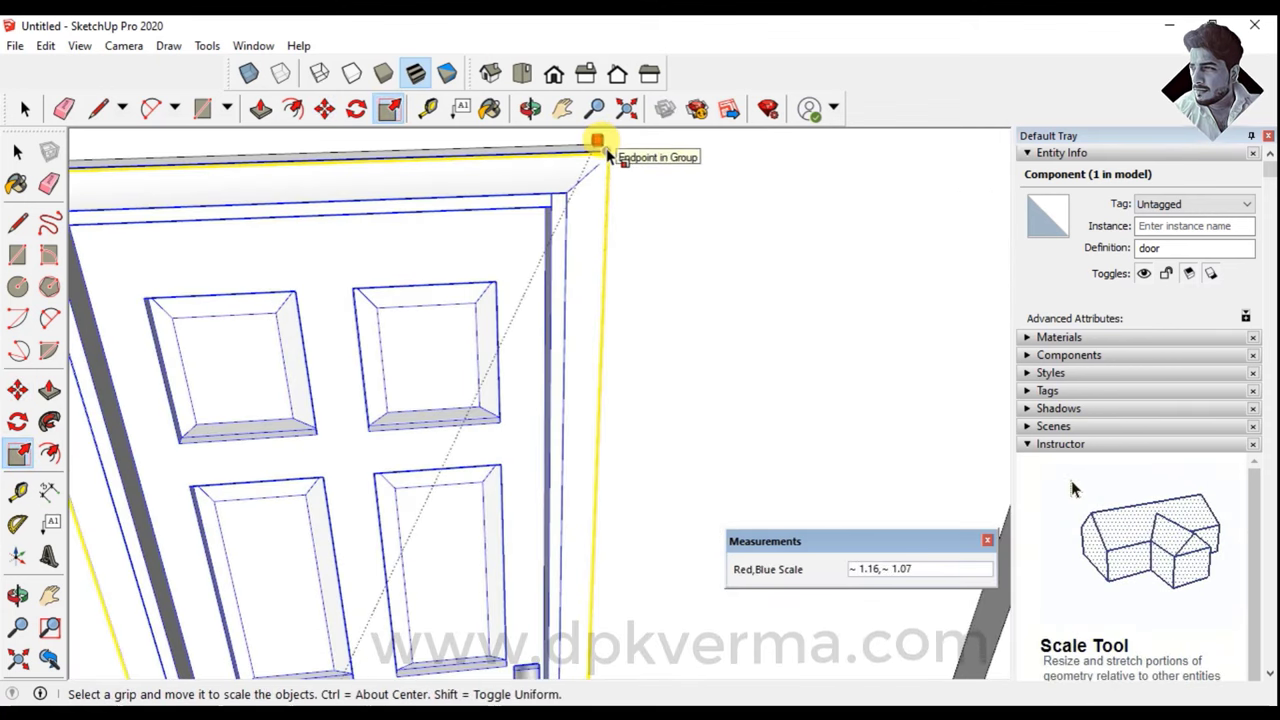
scroll(605, 150, "up", 2)
scroll(601, 147, "down", 5)
scroll(566, 266, "down", 3)
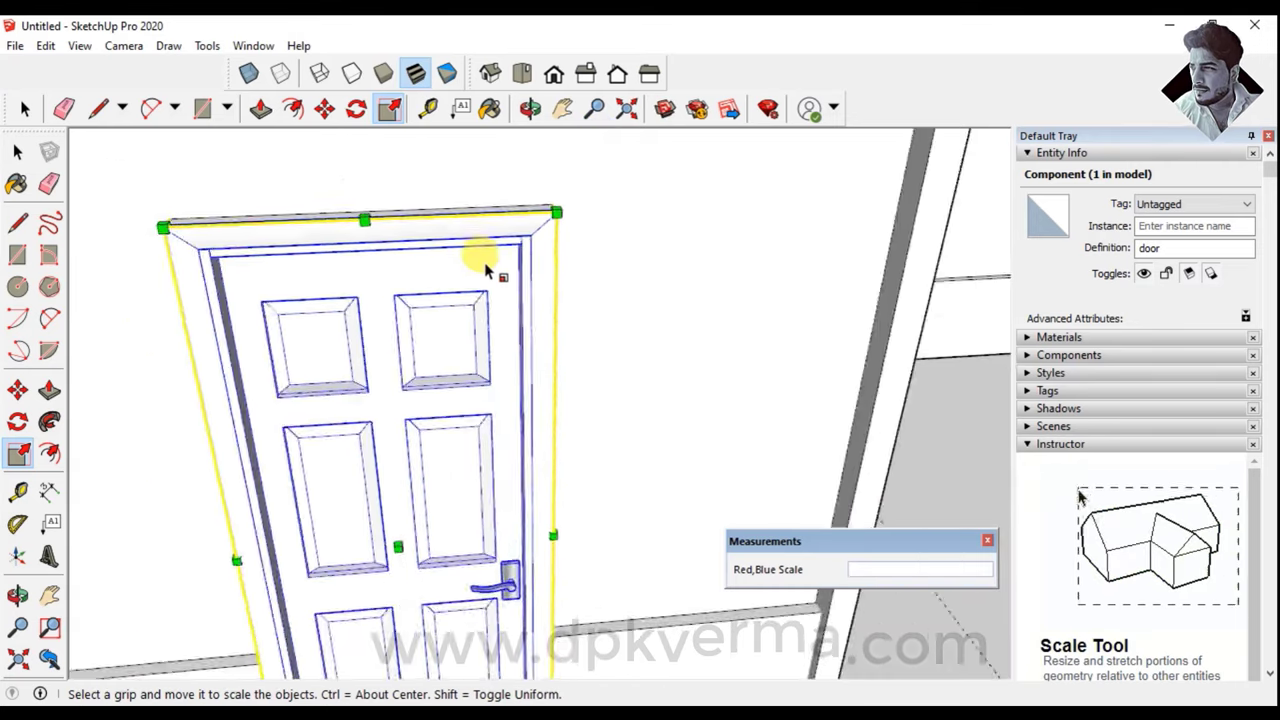
scroll(491, 271, "down", 3)
mouse_move(423, 400)
middle_mouse_down()
mouse_move(515, 325)
mouse_move(457, 343)
mouse_move(286, 320)
middle_mouse_up()
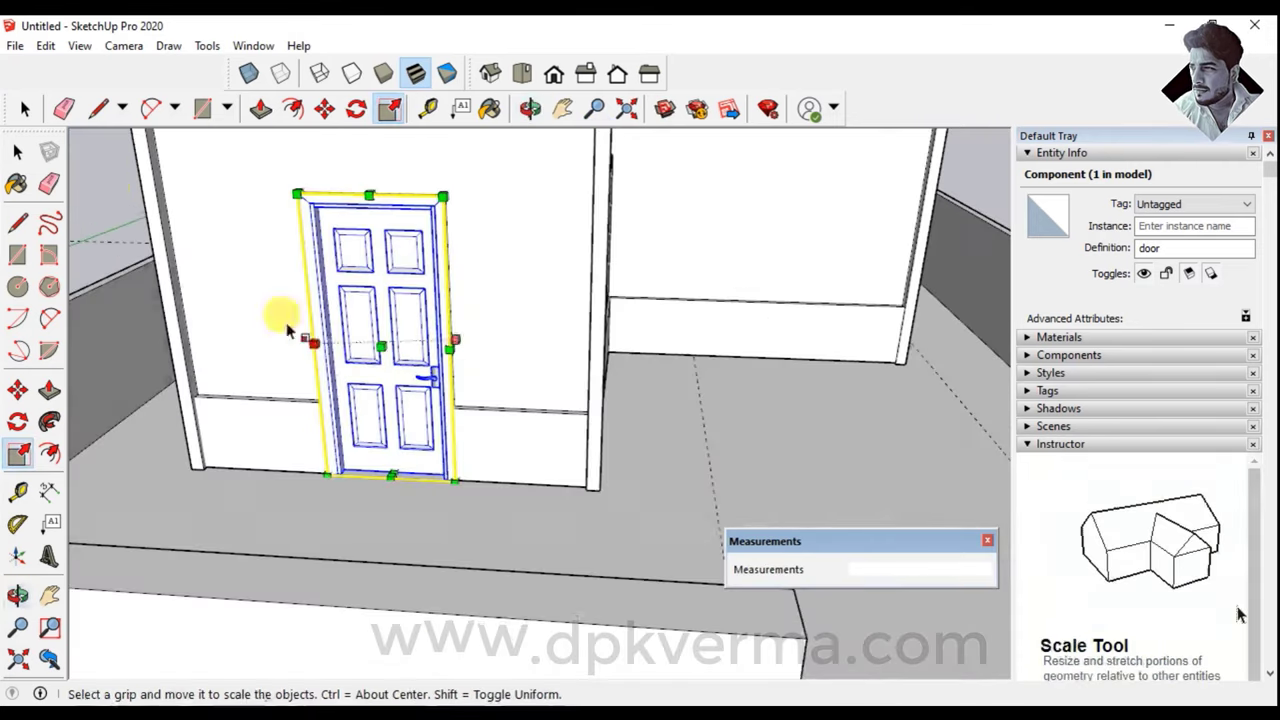
Return to Select and orbit around the house to check the door and the front-wall gap
left_click(17, 151)
scroll(609, 363, "down", 3)
scroll(457, 294, "down", 4)
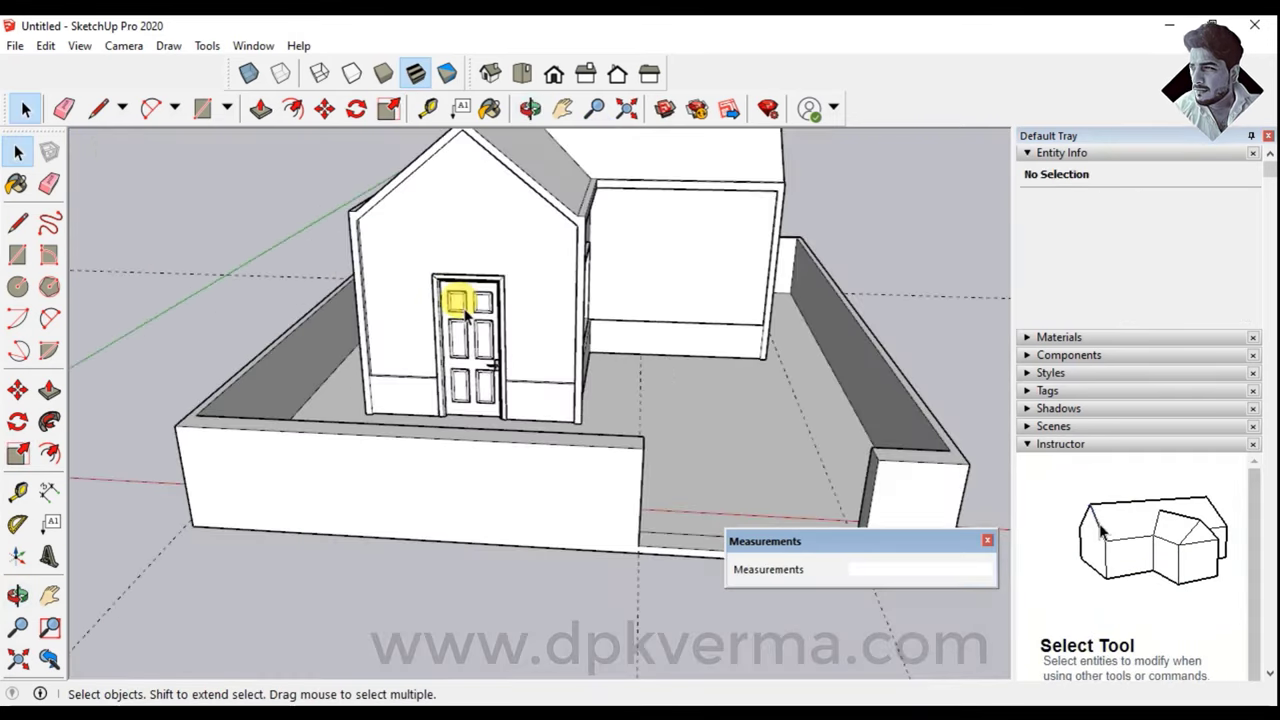
mouse_move(457, 294)
middle_mouse_down()
mouse_move(429, 380)
mouse_move(329, 349)
middle_mouse_up()
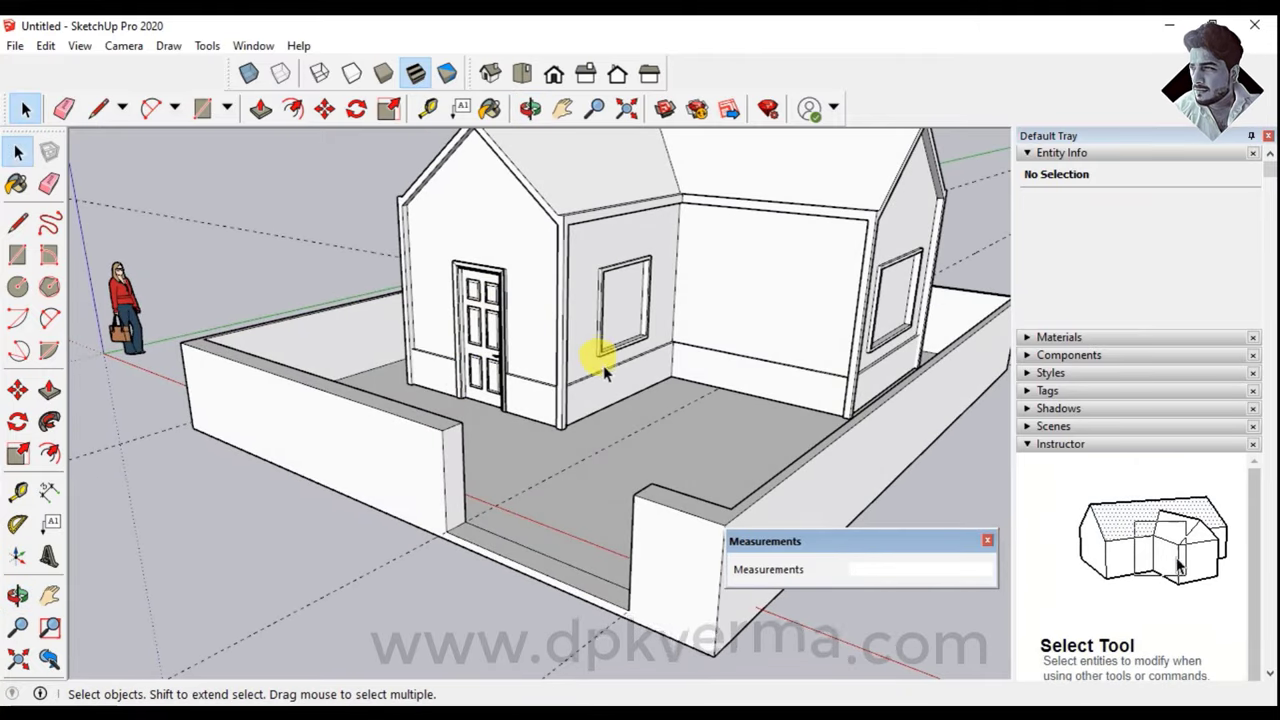
mouse_move(603, 370)
middle_mouse_down()
mouse_move(509, 349)
mouse_move(468, 290)
middle_mouse_up()
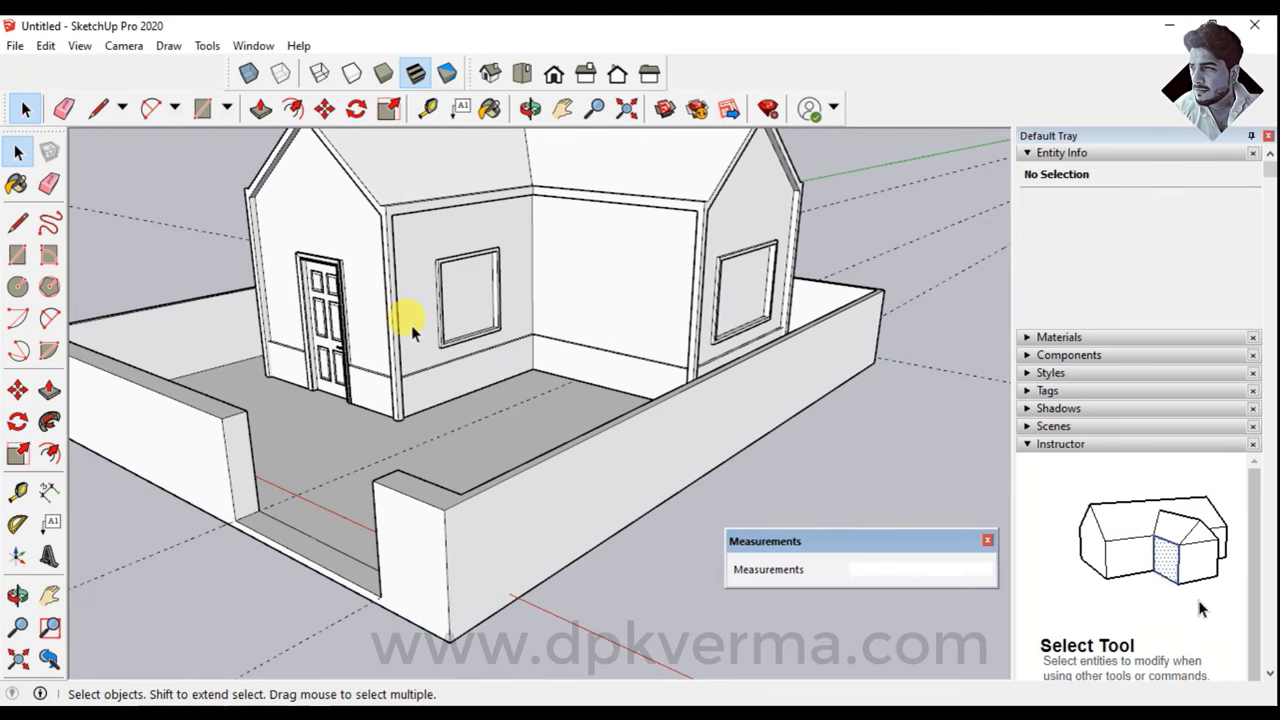
scroll(411, 325, "down", 3)
mouse_move(569, 349)
middle_mouse_down()
mouse_move(606, 386)
mouse_move(486, 371)
middle_mouse_up()
Open the 3D Warehouse model library from the Window menu
scroll(388, 529, "up", 3)
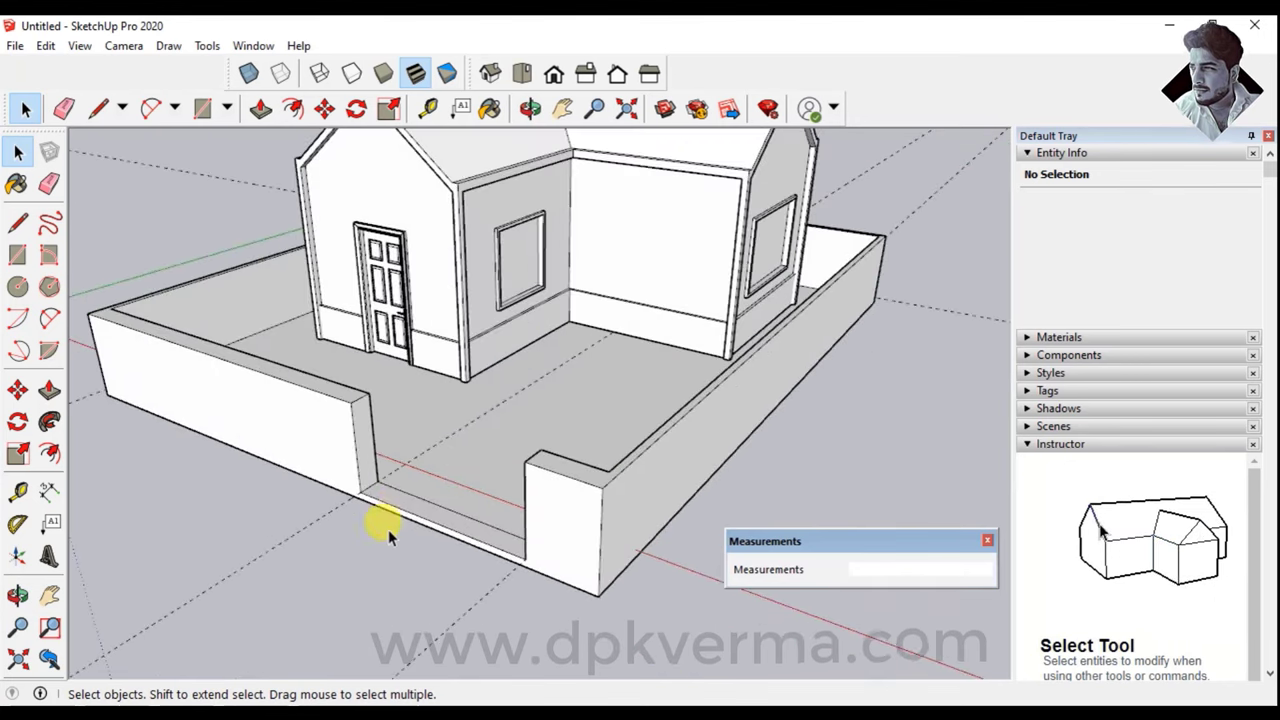
scroll(388, 529, "down", 2)
left_click(205, 46)
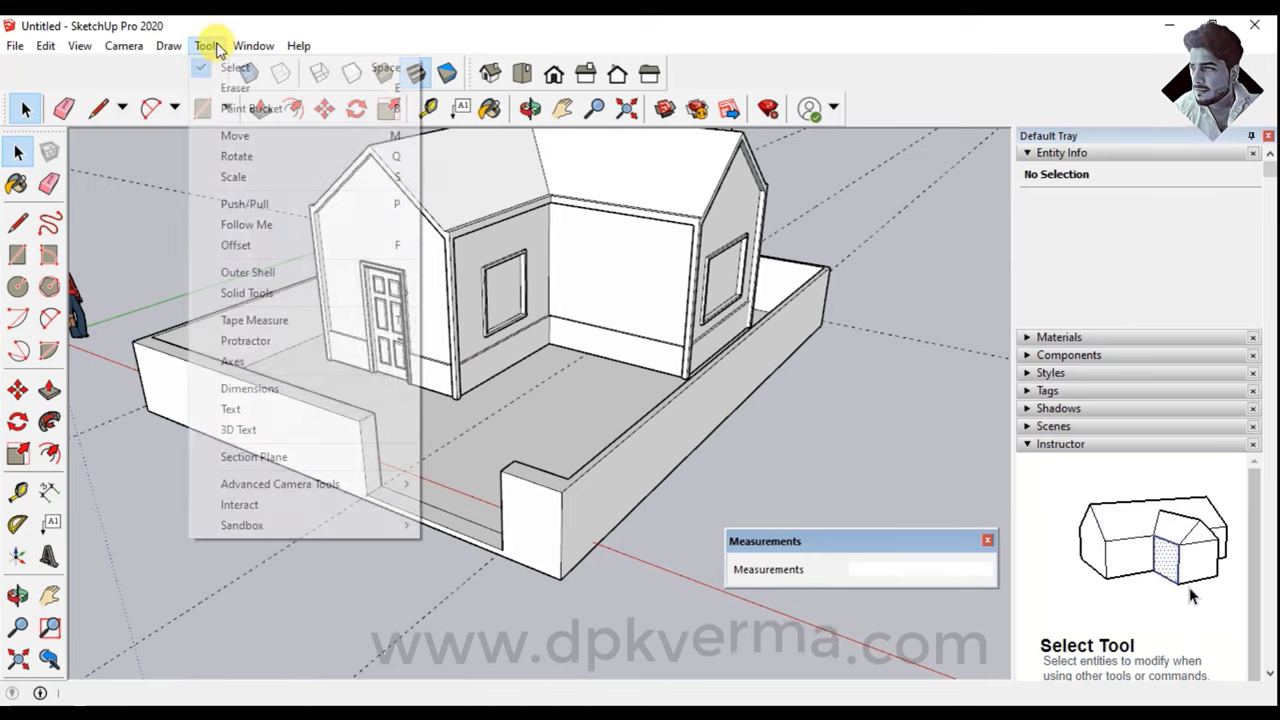
left_click(251, 45)
left_click(253, 45)
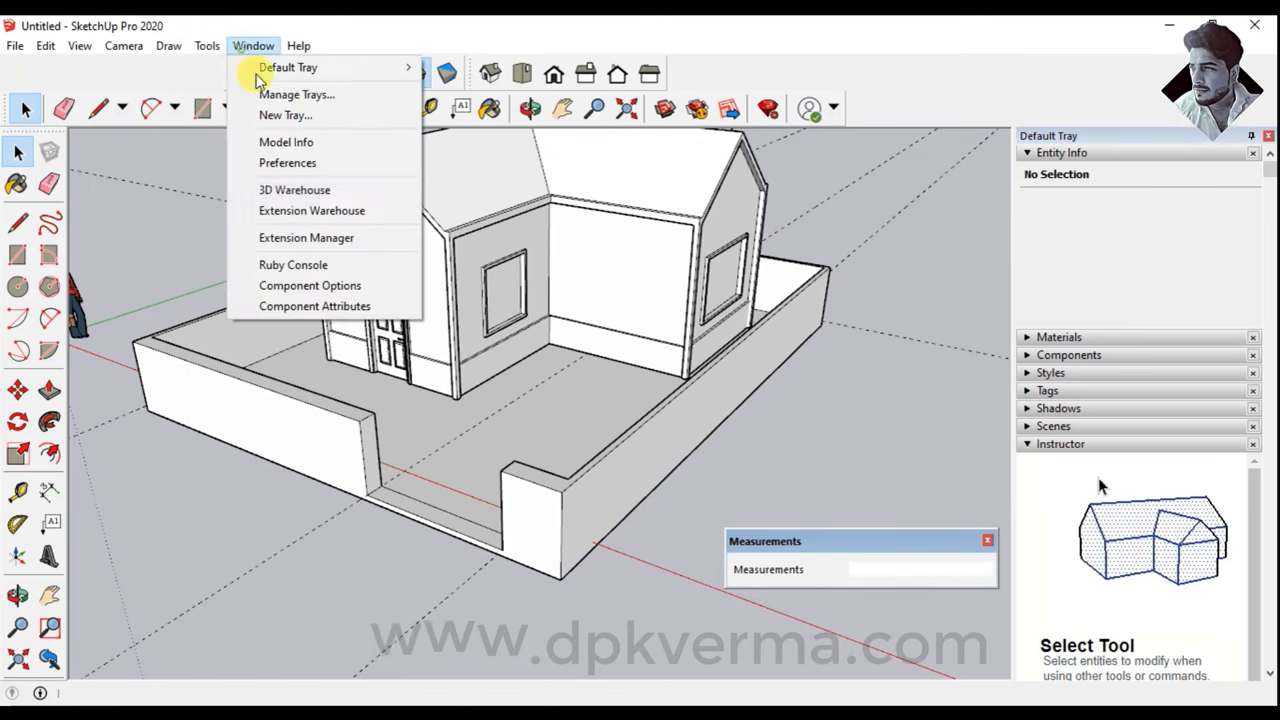
left_click(286, 189)
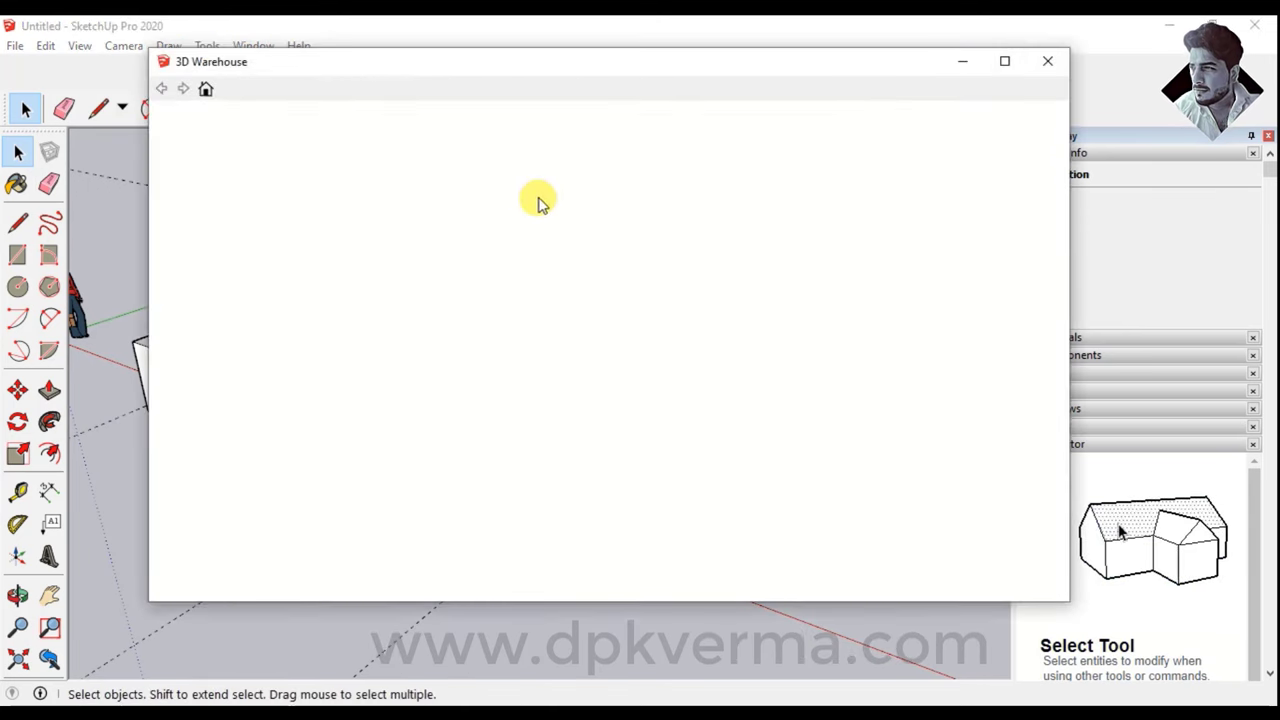
Scroll through the 'door' results in the Architecture category looking for a gate
scroll(587, 414, "down", 5)
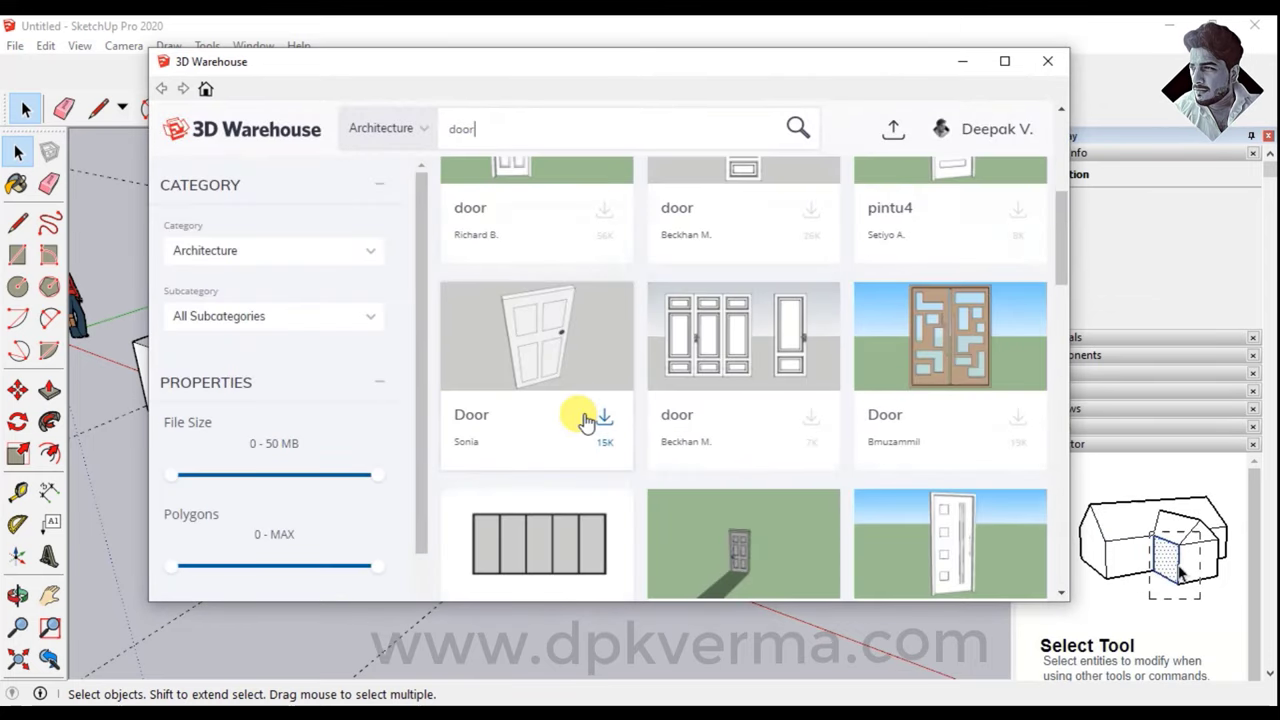
scroll(587, 414, "down", 3)
scroll(587, 416, "down", 3)
scroll(587, 420, "down", 2)
scroll(587, 420, "down", 2)
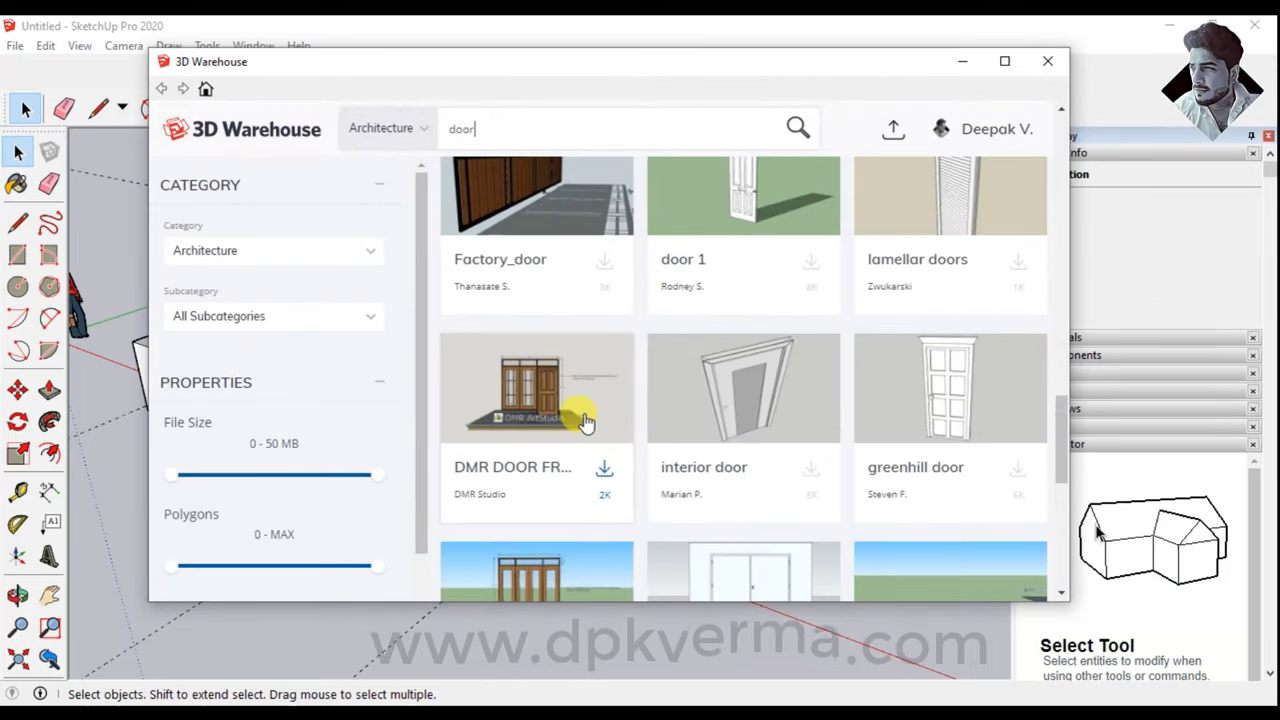
scroll(587, 420, "down", 3)
scroll(587, 420, "down", 2)
scroll(587, 420, "down", 2)
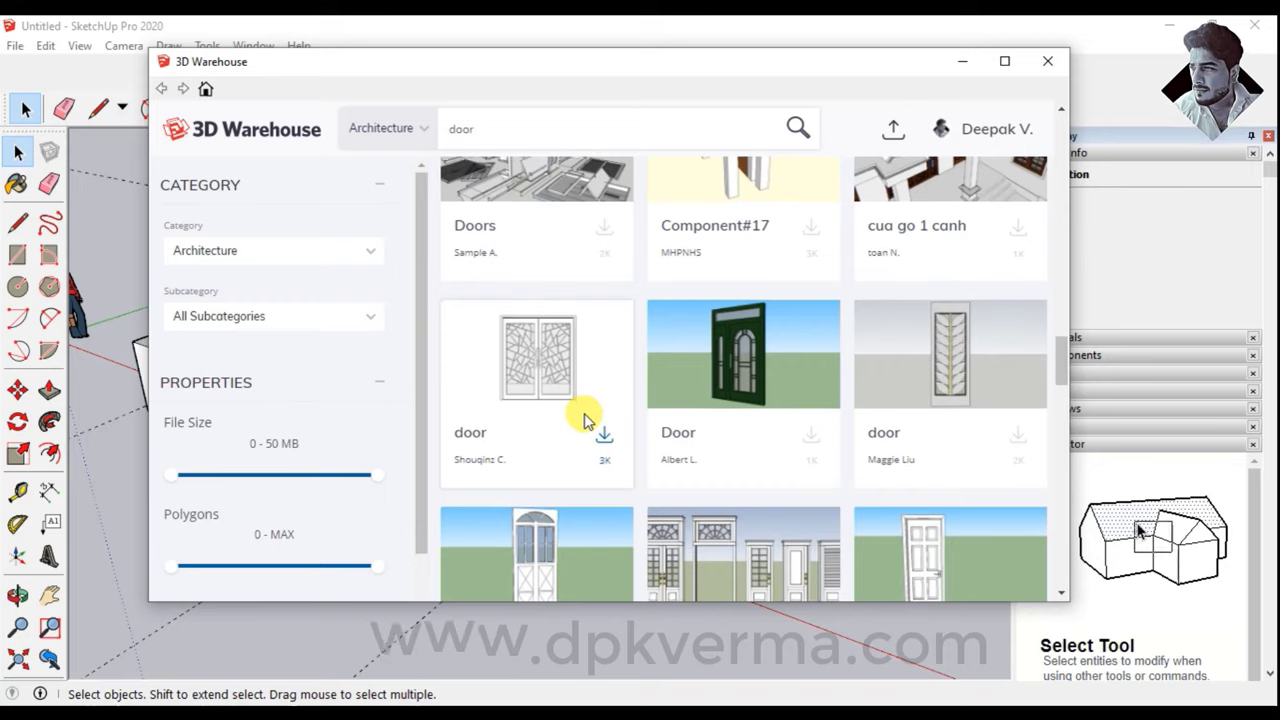
scroll(587, 420, "down", 2)
scroll(587, 420, "up", 4)
scroll(587, 420, "up", 1)
scroll(587, 420, "down", 3)
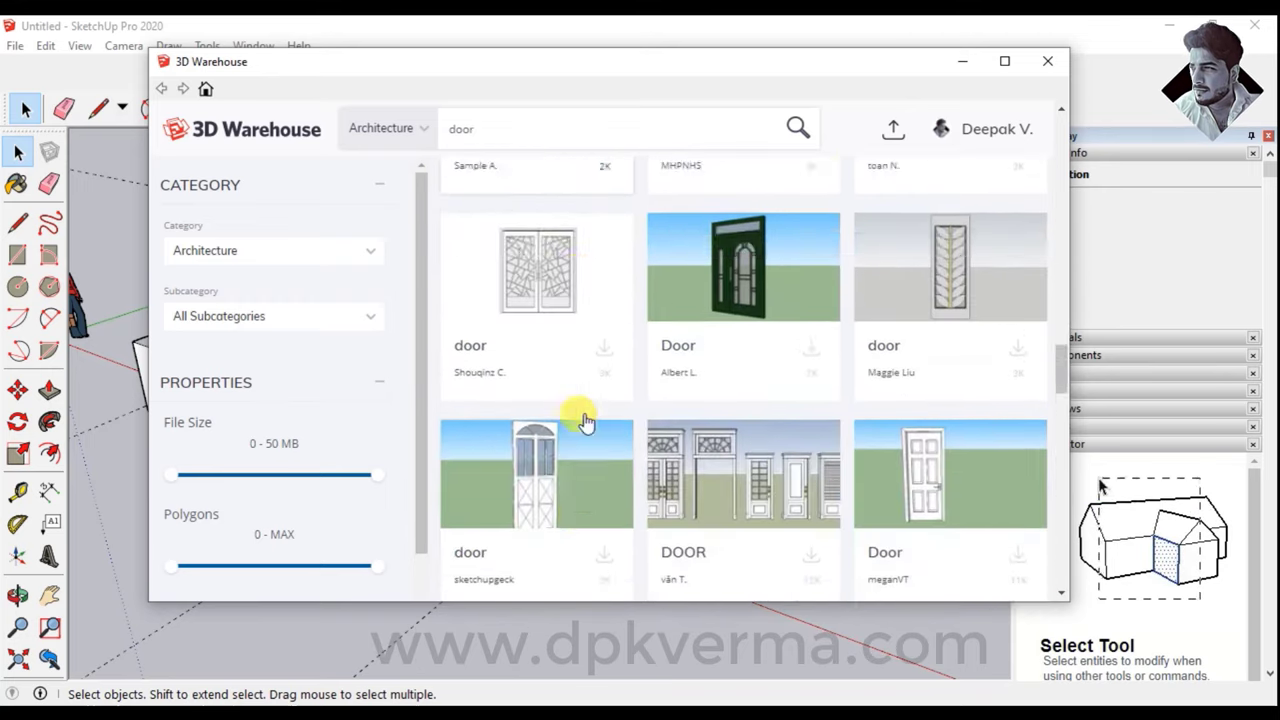
scroll(587, 420, "down", 3)
scroll(586, 421, "down", 3)
scroll(585, 422, "down", 2)
scroll(585, 422, "down", 3)
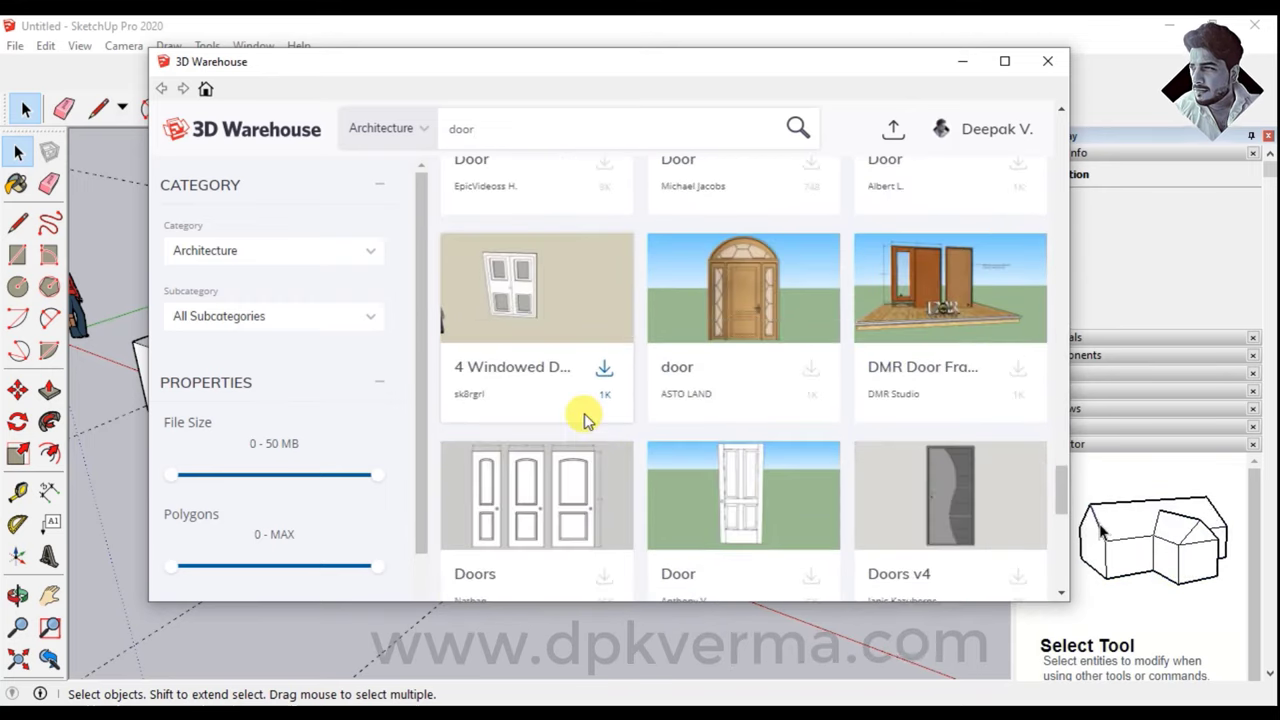
scroll(585, 421, "down", 2)
scroll(585, 421, "down", 3)
scroll(585, 420, "down", 3)
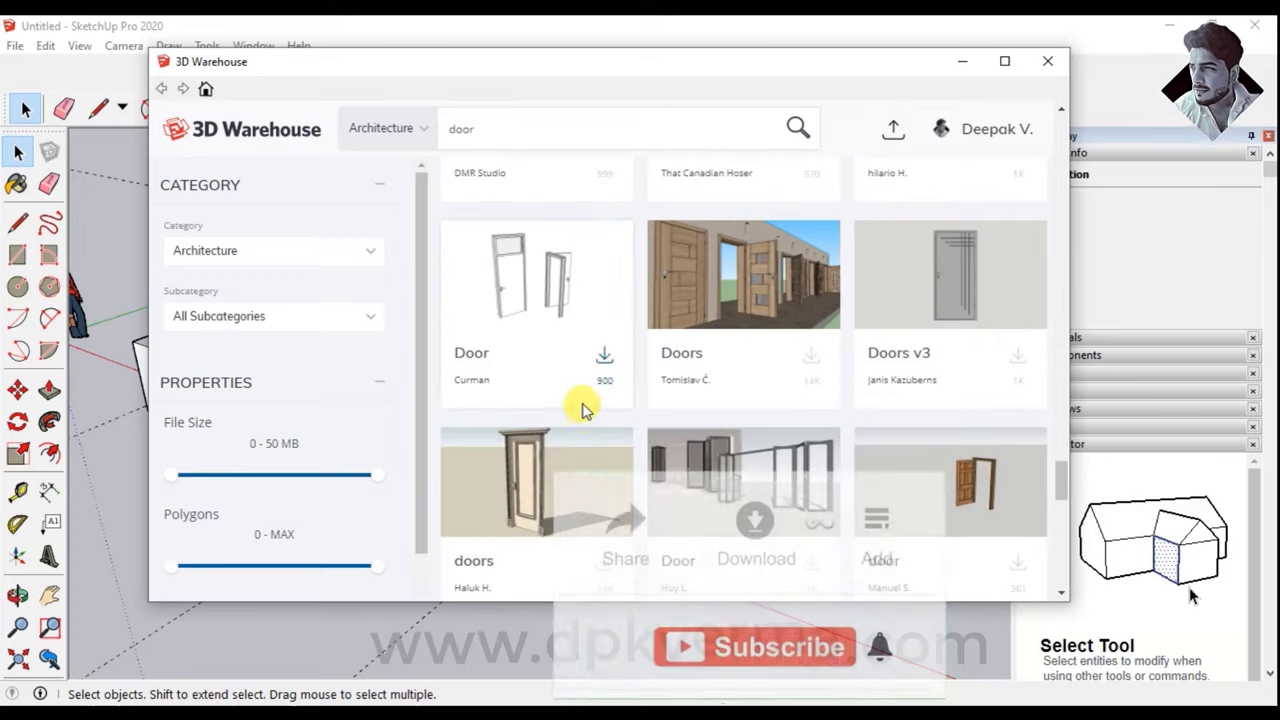
scroll(583, 415, "down", 3)
scroll(560, 410, "down", 3)
scroll(575, 373, "down", 1)
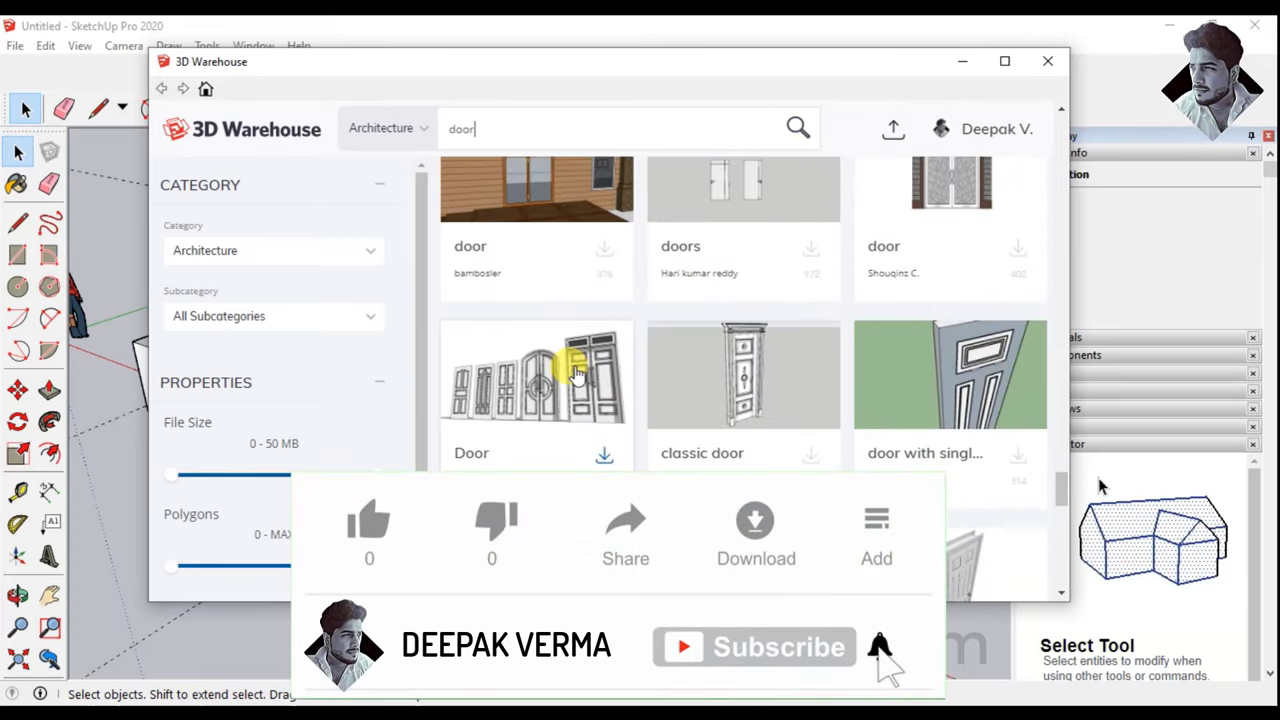
scroll(575, 373, "up", 1)
scroll(575, 373, "down", 1)
scroll(575, 373, "down", 3)
scroll(575, 373, "down", 4)
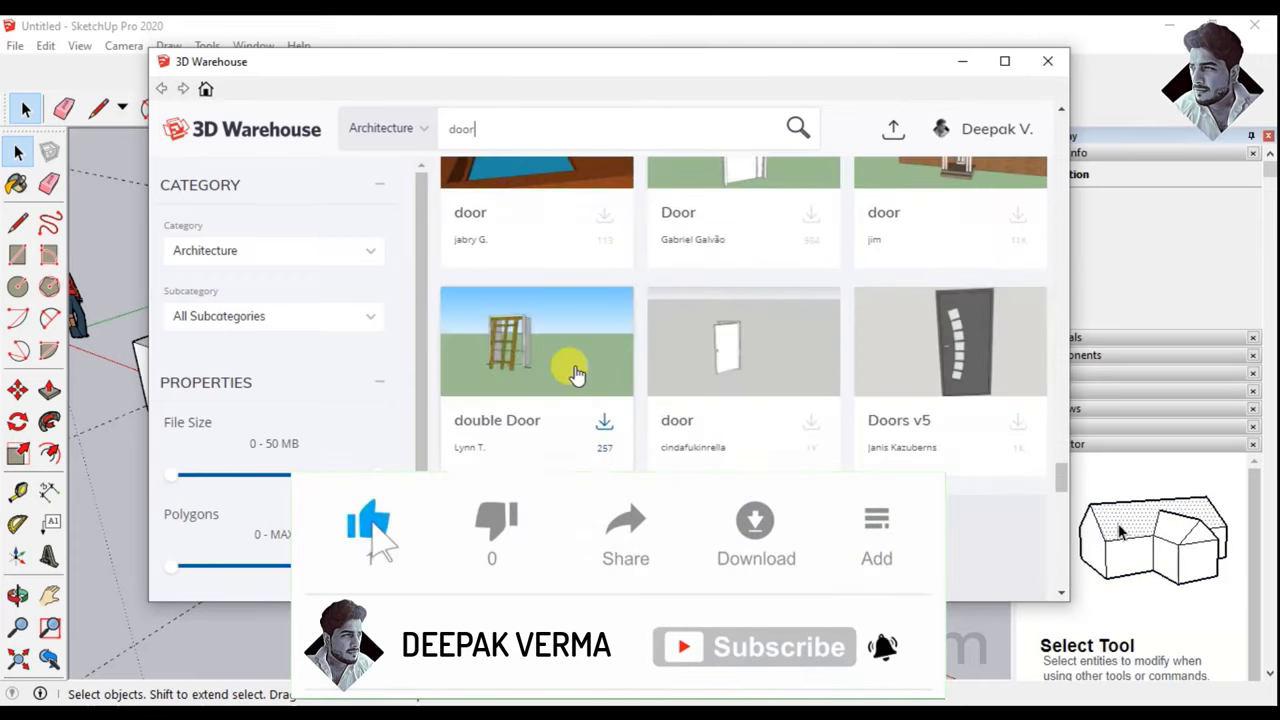
scroll(575, 373, "down", 2)
scroll(575, 373, "down", 3)
scroll(575, 373, "down", 2)
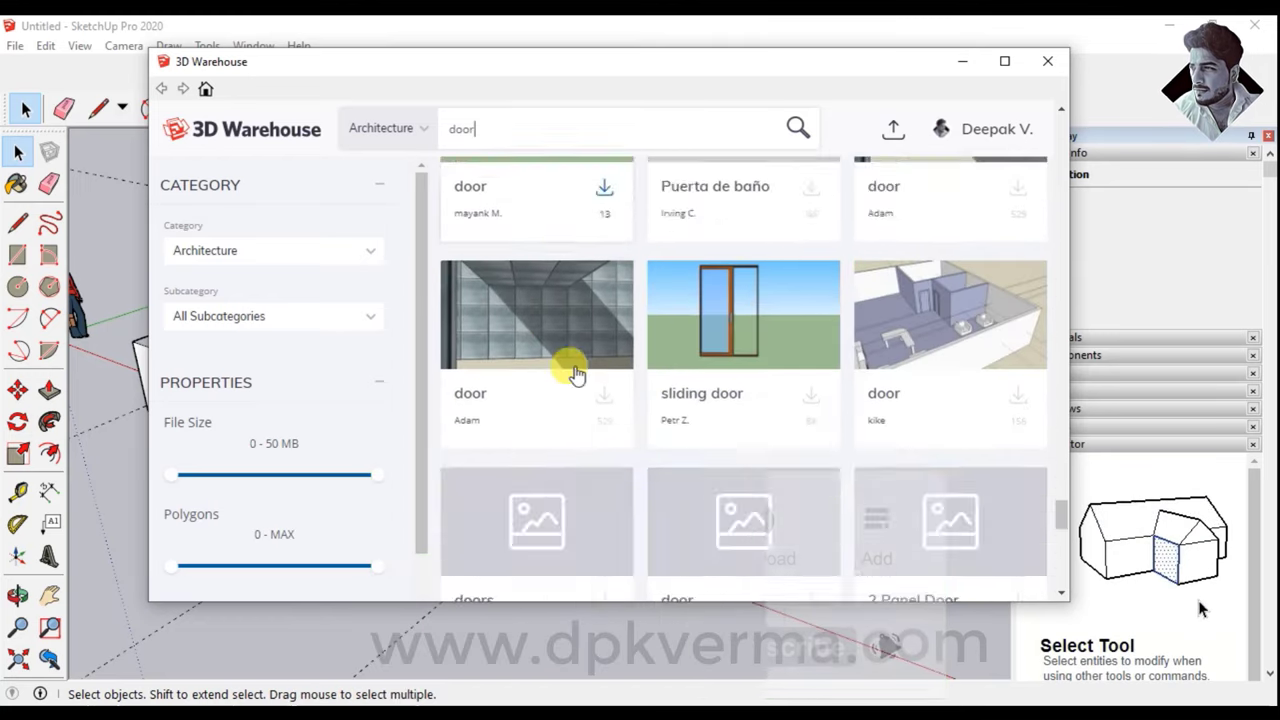
scroll(575, 373, "down", 1)
scroll(575, 373, "down", 3)
scroll(575, 373, "down", 1)
scroll(575, 373, "down", 2)
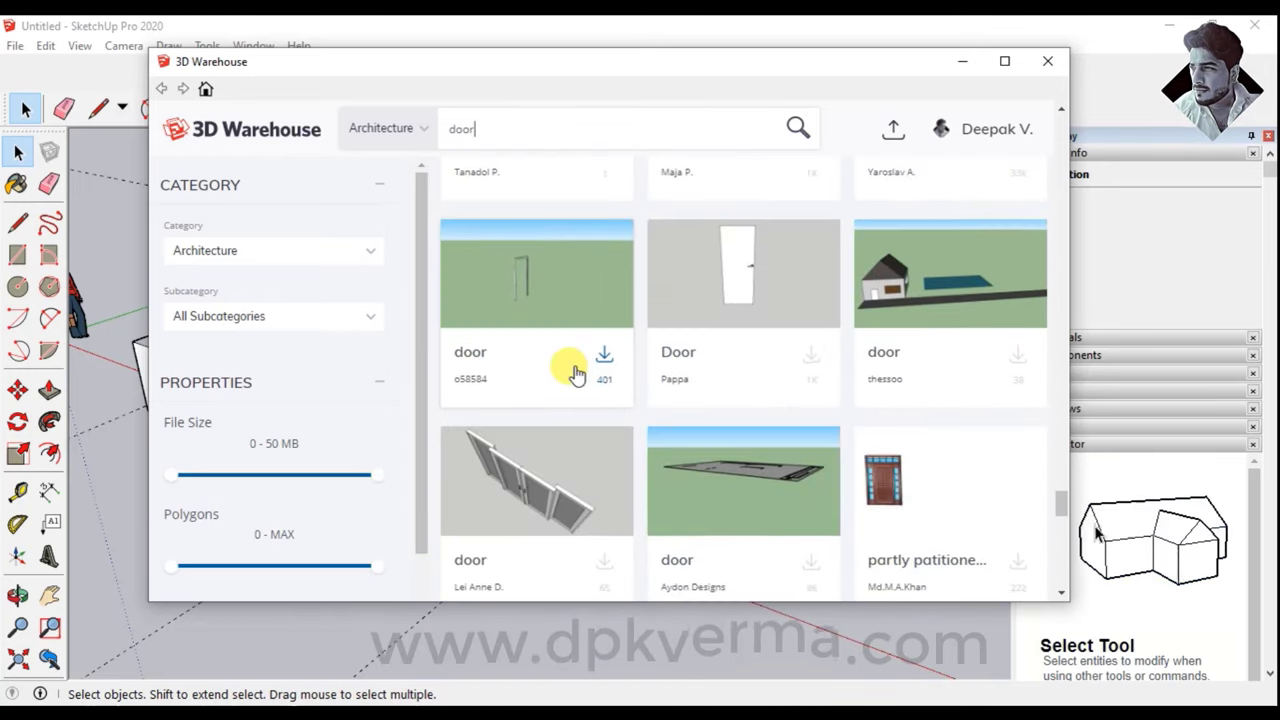
scroll(575, 373, "down", 2)
scroll(575, 373, "down", 2)
scroll(575, 373, "down", 2)
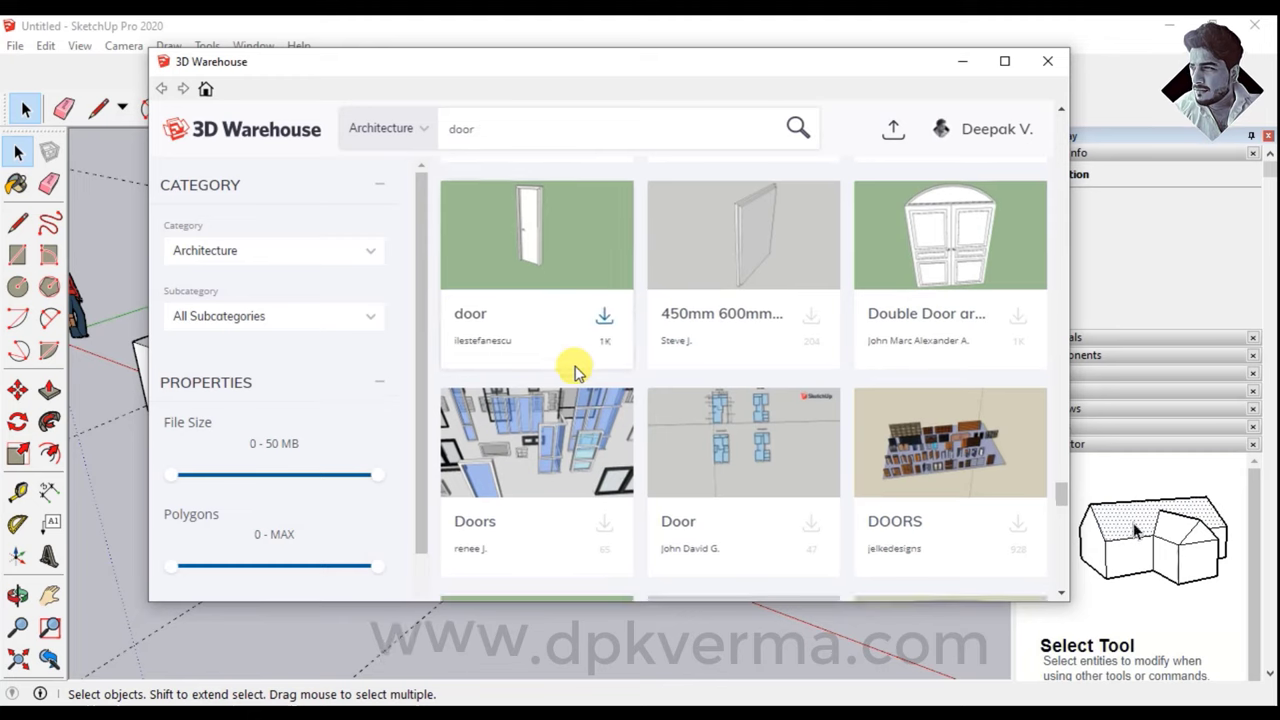
scroll(575, 373, "down", 3)
scroll(575, 373, "down", 3)
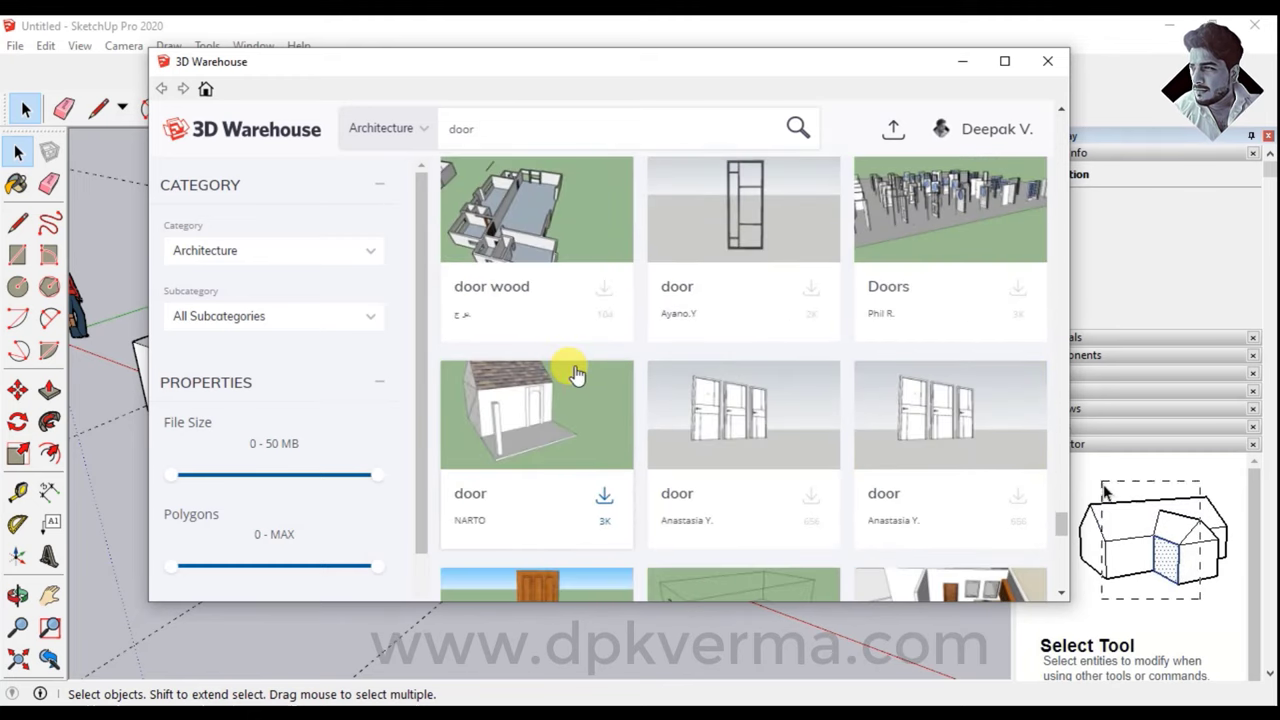
scroll(575, 373, "down", 2)
scroll(575, 373, "down", 2)
scroll(575, 373, "down", 2)
scroll(575, 373, "down", 1)
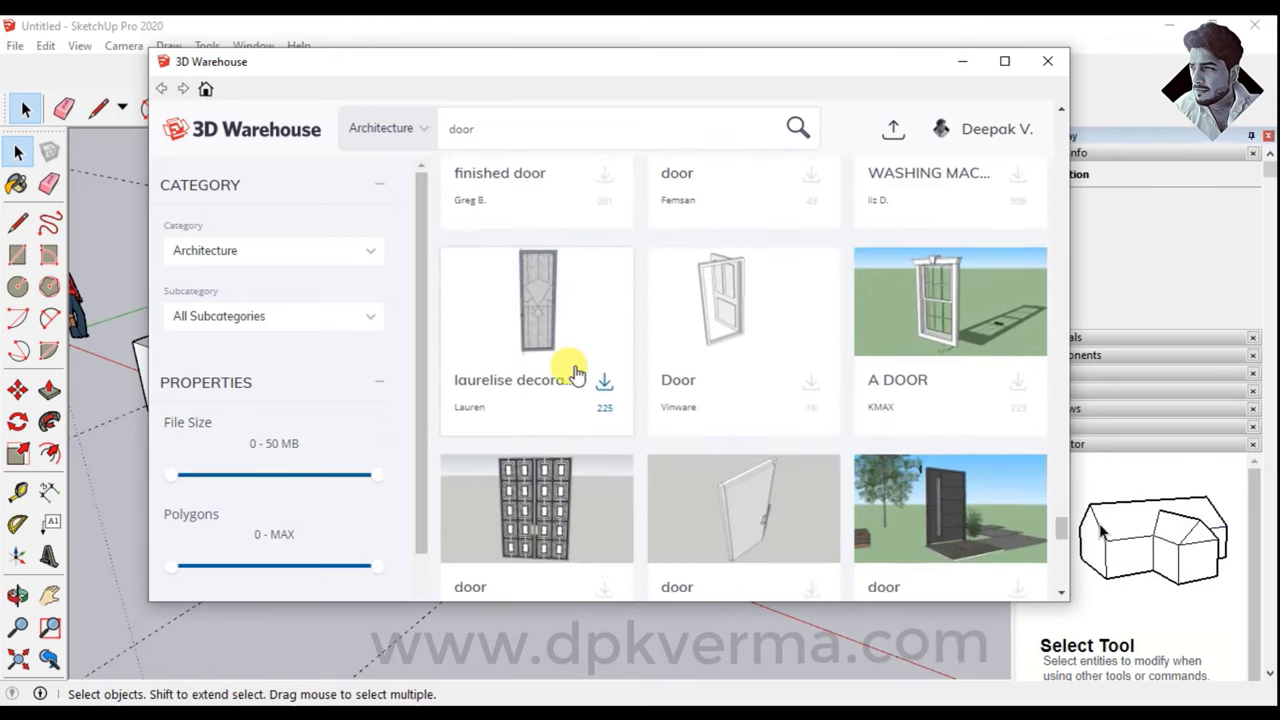
scroll(575, 373, "down", 2)
scroll(575, 373, "down", 2)
scroll(575, 373, "down", 2)
scroll(575, 373, "down", 3)
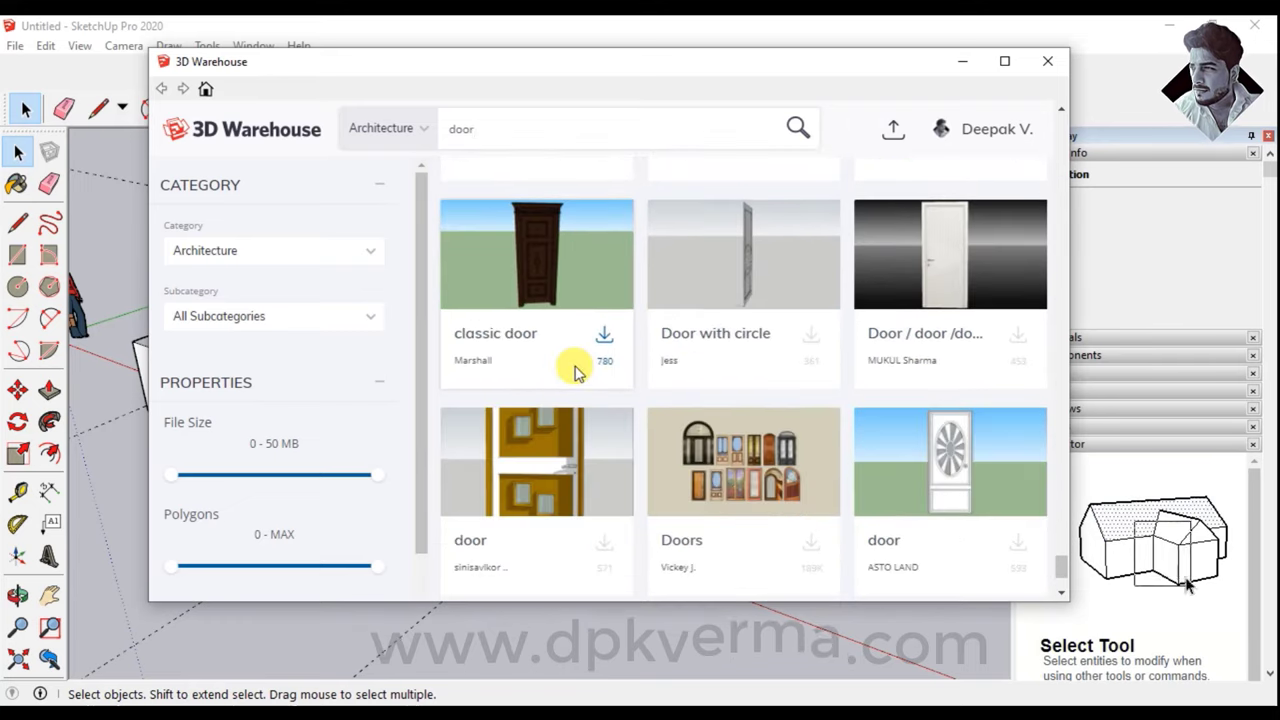
scroll(575, 373, "down", 1)
scroll(575, 372, "up", 5)
scroll(575, 370, "up", 2)
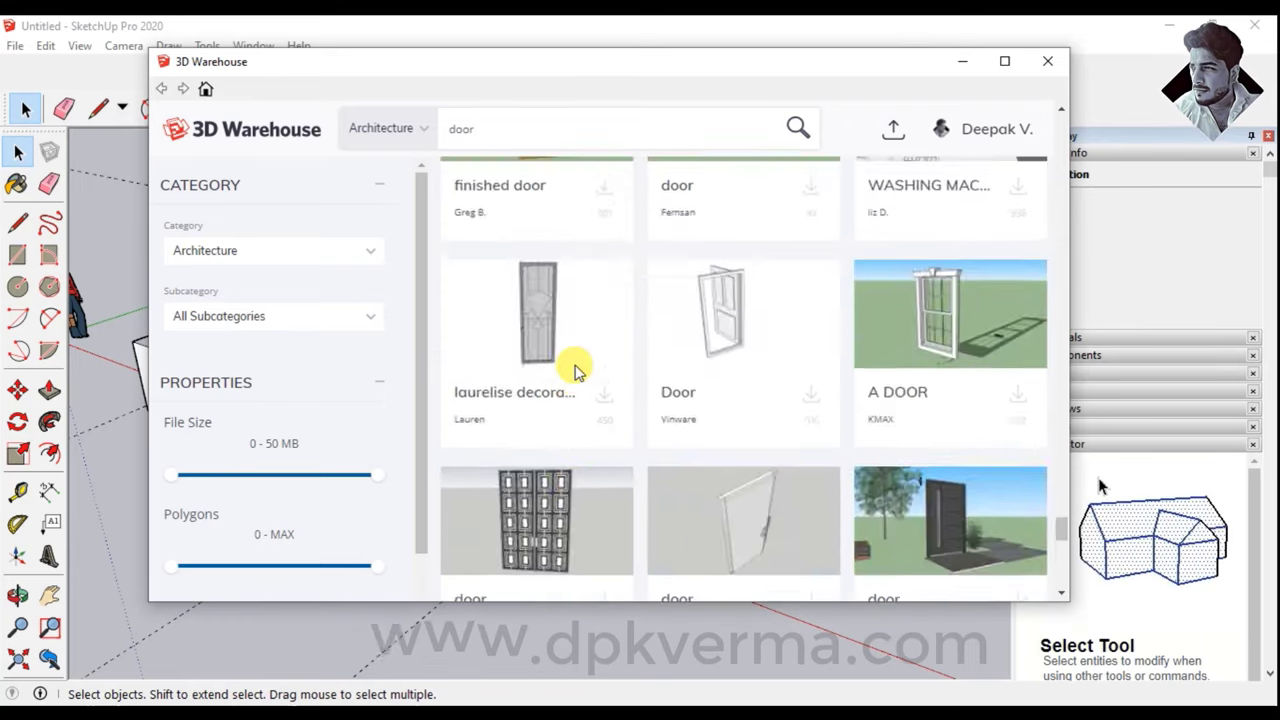
scroll(575, 370, "up", 3)
scroll(580, 300, "up", 2)
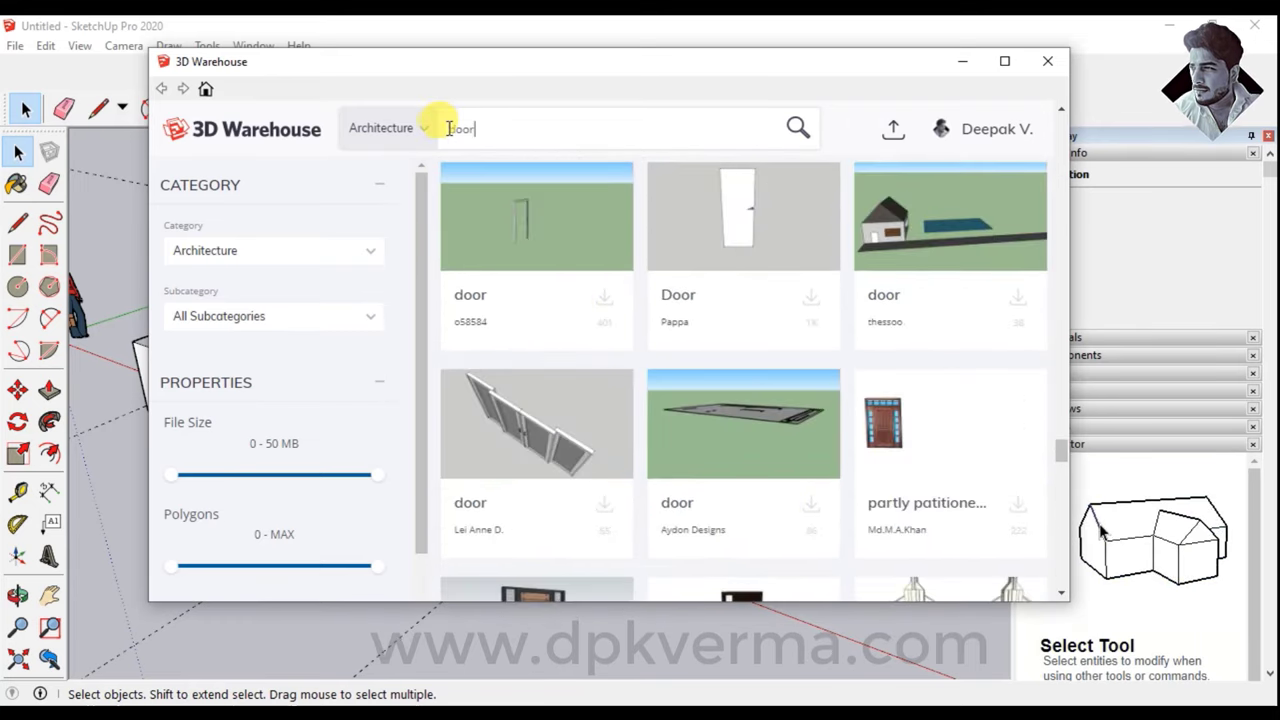
Search 'external door' and load the Gate model from the results into the model
type("ec")
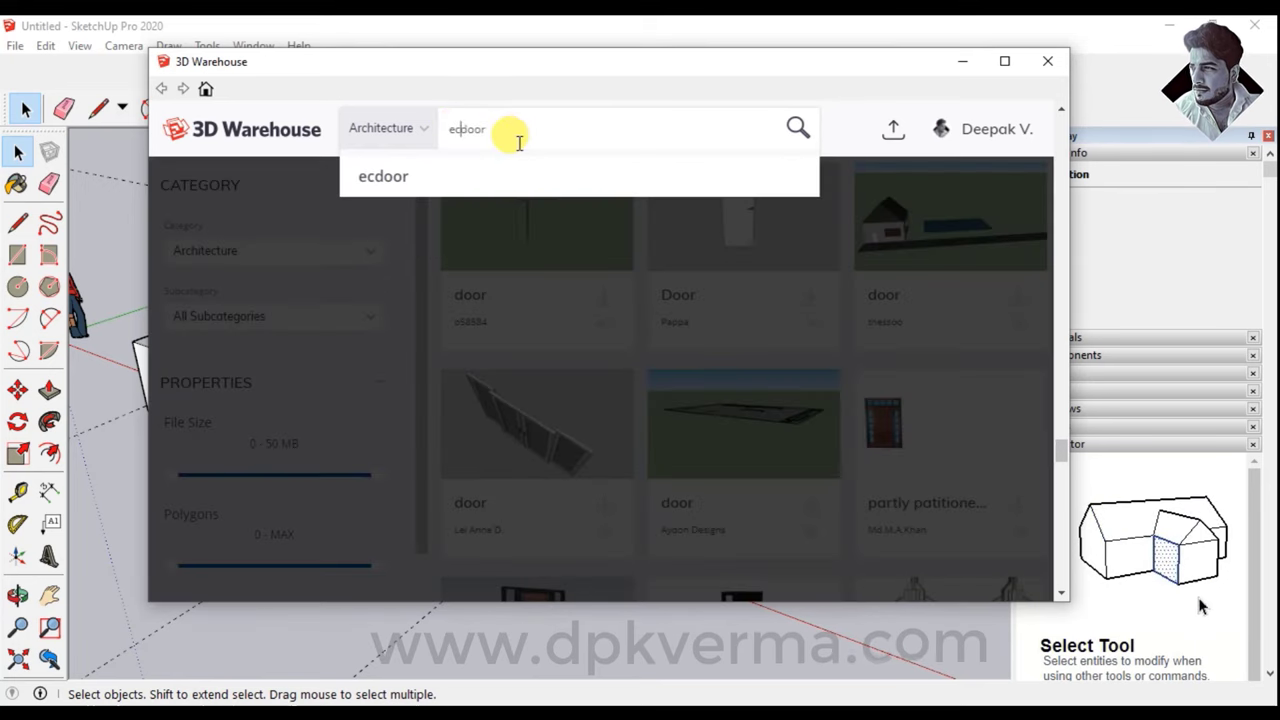
type("ternal")
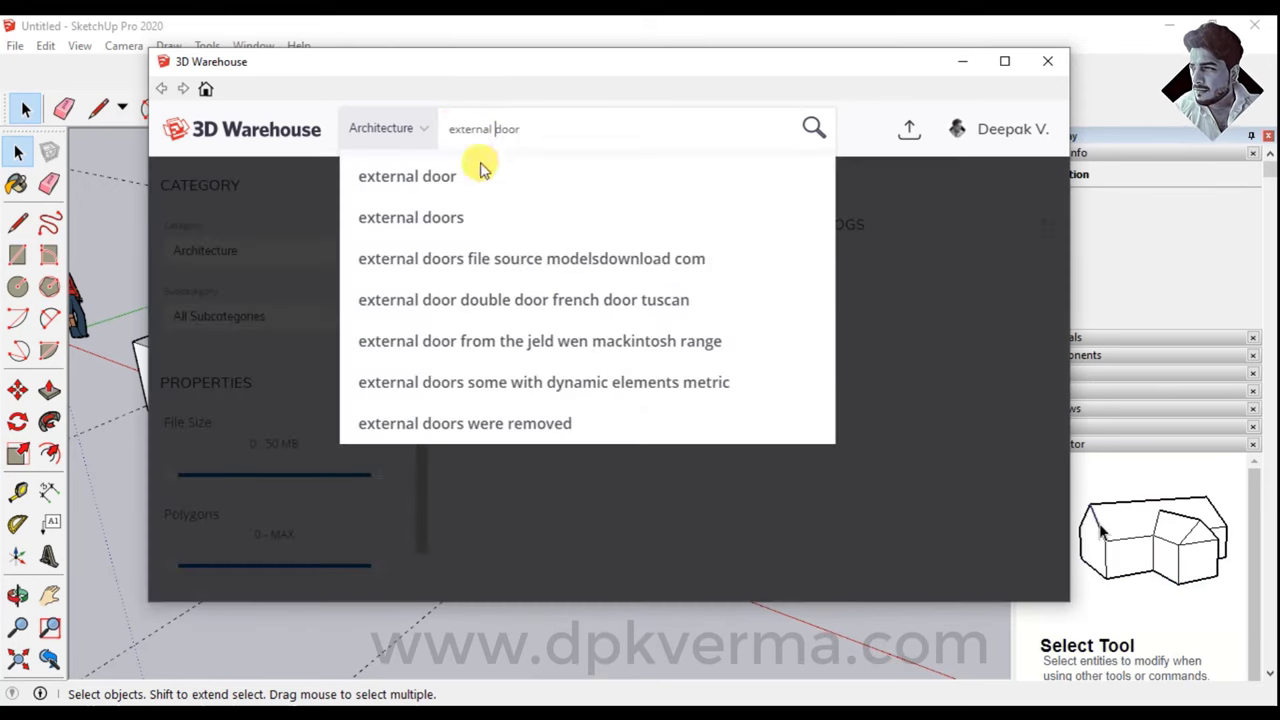
left_click(480, 172)
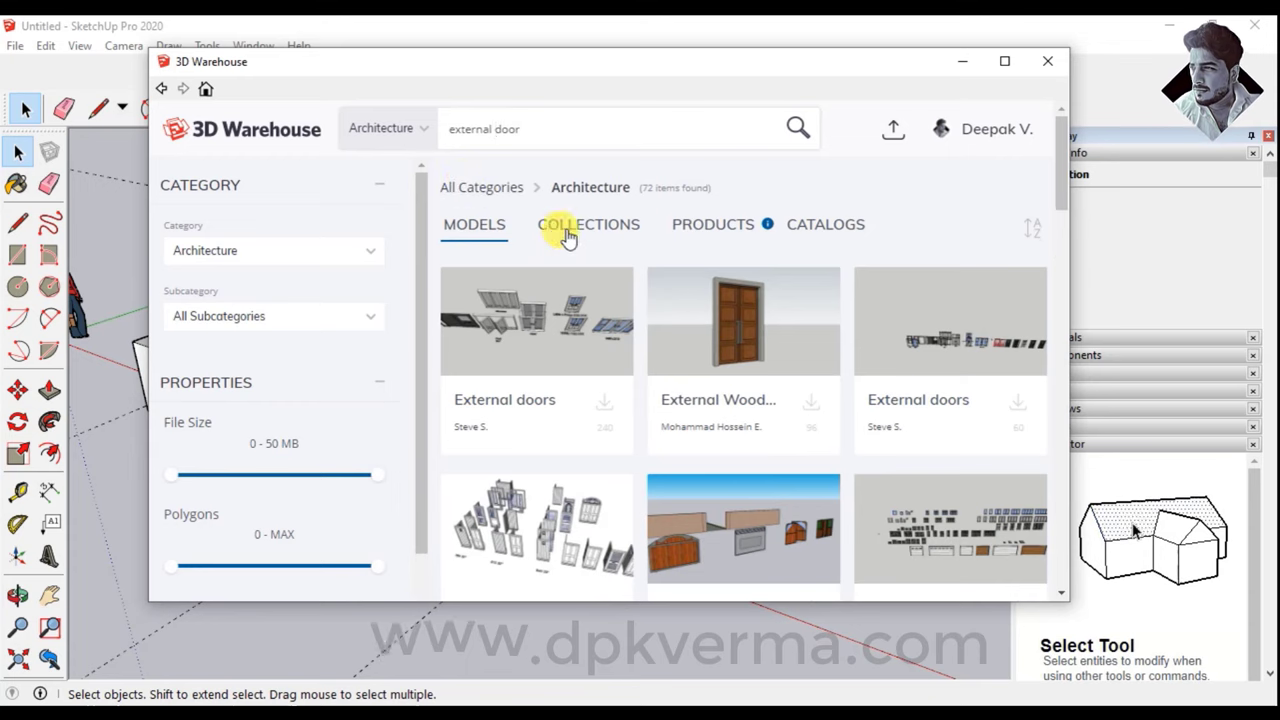
scroll(600, 351, "down", 1)
scroll(600, 357, "down", 3)
scroll(600, 357, "down", 1)
scroll(603, 355, "down", 2)
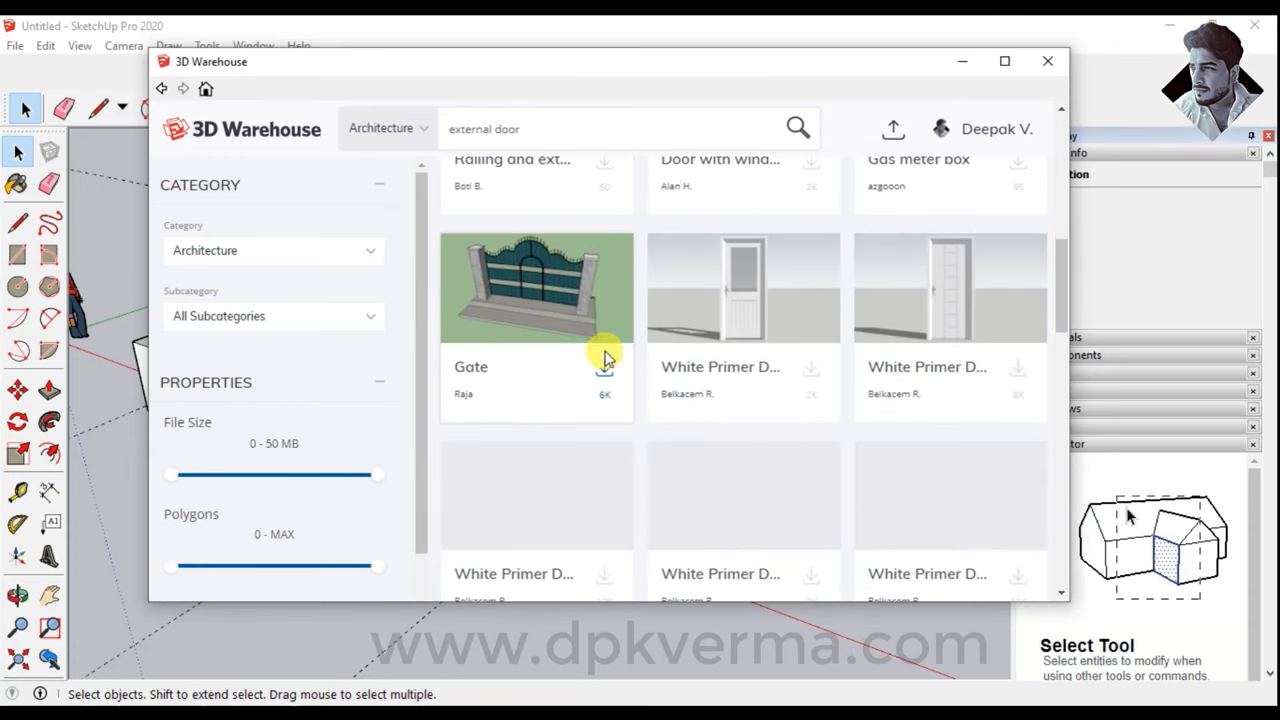
left_click(605, 372)
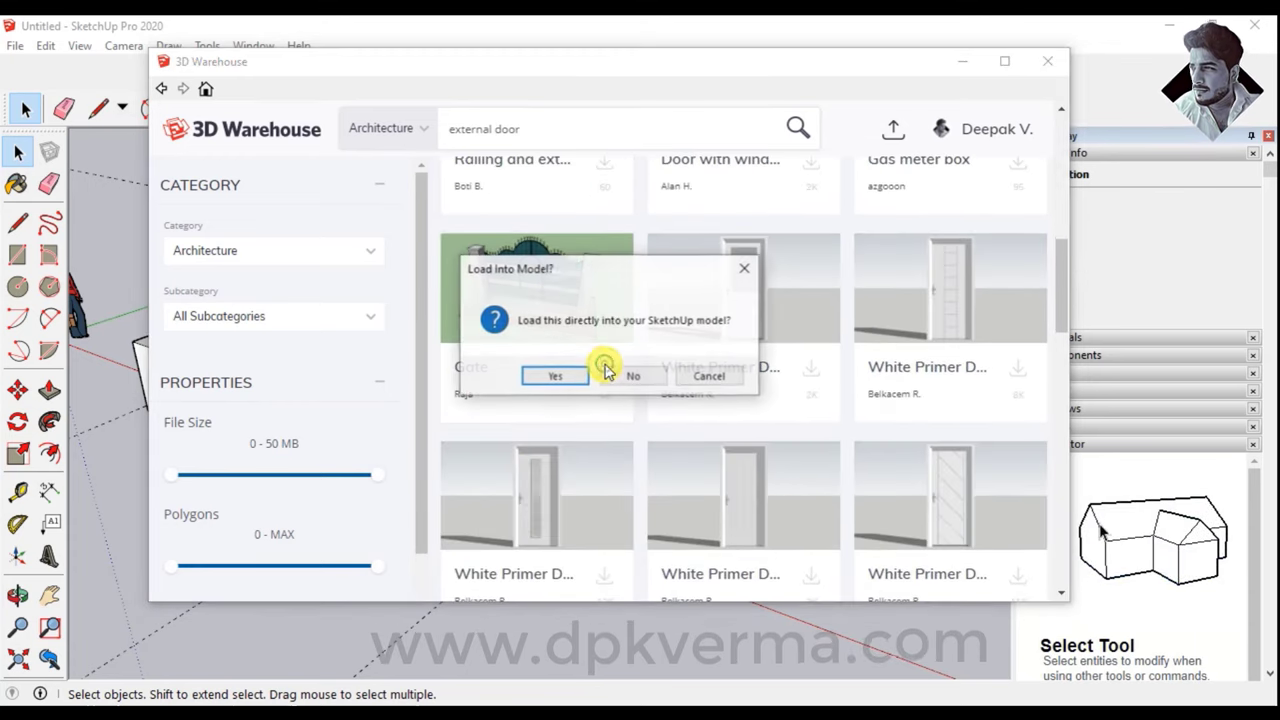
left_click(571, 377)
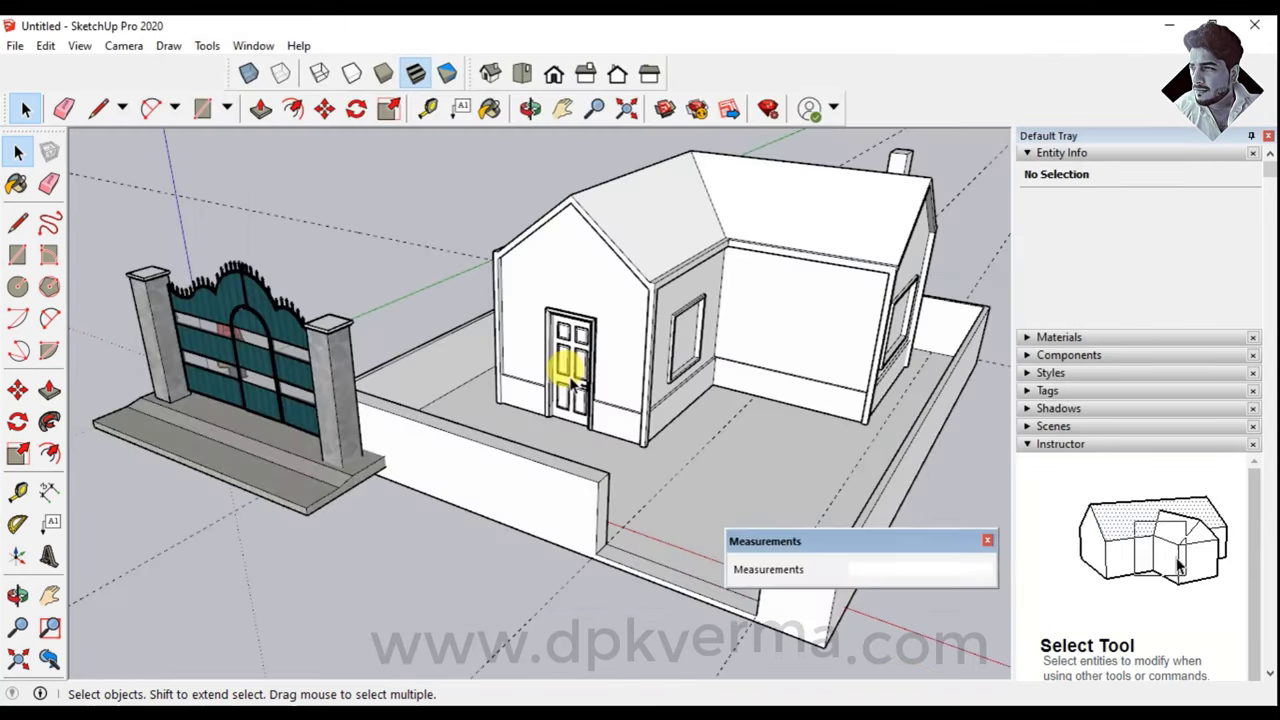
Select the imported Gate and move it further left, away from the house
scroll(470, 510, "down", 1)
scroll(345, 480, "down", 2)
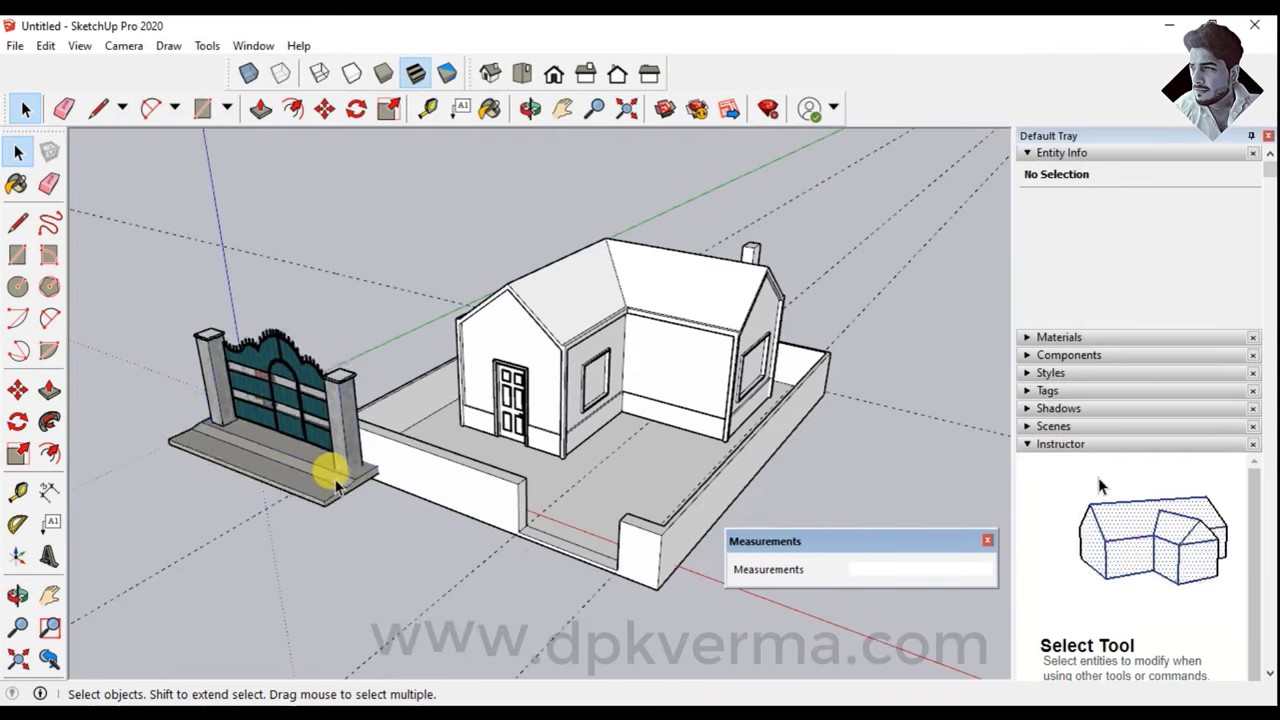
left_click(329, 471)
left_click(17, 390)
left_click(140, 410)
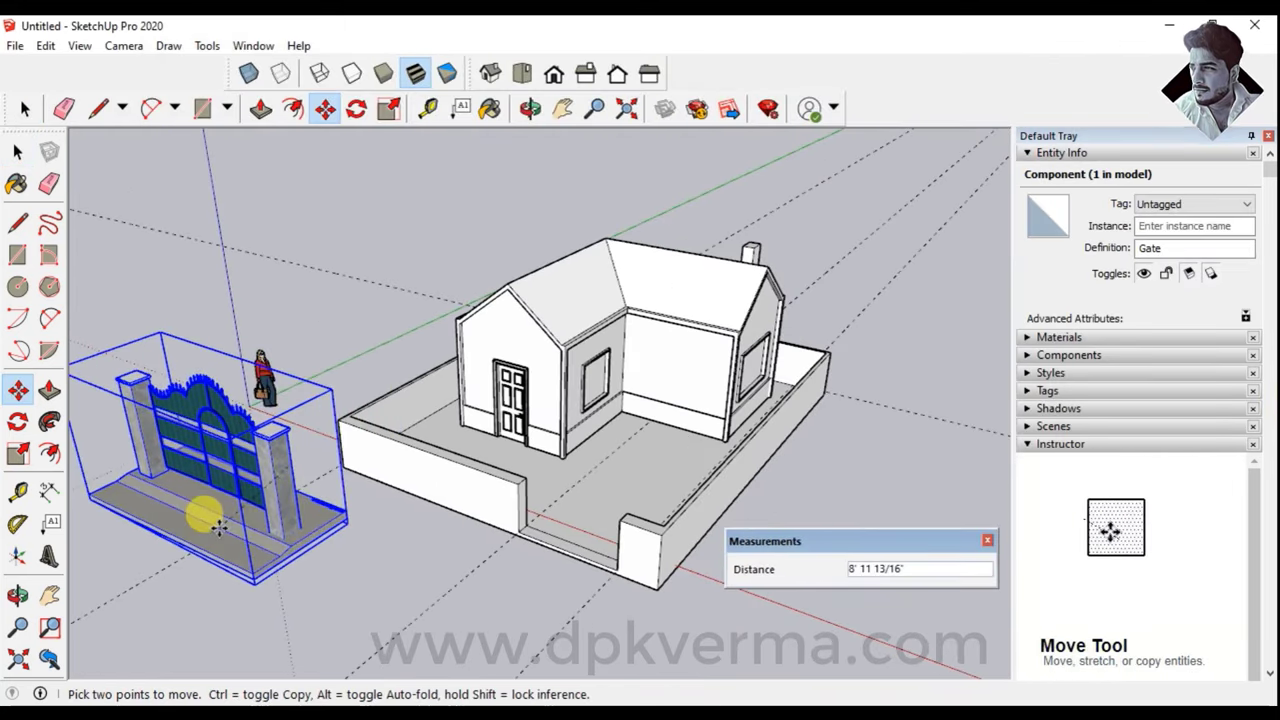
left_click(200, 514)
Select the Gate's base face inside component editing, then exit and reselect the Gate
left_click(19, 155)
double_click(238, 512)
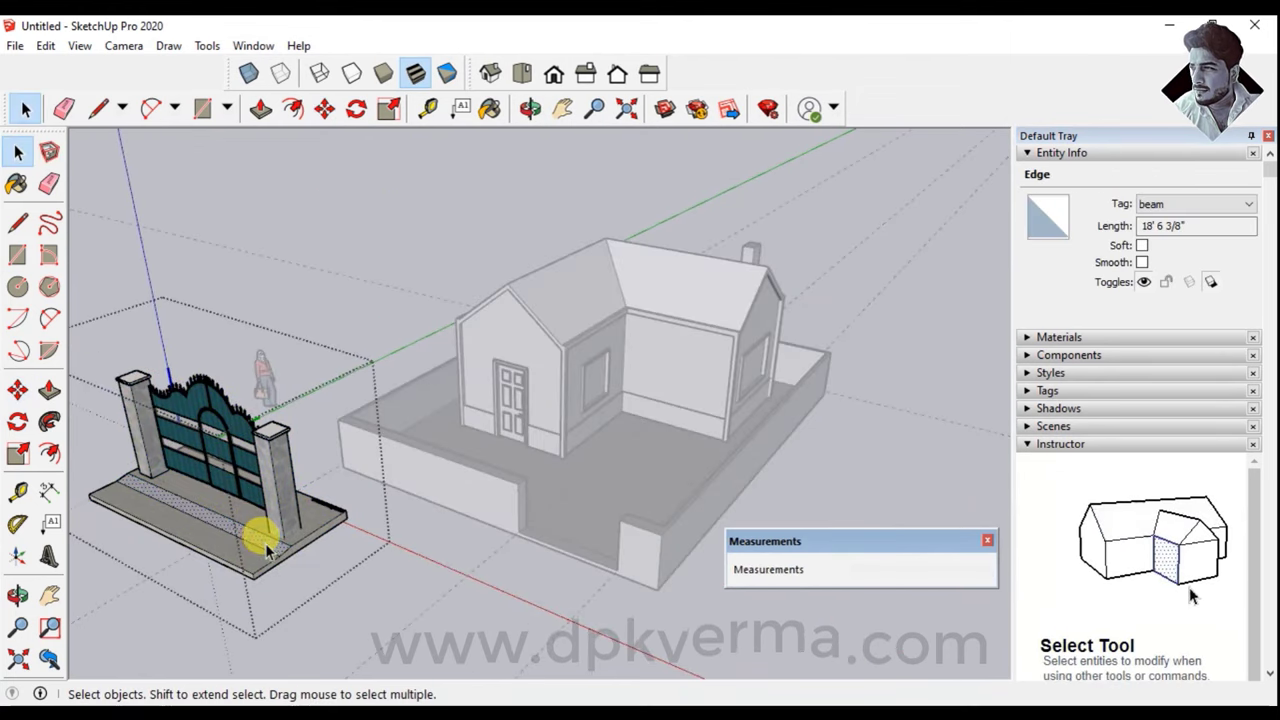
left_click(309, 524)
double_click(314, 528)
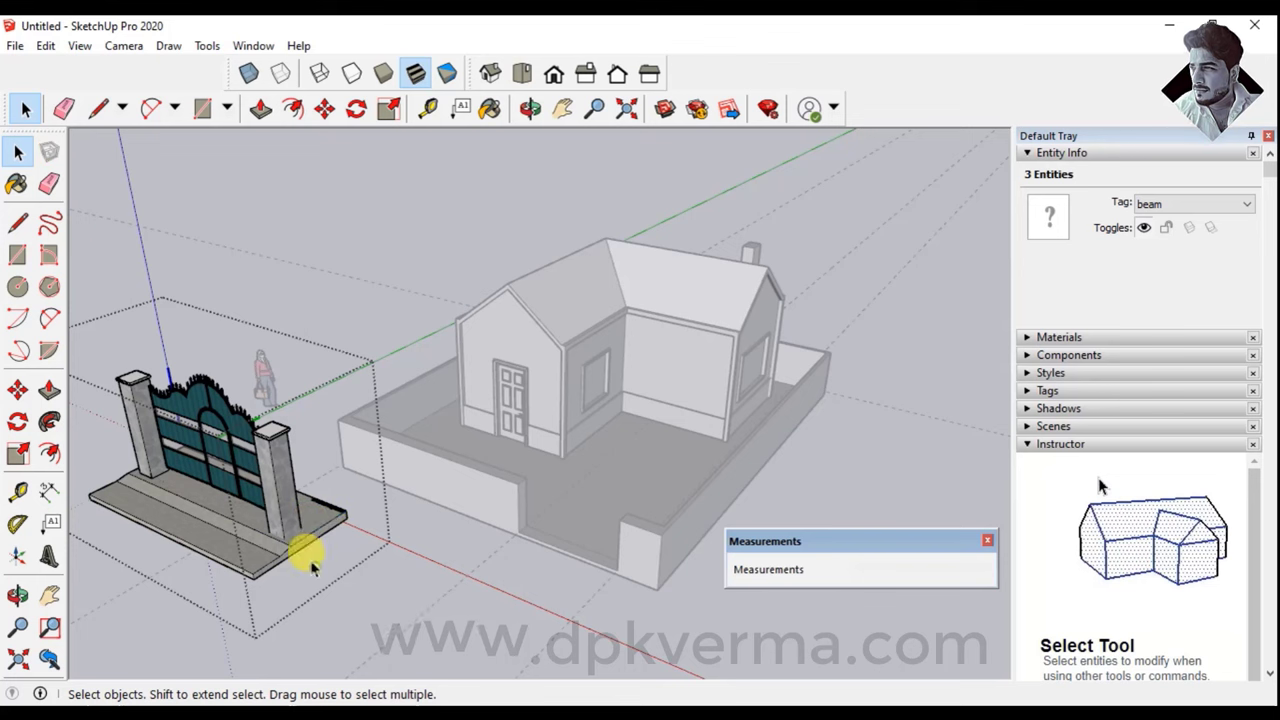
key("Escape")
left_click(298, 538)
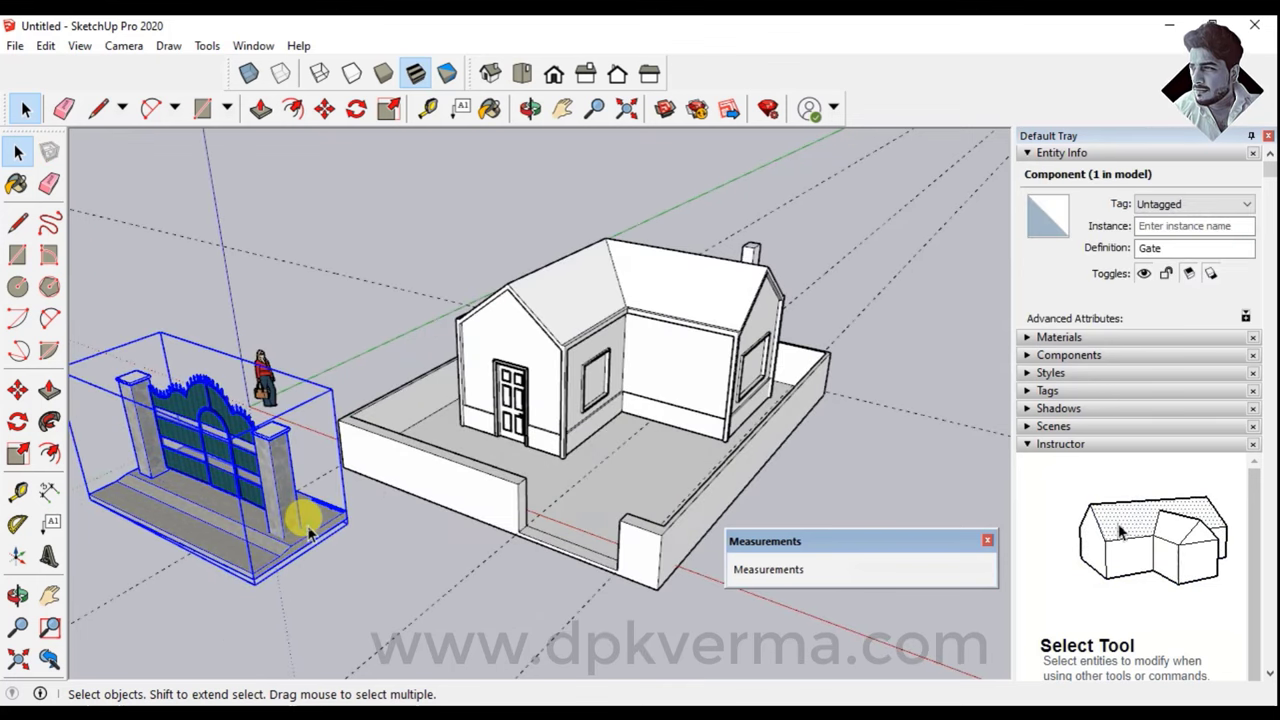
double_click(310, 530)
key("Escape")
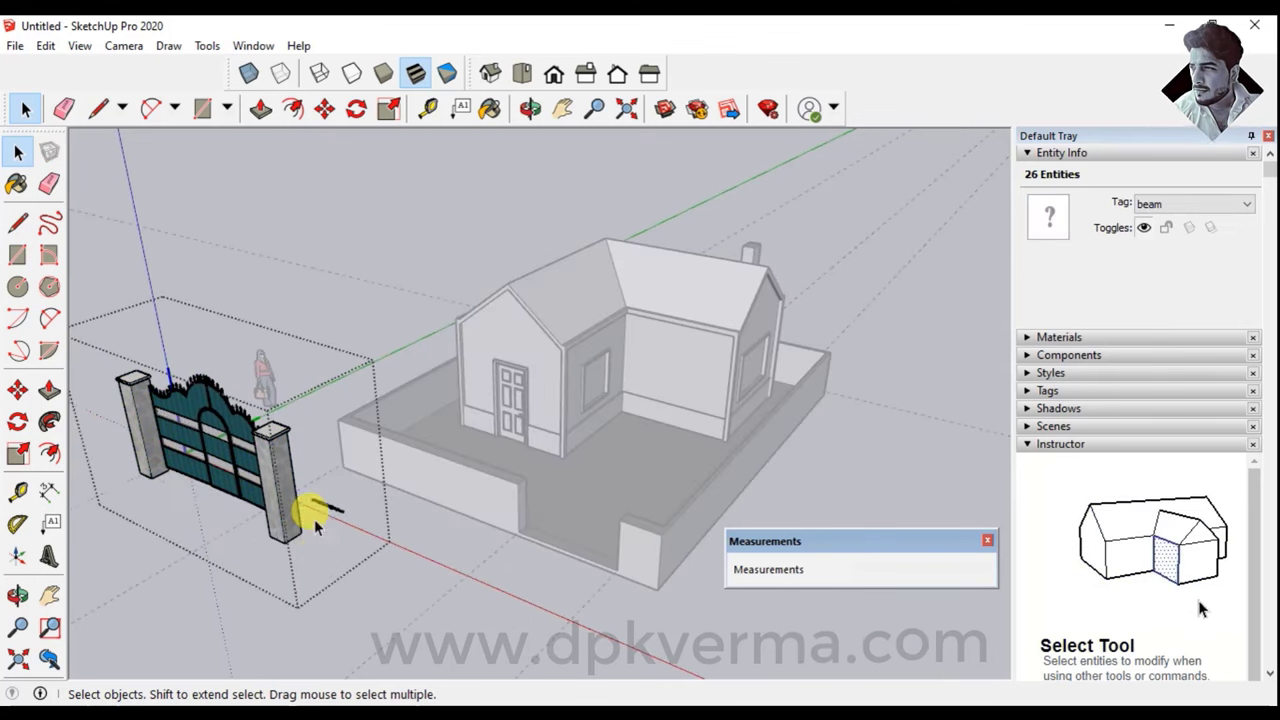
key("Escape")
left_click(296, 532)
scroll(300, 545, "up", 3)
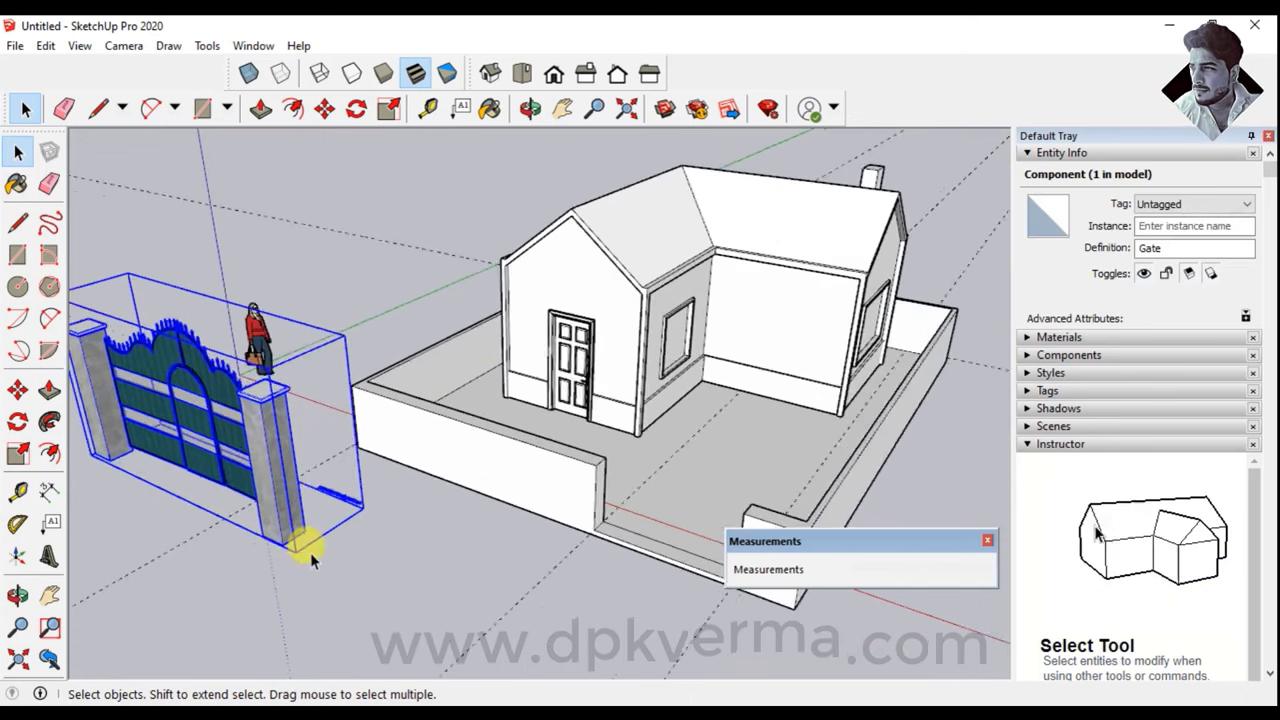
Move the gate by its left pillar's base corner onto the front wall's end corner
mouse_move(513, 581)
middle_mouse_down()
mouse_move(380, 514)
mouse_move(300, 497)
middle_mouse_up()
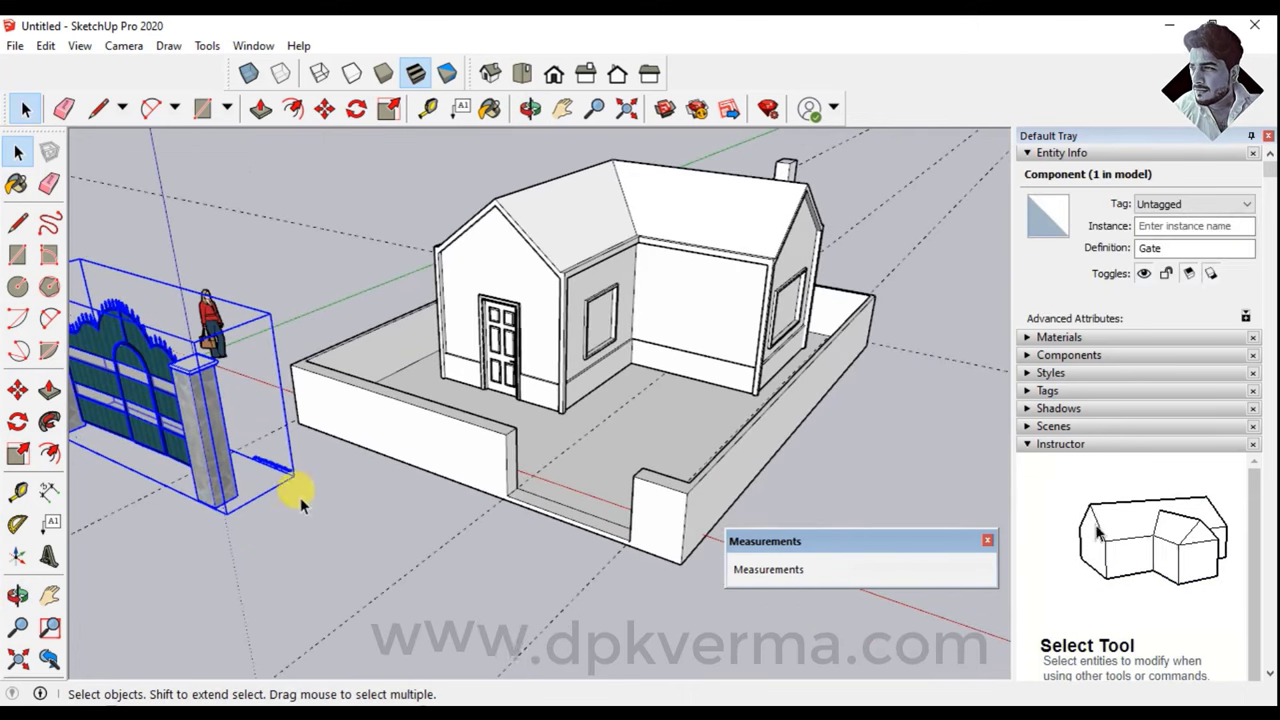
left_click(17, 389)
scroll(200, 500, "up", 2)
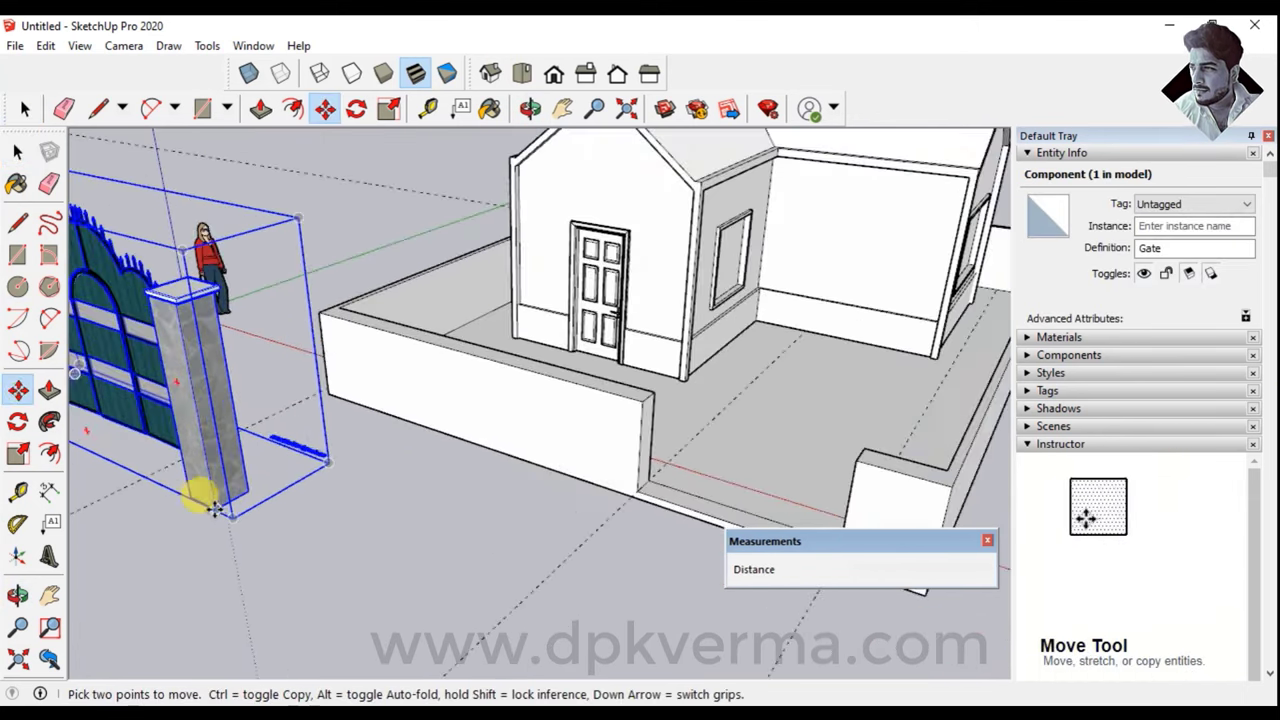
scroll(200, 520, "up", 2)
middle_click_drag(166, 491, 565, 548)
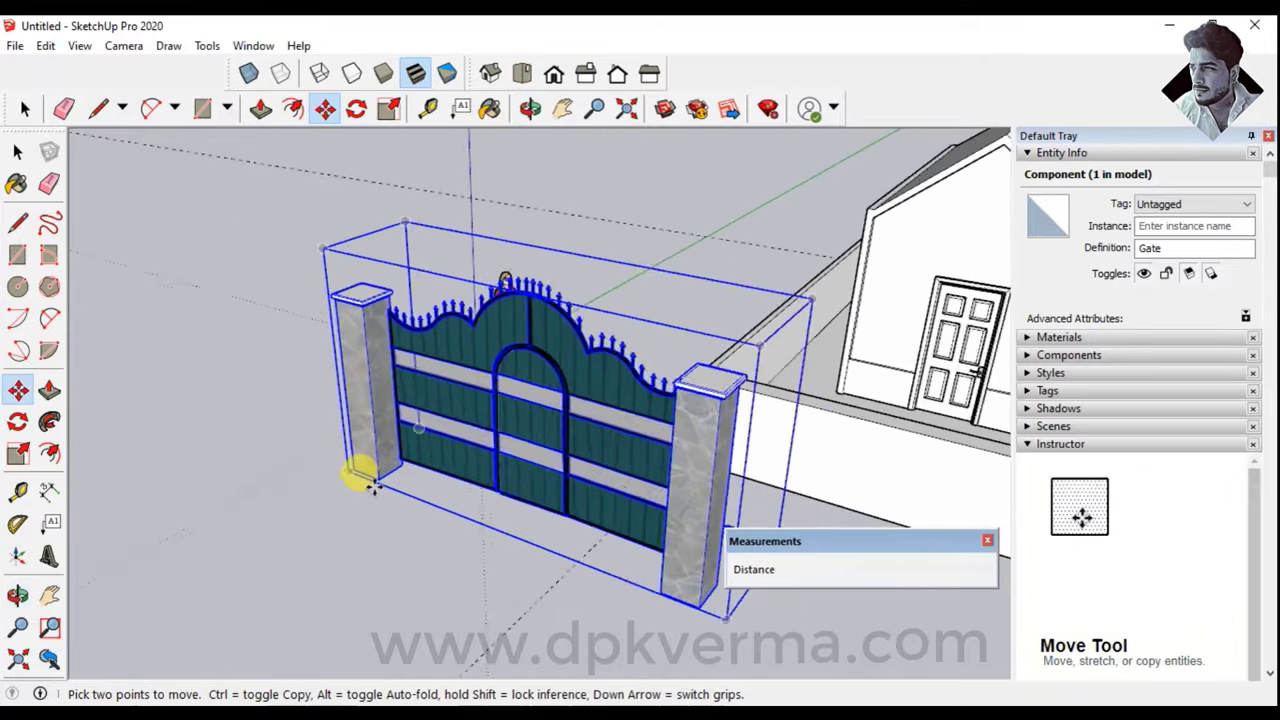
scroll(340, 455, "up", 5)
left_click(370, 462)
scroll(820, 466, "down", 5)
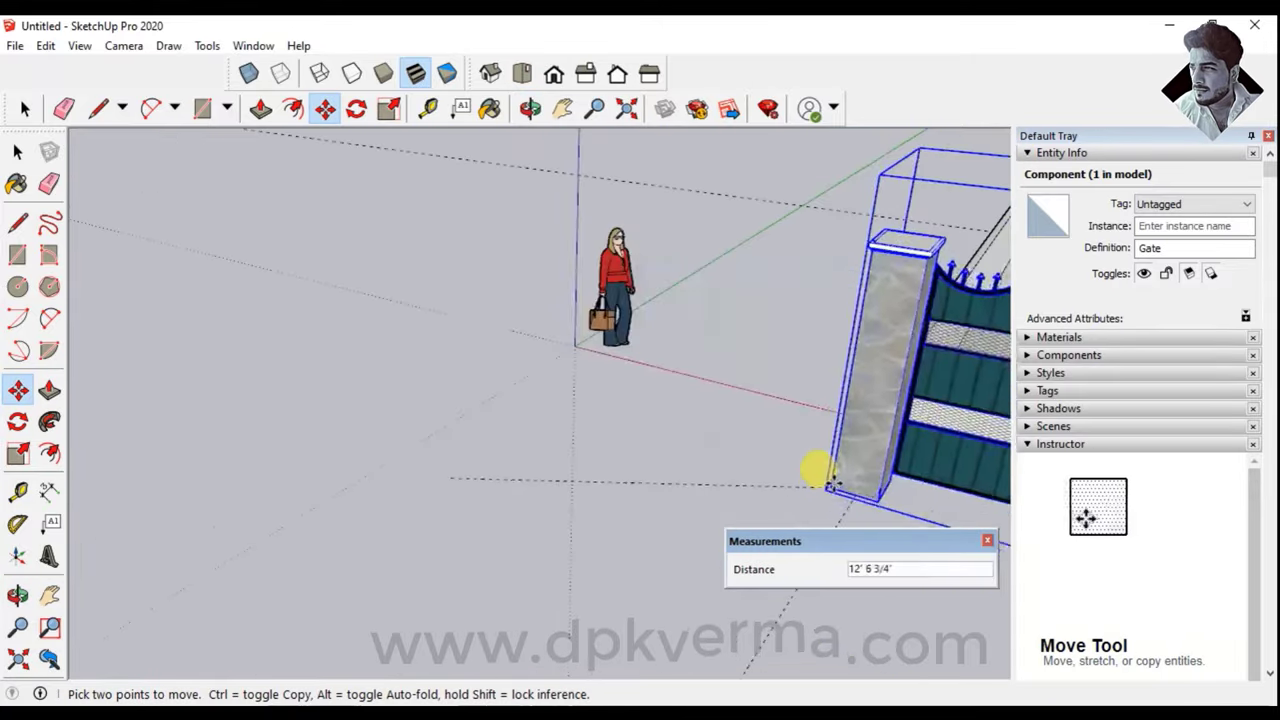
scroll(800, 443, "down", 3)
mouse_move(800, 443)
middle_mouse_down()
mouse_move(428, 371)
mouse_move(737, 423)
mouse_move(614, 414)
middle_mouse_up()
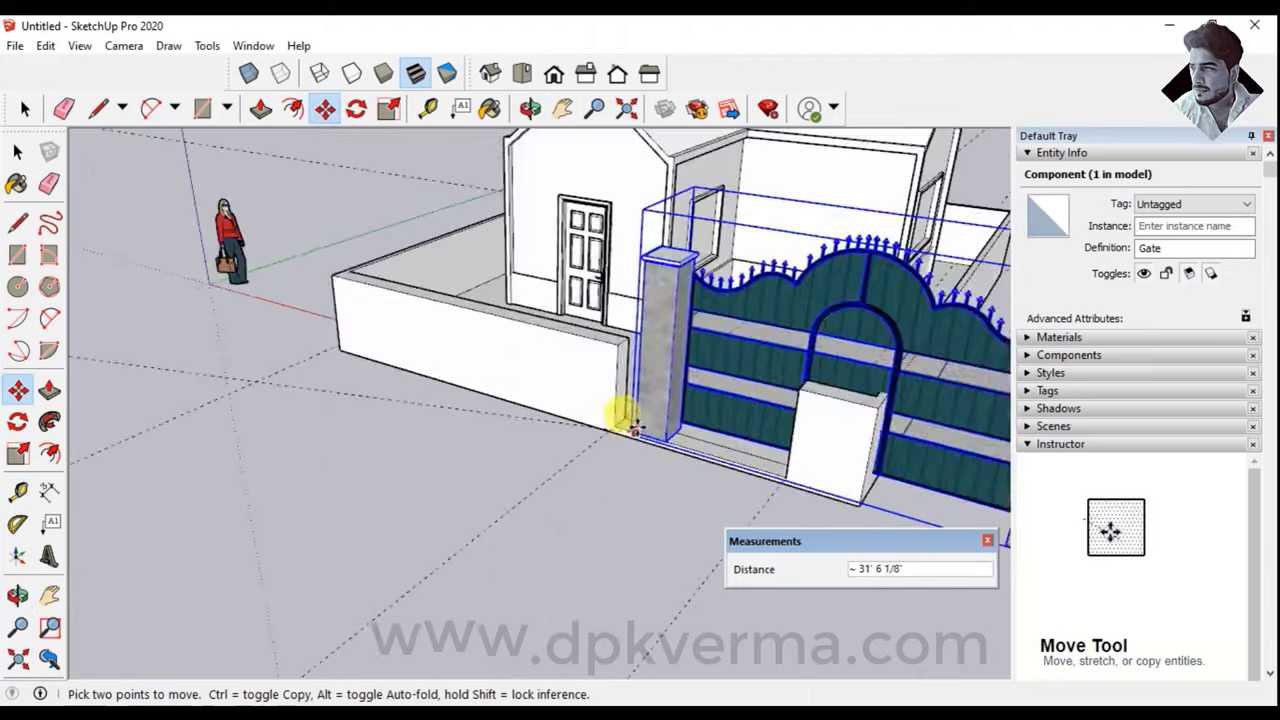
scroll(594, 409, "up", 4)
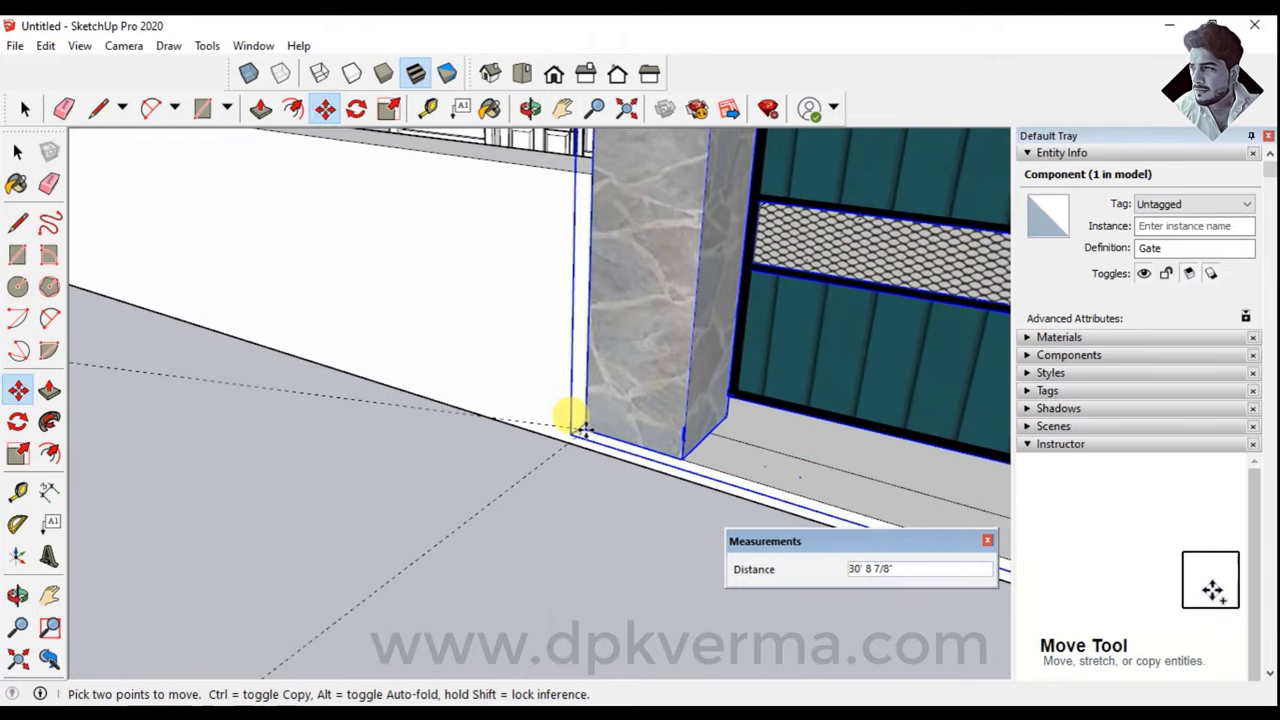
scroll(580, 424, "up", 2)
scroll(575, 426, "up", 2)
scroll(588, 405, "up", 2)
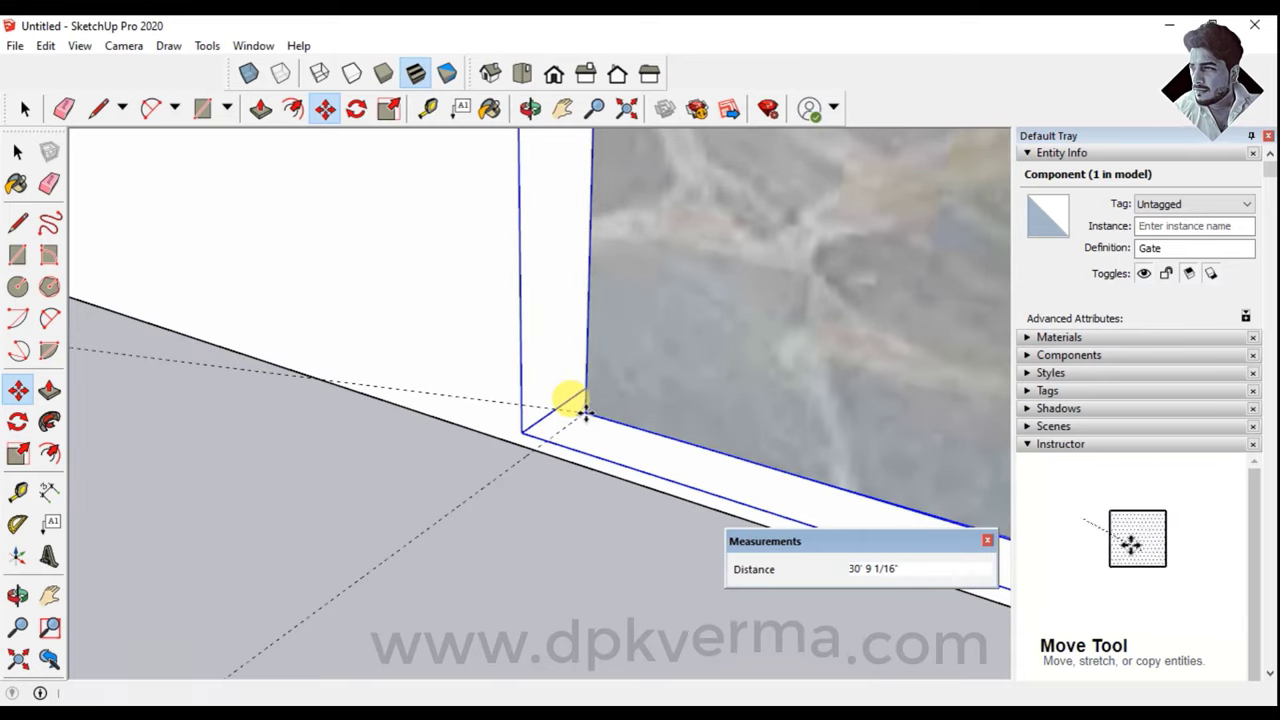
left_click(585, 412)
Slide the gate left so its pillar sits against the wall end inside the gap
scroll(634, 409, "down", 2)
scroll(634, 409, "down", 2)
scroll(650, 400, "down", 2)
mouse_move(663, 394)
middle_mouse_down()
mouse_move(505, 412)
mouse_move(443, 457)
mouse_move(817, 476)
middle_mouse_up()
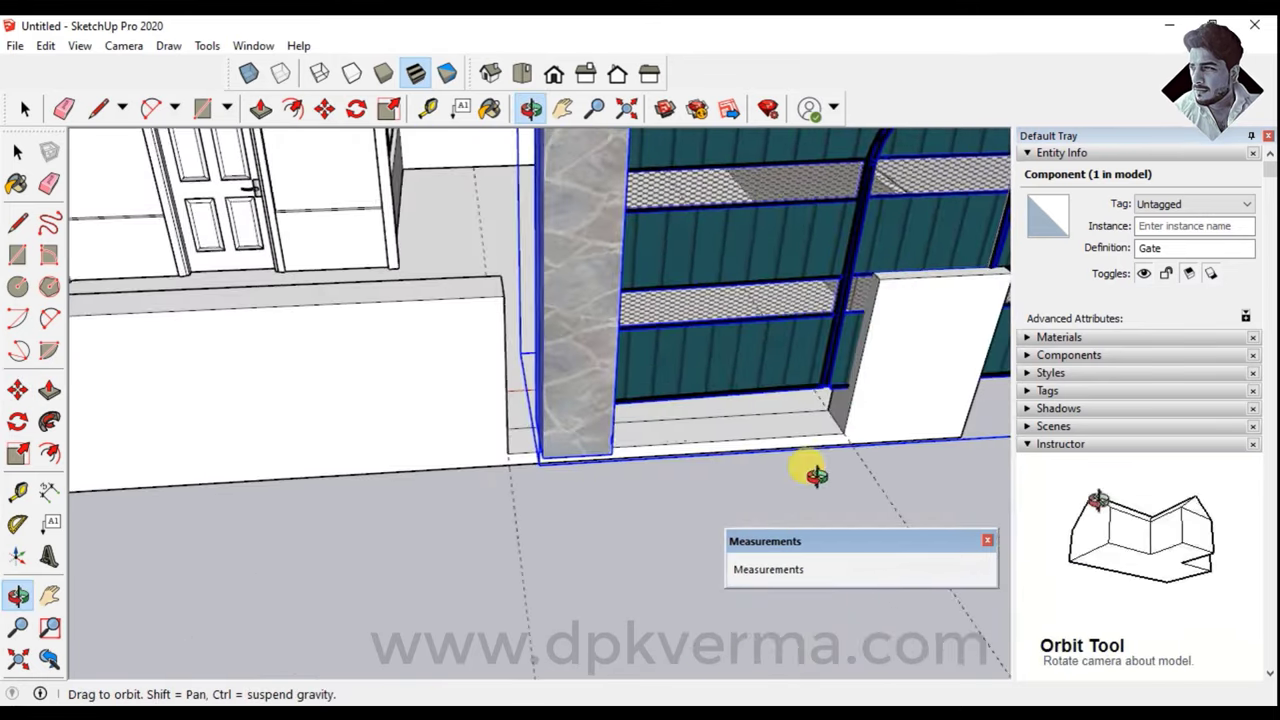
scroll(549, 480, "up", 3)
scroll(520, 428, "up", 2)
mouse_move(559, 452)
left_mouse_down()
mouse_move(449, 418)
mouse_move(455, 440)
left_mouse_up()
left_click(478, 432)
scroll(478, 432, "down", 5)
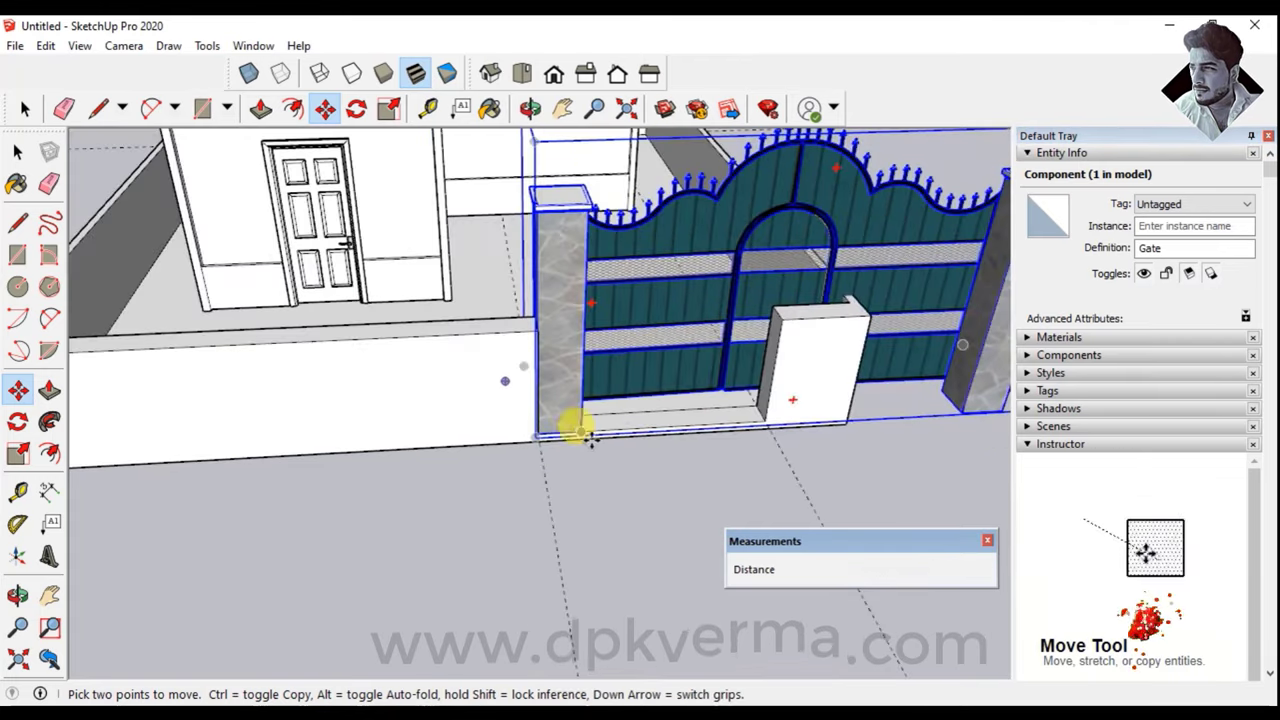
scroll(708, 430, "down", 2)
middle_click_drag(765, 386, 657, 394)
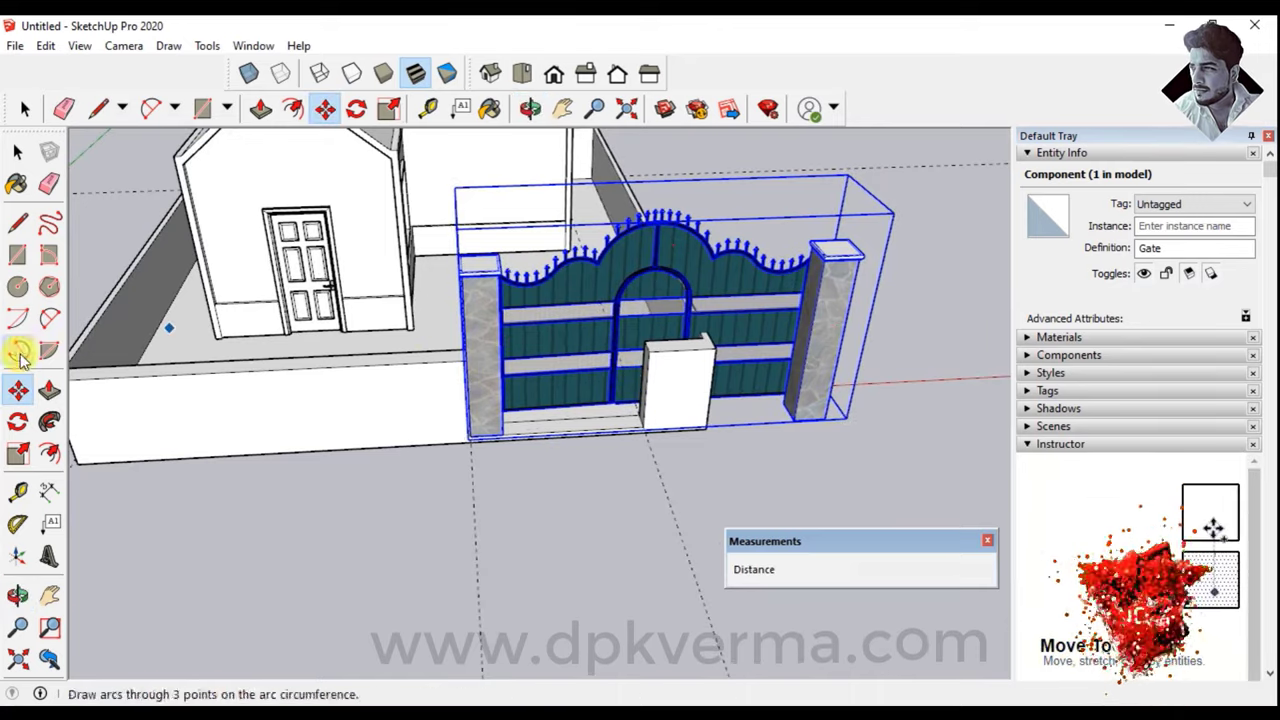
Scale the gate down uniformly from its top corner grip
left_click(17, 453)
scroll(866, 208, "up", 1)
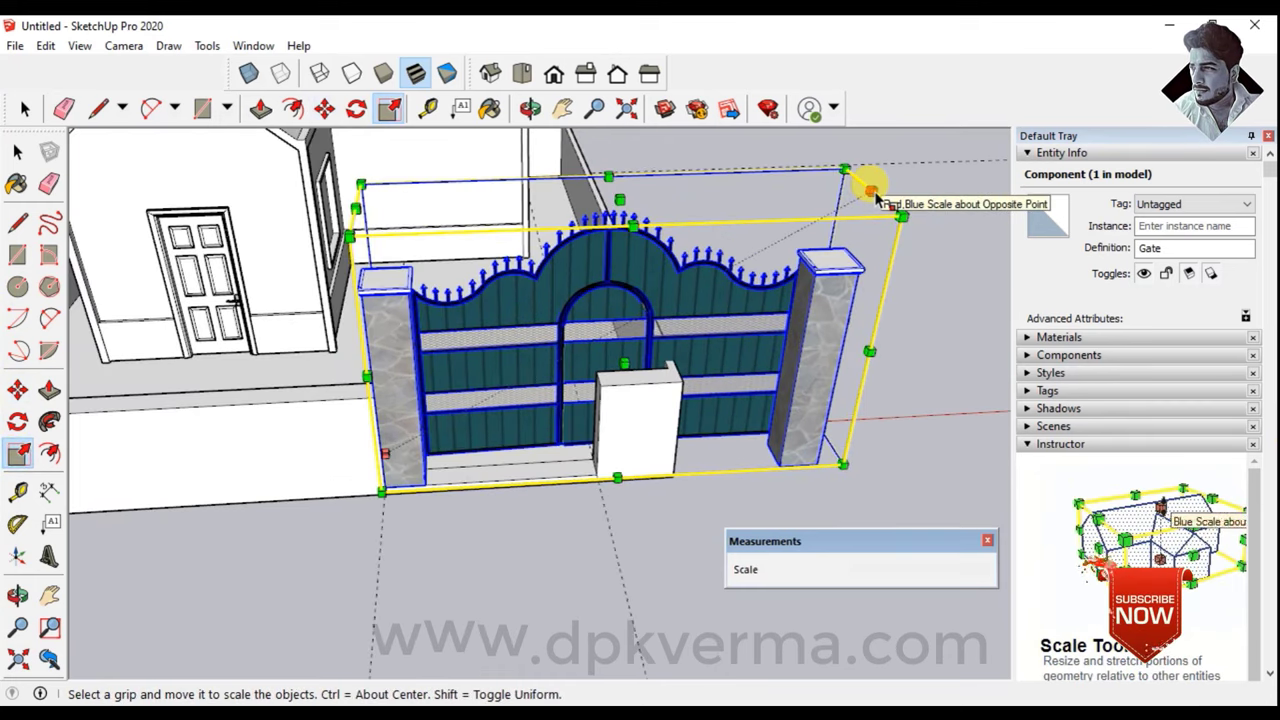
mouse_move(877, 199)
left_mouse_down()
mouse_move(592, 392)
mouse_move(634, 357)
mouse_move(650, 378)
left_mouse_up()
scroll(575, 370, "up", 4)
scroll(650, 378, "down", 3)
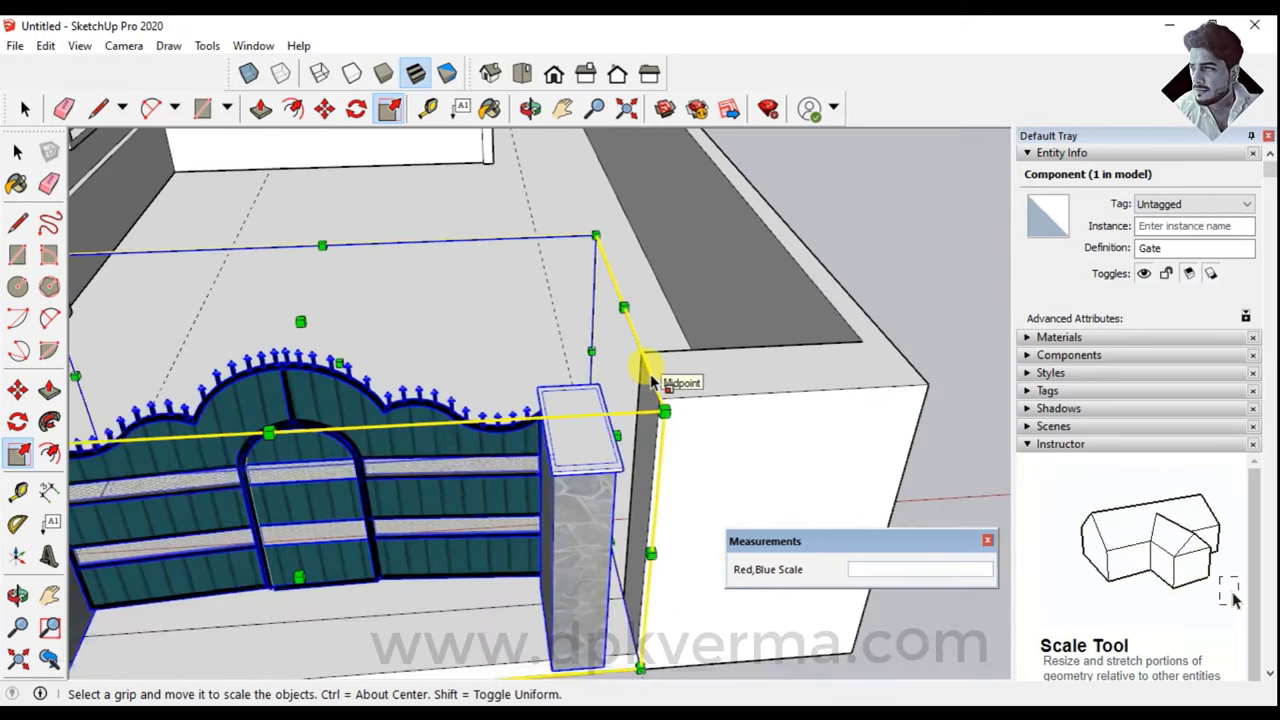
scroll(651, 366, "down", 2)
Stretch the gate sideways to a Red Scale of 1.05 so its right pillar reaches the opposite wall end
mouse_move(486, 428)
middle_mouse_down()
mouse_move(583, 380)
mouse_move(537, 337)
mouse_move(500, 363)
middle_mouse_up()
scroll(585, 430, "up", 3)
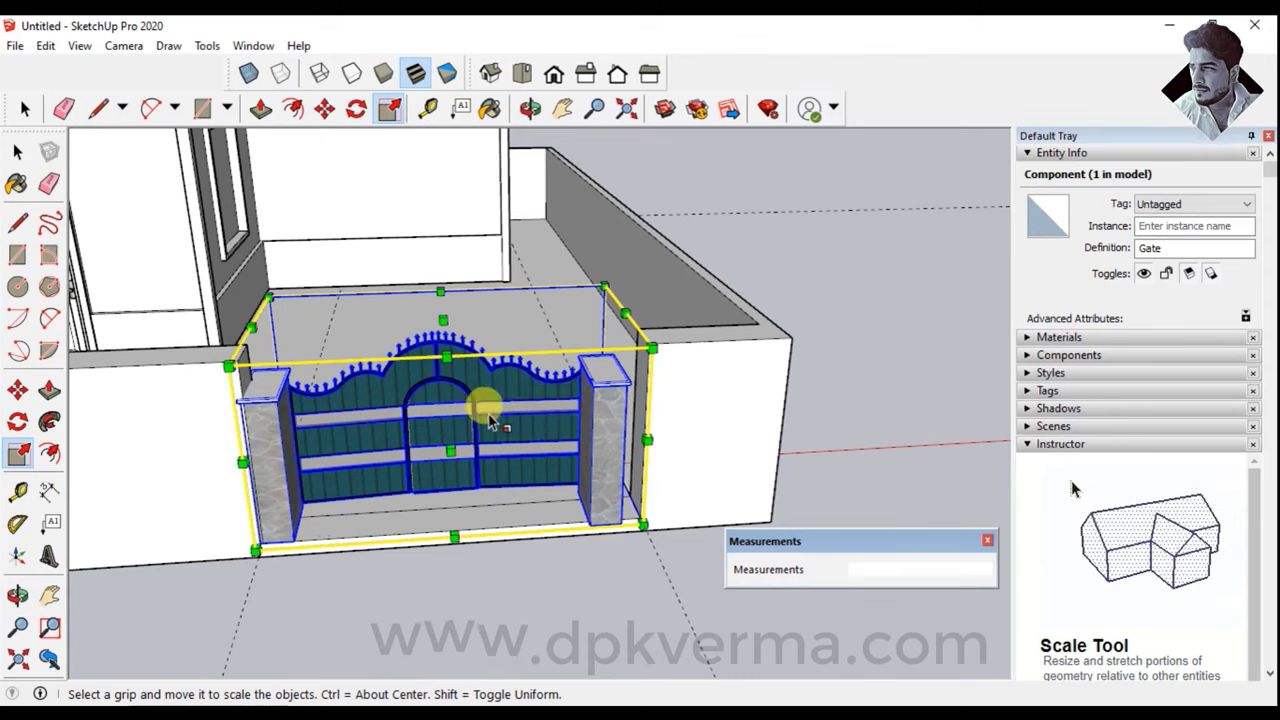
mouse_move(490, 420)
middle_mouse_down()
mouse_move(366, 420)
mouse_move(451, 434)
middle_mouse_up()
scroll(615, 395, "up", 2)
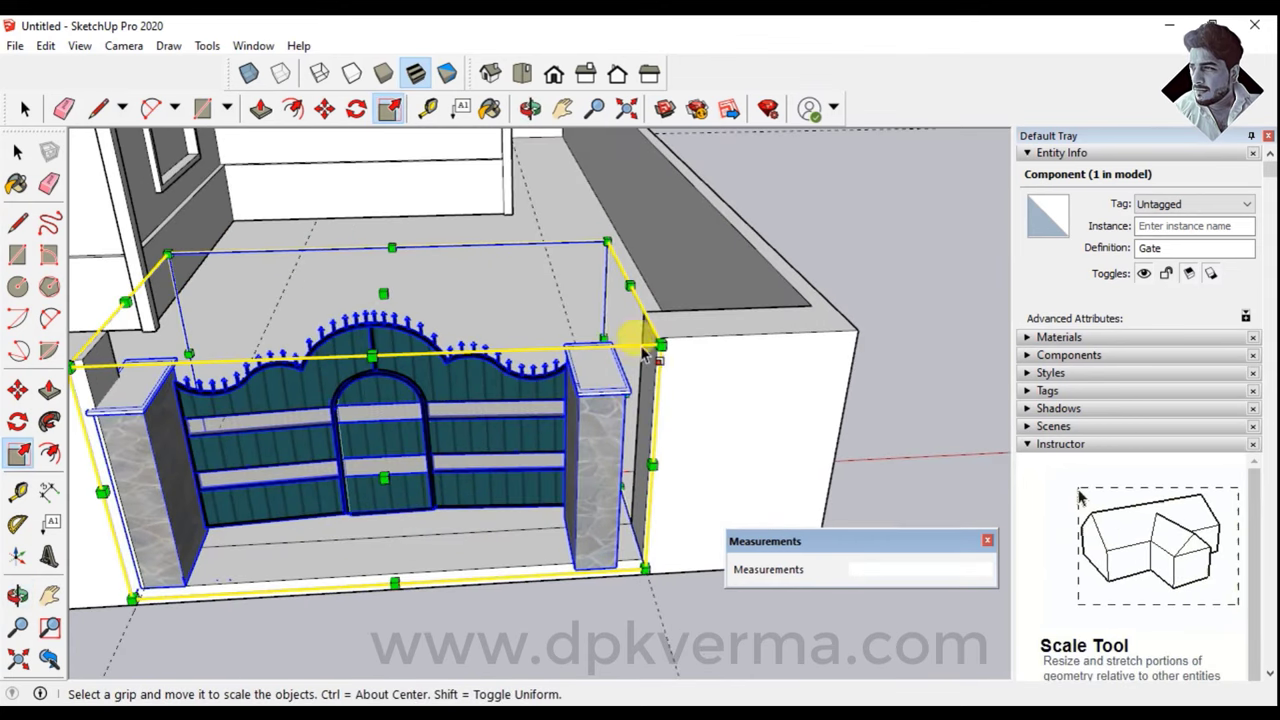
mouse_move(640, 495)
middle_mouse_down()
mouse_move(623, 451)
mouse_move(549, 434)
mouse_move(634, 420)
mouse_move(636, 395)
middle_mouse_up()
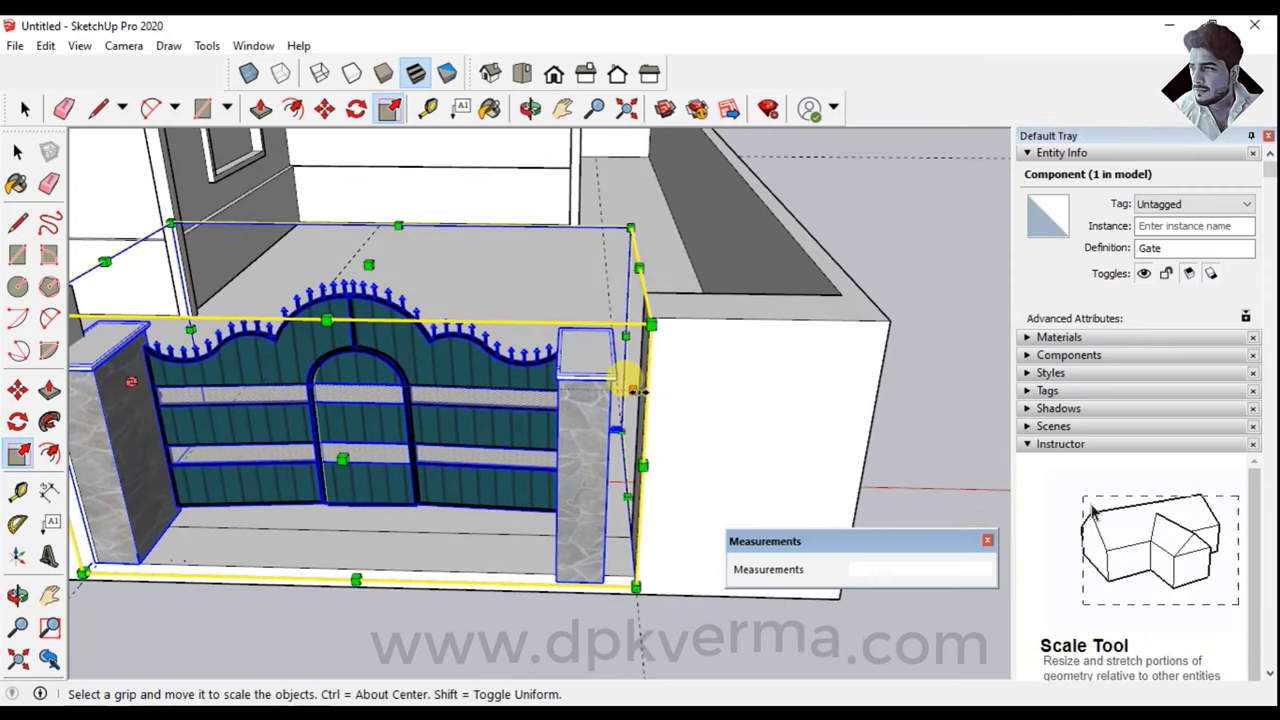
left_click_drag(636, 390, 656, 391)
mouse_move(500, 408)
middle_mouse_down()
mouse_move(750, 395)
mouse_move(340, 500)
middle_mouse_up()
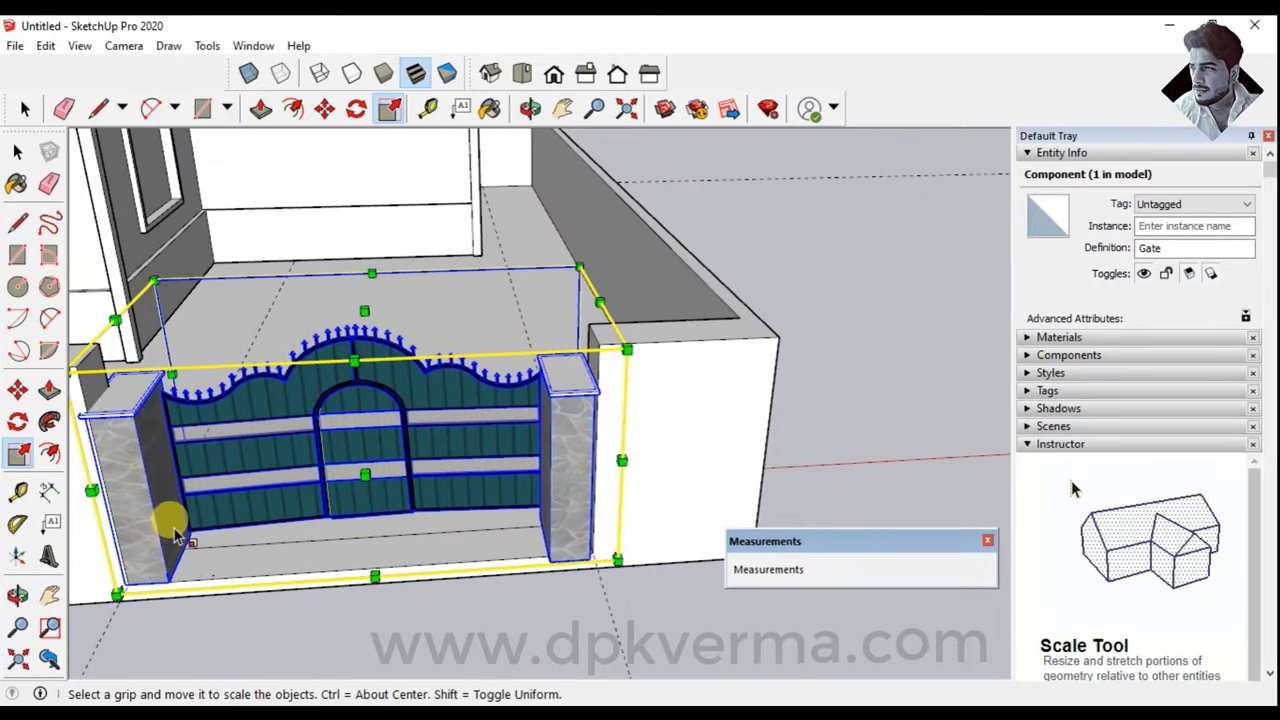
mouse_move(175, 535)
middle_mouse_down()
mouse_move(400, 480)
mouse_move(194, 480)
mouse_move(418, 452)
mouse_move(337, 480)
middle_mouse_up()
scroll(337, 484, "up", 3)
scroll(345, 492, "up", 3)
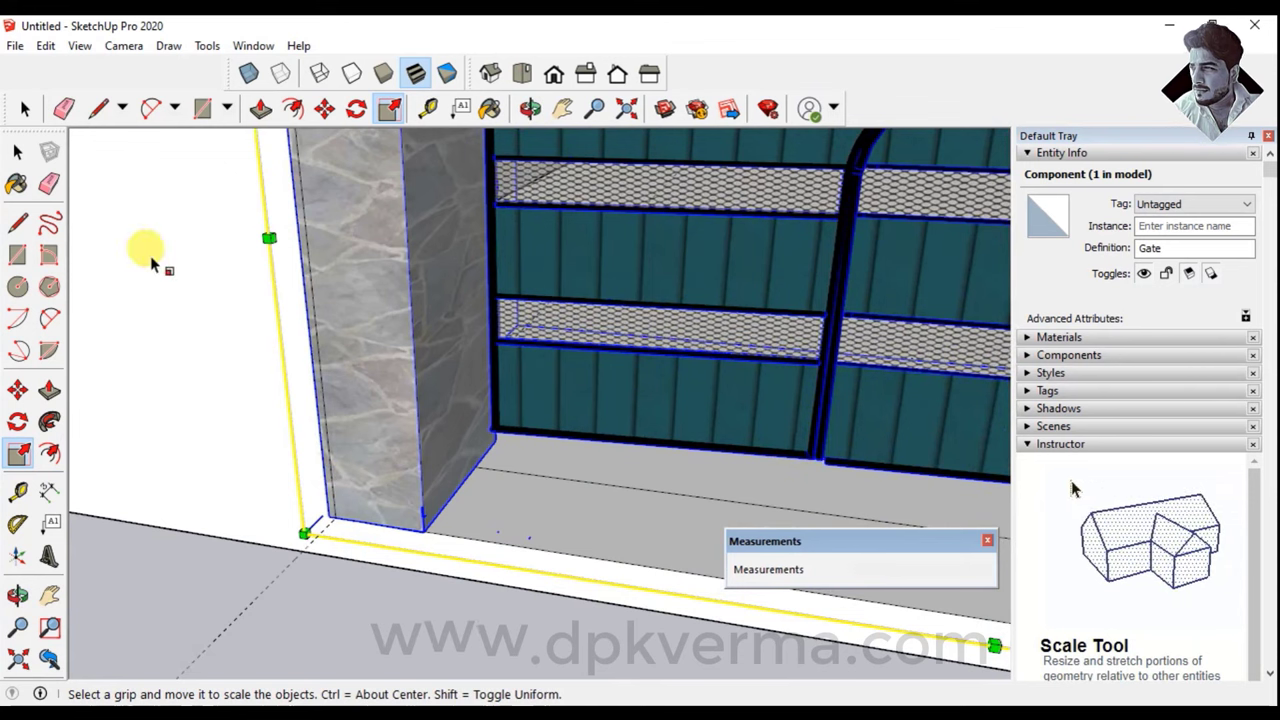
Nudge the gate about 6 1/2" so its pillar corner snaps to the wall opening's corner
left_click(18, 152)
left_click(392, 300)
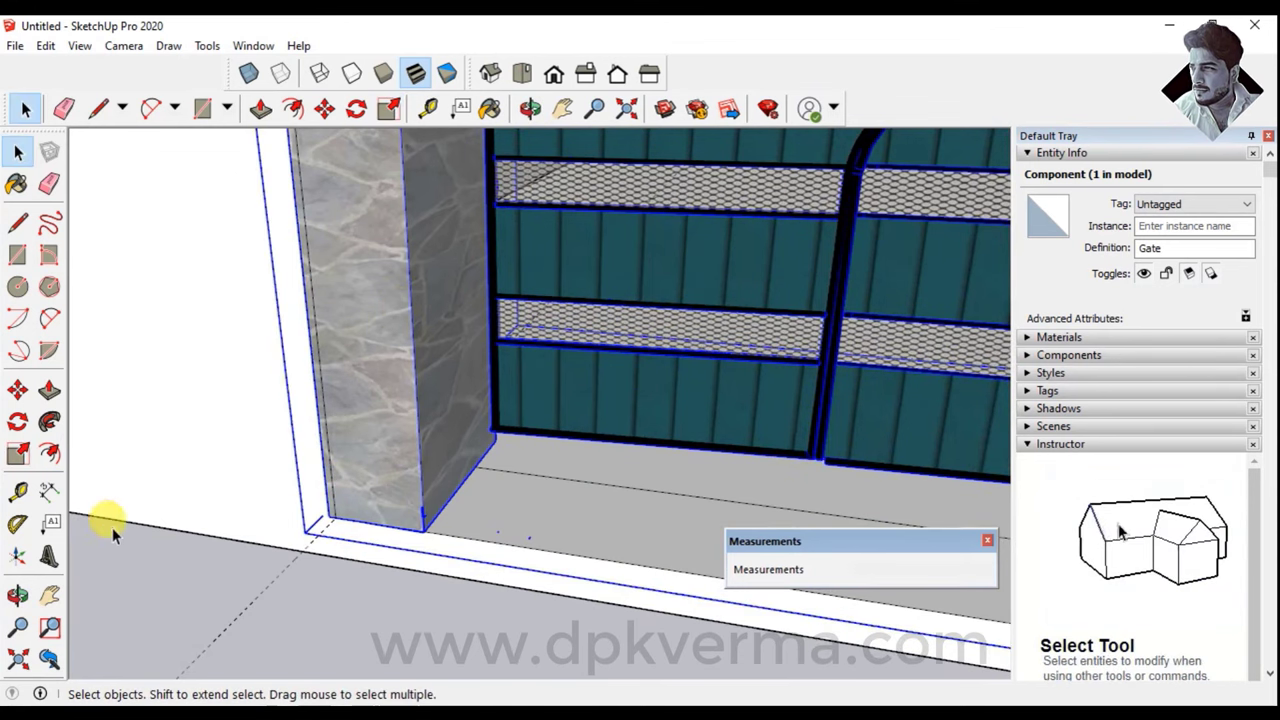
left_click(18, 390)
mouse_move(314, 509)
left_mouse_down()
mouse_move(413, 508)
mouse_move(338, 512)
left_mouse_up()
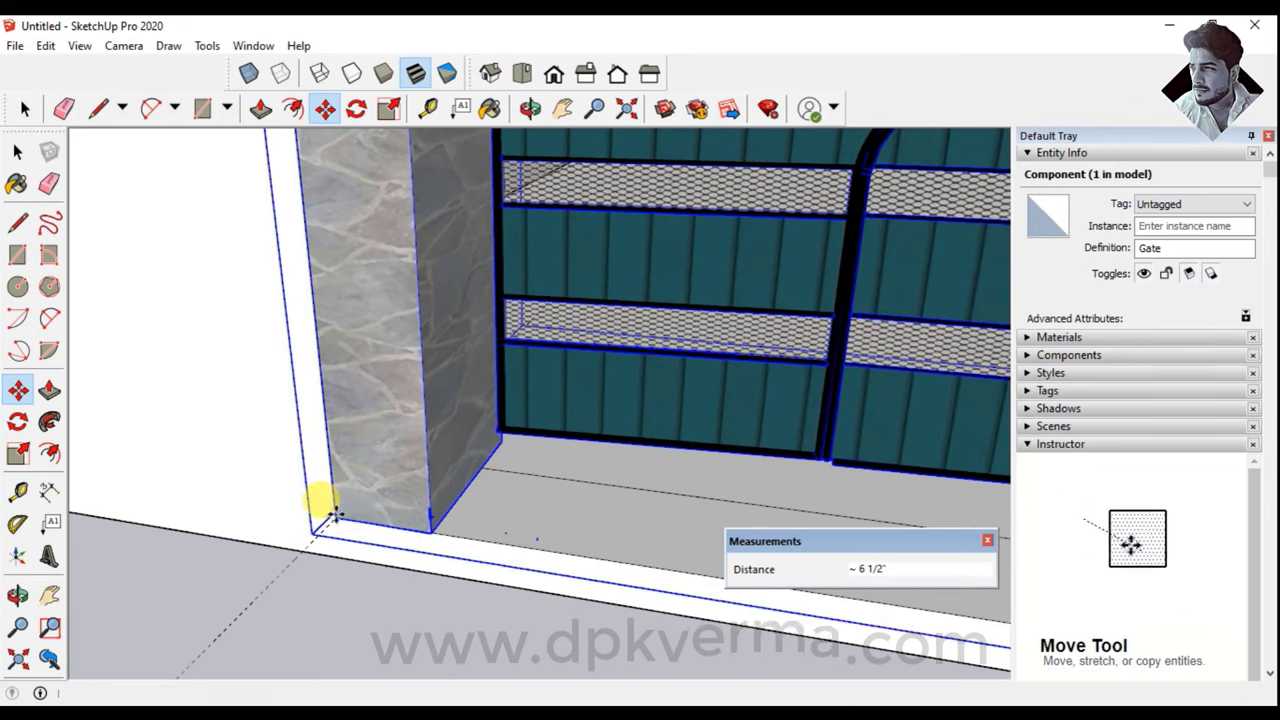
left_click(336, 513)
scroll(336, 513, "down", 5)
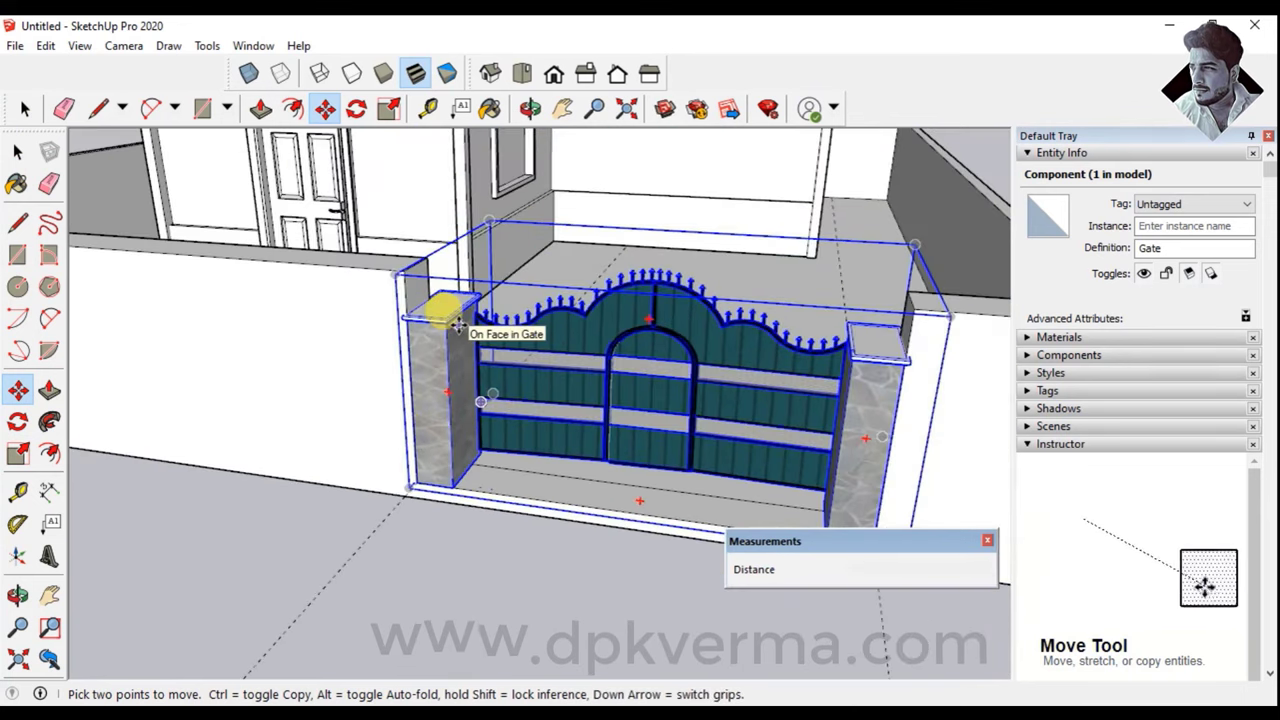
mouse_move(457, 325)
middle_mouse_down()
mouse_move(471, 343)
mouse_move(720, 385)
middle_mouse_up()
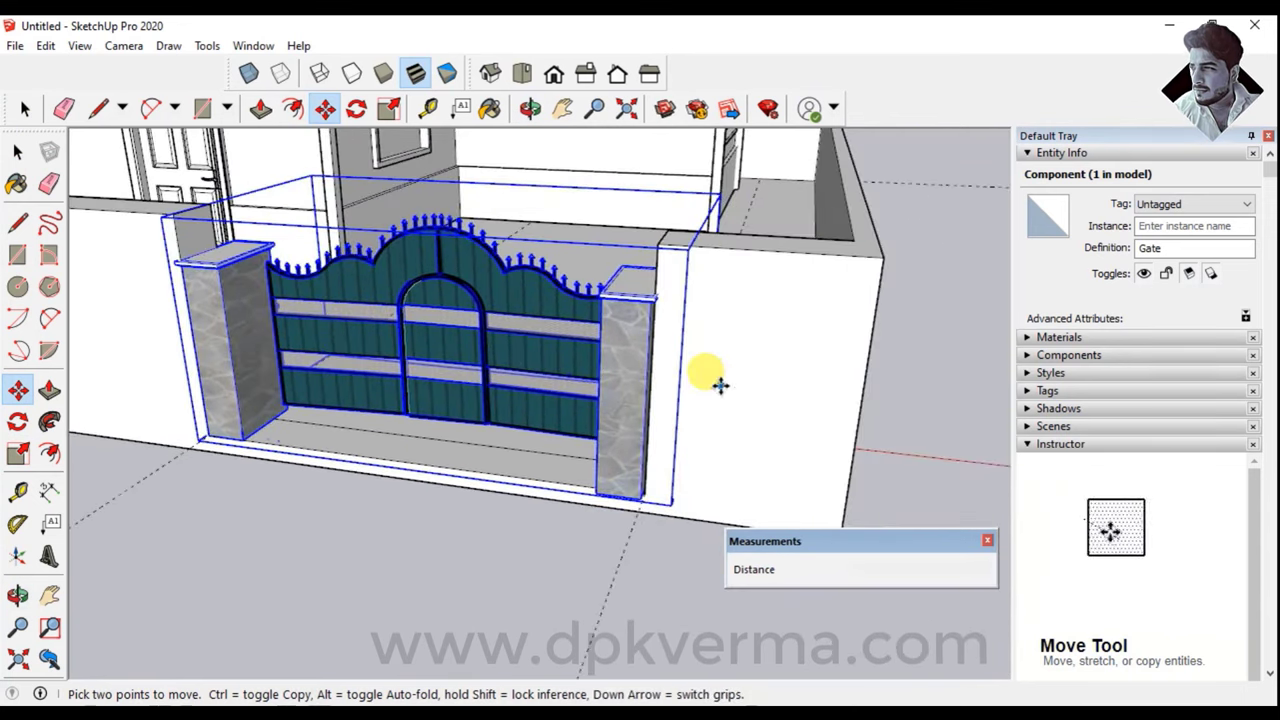
scroll(206, 414, "up", 2)
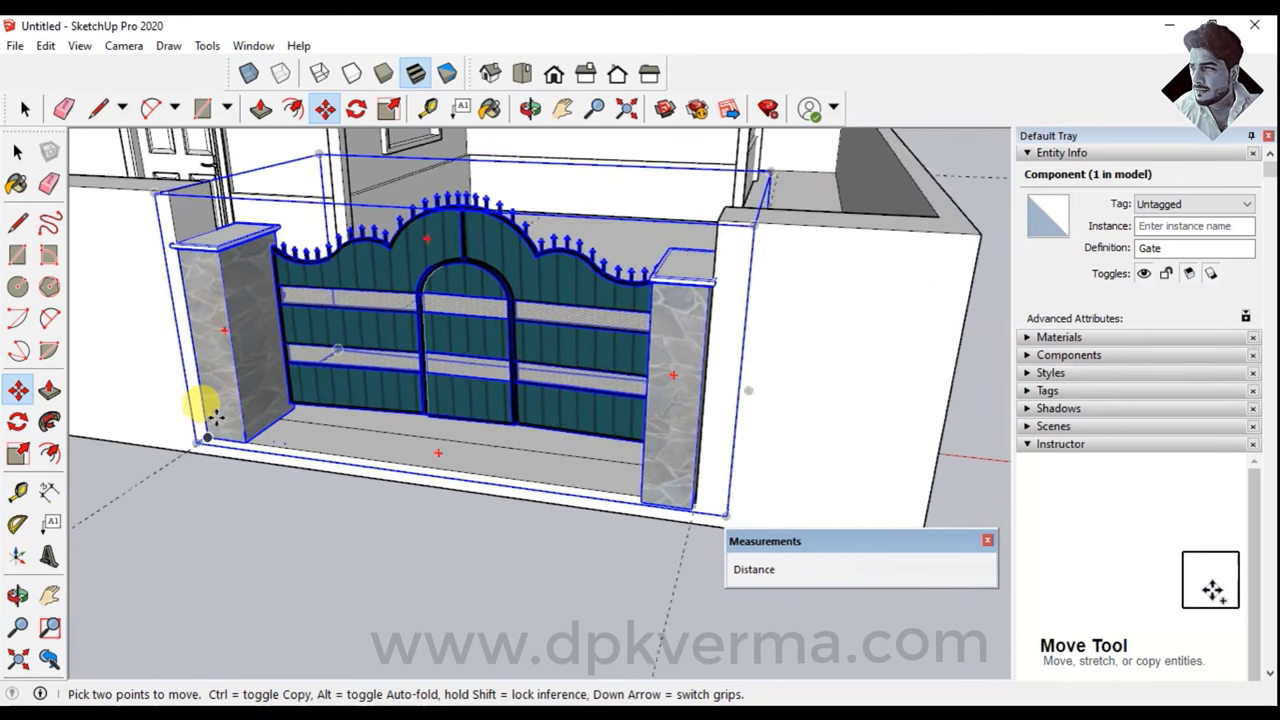
scroll(240, 440, "up", 1)
mouse_move(636, 500)
middle_mouse_down()
mouse_move(877, 523)
mouse_move(677, 466)
middle_mouse_up()
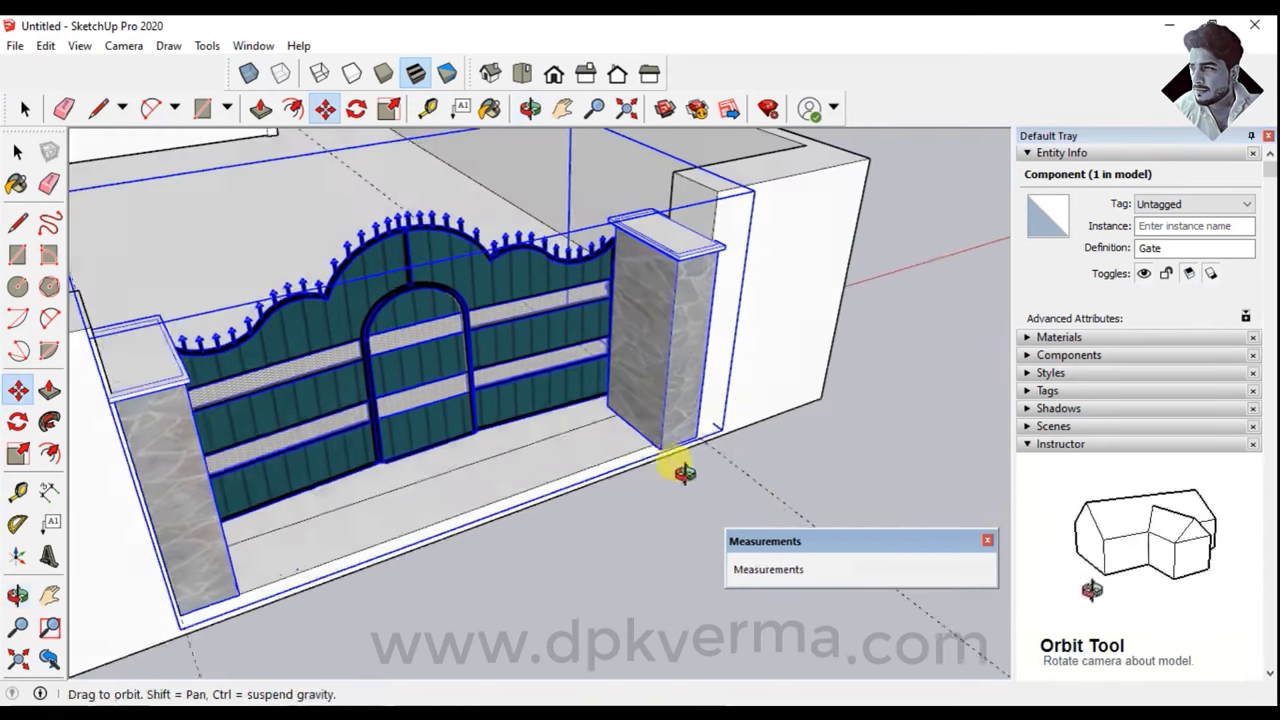
scroll(643, 443, "up", 2)
scroll(667, 460, "up", 1)
scroll(667, 460, "down", 2)
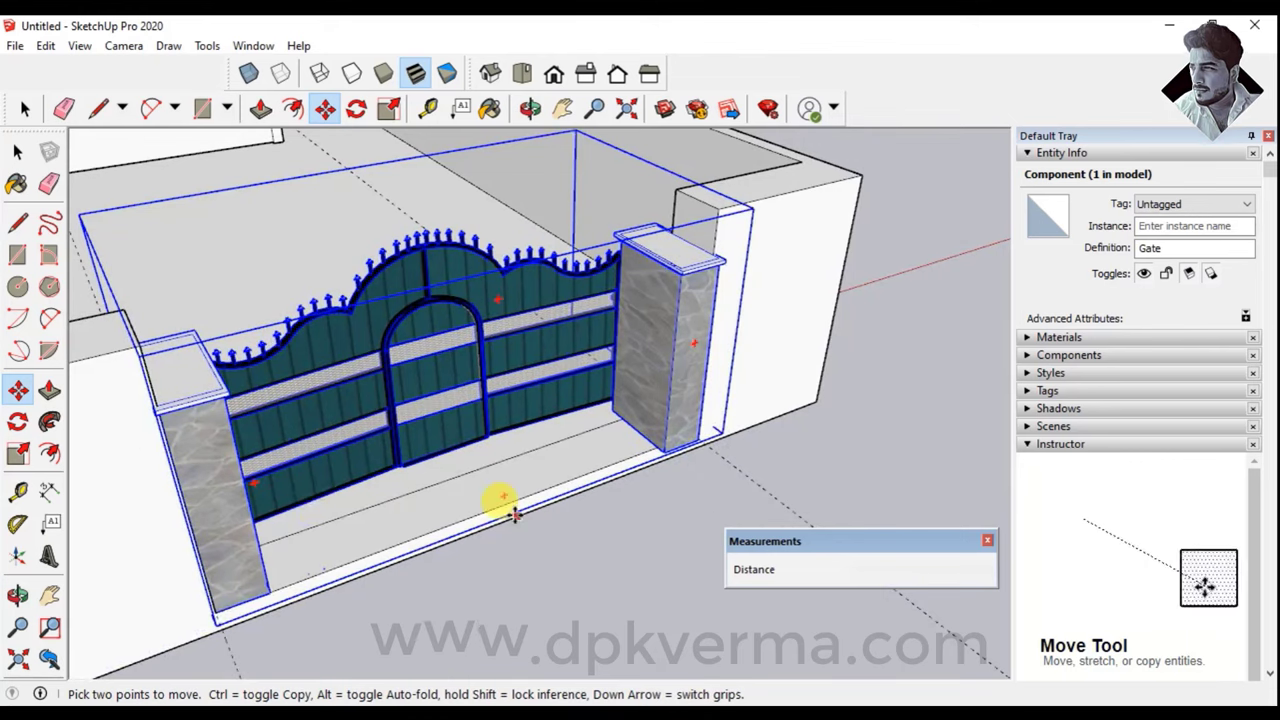
Rotate the gate about 1.3° around its pillar base corner to square it with the wall
left_click(16, 424)
scroll(203, 625, "up", 2)
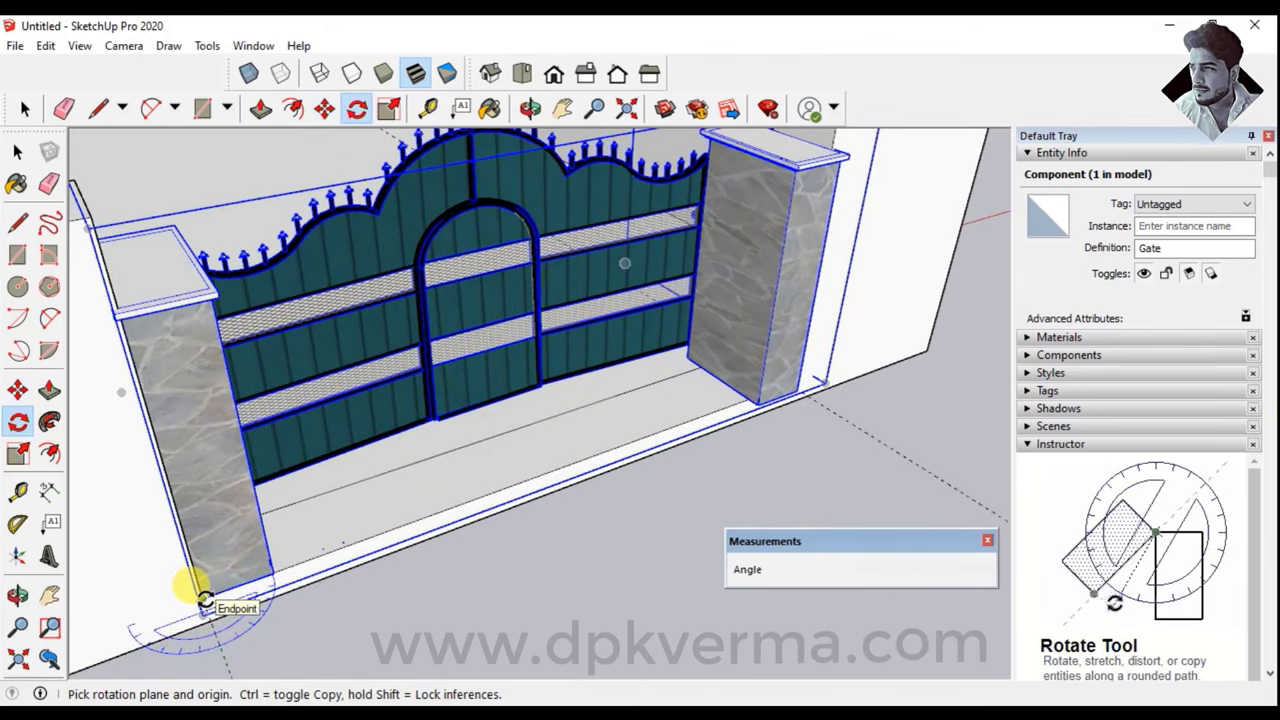
scroll(791, 372, "up", 1)
scroll(800, 393, "up", 1)
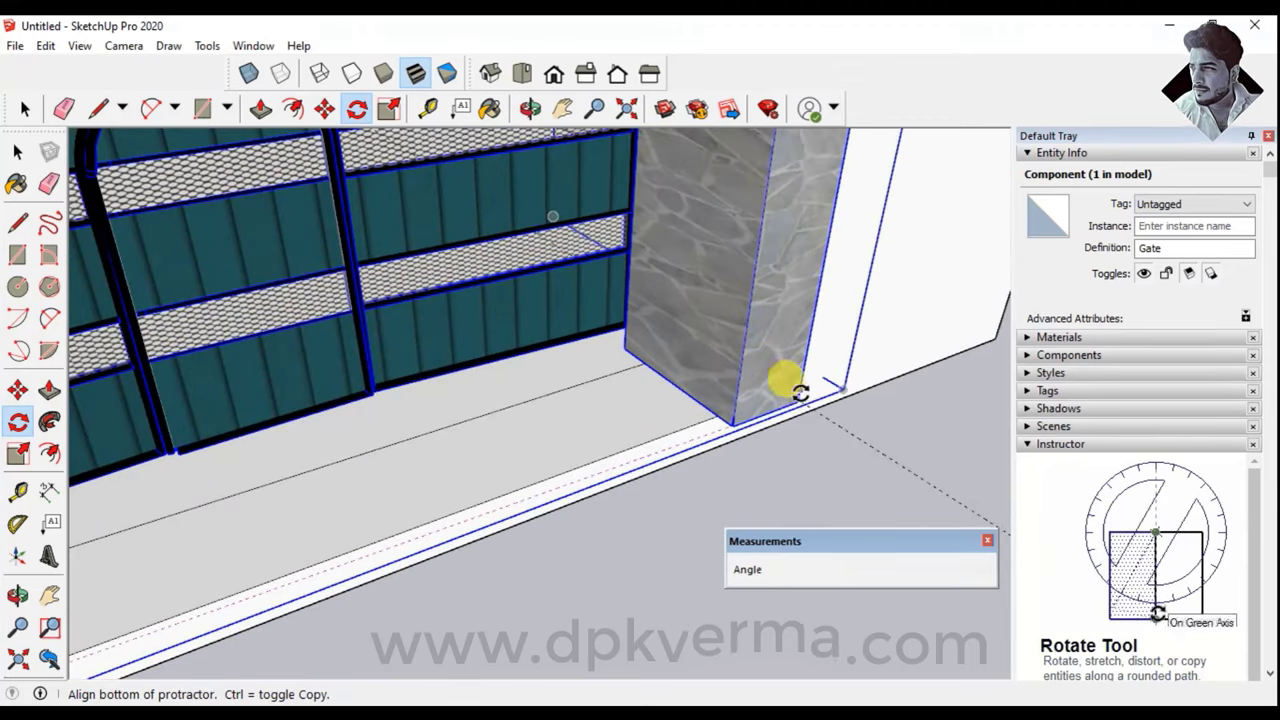
left_click(802, 404)
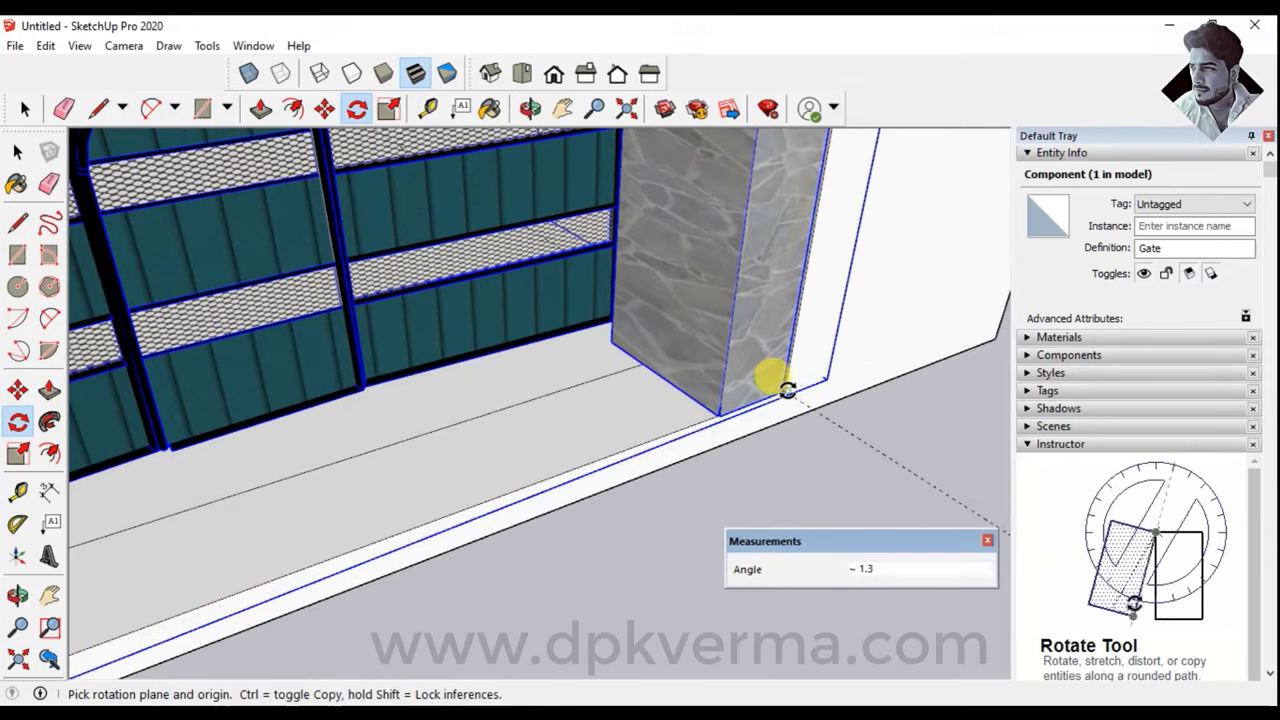
scroll(788, 390, "down", 4)
scroll(651, 443, "down", 2)
mouse_move(634, 449)
middle_mouse_down()
mouse_move(543, 486)
mouse_move(403, 422)
mouse_move(503, 429)
mouse_move(471, 449)
mouse_move(349, 429)
mouse_move(350, 443)
middle_mouse_up()
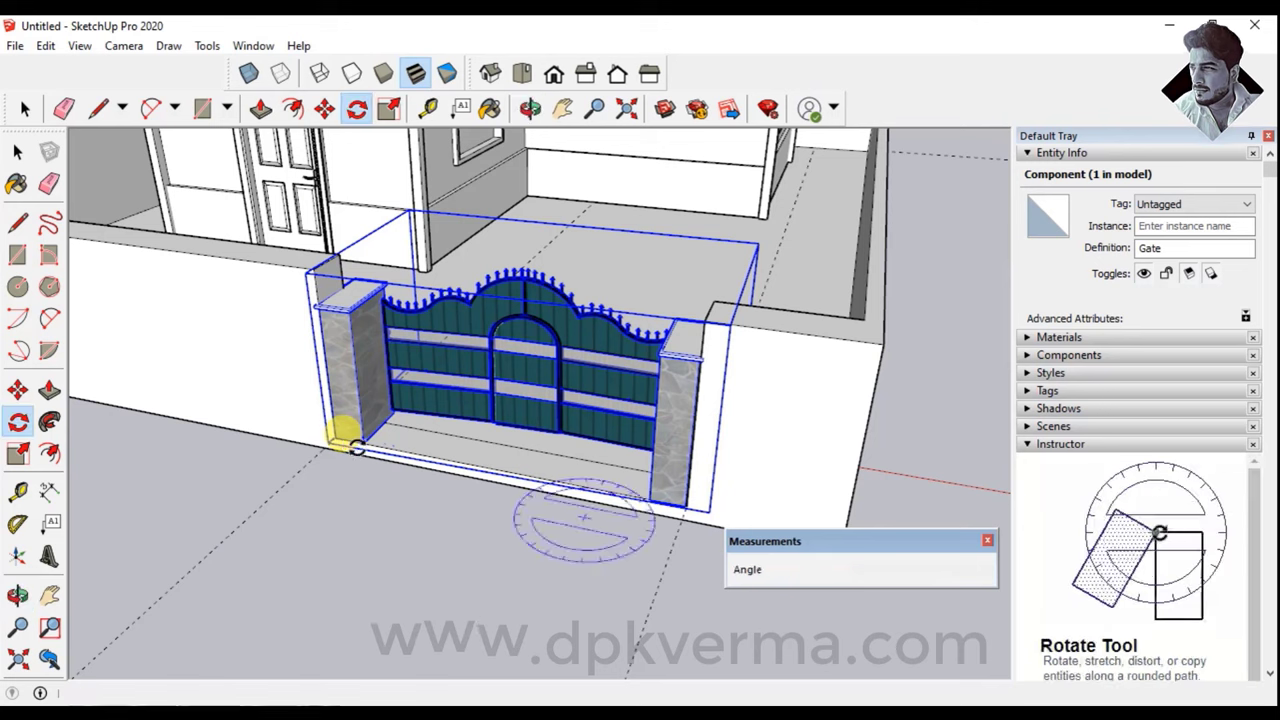
mouse_move(623, 366)
middle_mouse_down()
mouse_move(704, 418)
mouse_move(571, 400)
middle_mouse_up()
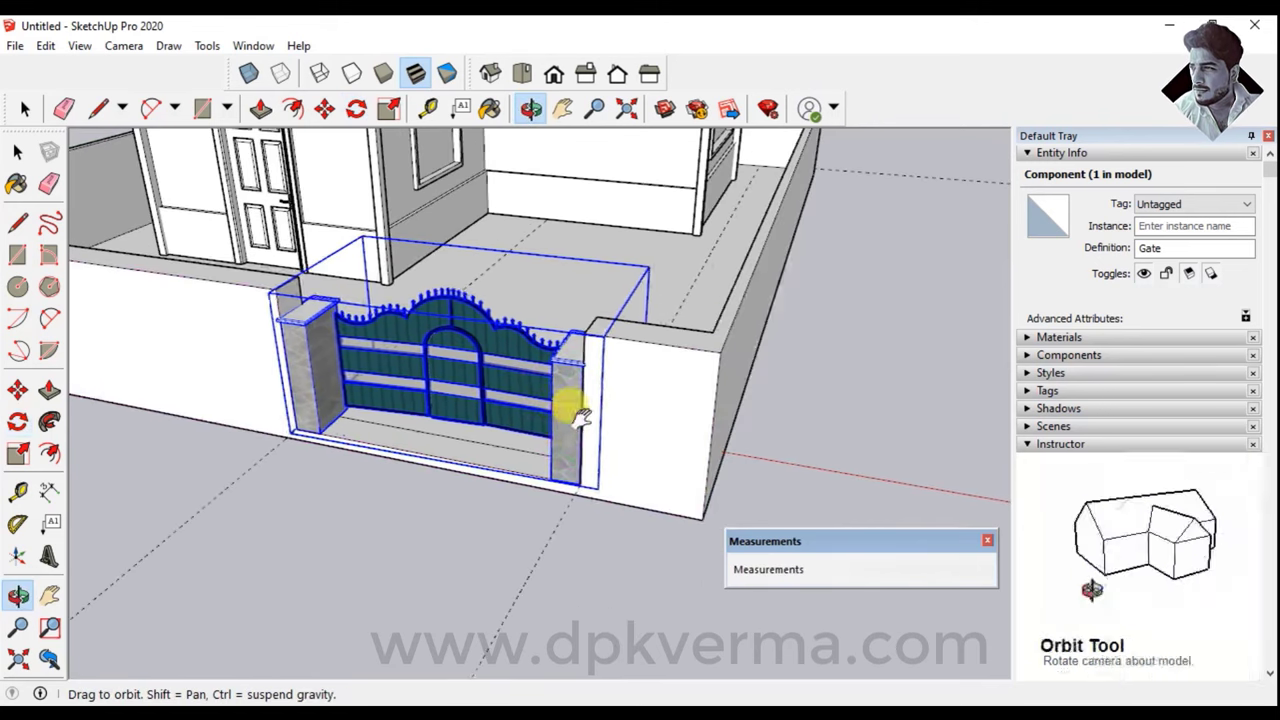
Reselect the gate and stretch it vertically to a Blue Scale of 1.50
left_click(17, 150)
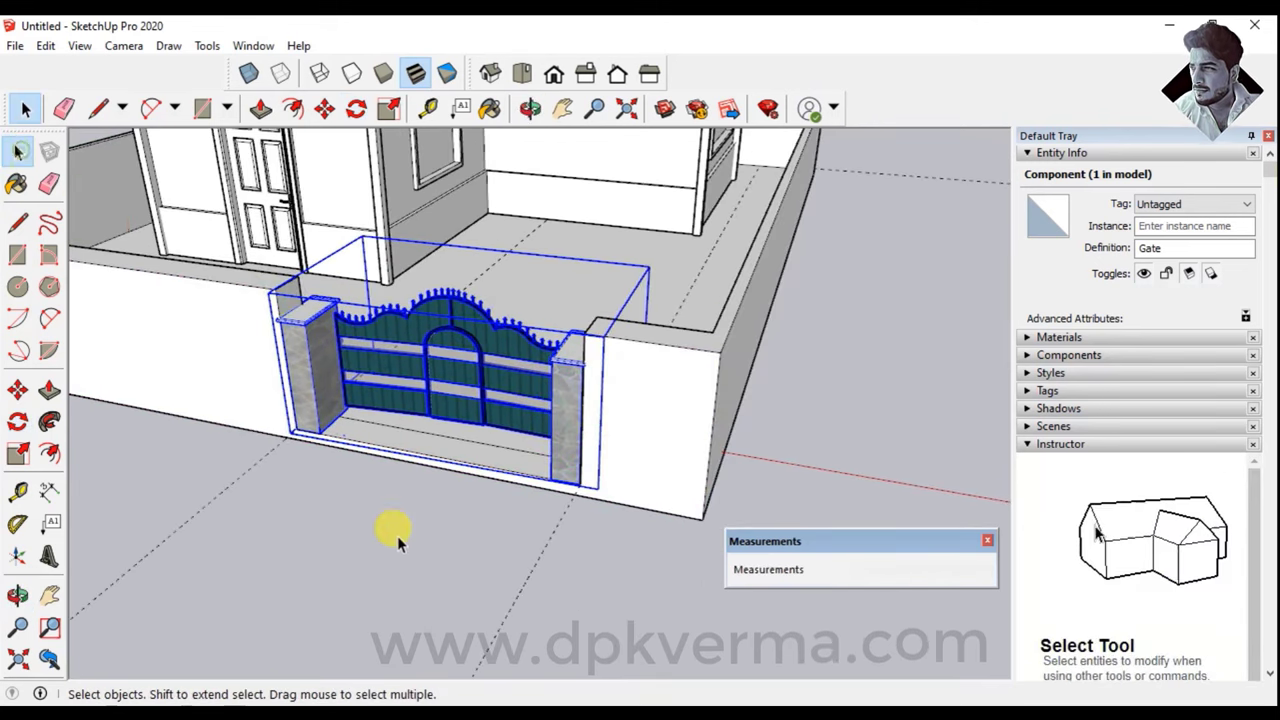
left_click(402, 548)
left_click(450, 368)
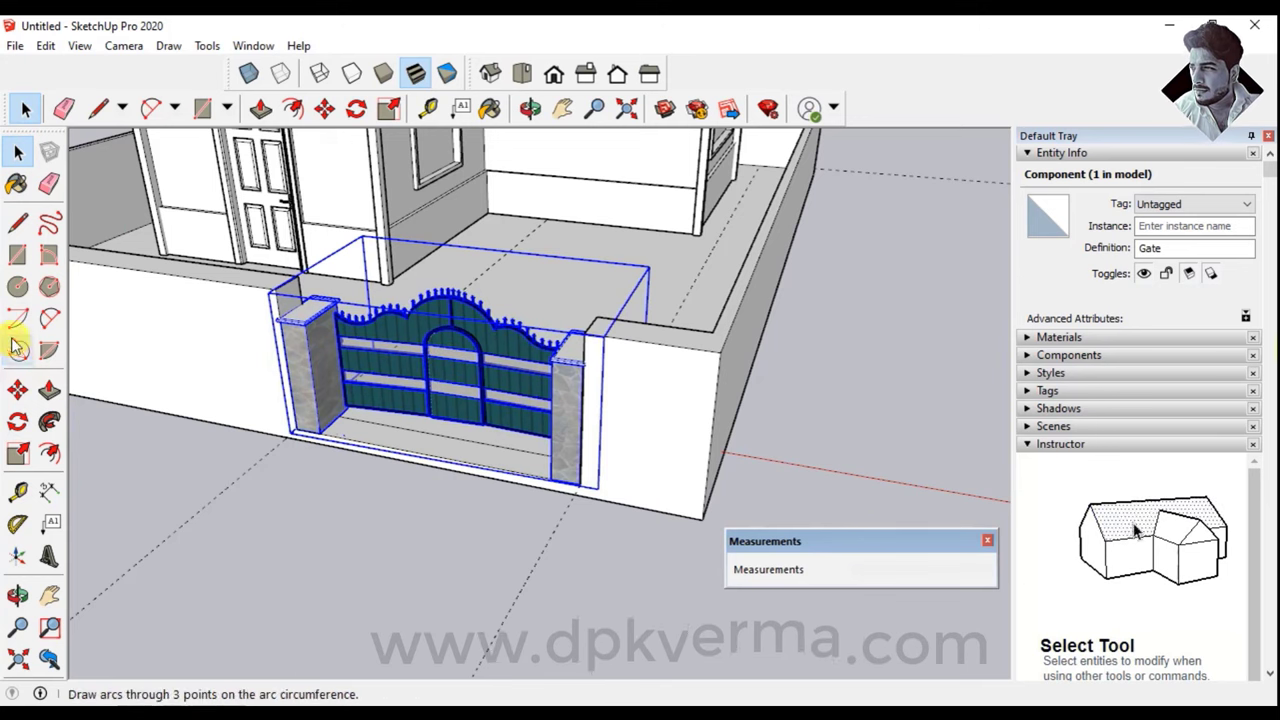
left_click(17, 453)
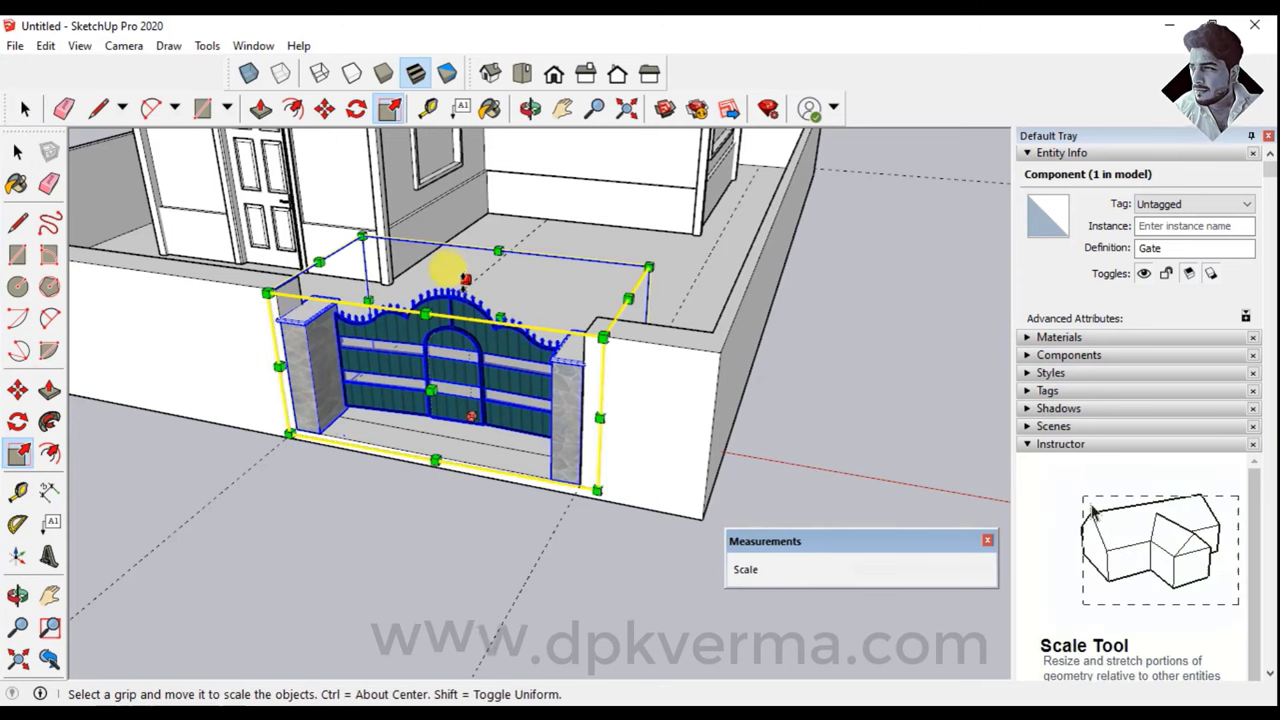
left_click_drag(455, 280, 460, 202)
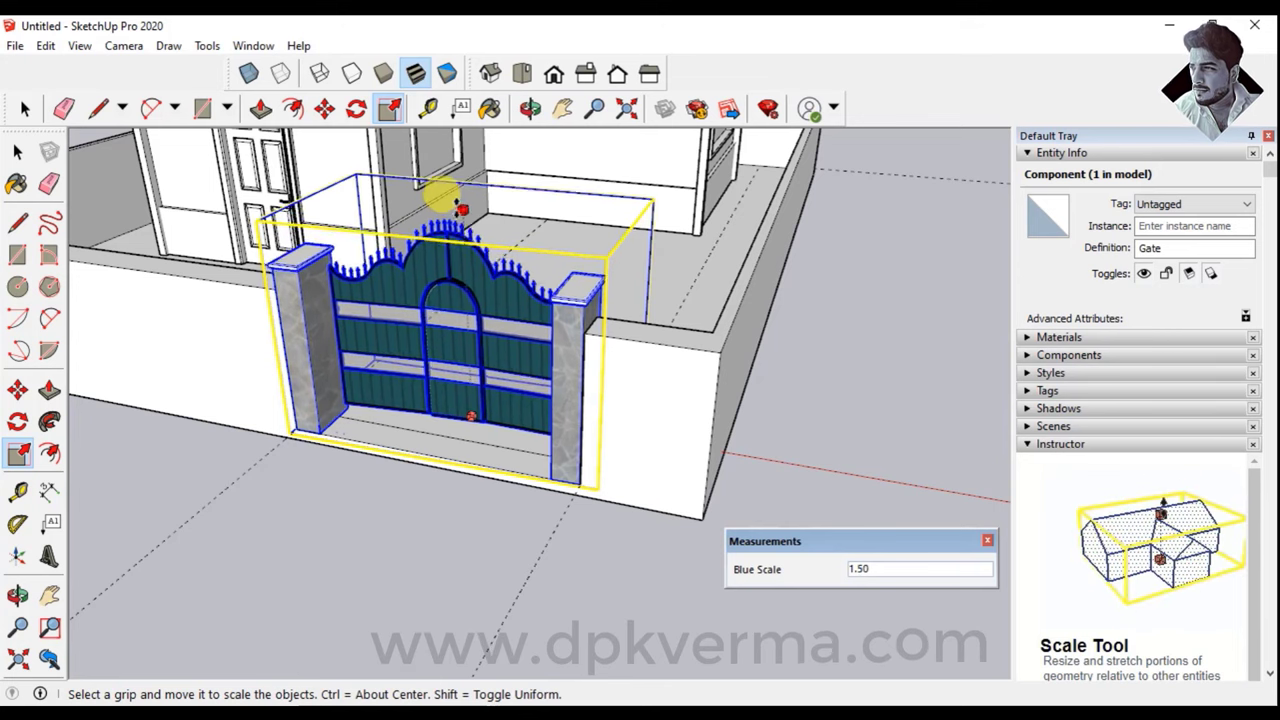
middle_click_drag(462, 215, 672, 305)
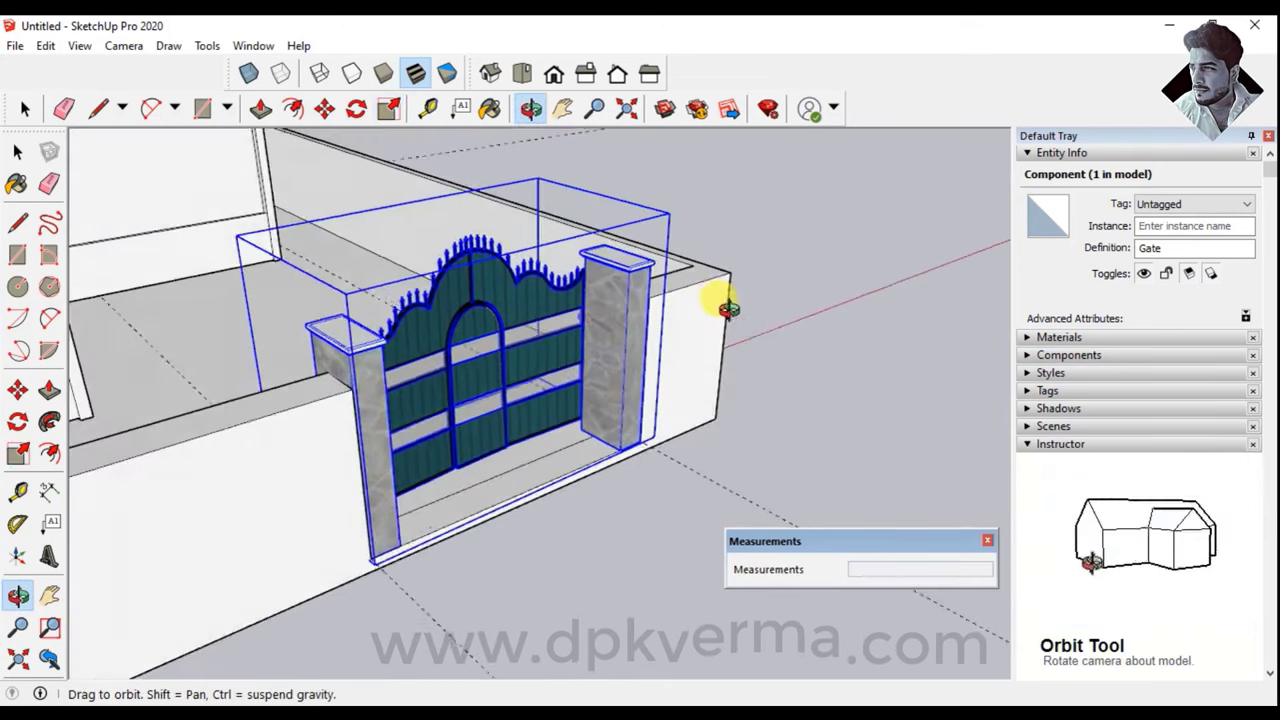
left_click(22, 155)
left_click(891, 334)
scroll(534, 357, "down", 3)
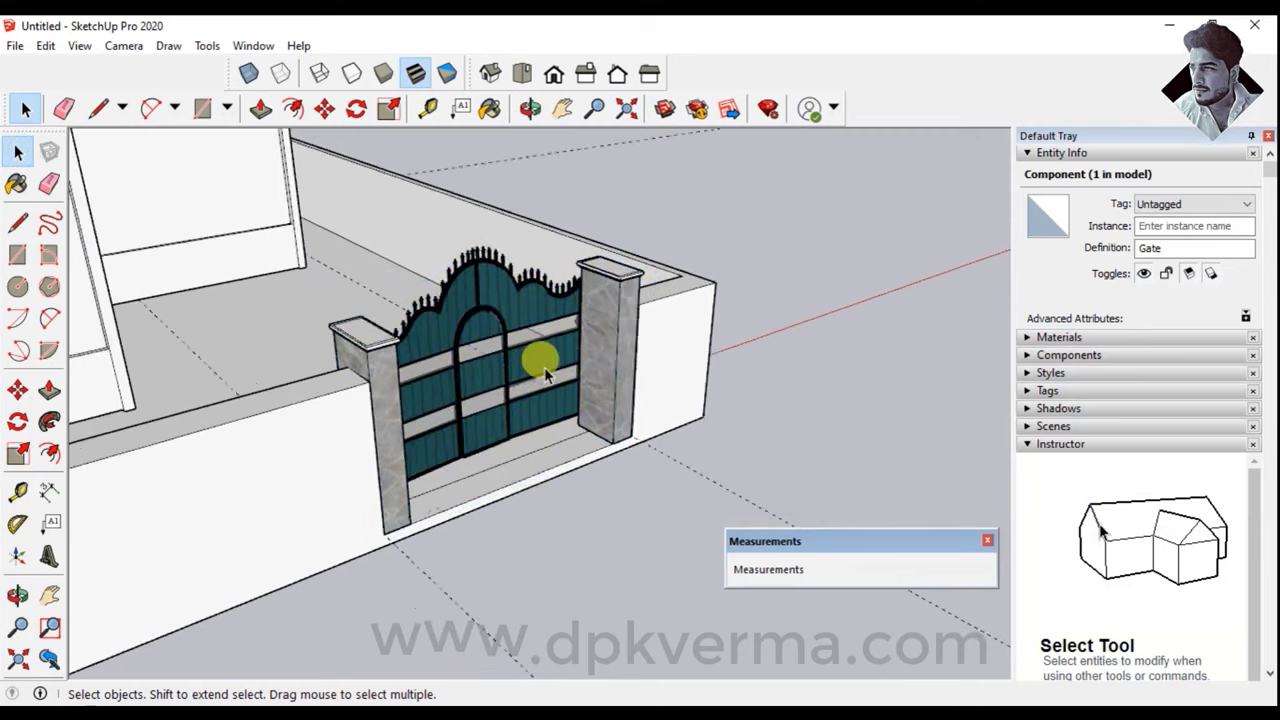
scroll(534, 357, "down", 3)
scroll(563, 380, "down", 2)
mouse_move(563, 380)
middle_mouse_down()
mouse_move(340, 380)
mouse_move(503, 380)
mouse_move(272, 450)
mouse_move(371, 423)
middle_mouse_up()
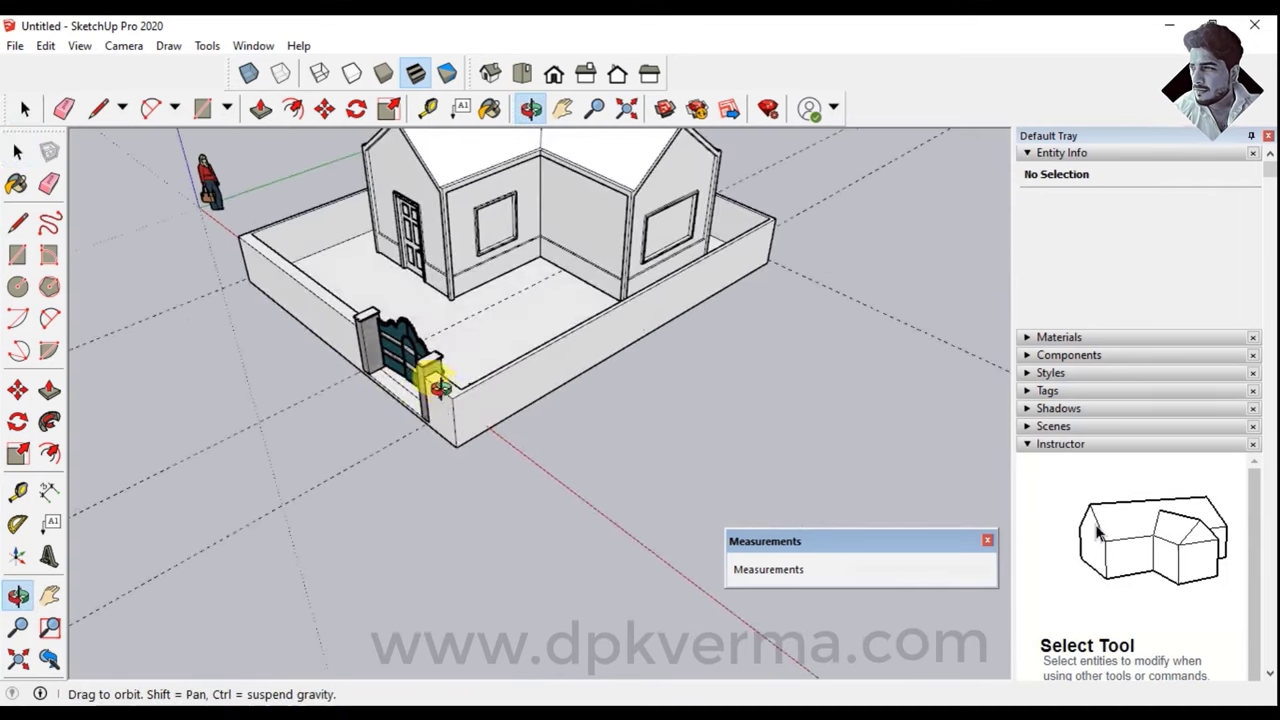
mouse_move(428, 371)
middle_mouse_down()
mouse_move(286, 386)
mouse_move(408, 385)
middle_mouse_up()
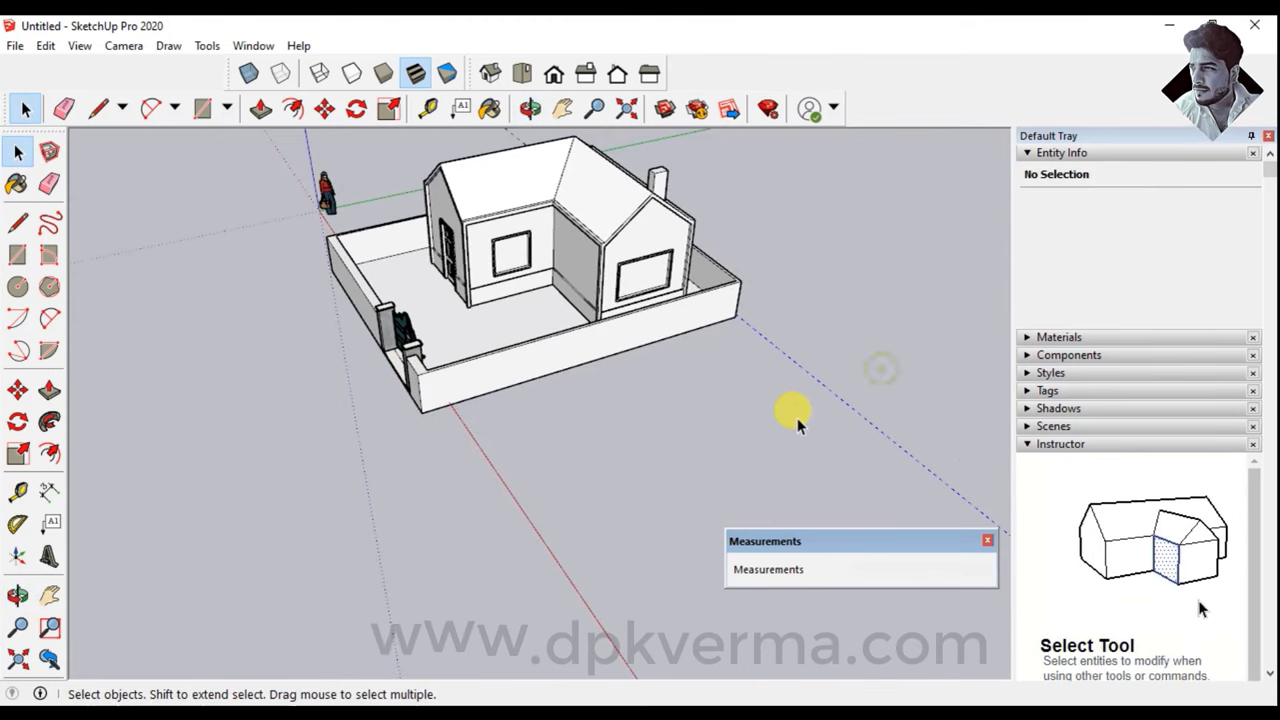
scroll(434, 305, "up", 2)
mouse_move(434, 300)
middle_mouse_down()
mouse_move(591, 256)
mouse_move(677, 314)
mouse_move(651, 331)
mouse_move(480, 289)
mouse_move(527, 290)
mouse_move(517, 271)
mouse_move(529, 371)
mouse_move(789, 331)
mouse_move(513, 393)
middle_mouse_up()
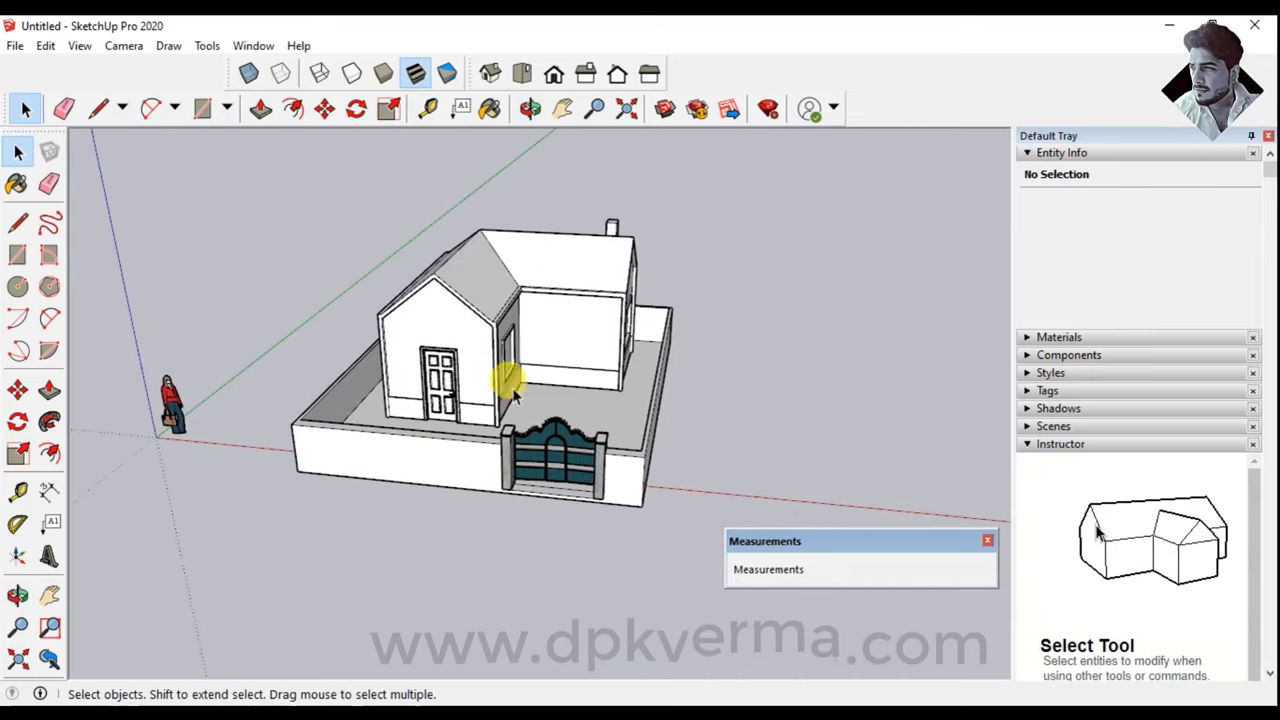
mouse_move(670, 412)
middle_mouse_down()
mouse_move(417, 391)
mouse_move(737, 403)
mouse_move(490, 467)
mouse_move(400, 449)
middle_mouse_up()
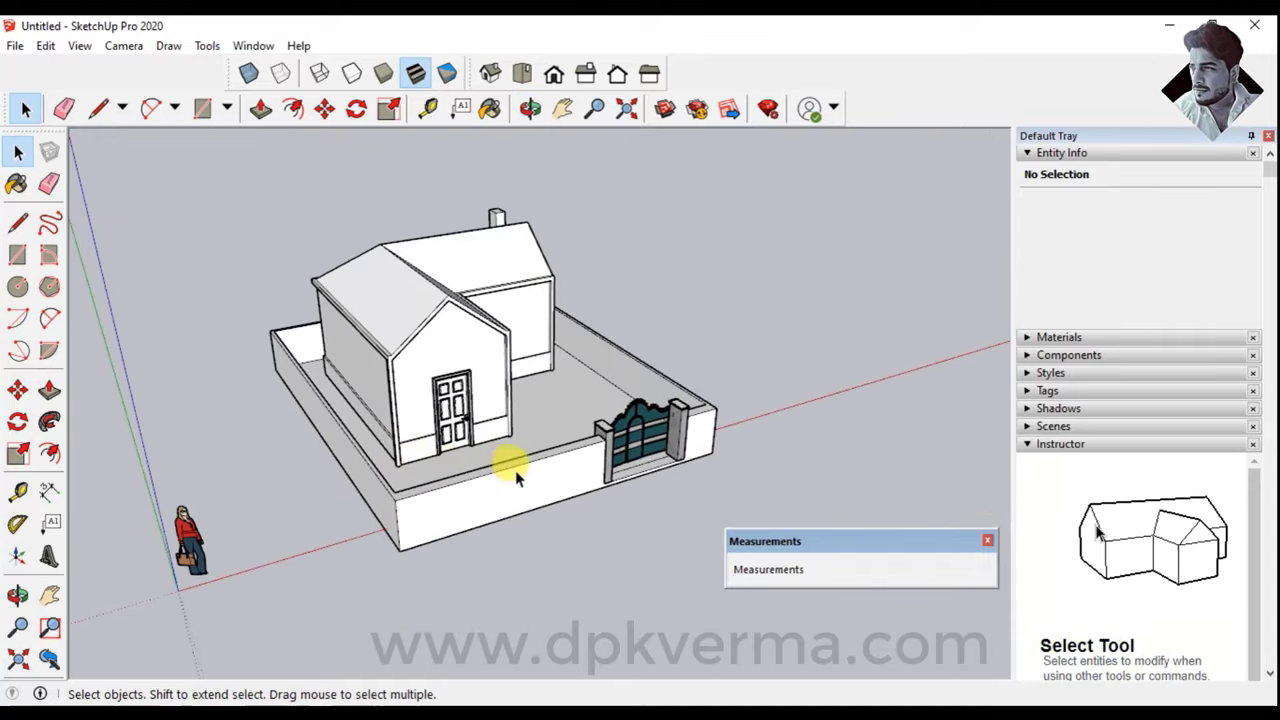
middle_click_drag(508, 463, 506, 451)
scroll(412, 463, "up", 3)
mouse_move(412, 463)
middle_mouse_down()
mouse_move(709, 437)
mouse_move(423, 400)
mouse_move(551, 417)
mouse_move(567, 435)
mouse_move(608, 400)
mouse_move(622, 418)
middle_mouse_up()
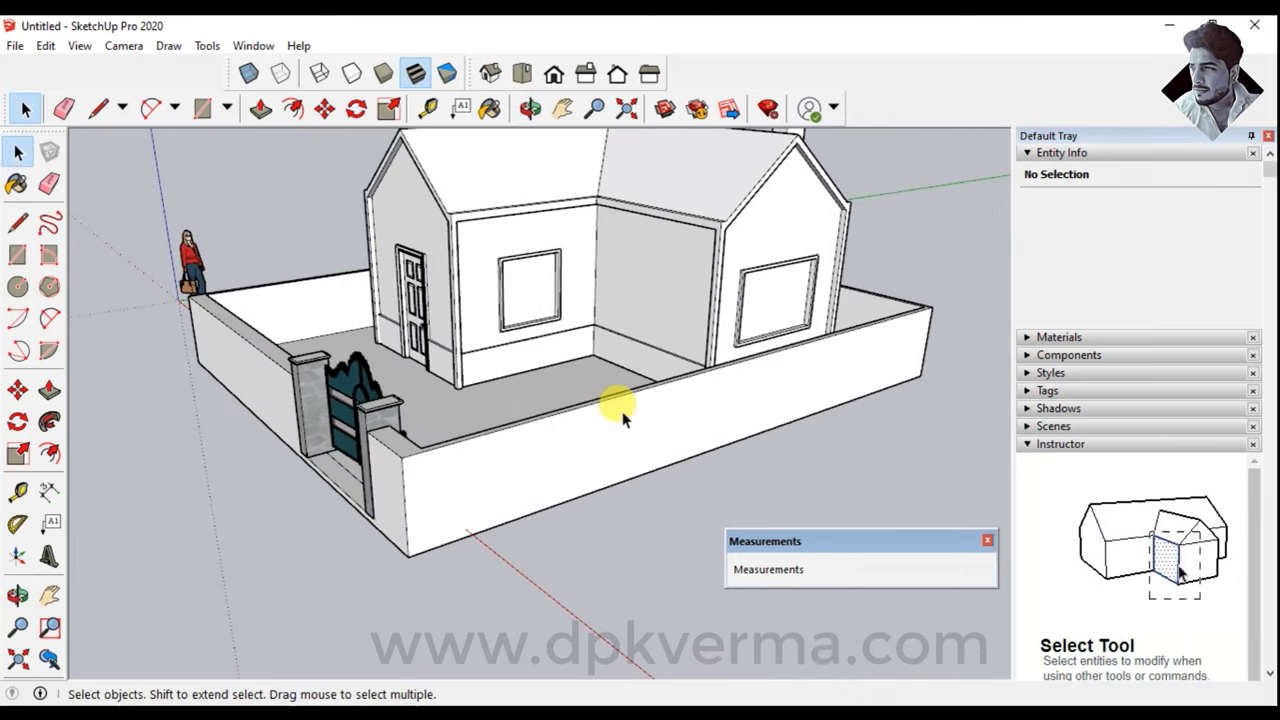
scroll(605, 200, "down", 3)
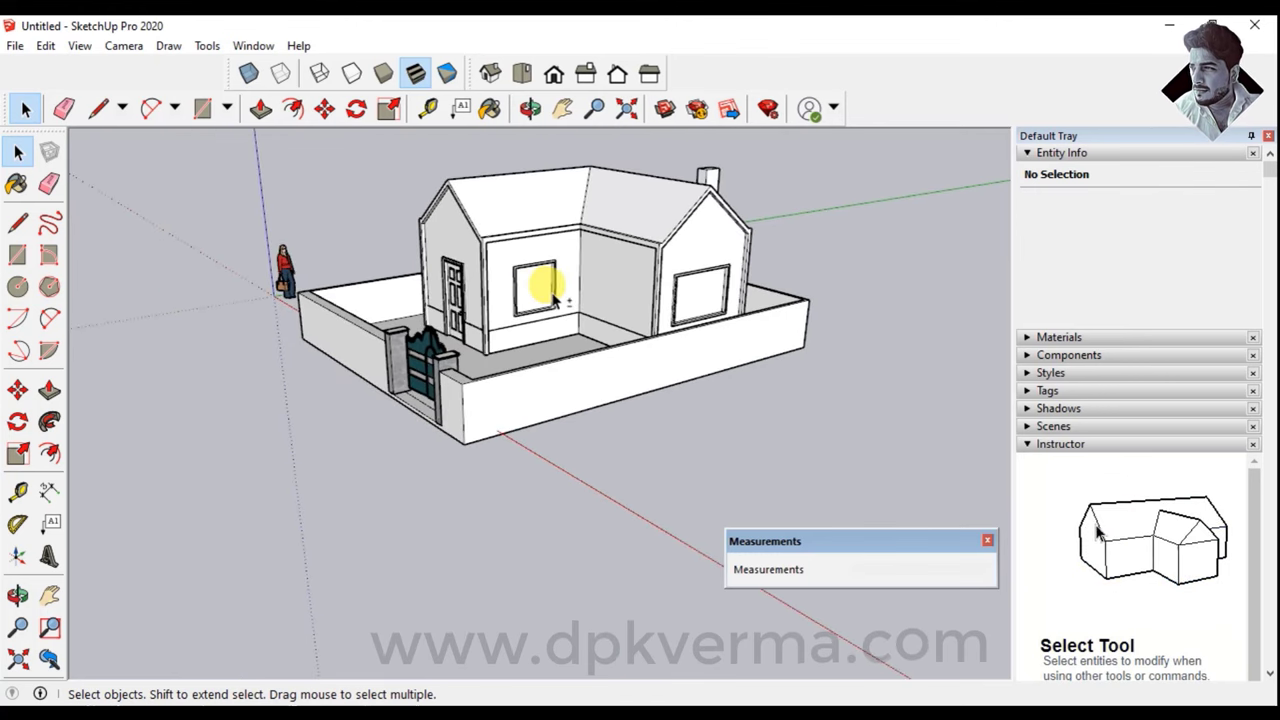
mouse_move(534, 286)
middle_mouse_down()
mouse_move(534, 323)
mouse_move(665, 312)
mouse_move(645, 345)
middle_mouse_up()
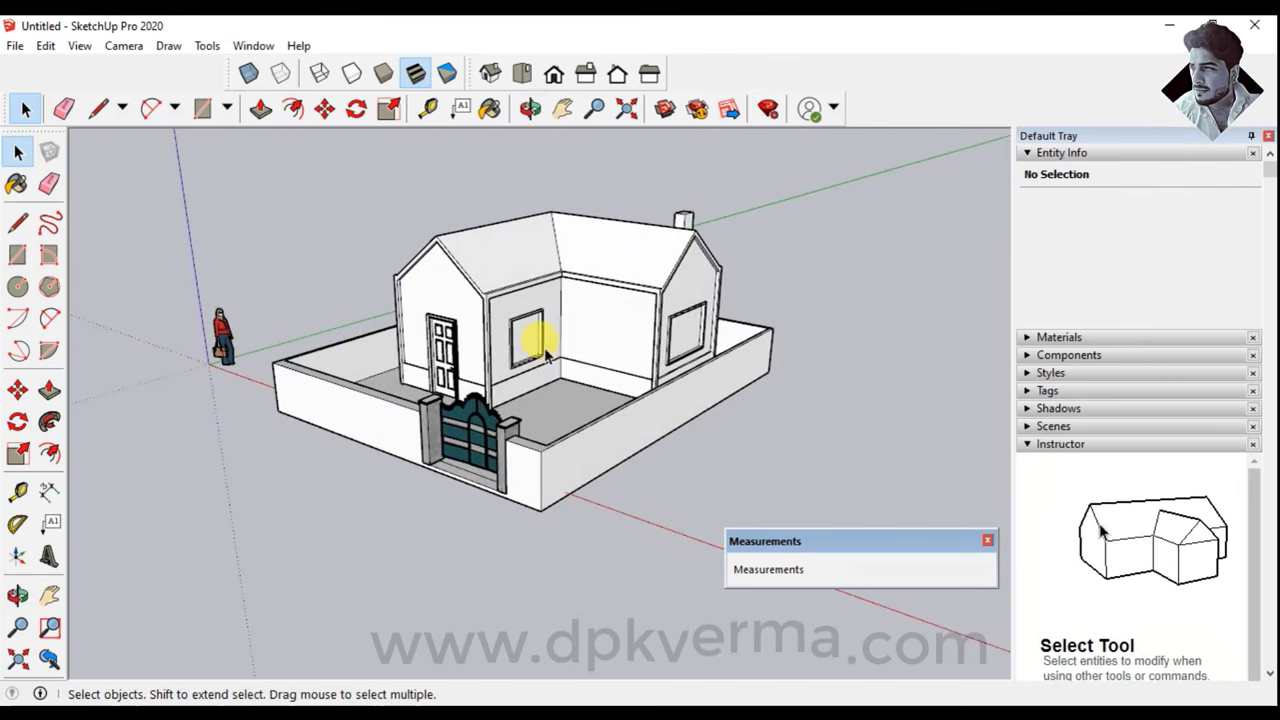
middle_click_drag(545, 355, 497, 349)
scroll(394, 371, "up", 3)
scroll(657, 343, "down", 2)
middle_click_drag(657, 343, 553, 365)
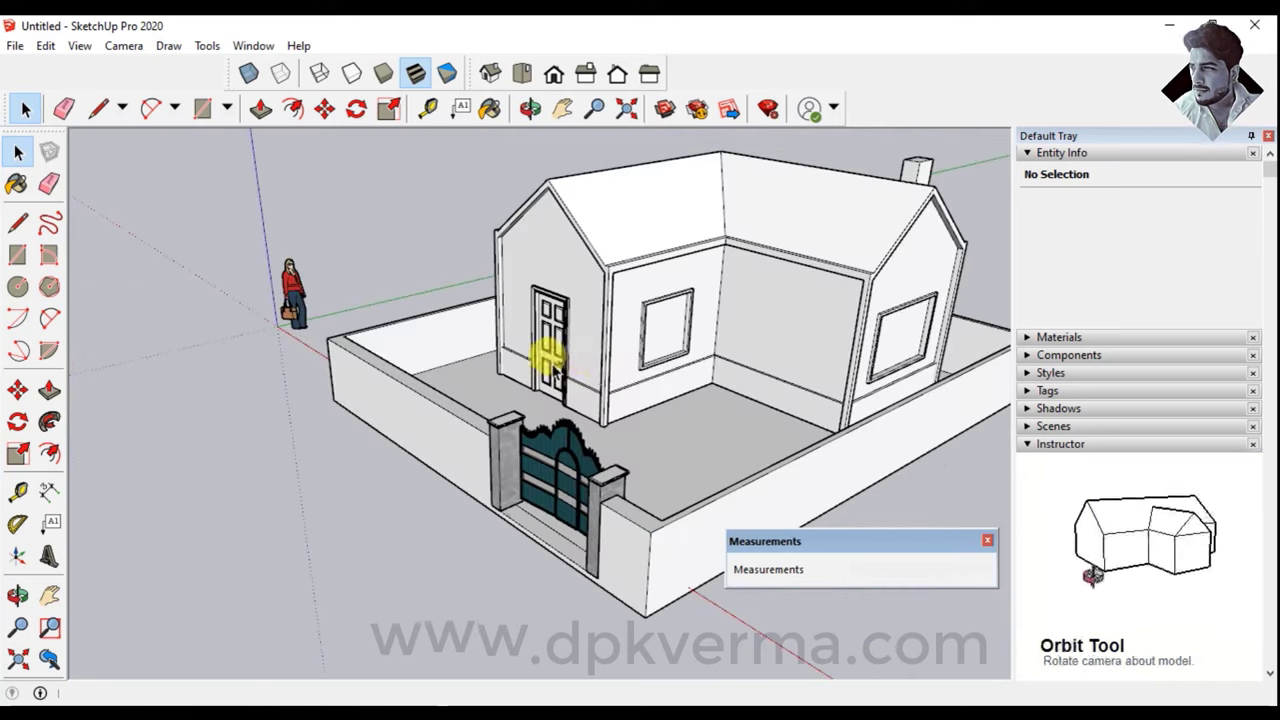
middle_click_drag(629, 349, 568, 548)
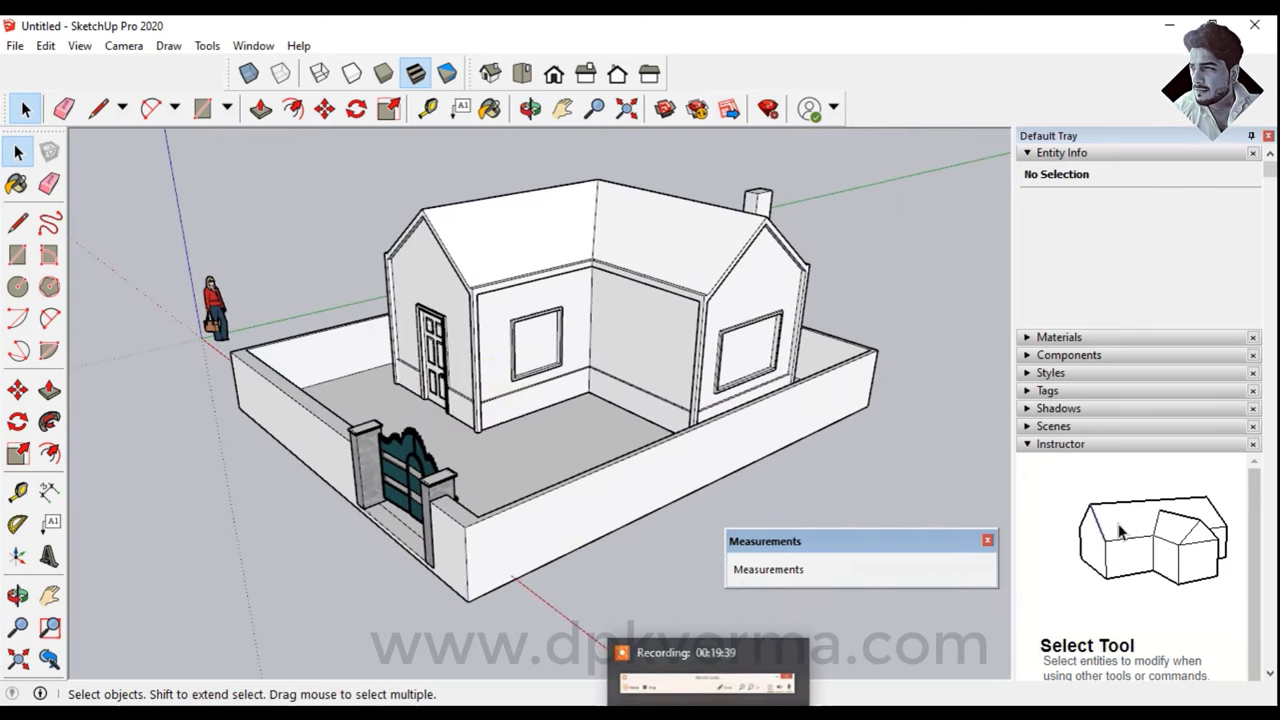
mouse_move(563, 380)
middle_mouse_down()
mouse_move(603, 317)
mouse_move(748, 386)
mouse_move(309, 409)
mouse_move(897, 429)
mouse_move(757, 443)
mouse_move(677, 371)
mouse_move(580, 414)
mouse_move(757, 386)
mouse_move(705, 443)
middle_mouse_up()
mouse_move(566, 396)
middle_mouse_down()
mouse_move(614, 366)
mouse_move(670, 370)
middle_mouse_up()
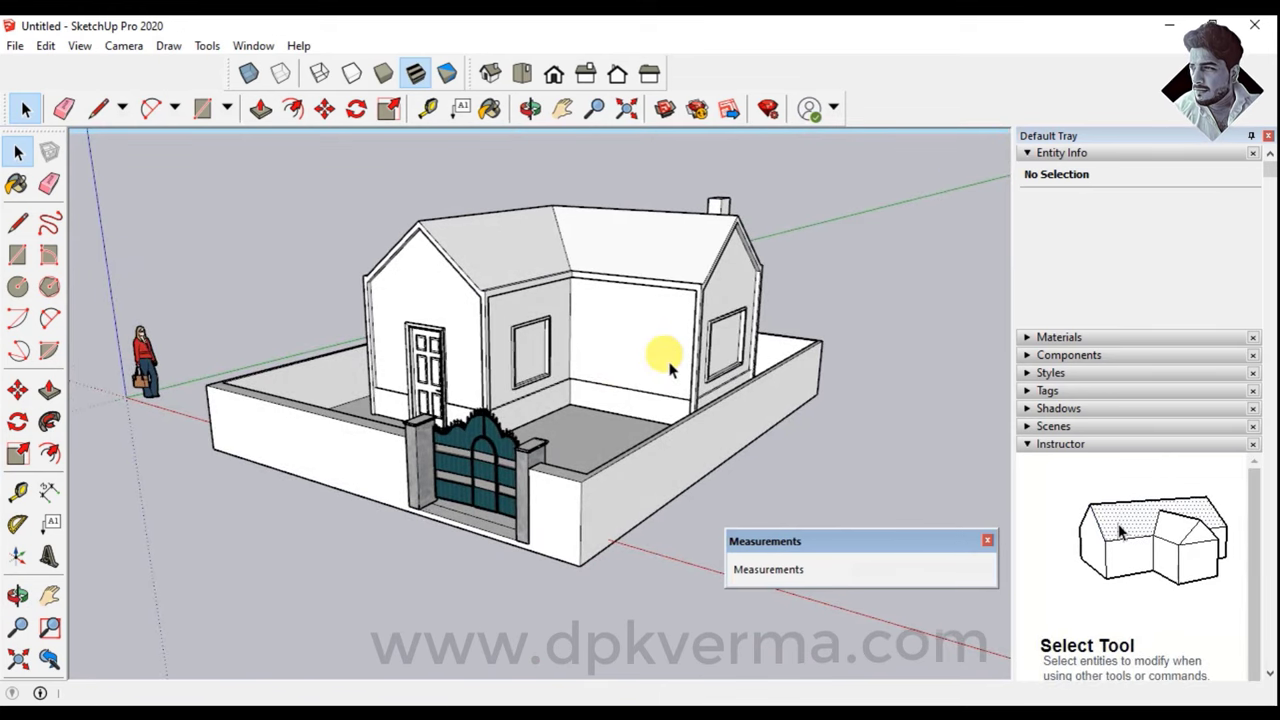